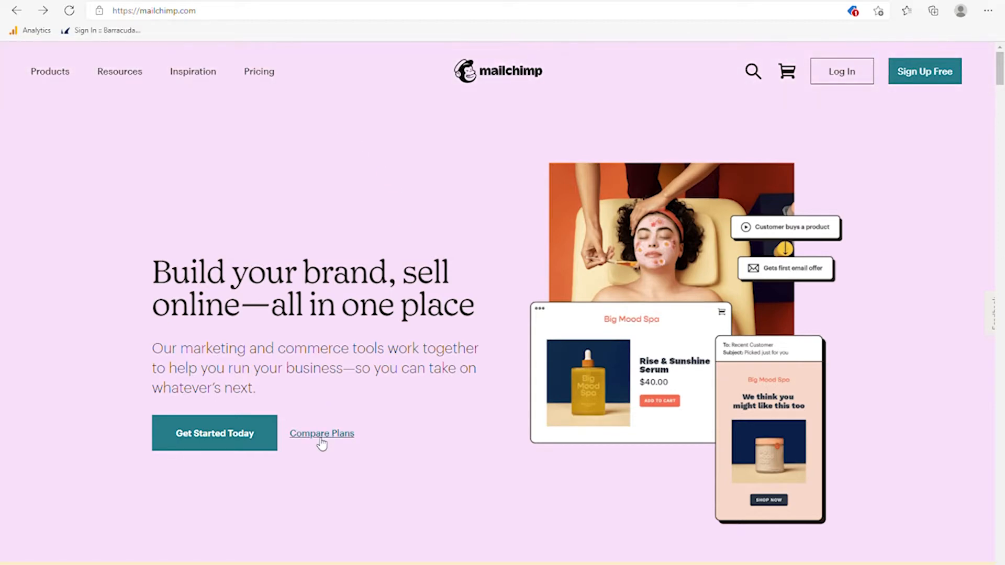
# - Open Compare Plans and scroll to the Premium, Standard, Essentials and Free plan cards, highlighting Essentials' $9.99 price
pyautogui.click(319, 443)
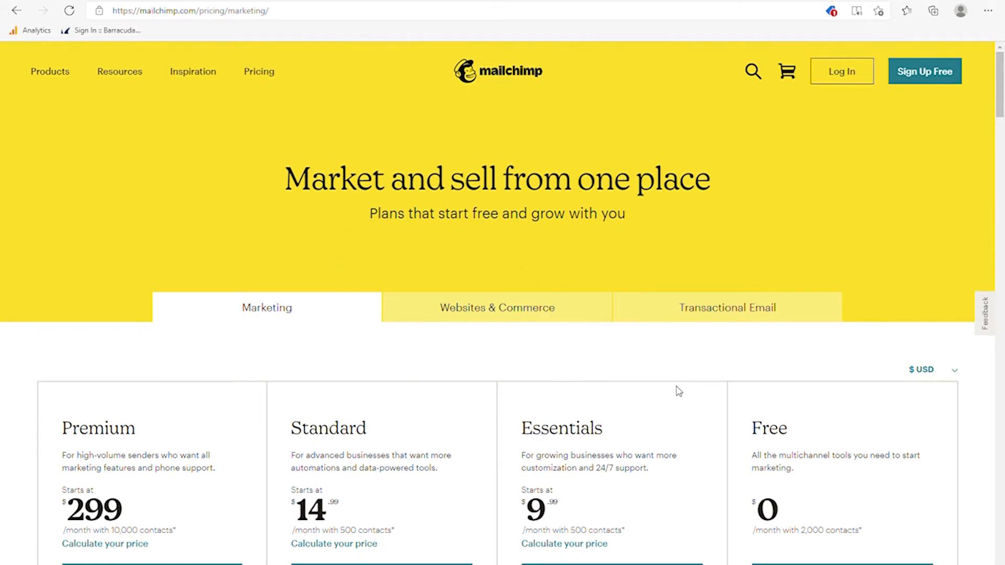
pyautogui.scroll(-2, 655, 332)
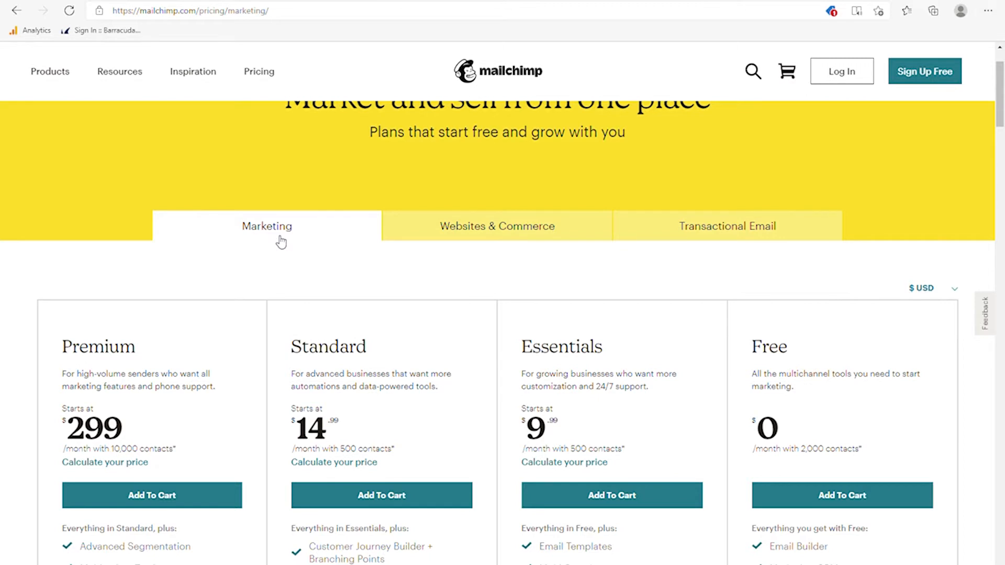
pyautogui.scroll(-2, 741, 358)
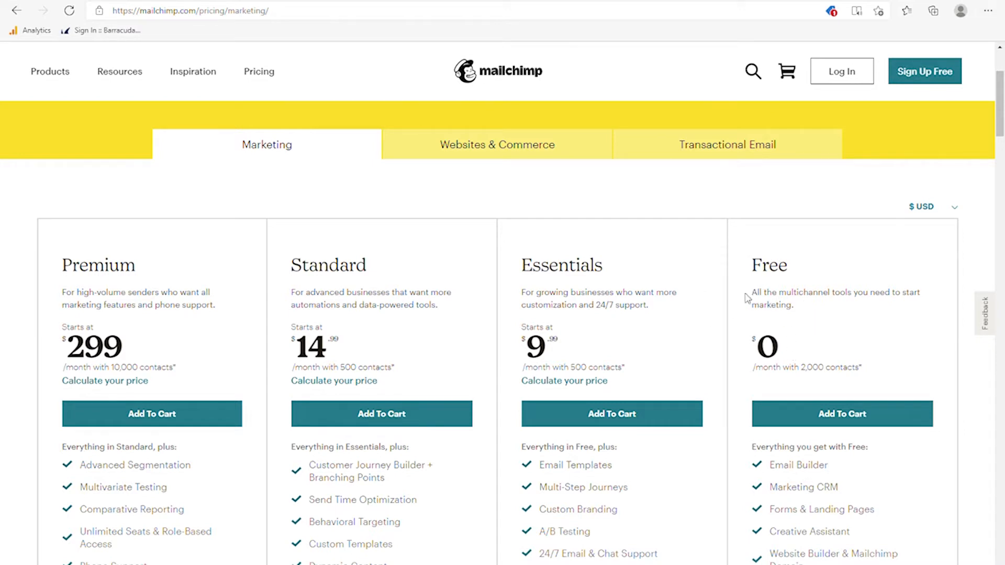
pyautogui.scroll(-2, 681, 307)
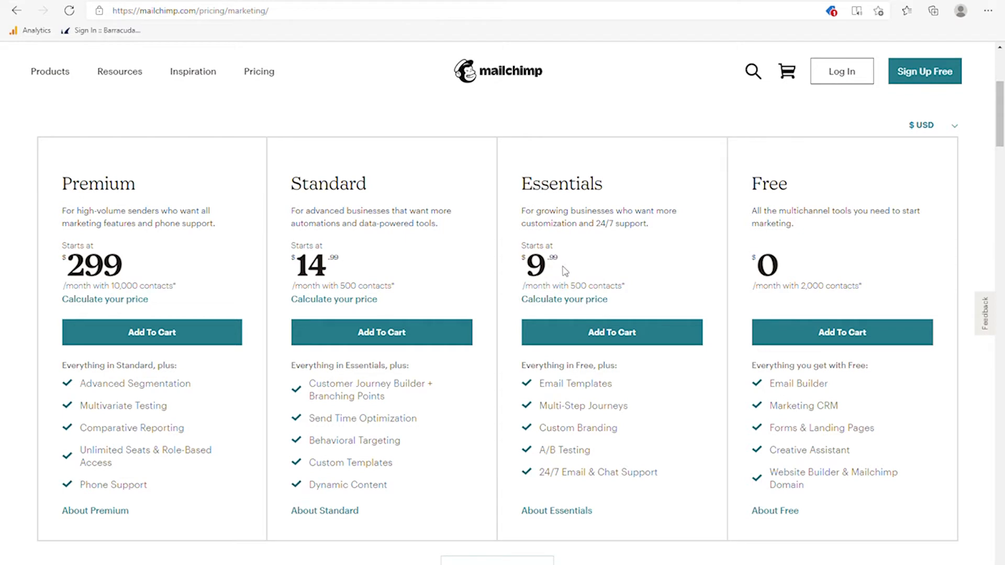
pyautogui.moveTo(531, 246); pyautogui.dragTo(559, 252)
pyautogui.scroll(-4, 616, 276)
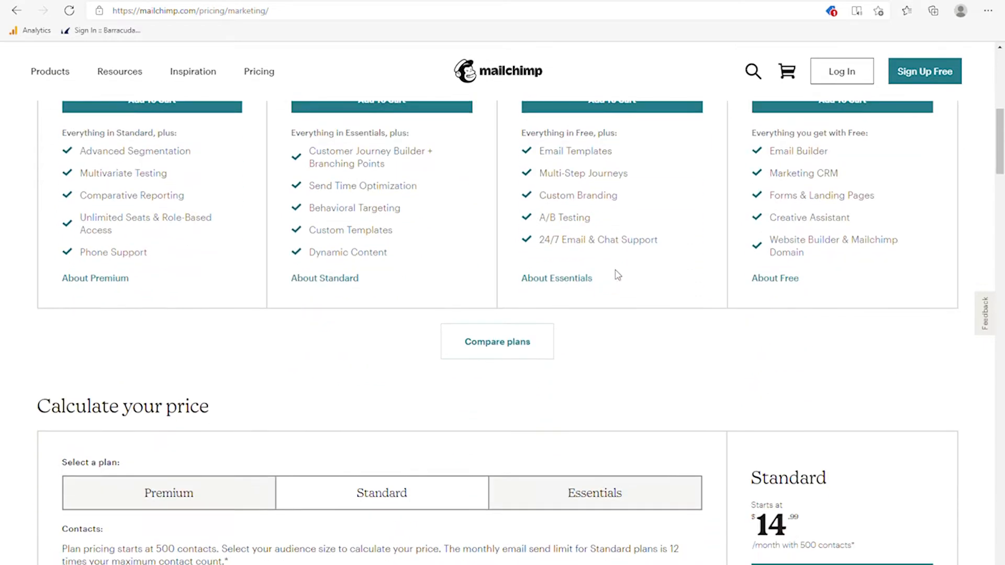
pyautogui.scroll(-3, 618, 276)
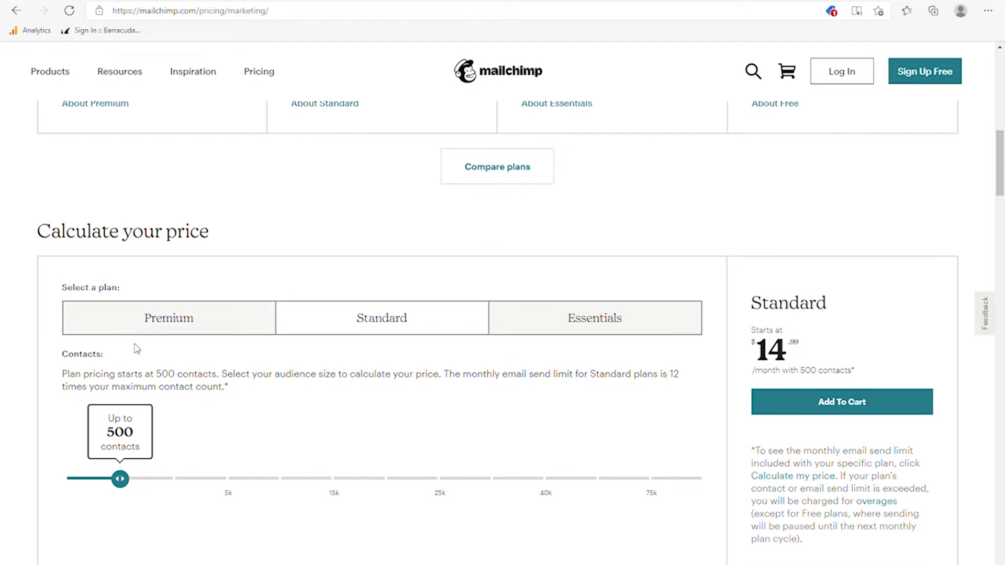
pyautogui.scroll(-1, 126, 352)
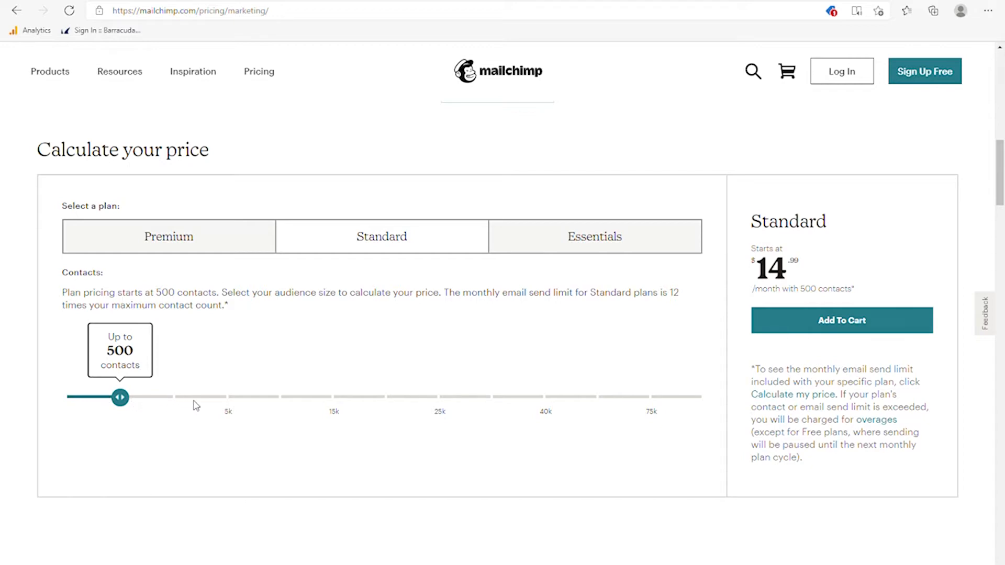
pyautogui.scroll(1, 477, 352)
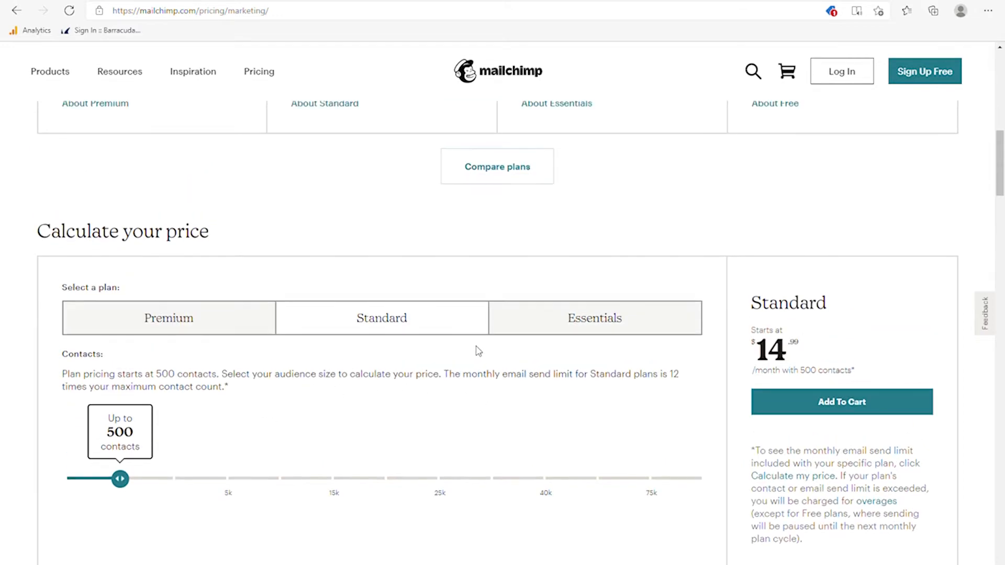
pyautogui.scroll(6, 476, 351)
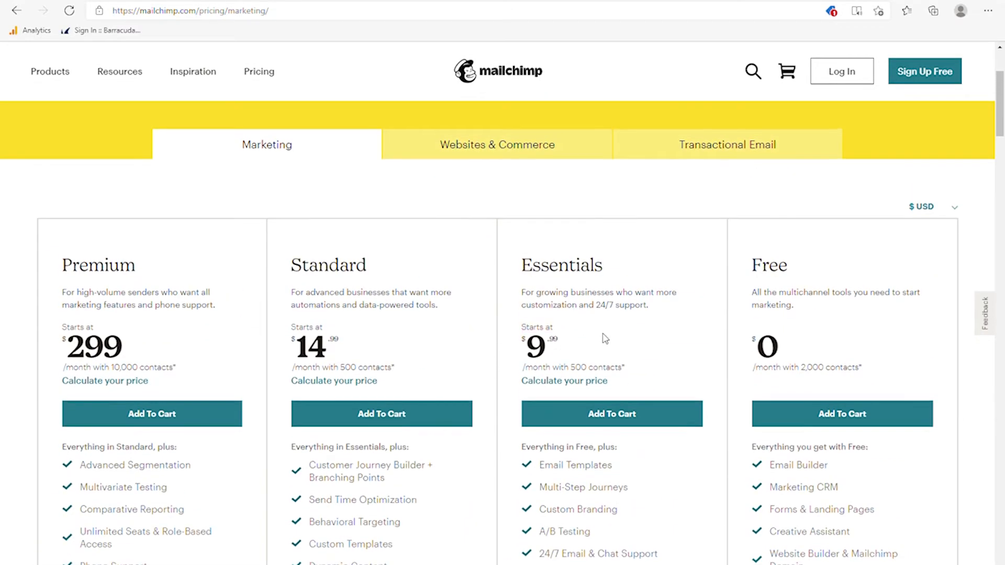
pyautogui.scroll(-3, 638, 344)
pyautogui.scroll(1, 621, 350)
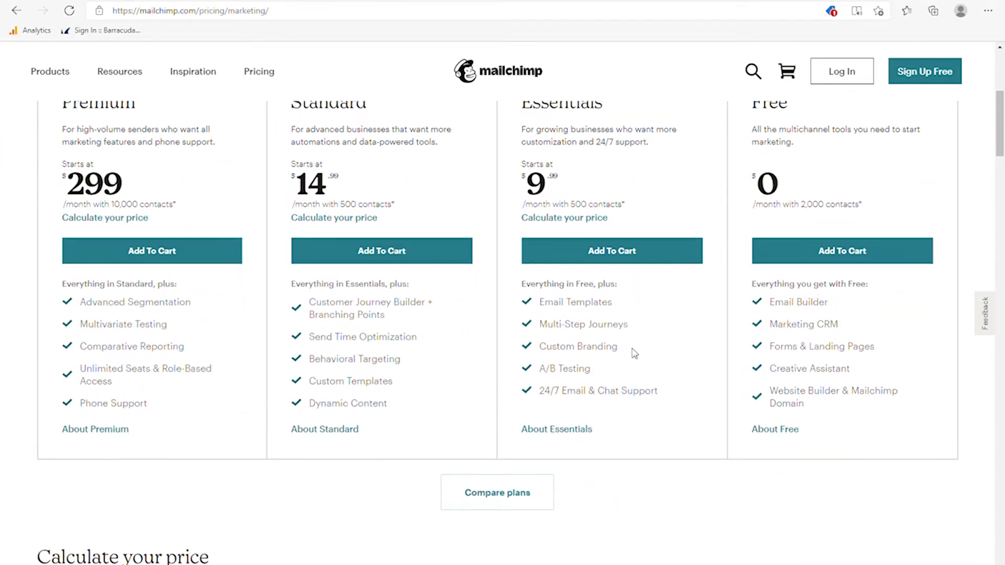
pyautogui.scroll(1, 712, 248)
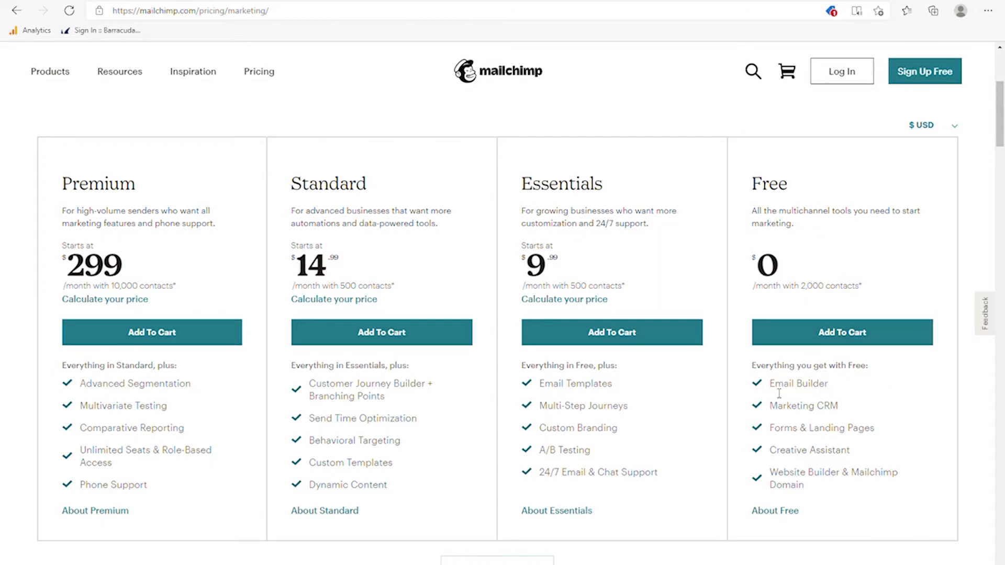
pyautogui.moveTo(778, 393); pyautogui.dragTo(844, 391)
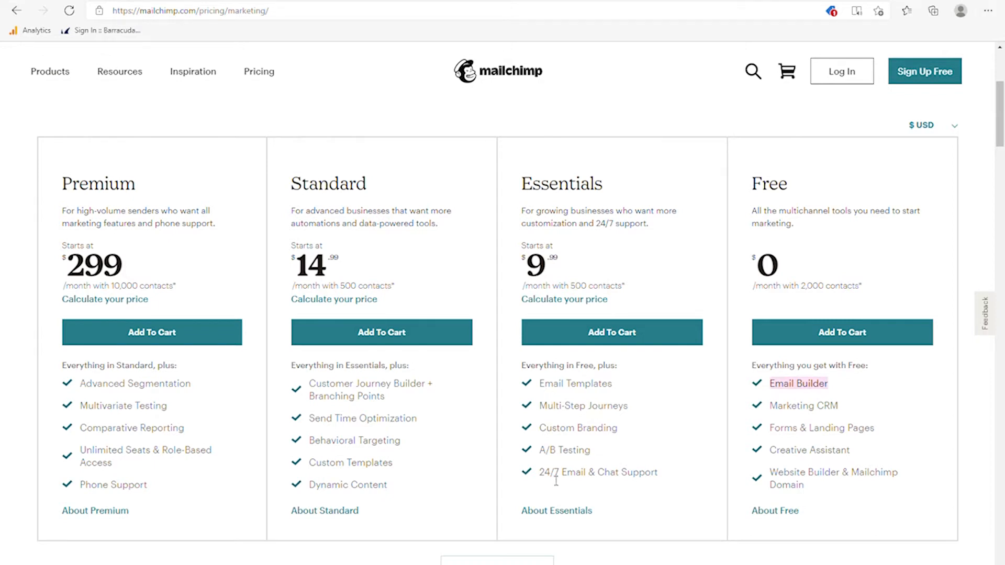
pyautogui.moveTo(540, 475); pyautogui.dragTo(658, 474)
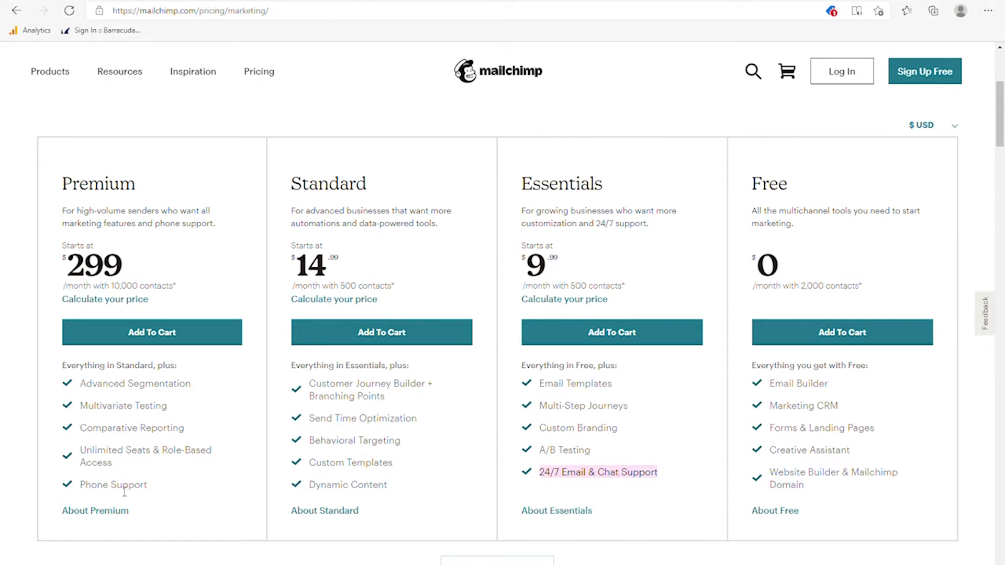
pyautogui.moveTo(80, 486); pyautogui.dragTo(148, 488)
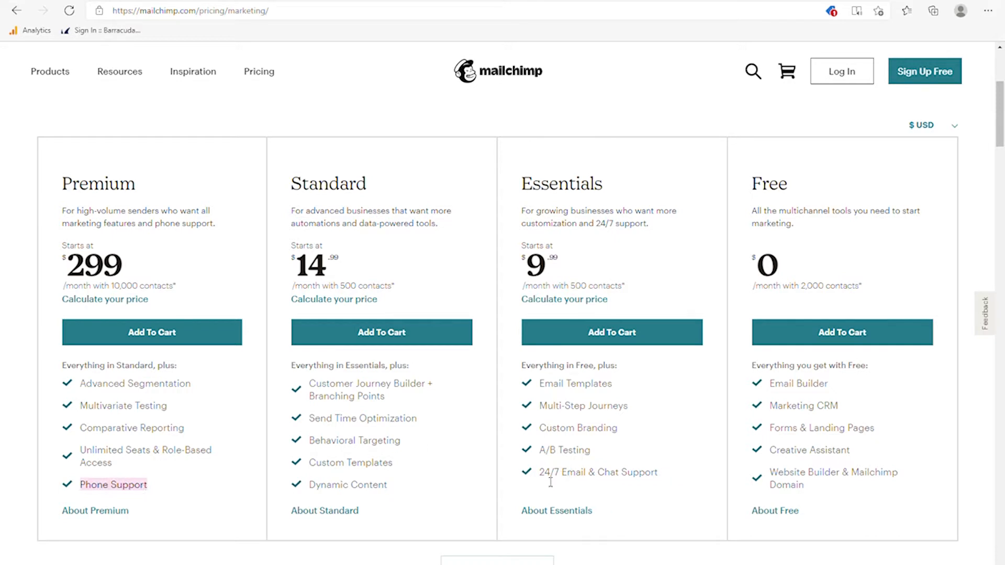
pyautogui.moveTo(539, 473); pyautogui.dragTo(665, 474)
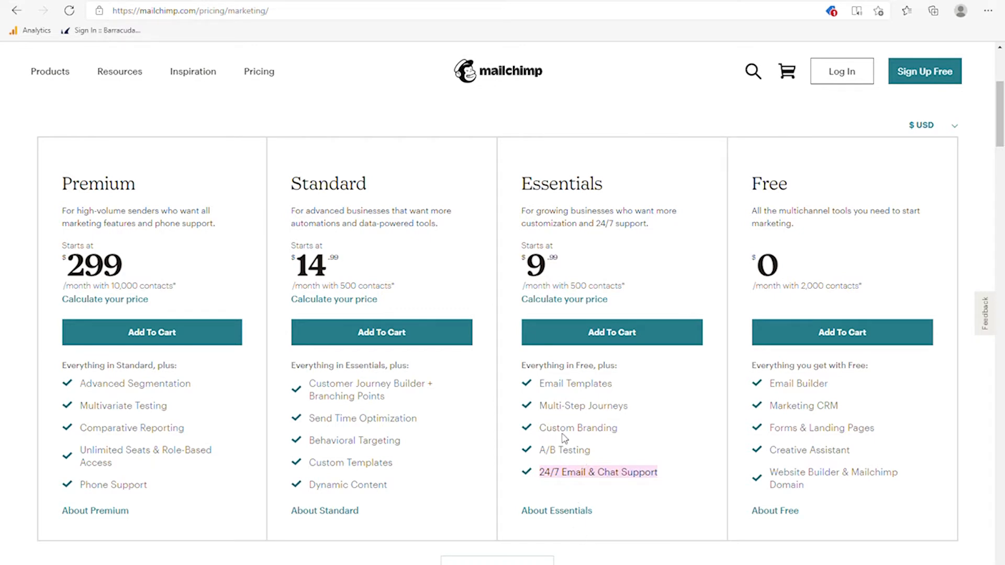
pyautogui.click(623, 435)
pyautogui.moveTo(623, 435); pyautogui.dragTo(540, 428)
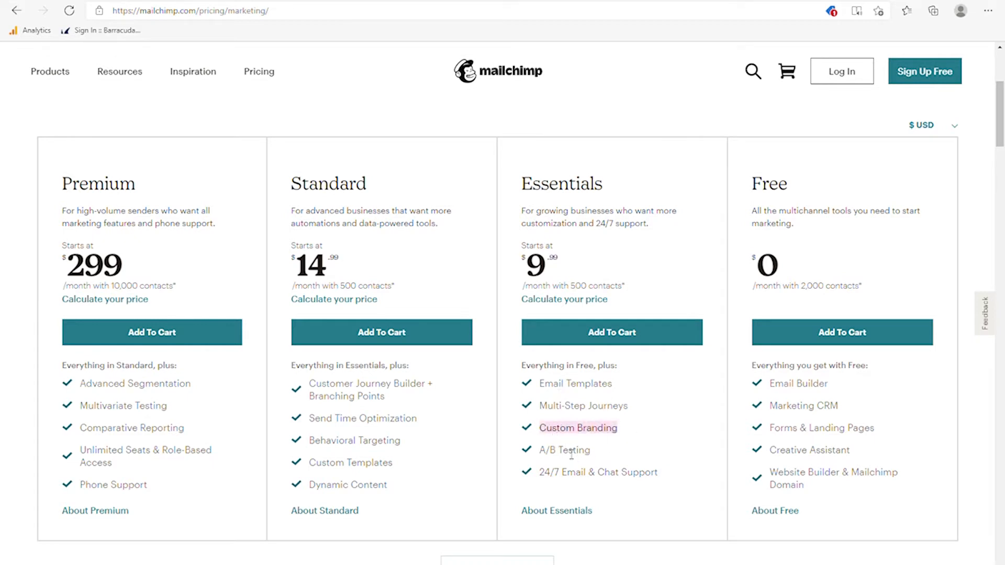
pyautogui.moveTo(539, 451); pyautogui.dragTo(589, 457)
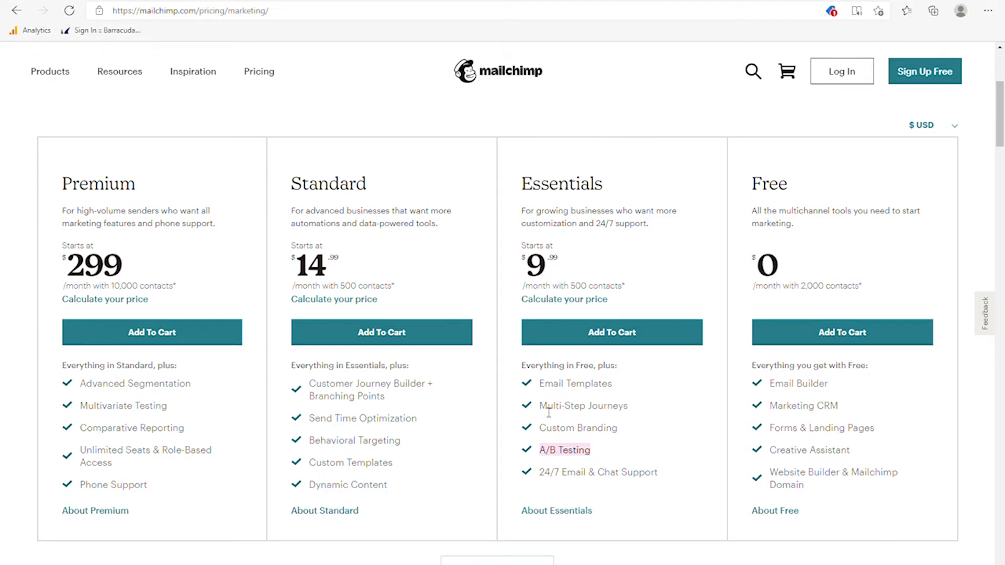
pyautogui.moveTo(540, 407); pyautogui.dragTo(630, 408)
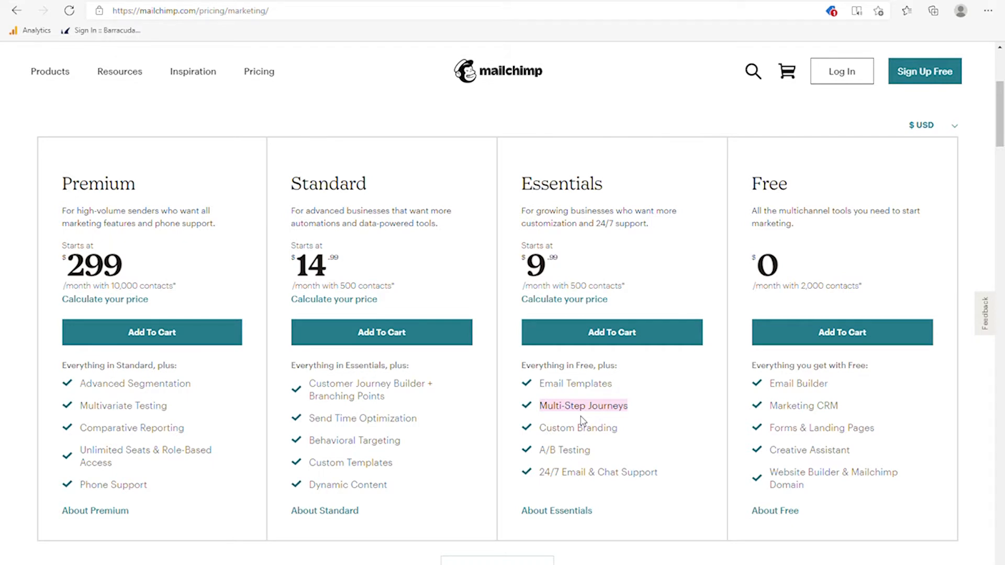
pyautogui.moveTo(662, 474); pyautogui.dragTo(545, 387)
pyautogui.click(815, 492)
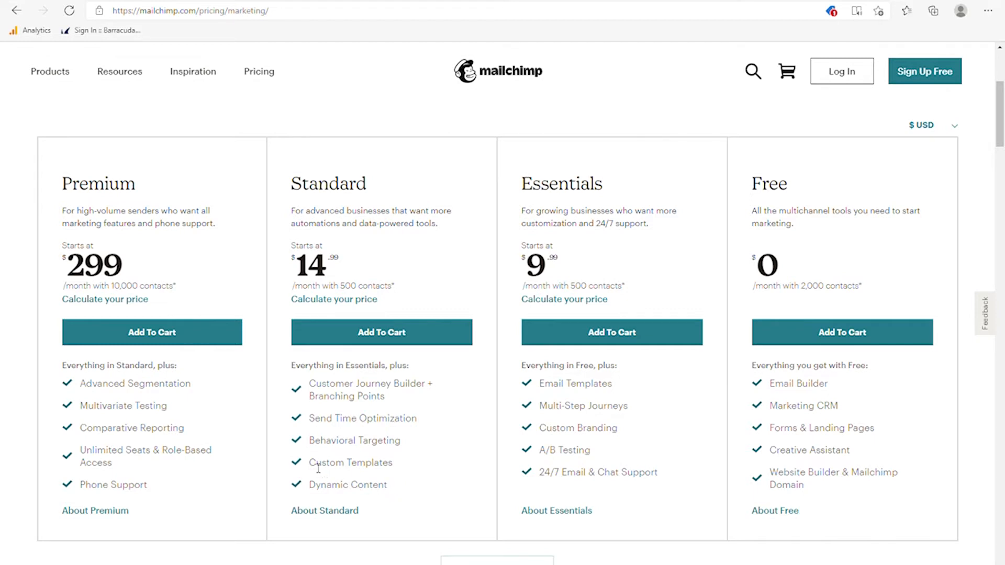
pyautogui.moveTo(310, 465); pyautogui.dragTo(397, 469)
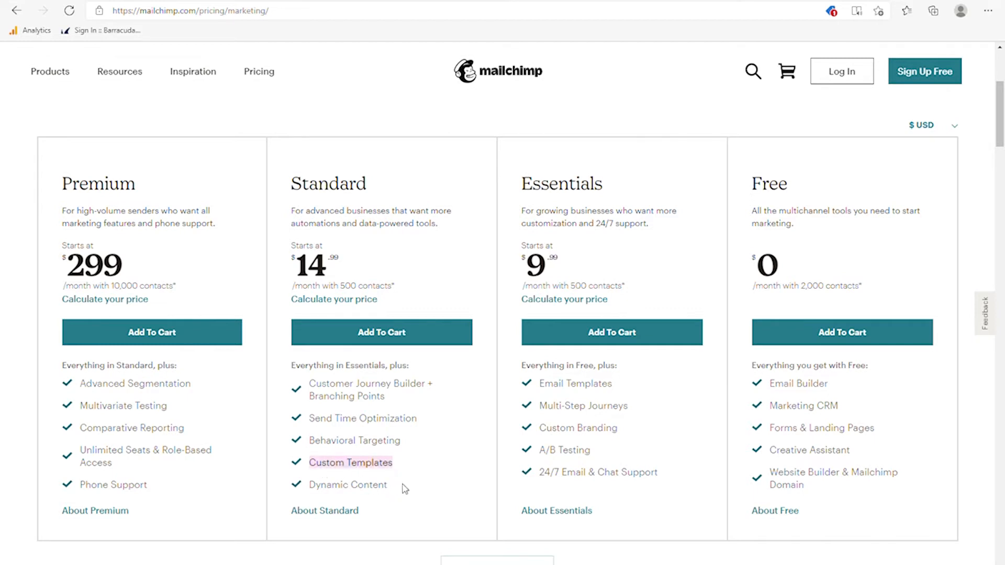
pyautogui.click(392, 490)
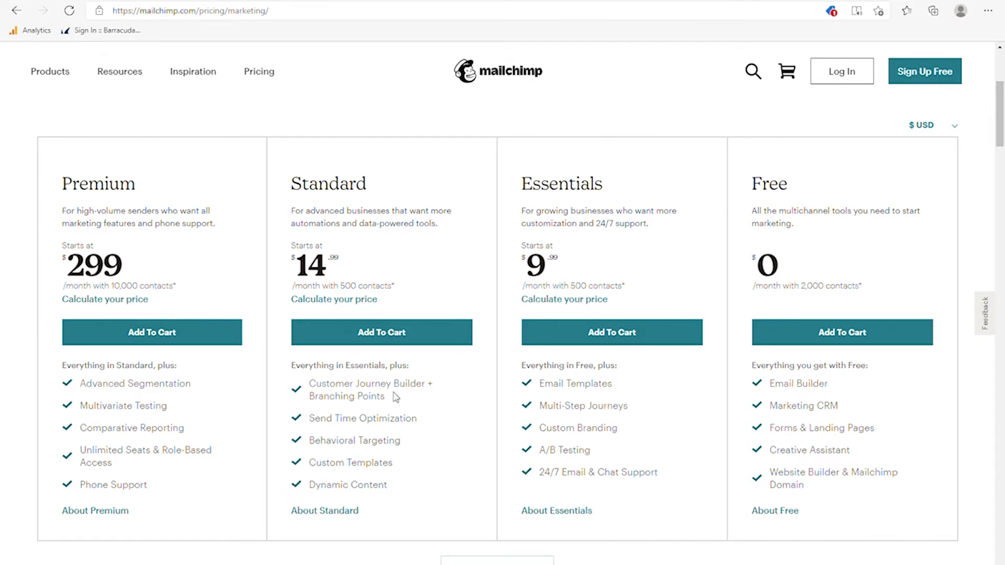
pyautogui.moveTo(557, 264); pyautogui.dragTo(540, 268)
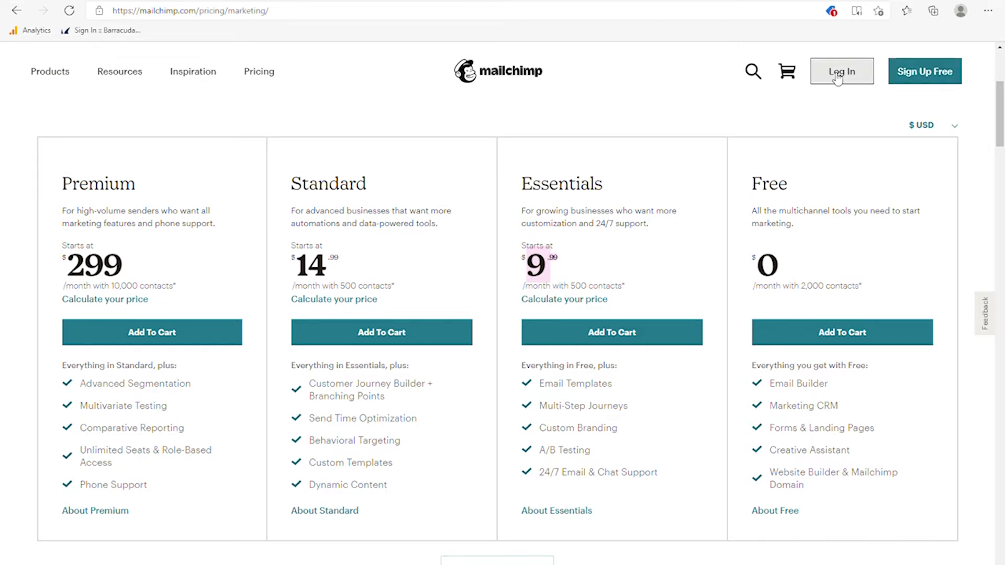
# - Sign up for a new account with the user's email, a username and password
pyautogui.click(905, 69)
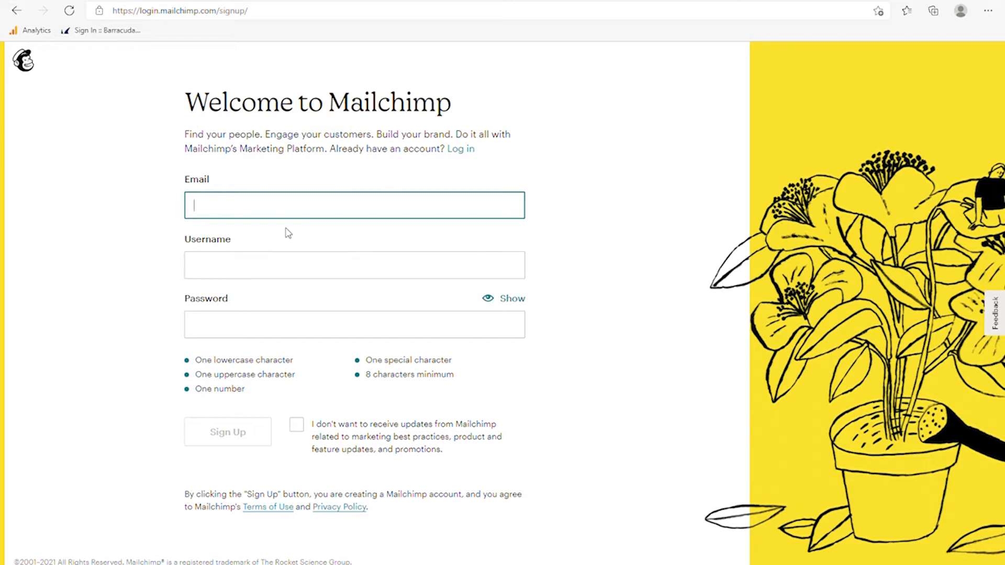
pyautogui.write('ean')
pyautogui.write('l.com')
pyautogui.click(274, 245)
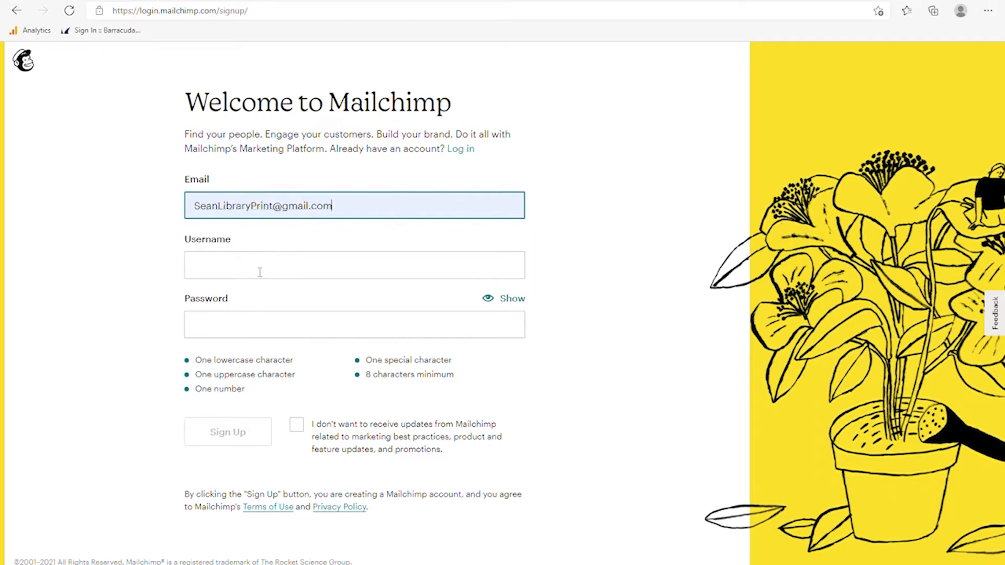
pyautogui.click(260, 273)
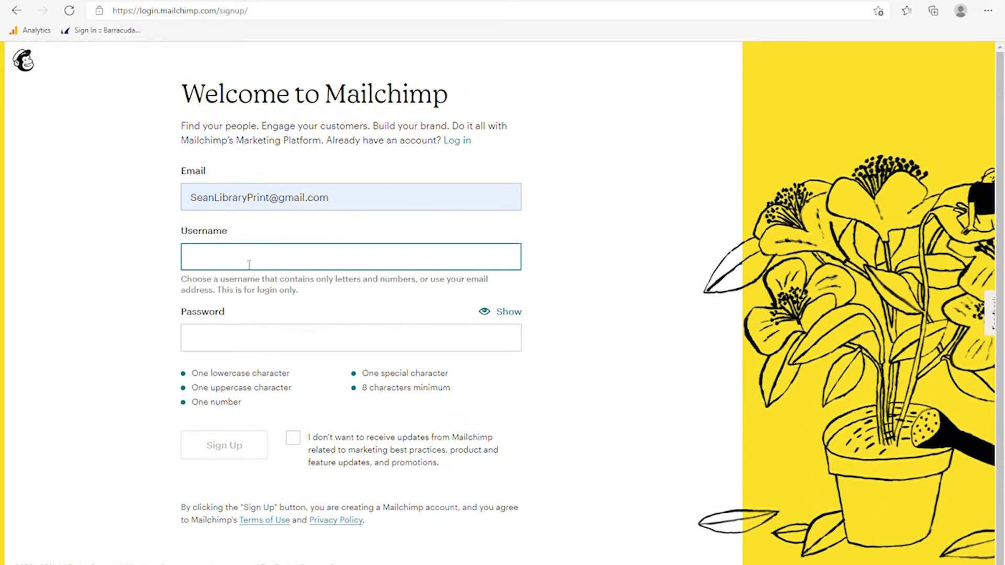
pyautogui.write('seanlibrarytest')
pyautogui.click(226, 349)
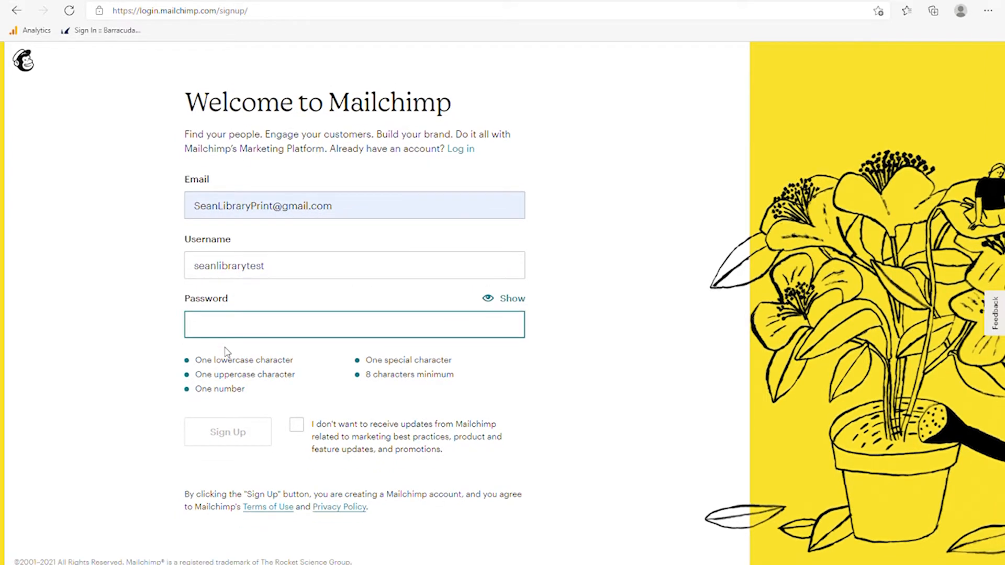
pyautogui.write('•••••••••')
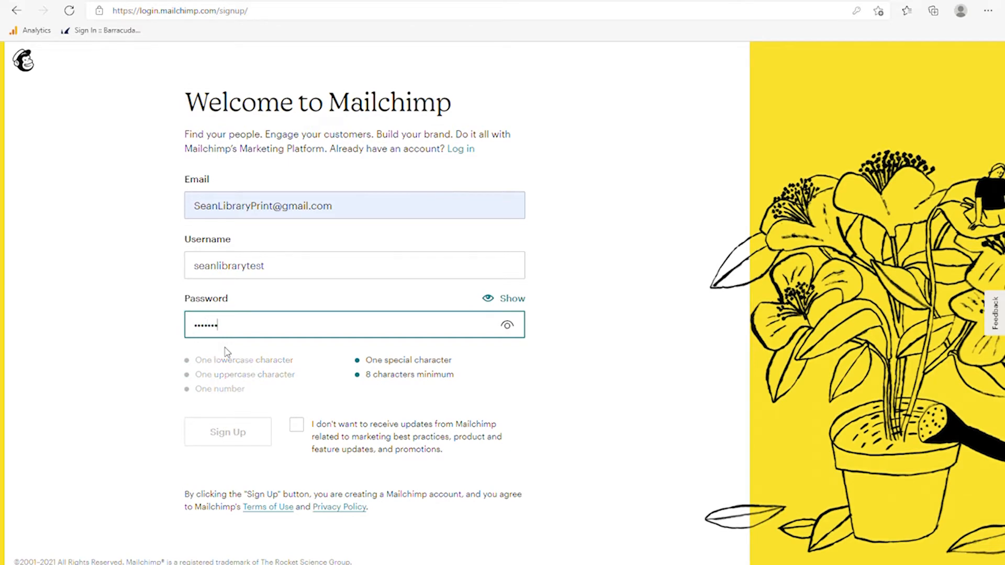
pyautogui.write('•')
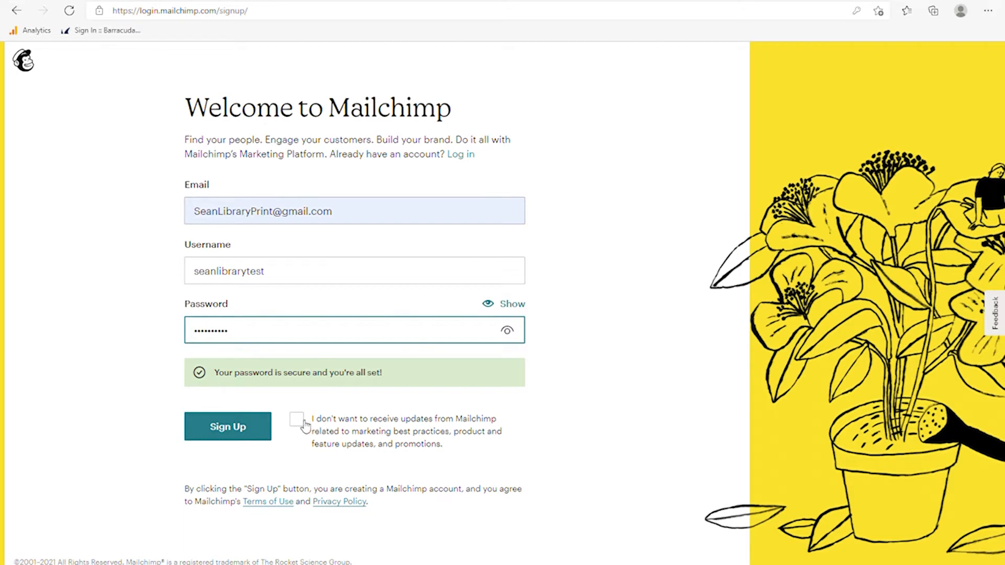
pyautogui.click(252, 434)
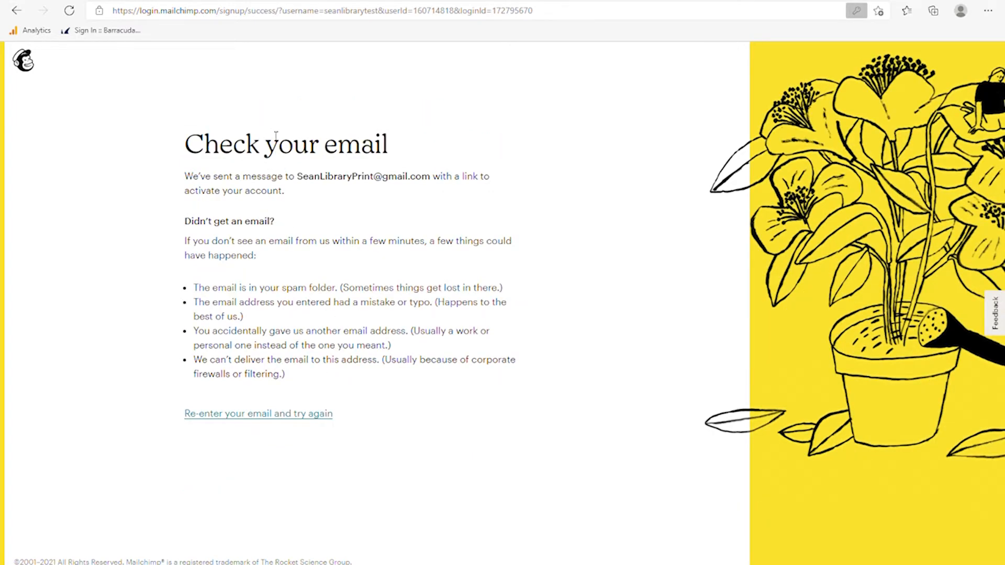
pyautogui.click(200, 2)
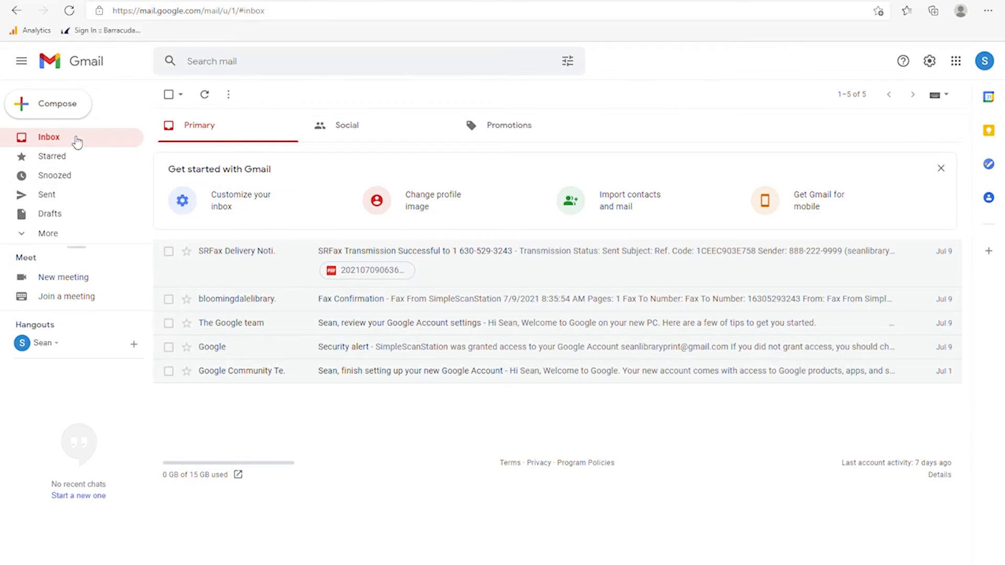
pyautogui.click(54, 139)
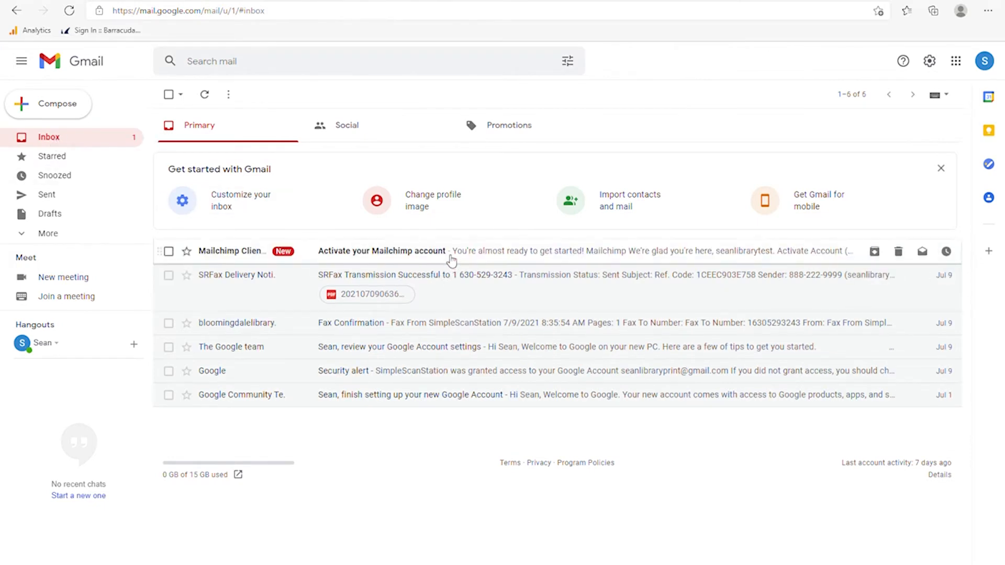
pyautogui.click(475, 253)
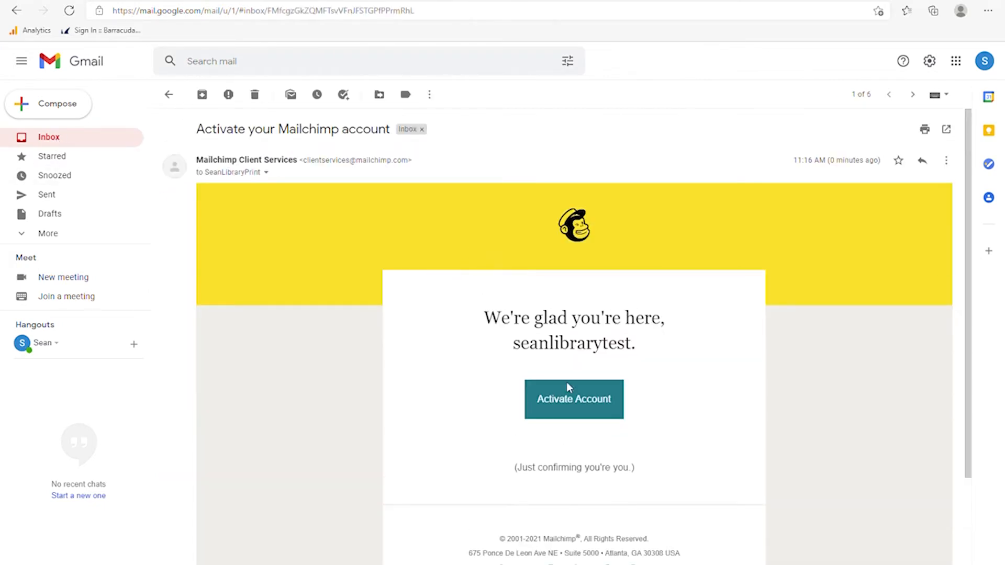
pyautogui.click(574, 413)
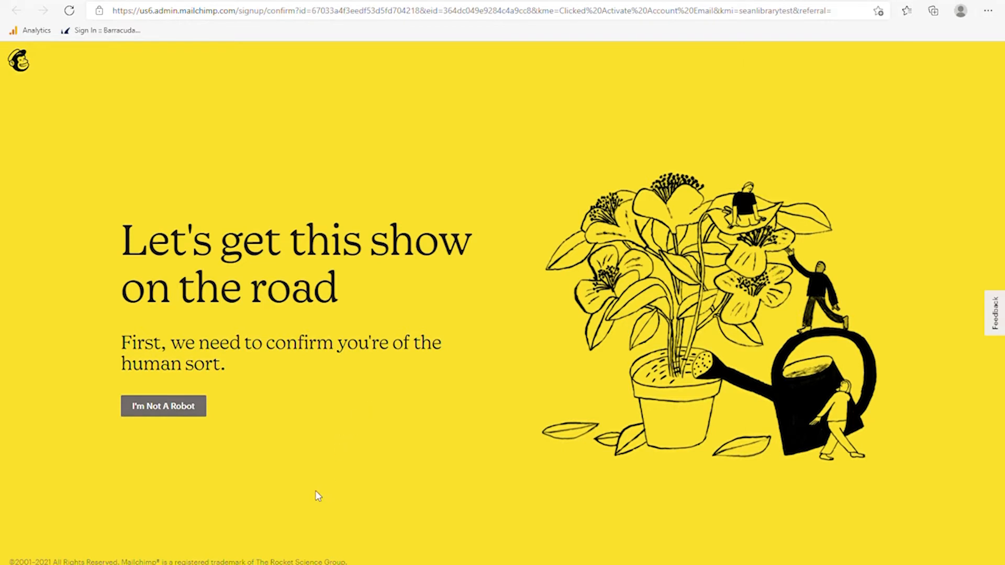
# - Confirm I'm not a robot, then expand the plan feature comparison with Free ($0) selected
pyautogui.click(176, 410)
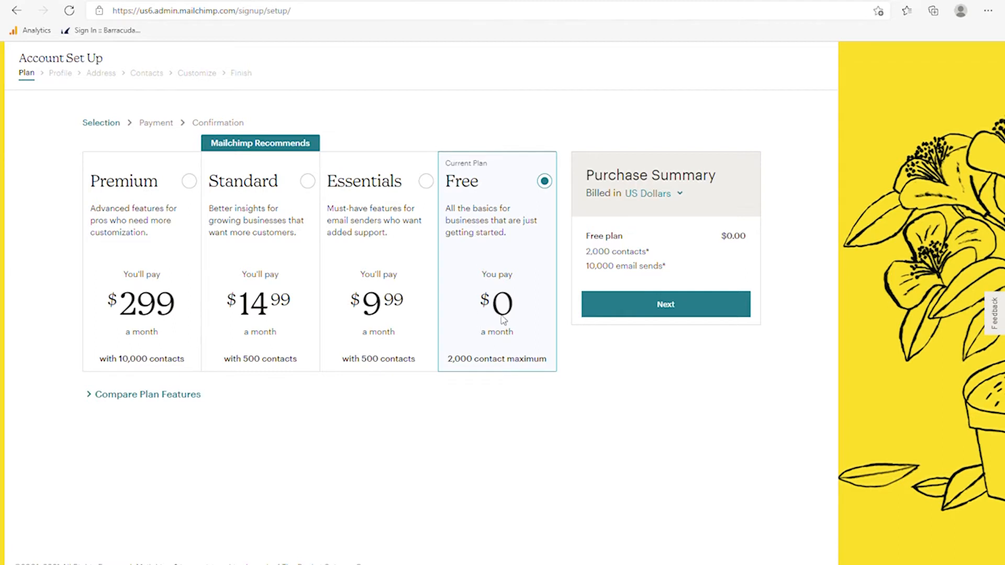
pyautogui.click(95, 397)
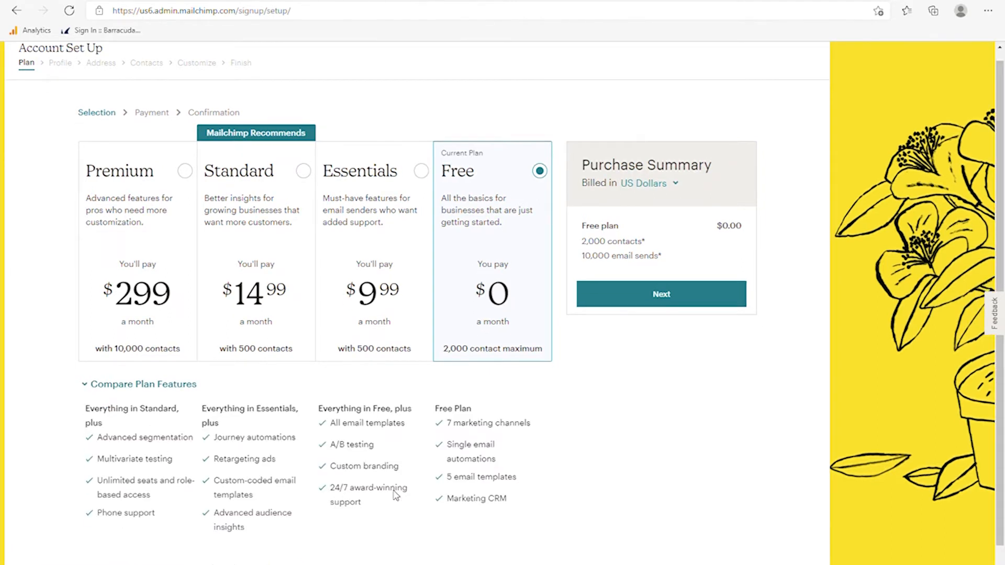
pyautogui.scroll(-1, 396, 492)
pyautogui.scroll(1, 398, 492)
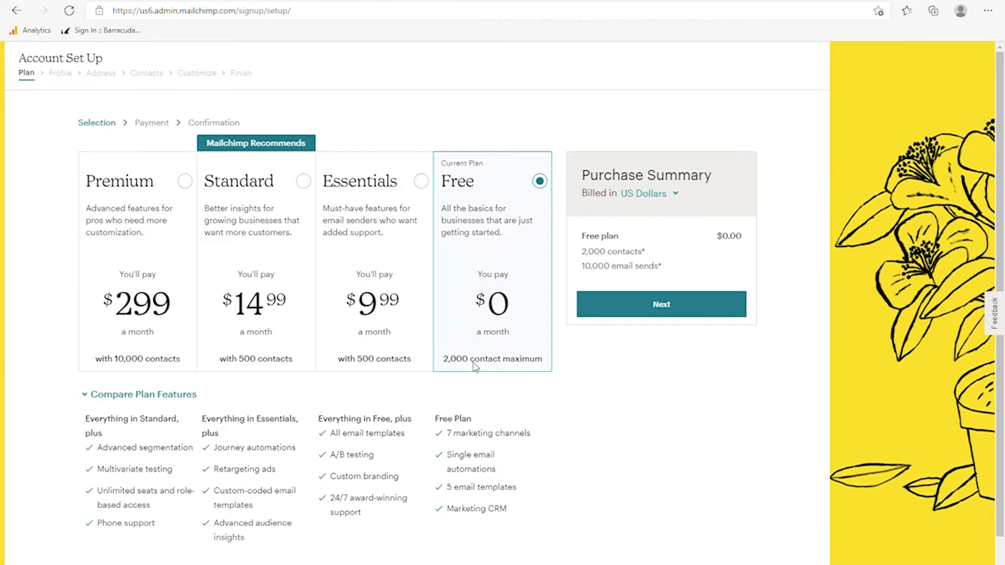
# - Continue with the Free plan and enter the user's name and business name Bloomingdale Library
pyautogui.click(640, 308)
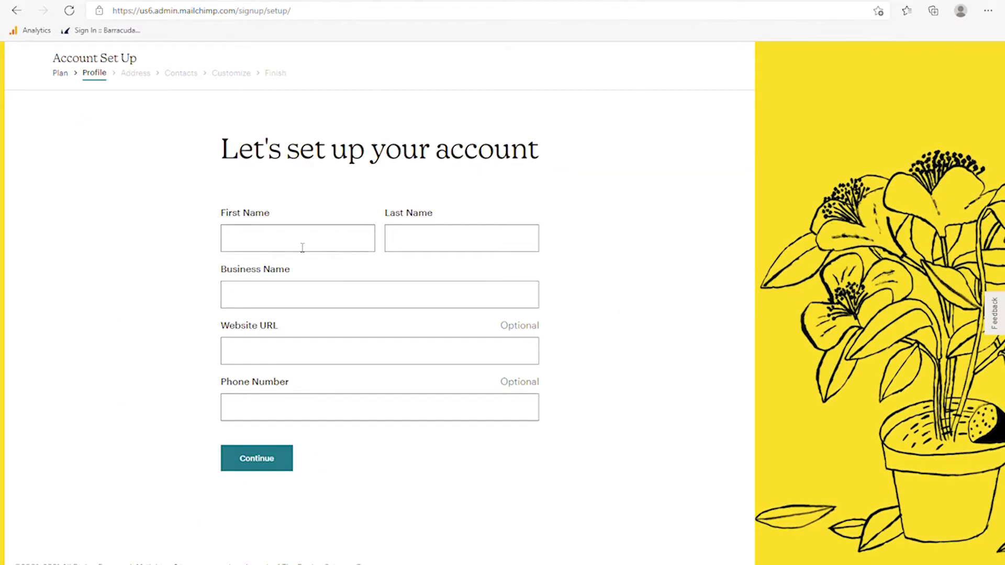
pyautogui.click(299, 246)
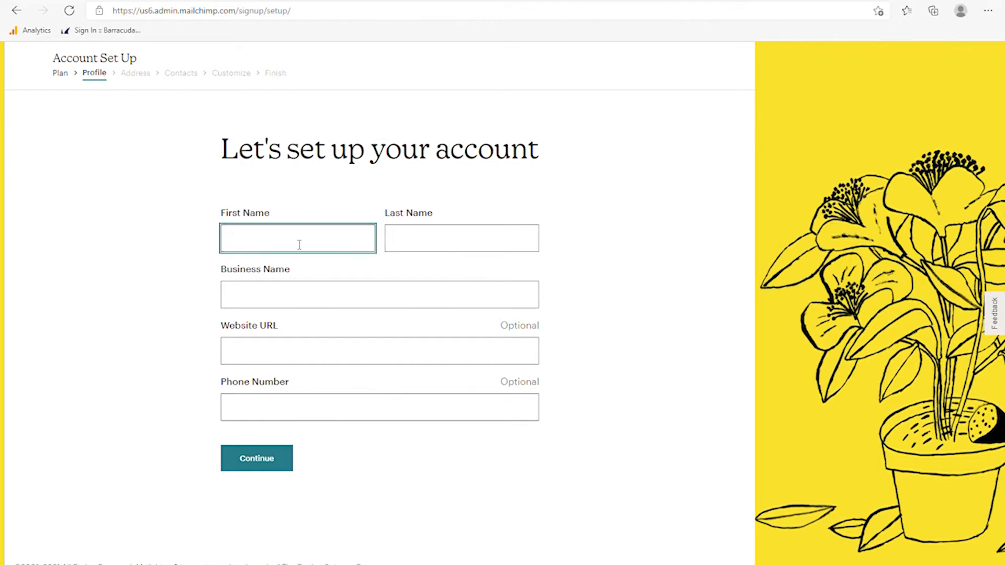
pyautogui.write('Sean')
pyautogui.press('Tab')
pyautogui.press('Tab')
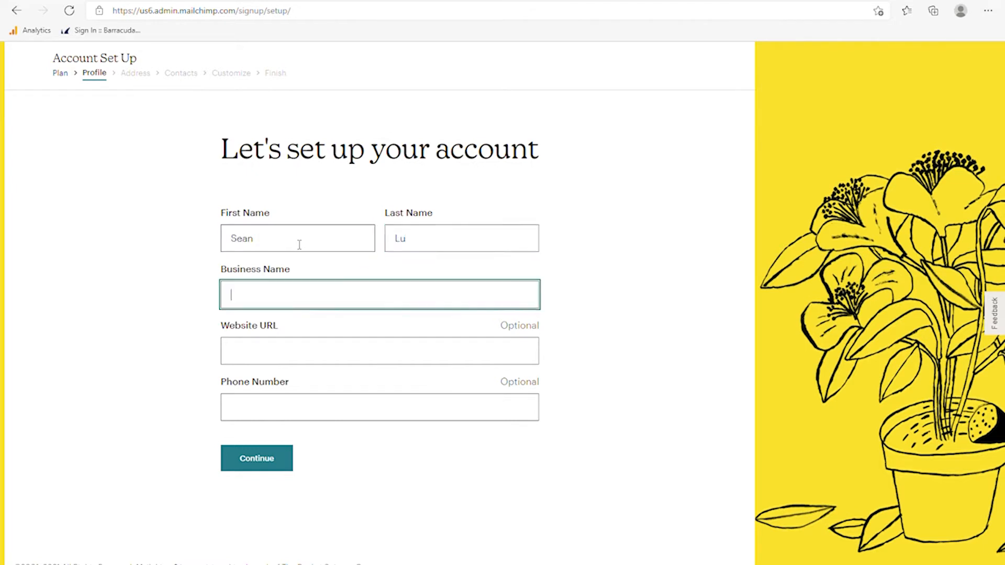
pyautogui.write('Bloomingdale Libvra')
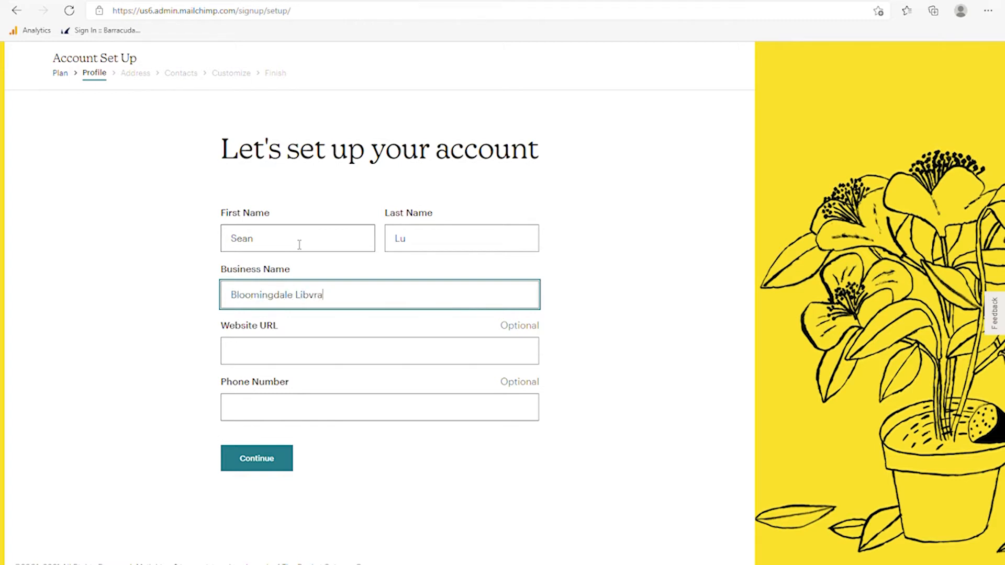
pyautogui.press('BackSpace')
pyautogui.press('BackSpace')
pyautogui.press('BackSpace')
pyautogui.write('rary')
pyautogui.press('Tab')
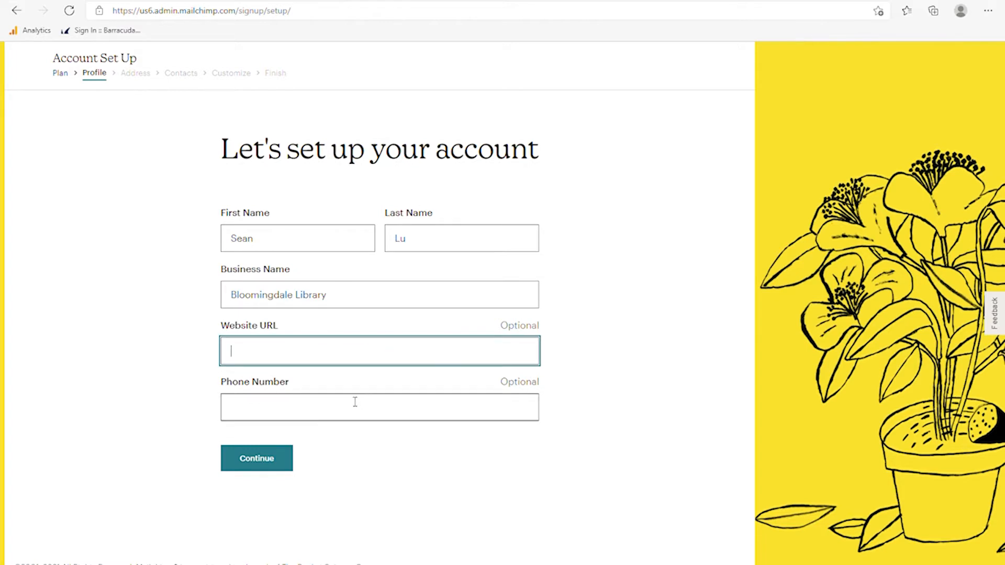
pyautogui.click(259, 463)
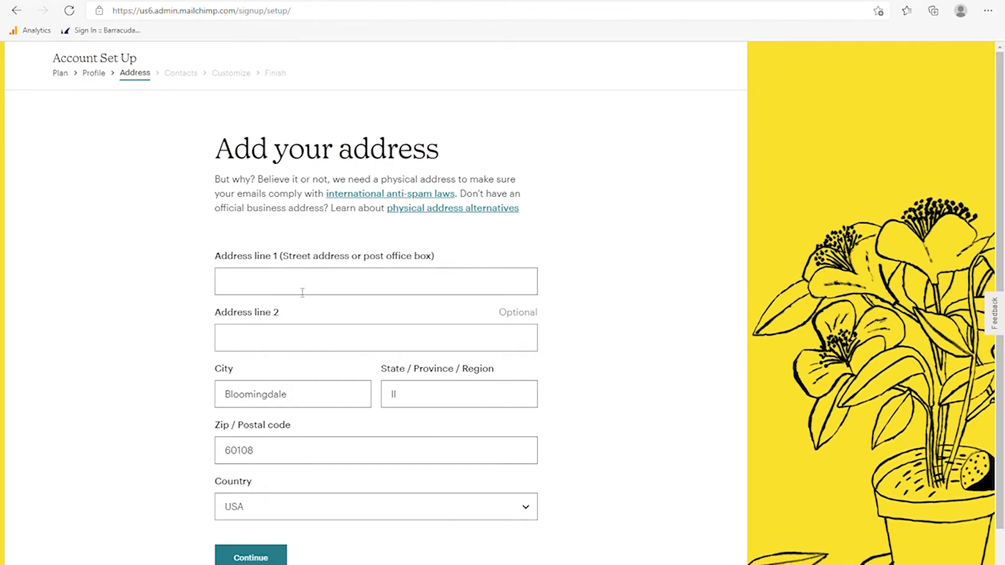
# - Enter the street address in Address line 1 and continue to the Contacts step
pyautogui.click(303, 293)
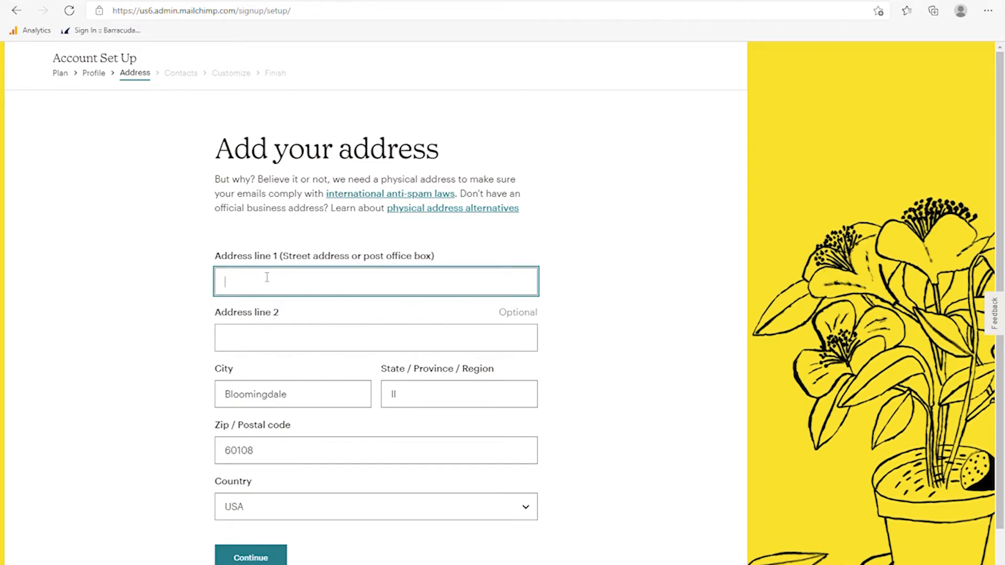
pyautogui.write('101 Fairfield Way')
pyautogui.scroll(-1, 298, 352)
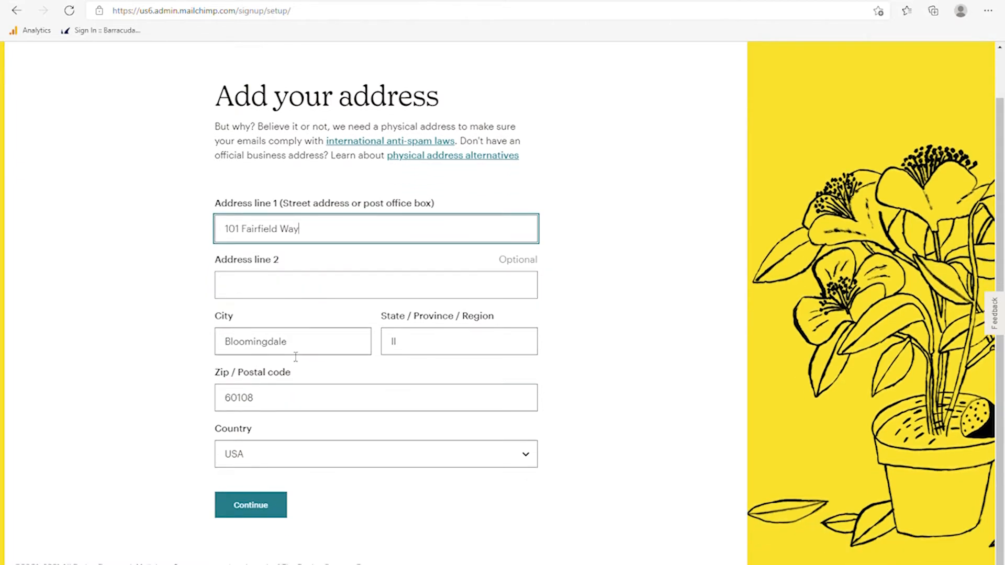
pyautogui.click(259, 512)
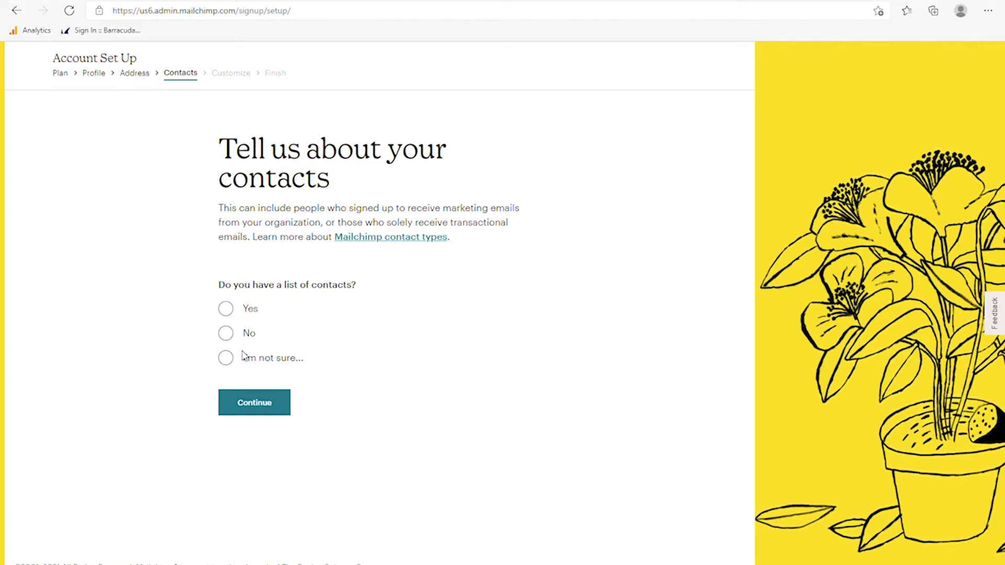
# - Answer No to having an existing contact list and continue
pyautogui.click(226, 359)
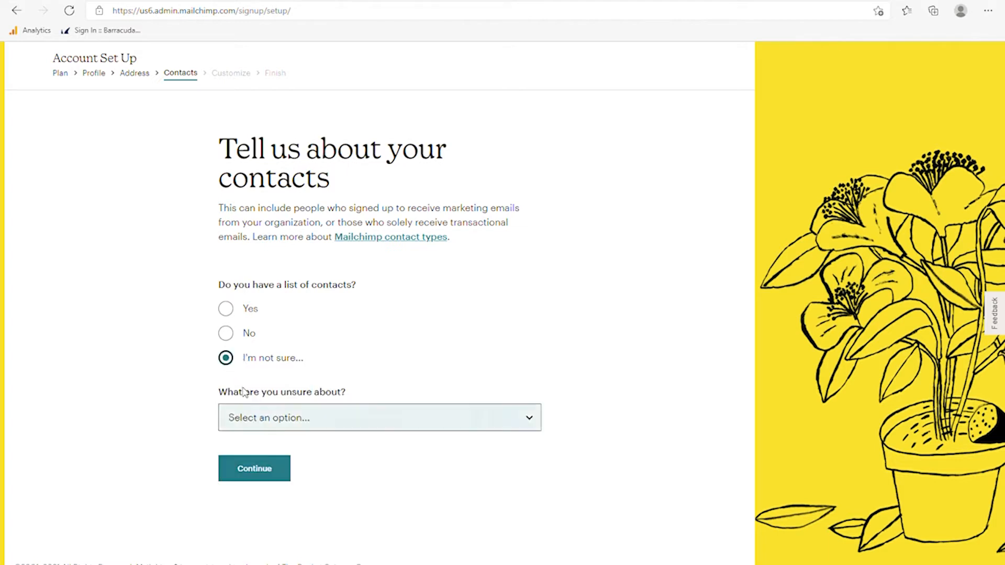
pyautogui.click(304, 423)
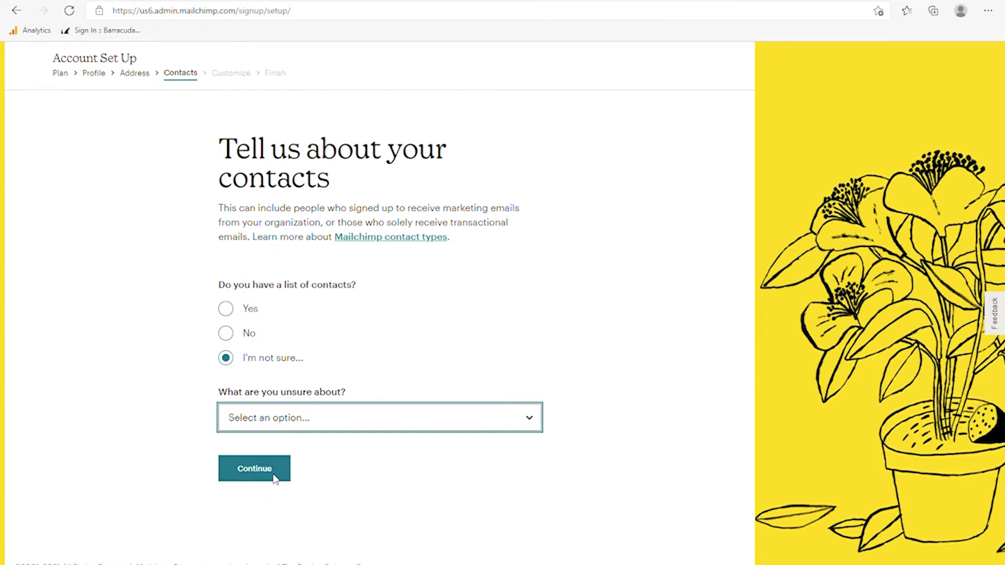
pyautogui.click(226, 335)
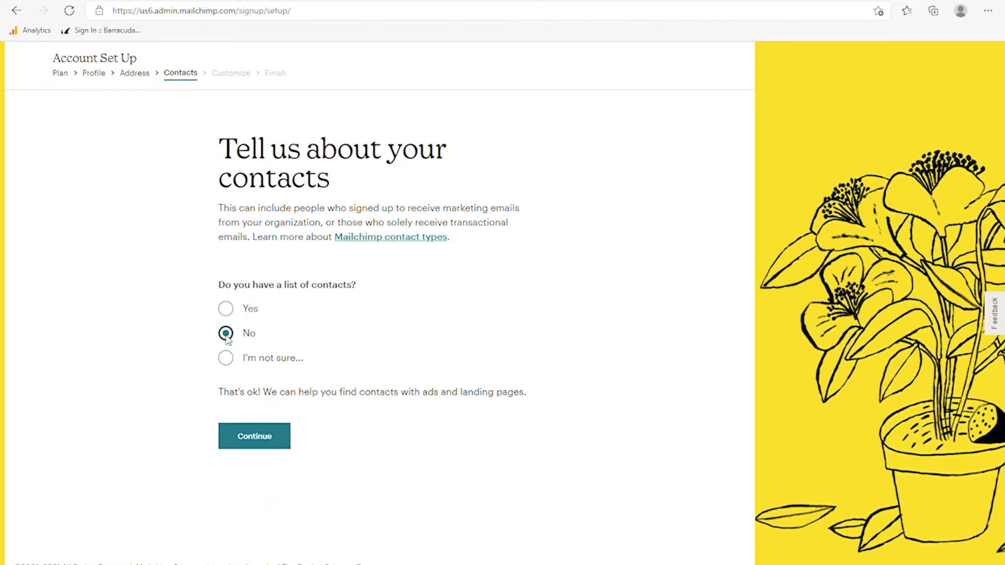
pyautogui.click(259, 445)
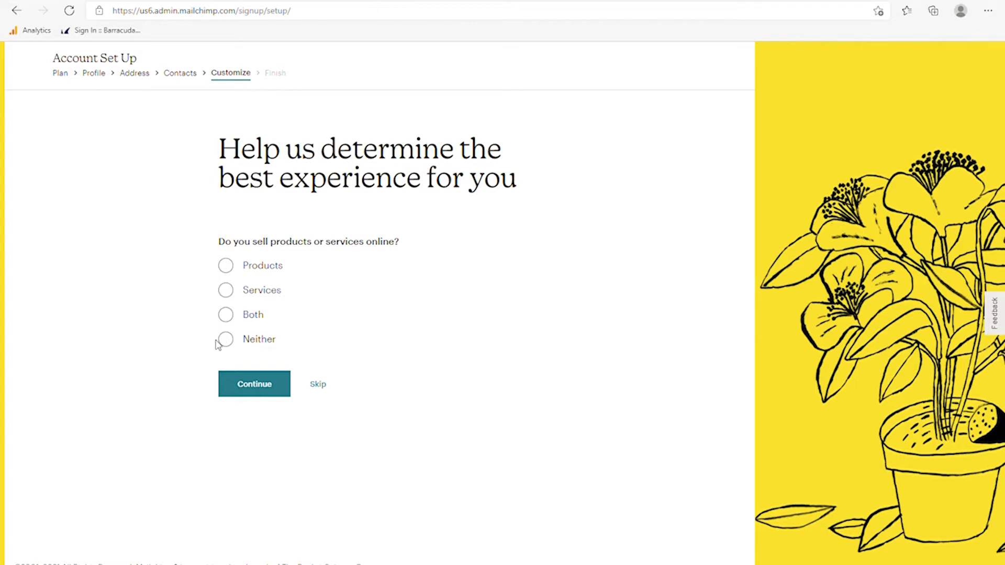
# - Select Both for products and services, then skip the selling-online question
pyautogui.click(226, 316)
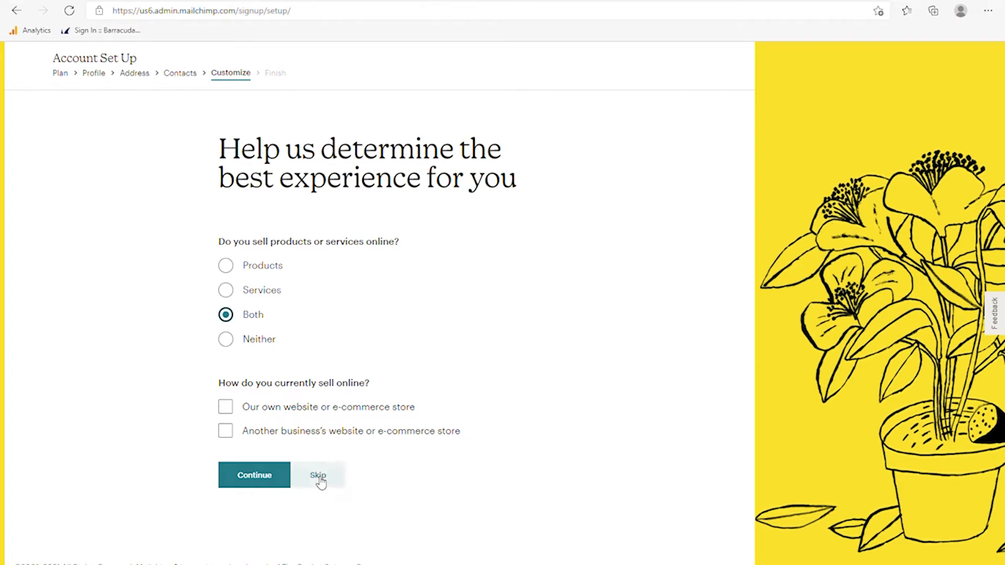
pyautogui.click(318, 477)
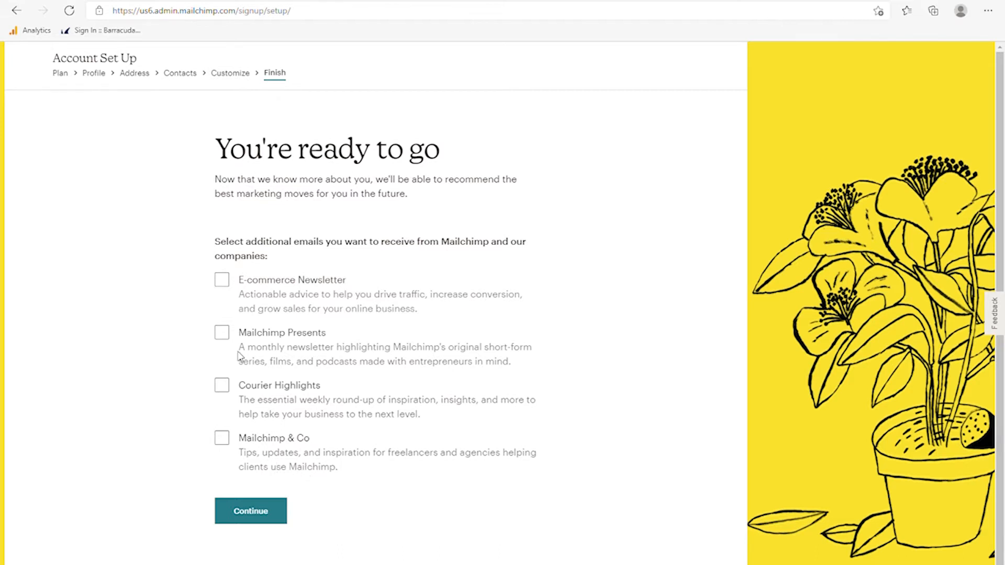
# - Tick the E-commerce Newsletter subscription and finish setup to reach the dashboard
pyautogui.click(225, 286)
pyautogui.click(251, 513)
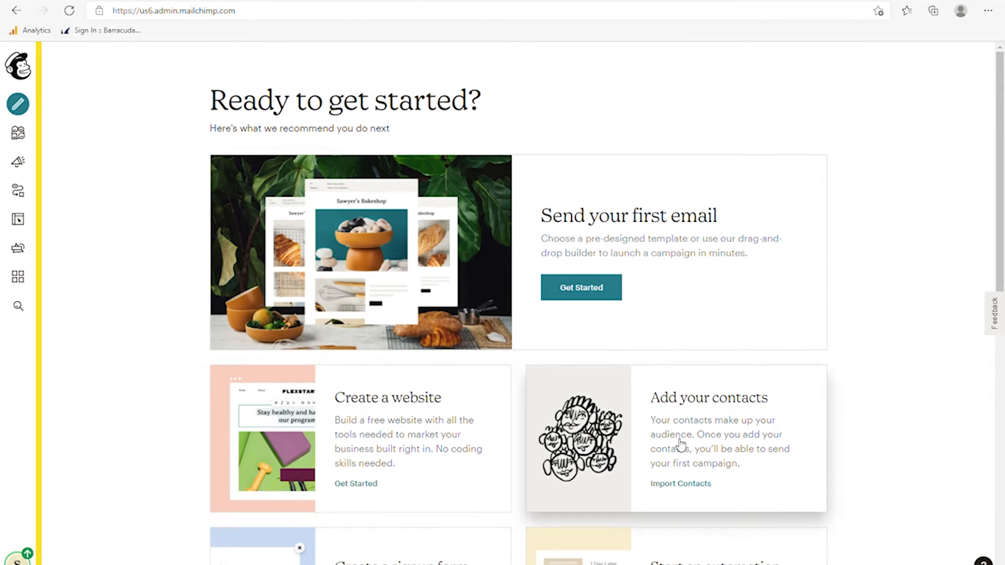
pyautogui.scroll(-1, 567, 438)
pyautogui.scroll(-2, 384, 507)
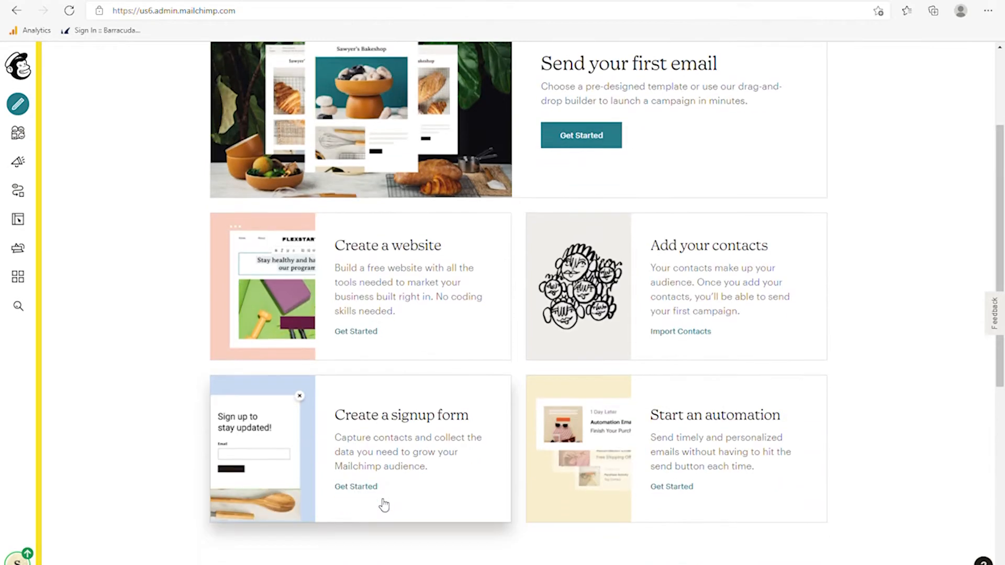
pyautogui.scroll(3, 691, 454)
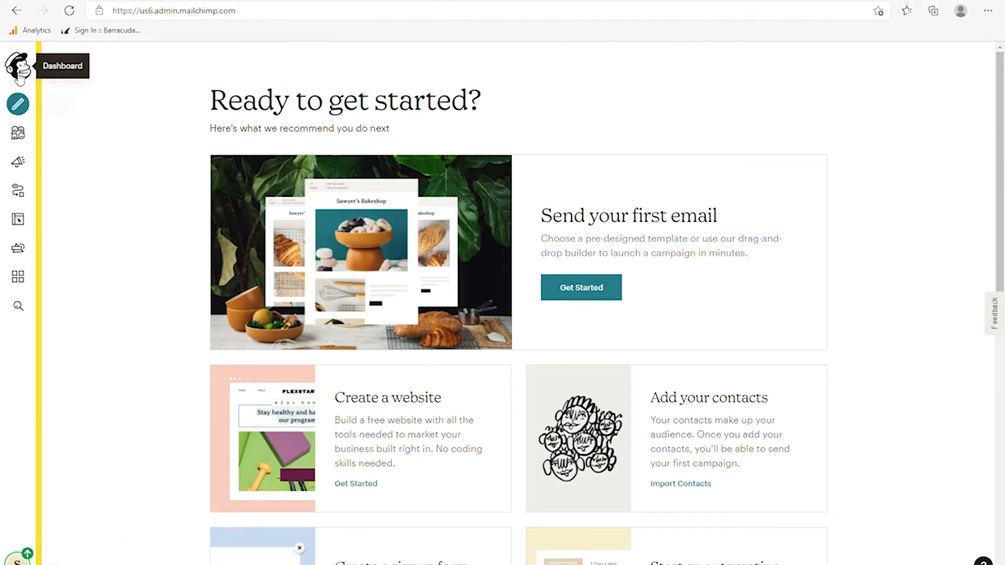
pyautogui.click(21, 73)
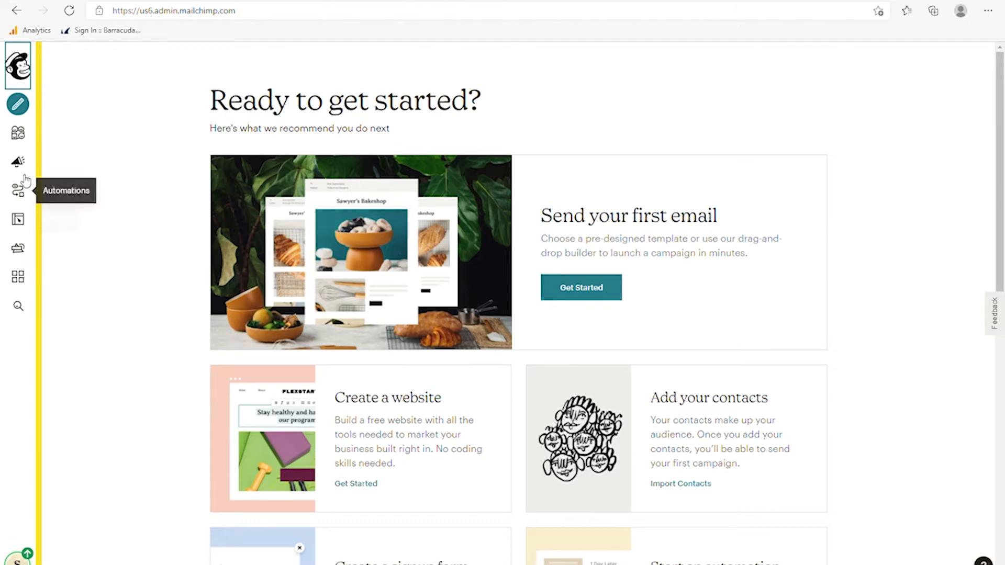
# - Browse the Integrations and Search pages, return to the dashboard, and start a new campaign via Create
pyautogui.click(20, 282)
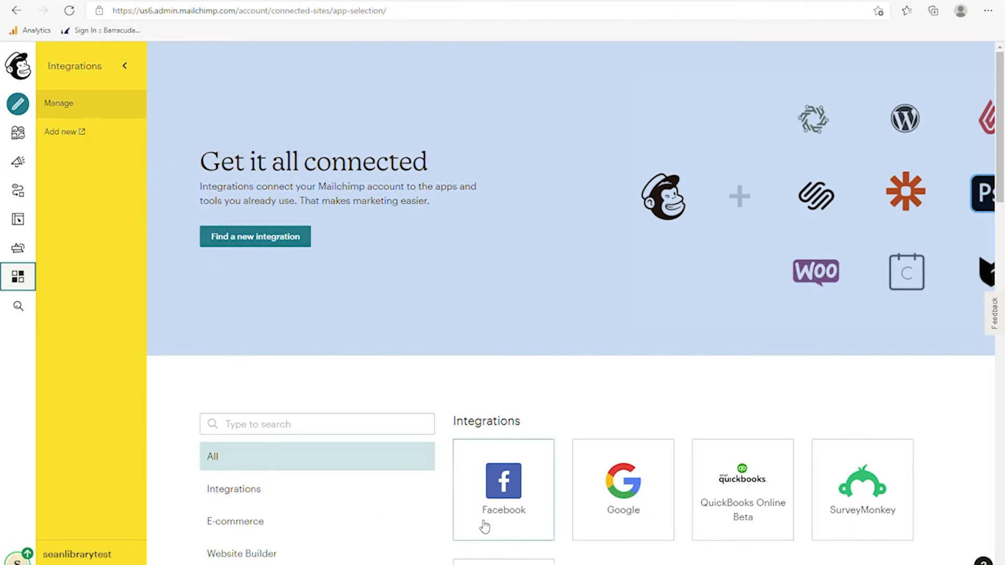
pyautogui.scroll(-3, 890, 461)
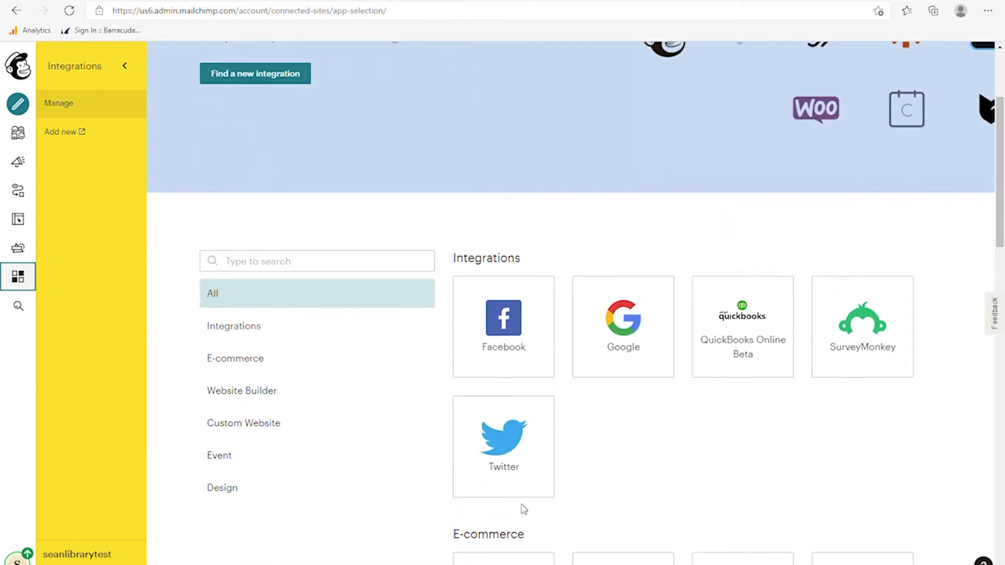
pyautogui.scroll(3, 366, 474)
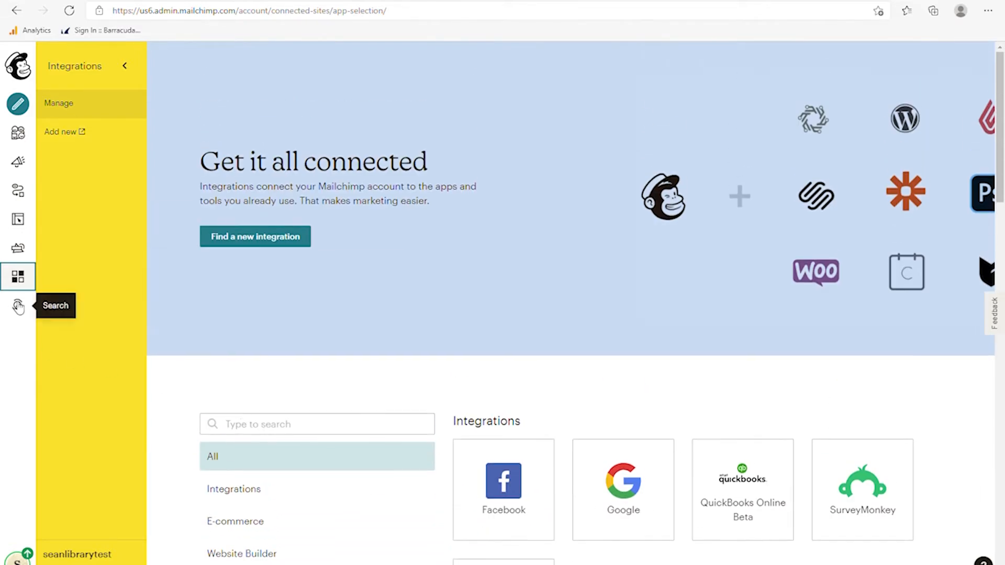
pyautogui.click(18, 307)
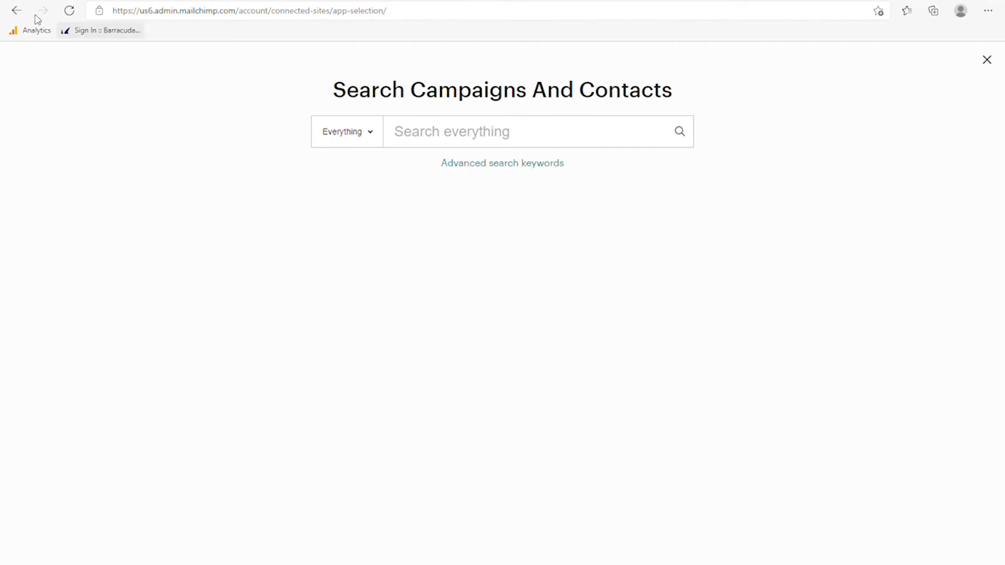
pyautogui.click(16, 10)
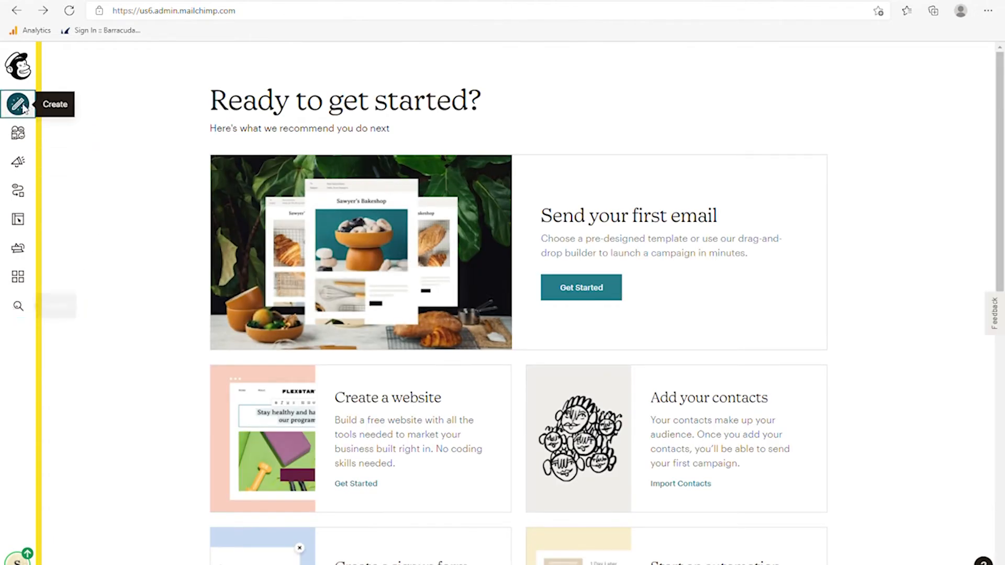
pyautogui.click(25, 107)
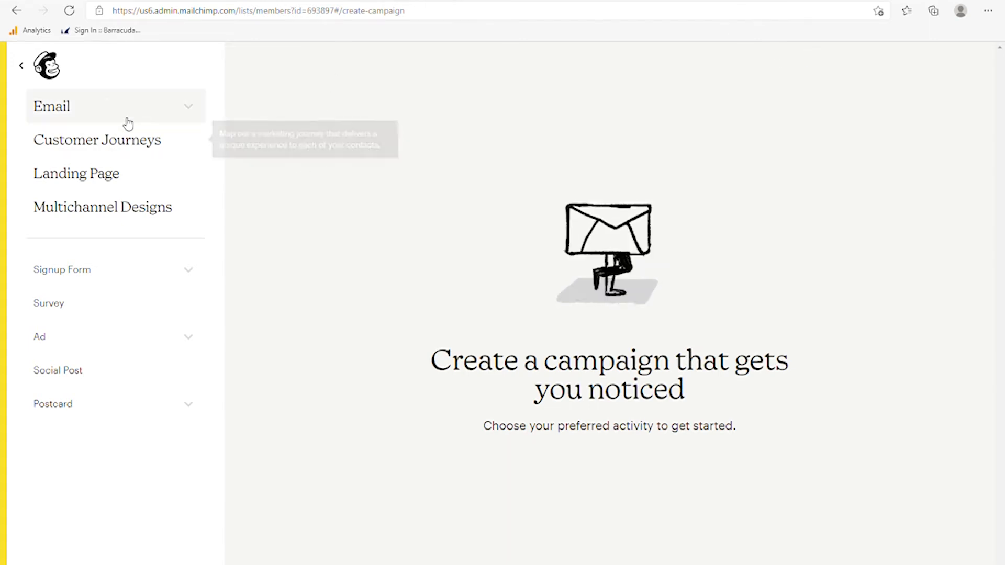
# - Browse the Email and Signup Form campaign types, then start a Social Post campaign
pyautogui.click(80, 111)
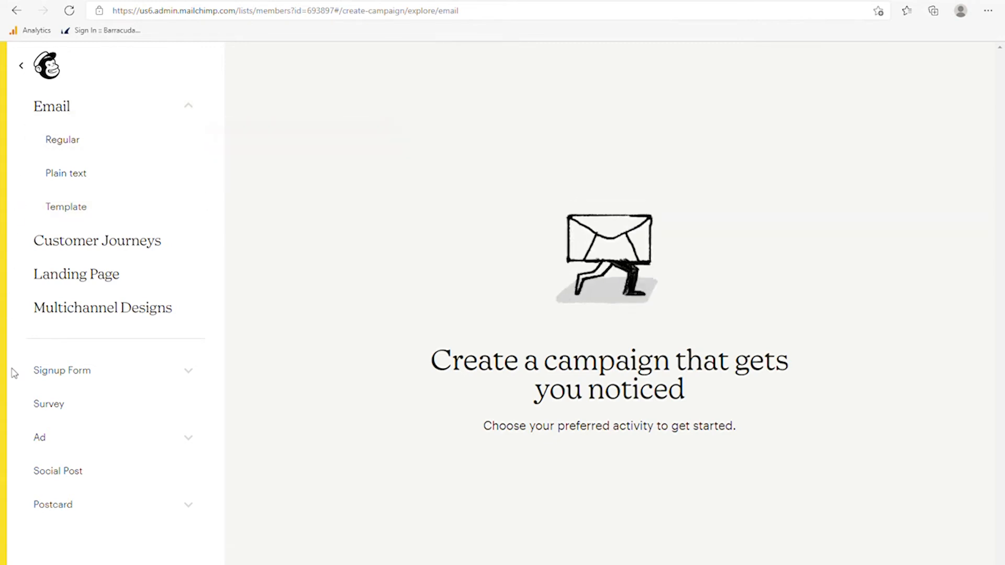
pyautogui.click(78, 374)
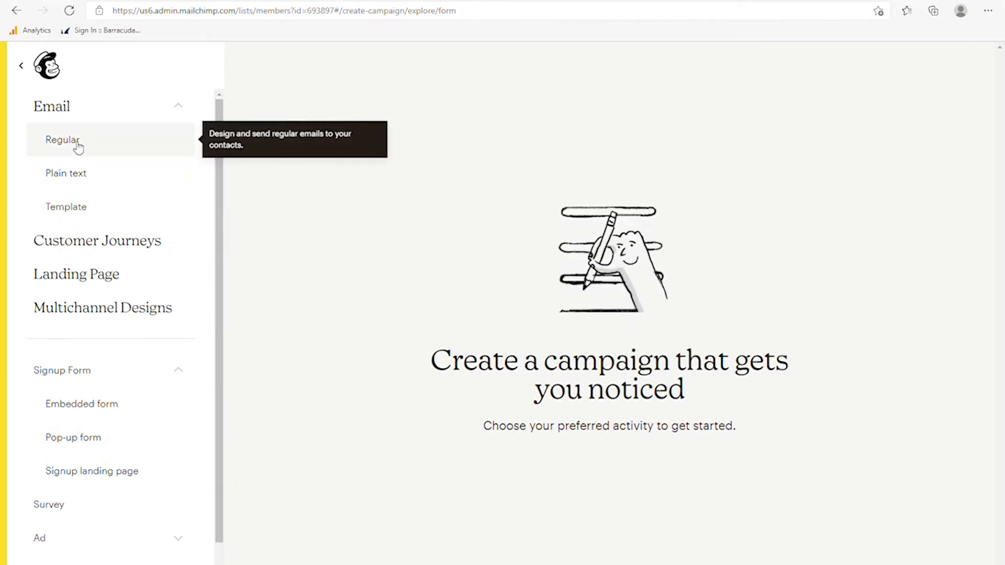
pyautogui.scroll(-1, 157, 414)
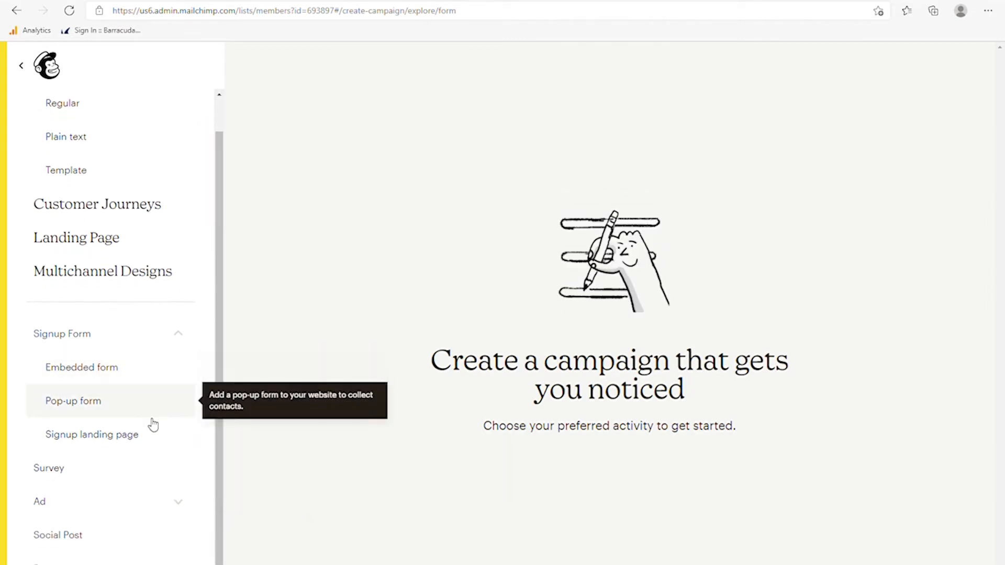
pyautogui.click(74, 540)
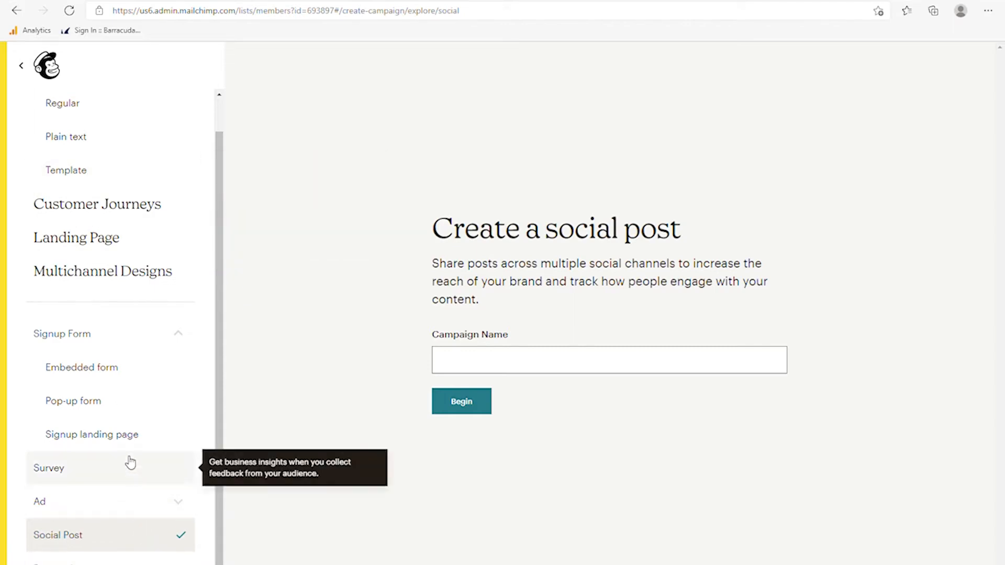
pyautogui.scroll(1, 86, 366)
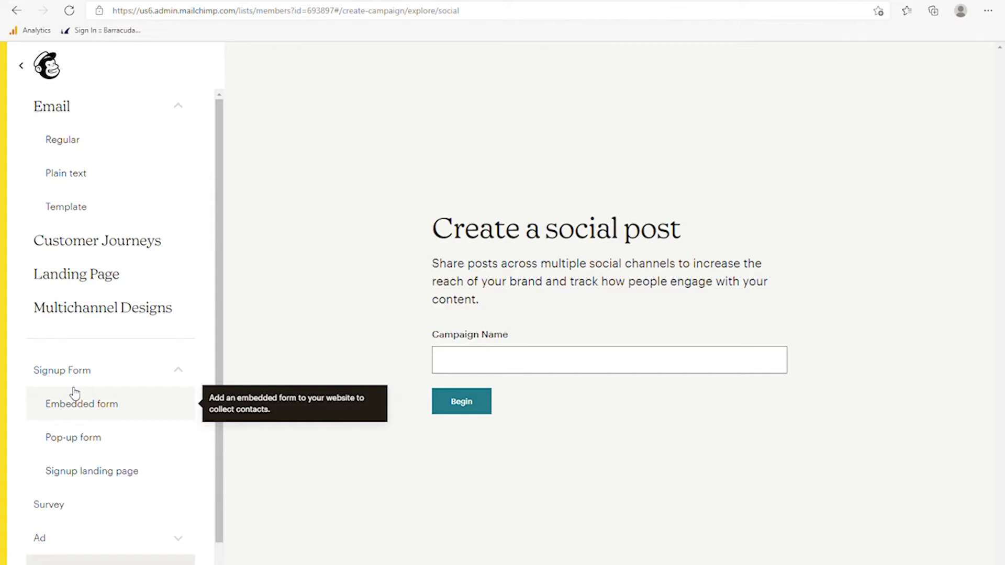
# - Exit the campaign creator and go to the Bloomingdale Library audience
pyautogui.click(54, 76)
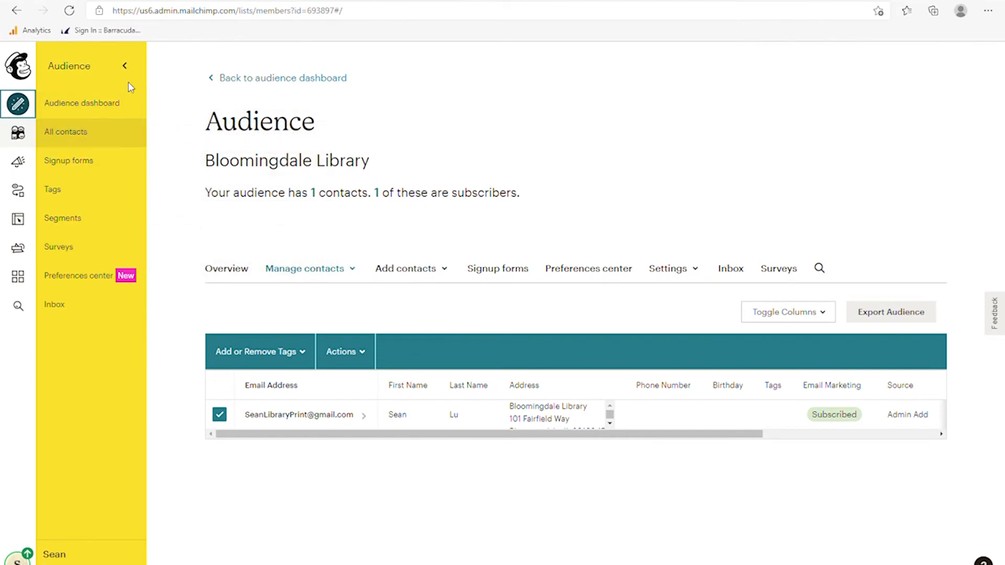
pyautogui.click(20, 138)
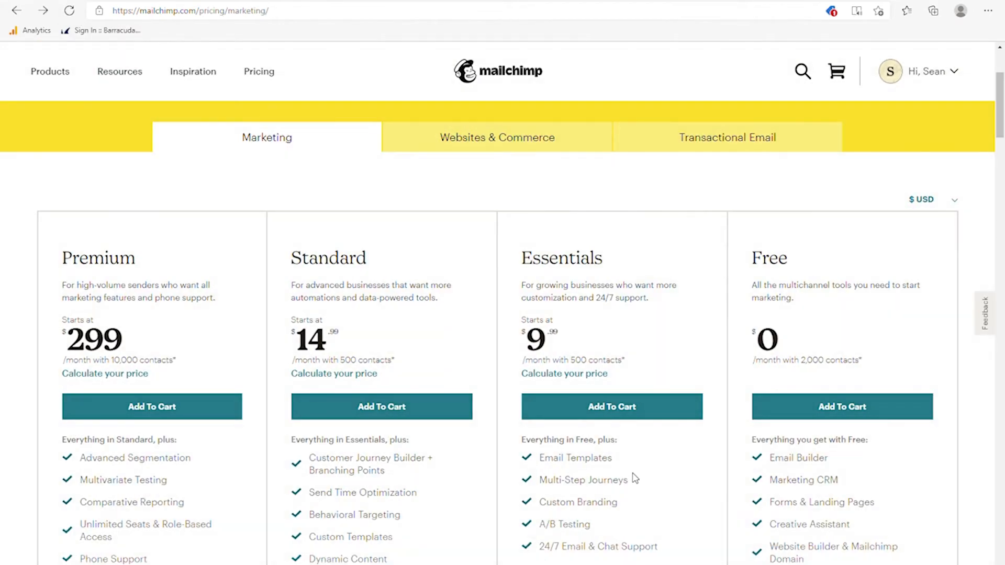
# - Read the Essentials, Standard and Premium plan details, returning to the plan comparison after each
pyautogui.scroll(-3, 633, 413)
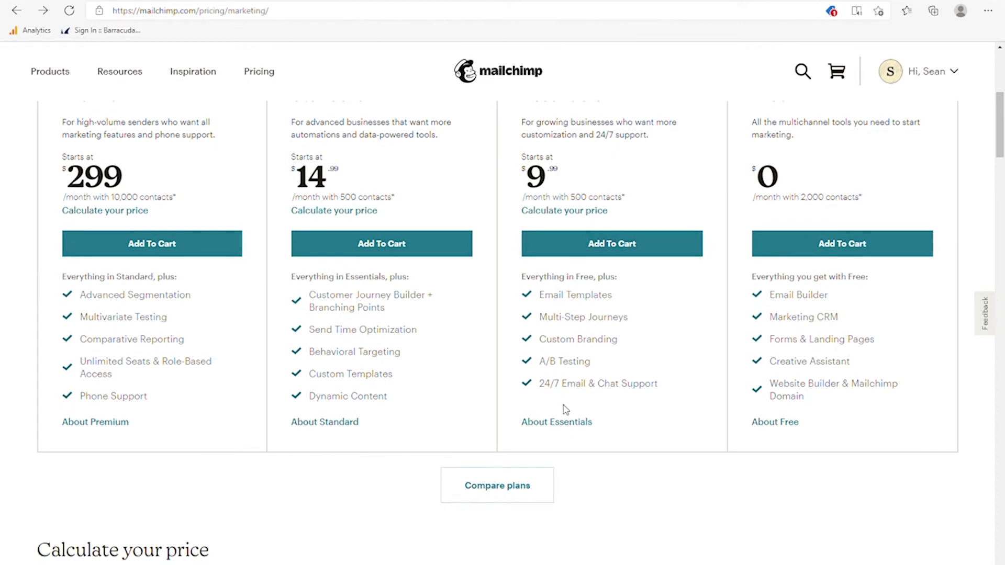
pyautogui.click(560, 422)
pyautogui.scroll(-10, 558, 419)
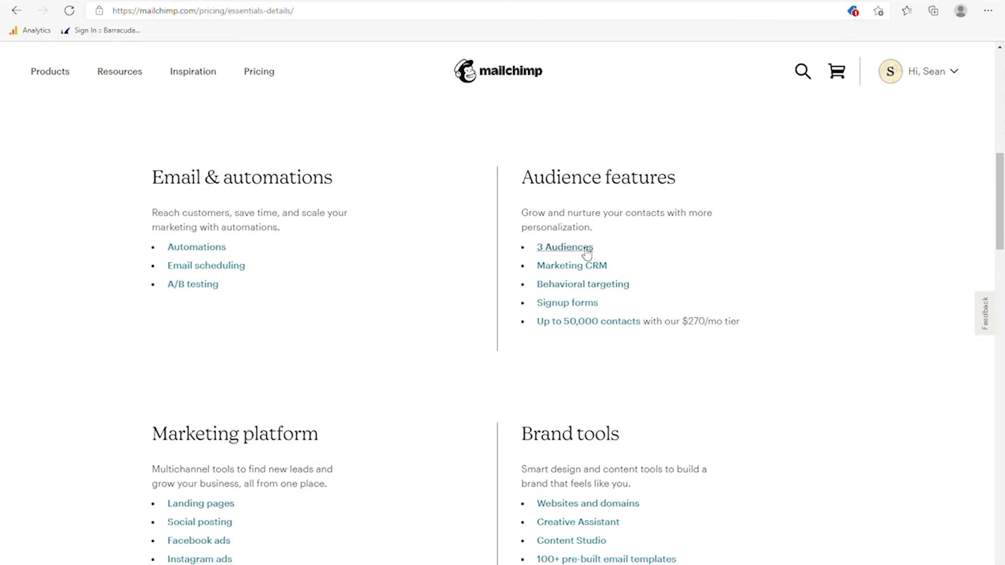
pyautogui.click(193, 71)
pyautogui.click(16, 11)
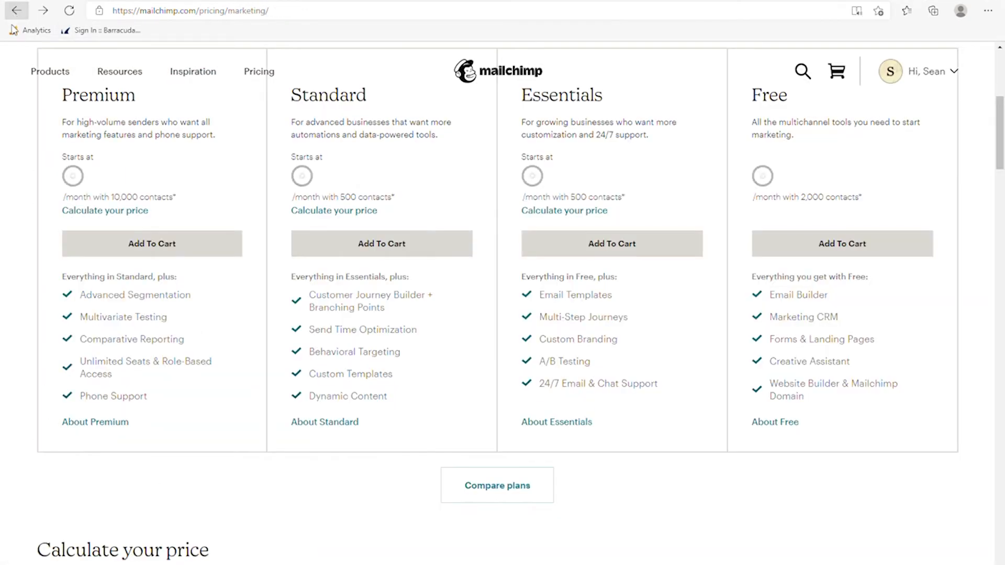
pyautogui.click(337, 425)
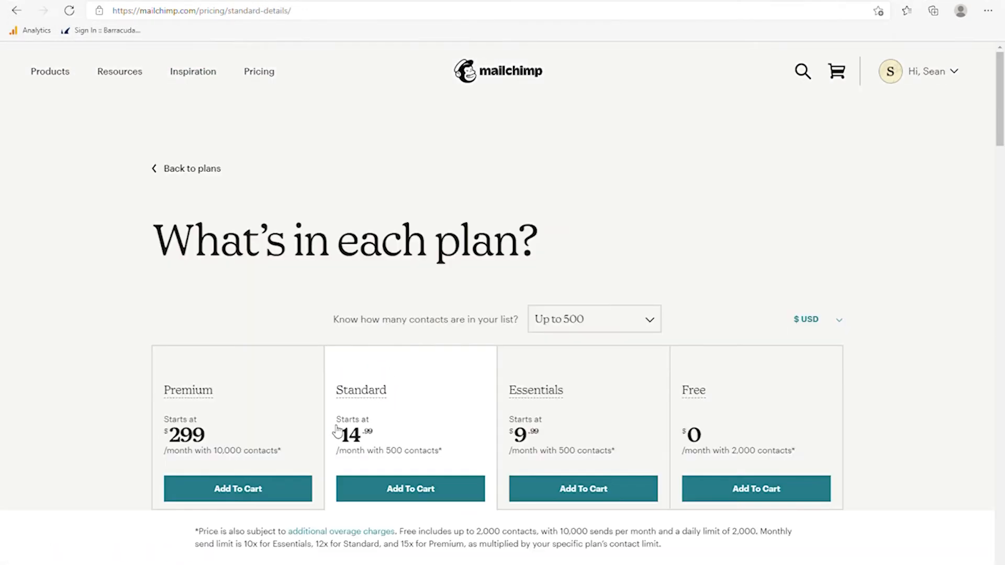
pyautogui.scroll(-3, 421, 385)
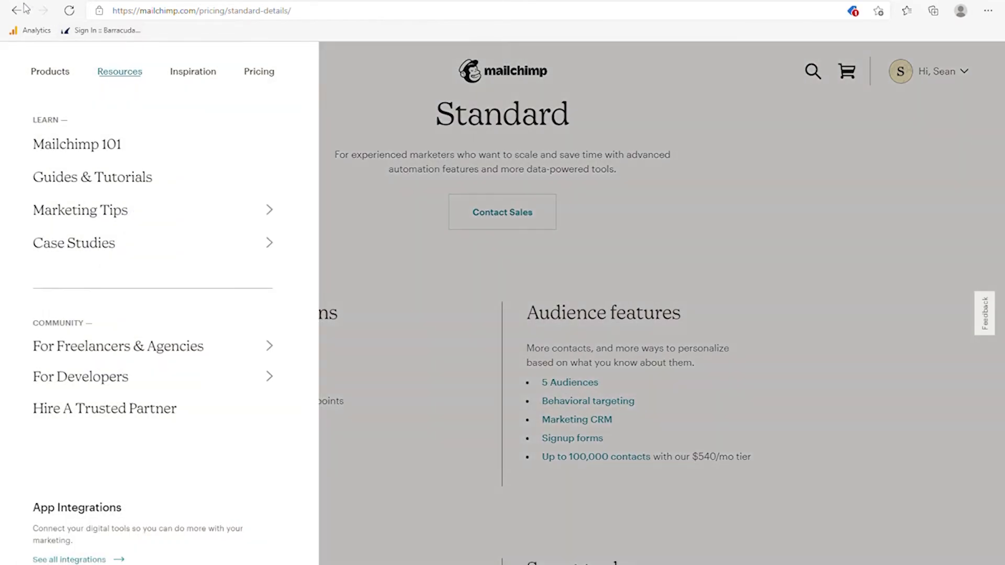
pyautogui.click(16, 10)
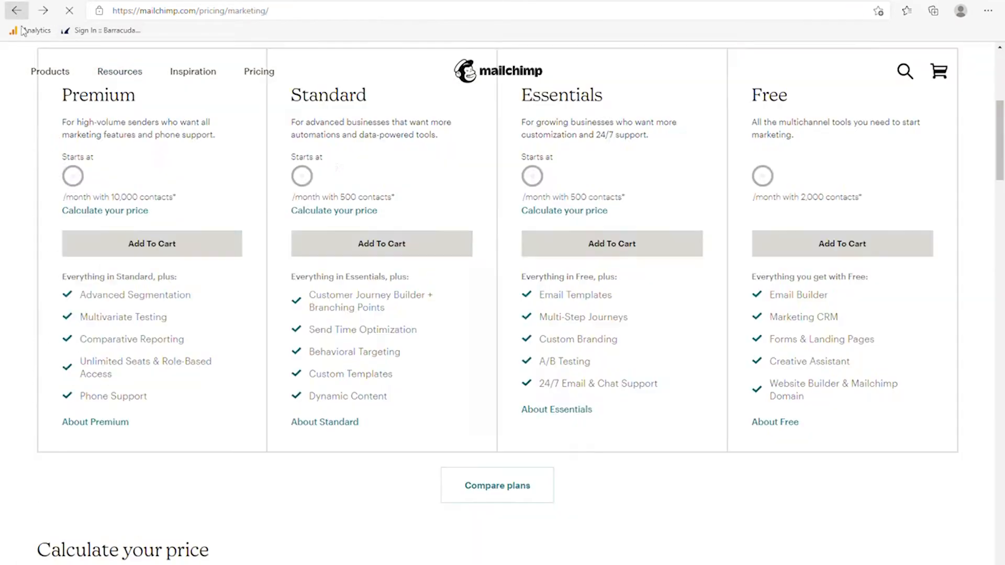
pyautogui.click(124, 425)
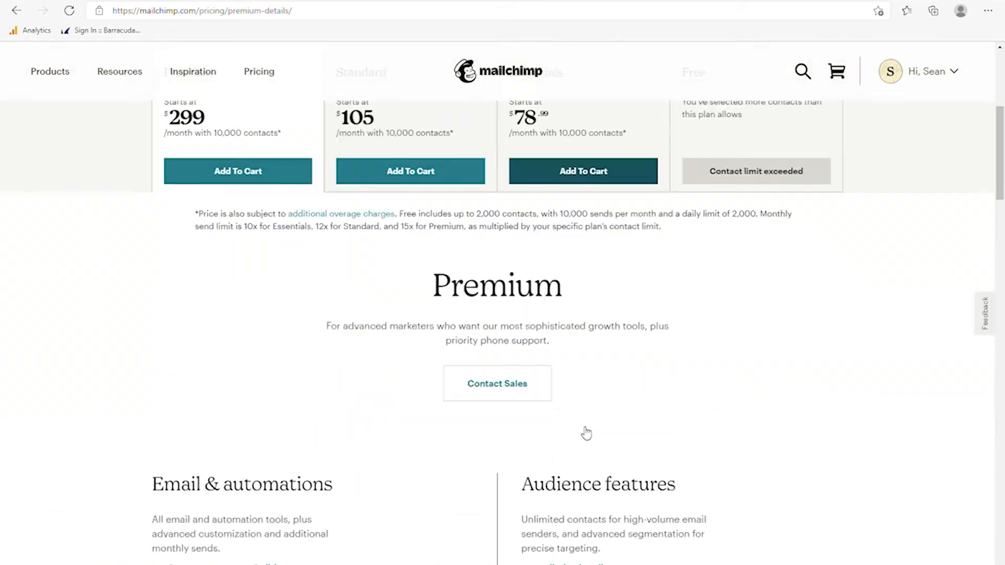
pyautogui.scroll(-4, 585, 431)
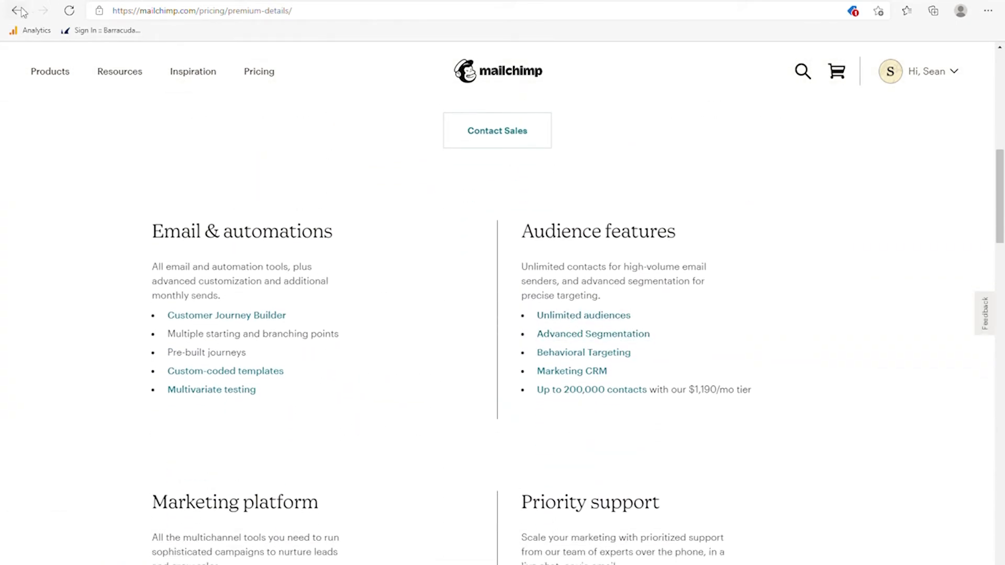
pyautogui.click(18, 11)
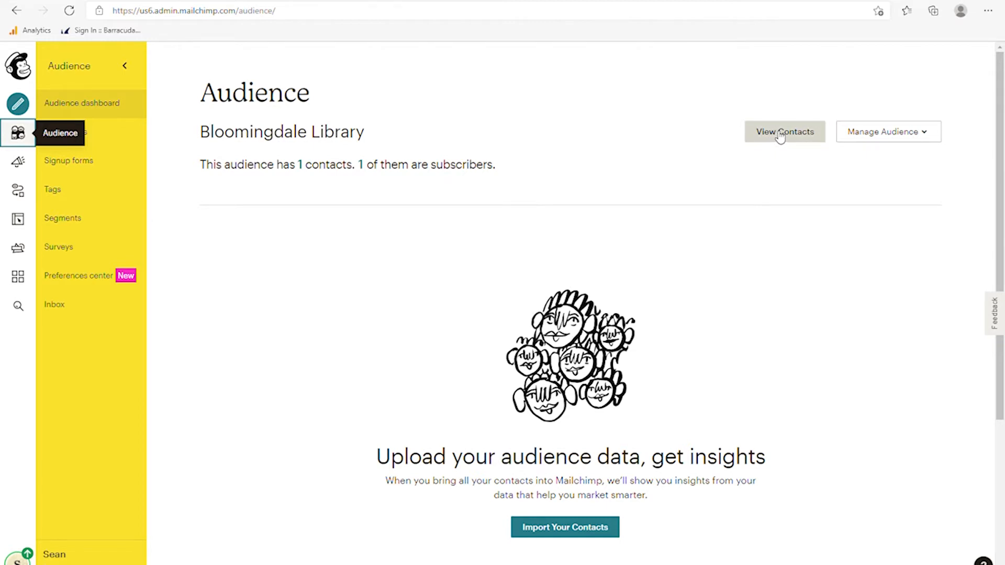
# - Start adding a subscriber by hand, entering their email address and first name
pyautogui.click(914, 135)
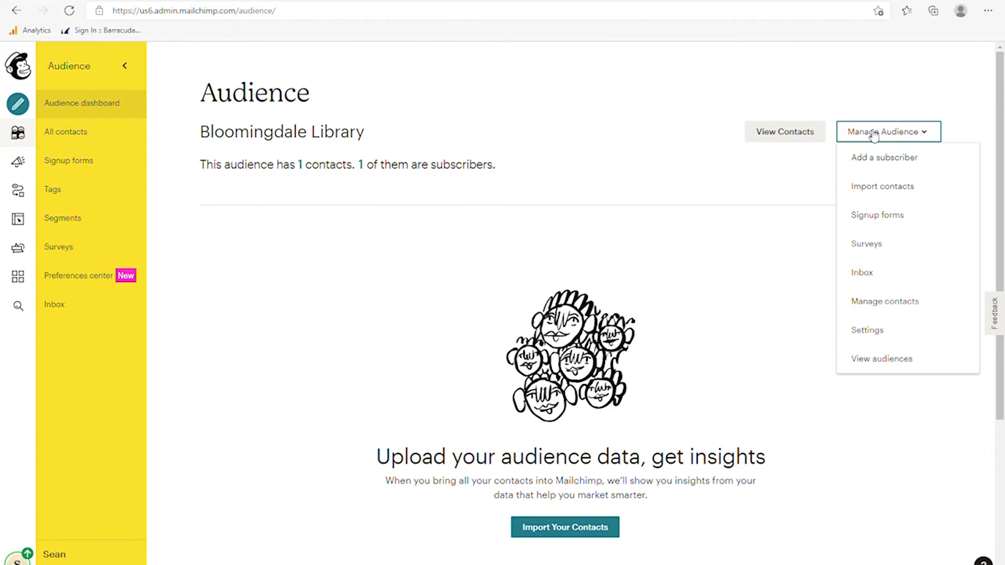
pyautogui.click(879, 167)
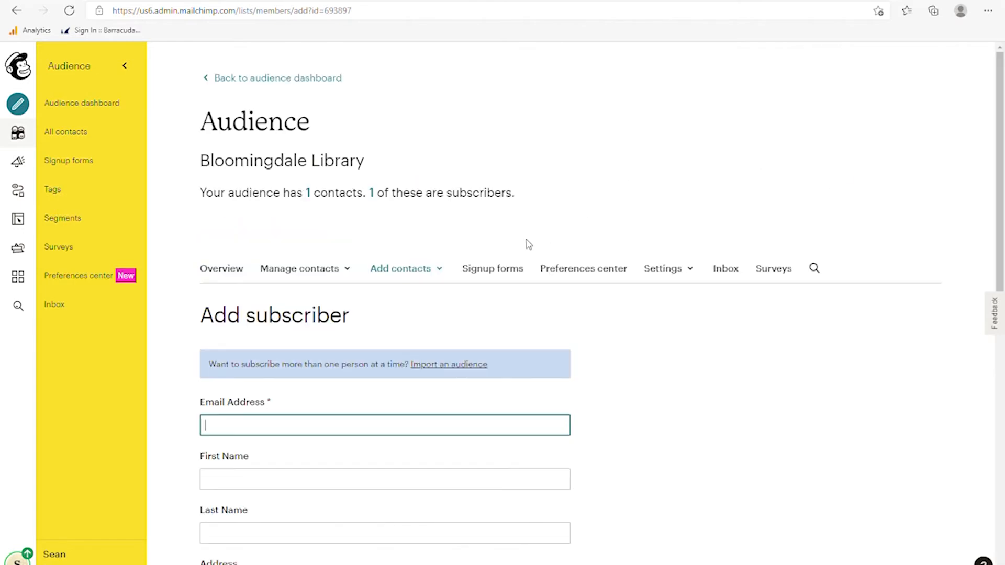
pyautogui.scroll(-1, 373, 294)
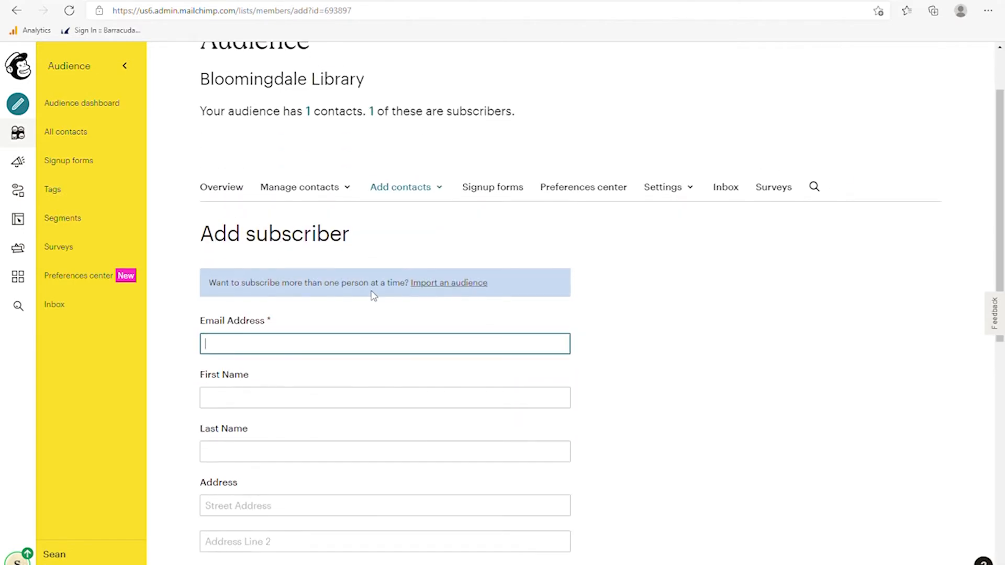
pyautogui.scroll(-1, 370, 317)
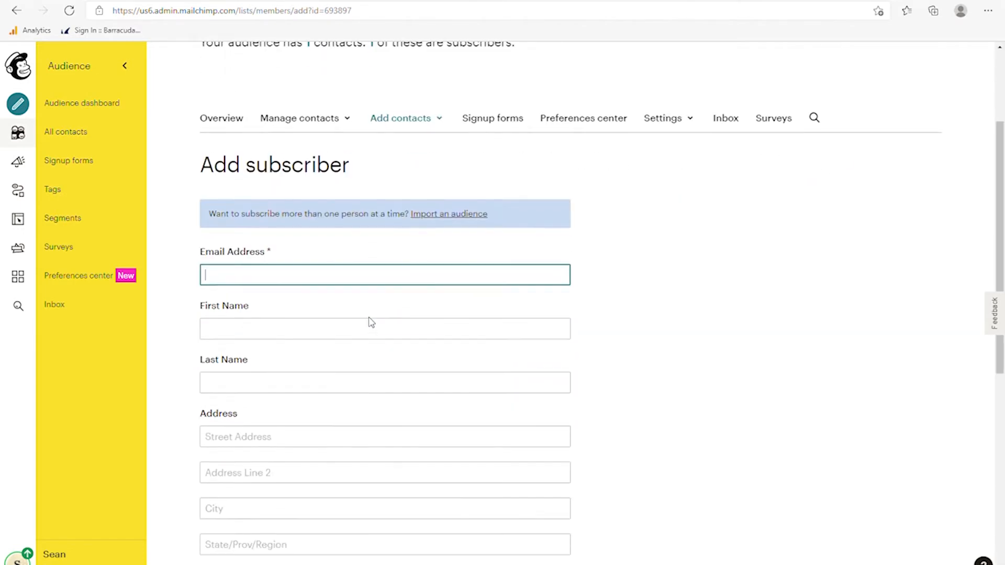
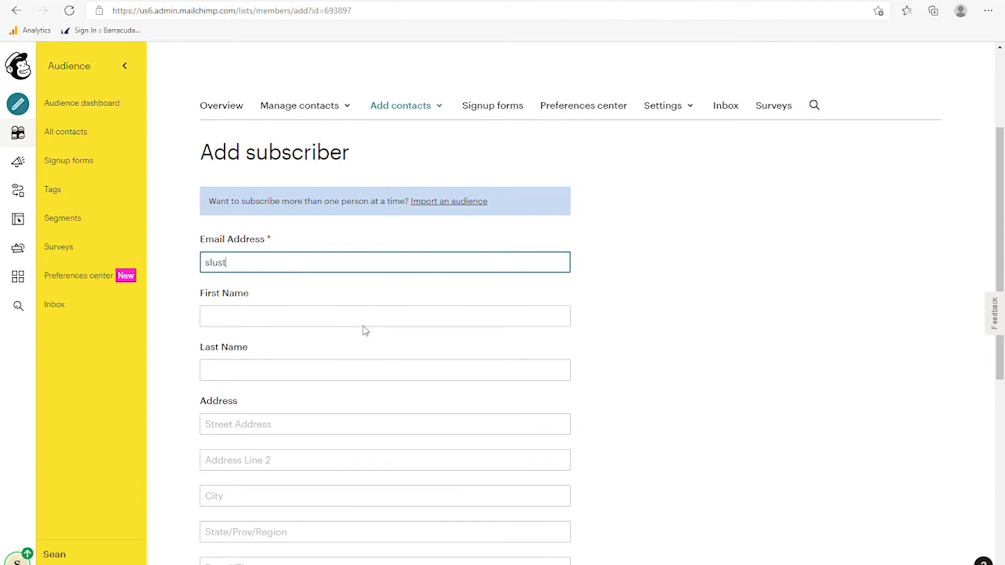
pyautogui.click(367, 326)
pyautogui.write('S')
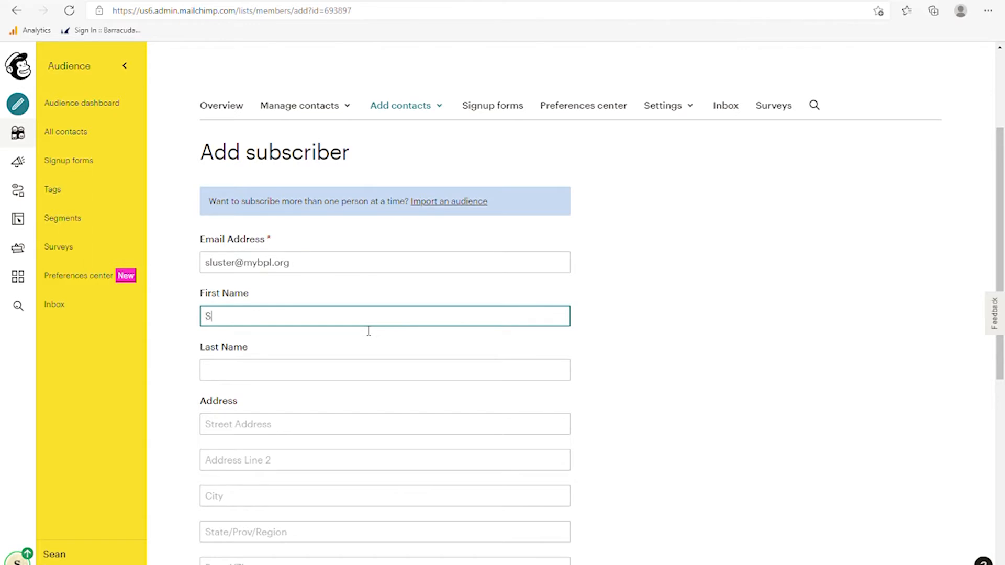
pyautogui.write('ean')
# - Fill in the subscriber's last name, street address, city, state and corrected zip code
pyautogui.press('Tab')
pyautogui.write('L')
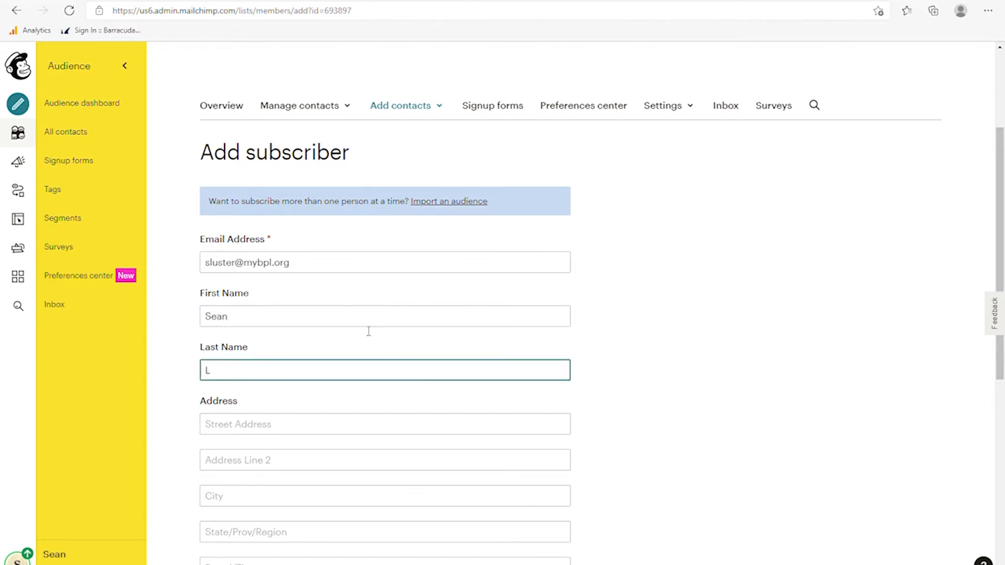
pyautogui.press('Tab')
pyautogui.write('10')
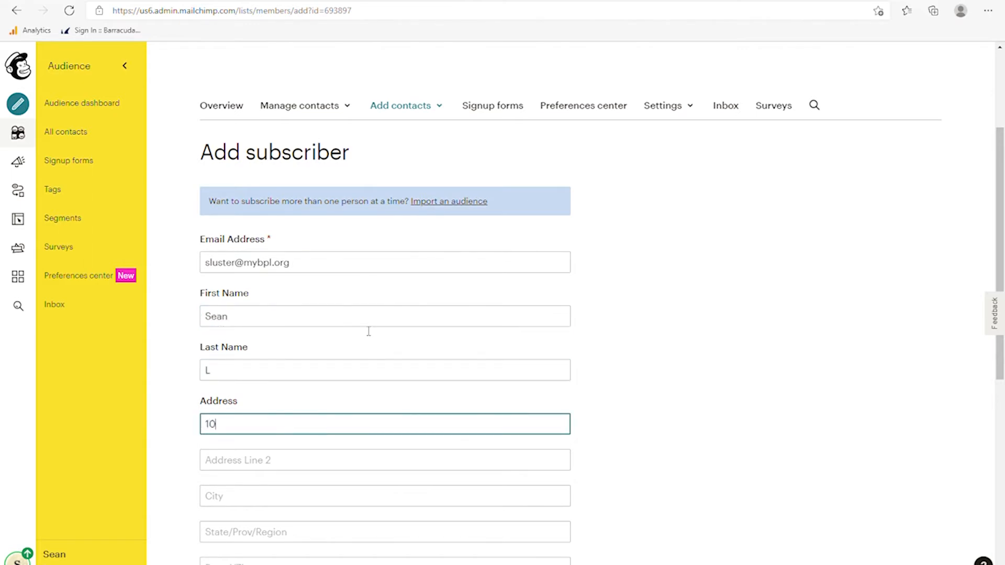
pyautogui.write('1 Fairfield Way')
pyautogui.press('Tab')
pyautogui.press('Tab')
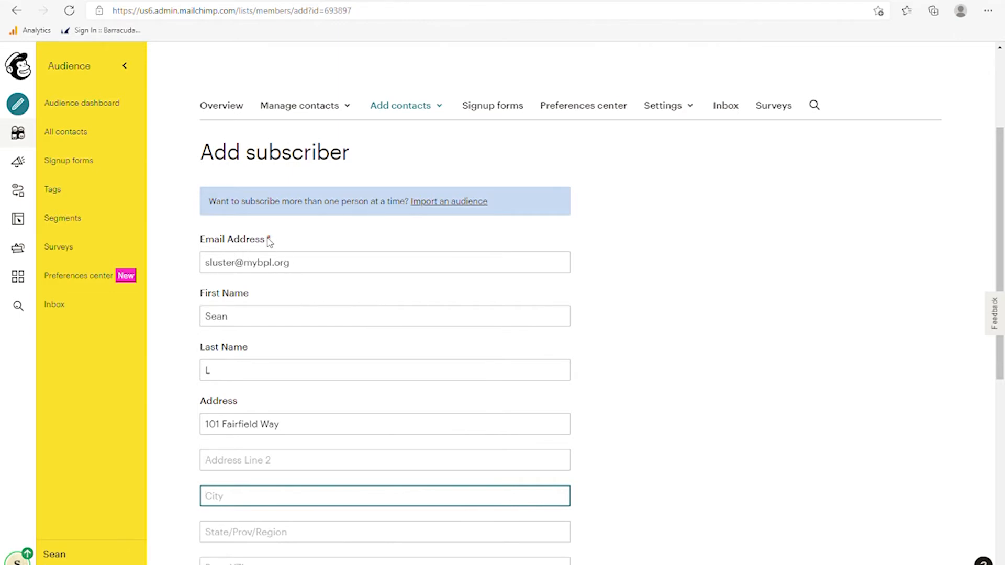
pyautogui.scroll(-5, 306, 361)
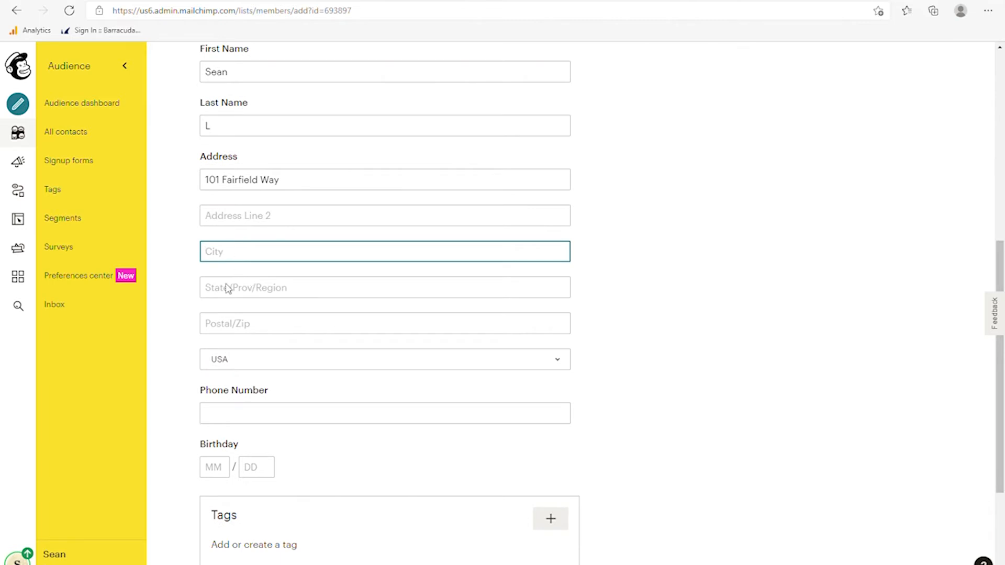
pyautogui.write('Bloomingdale')
pyautogui.press('Tab')
pyautogui.write('IL')
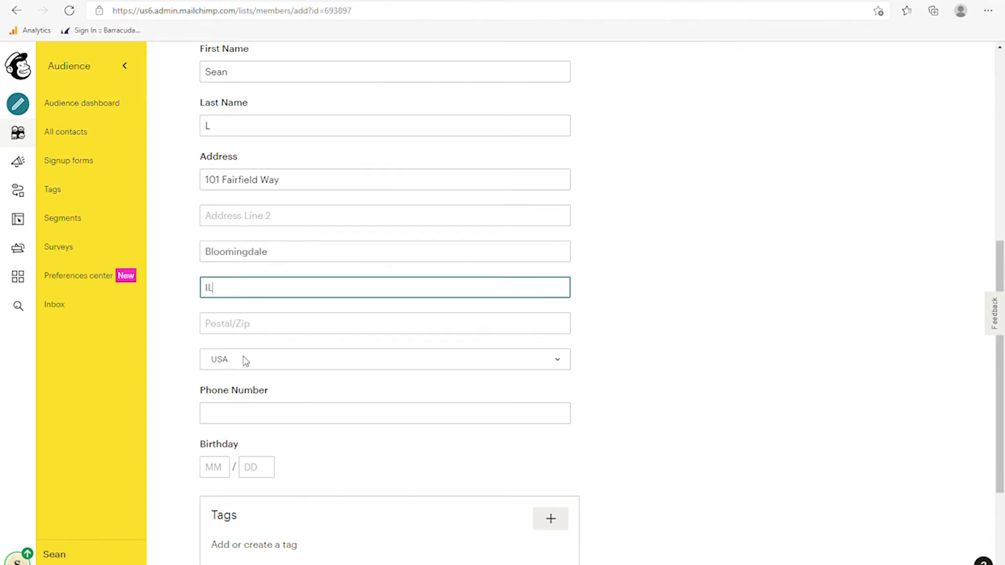
pyautogui.press('Tab')
pyautogui.write('605')
pyautogui.press('BackSpace')
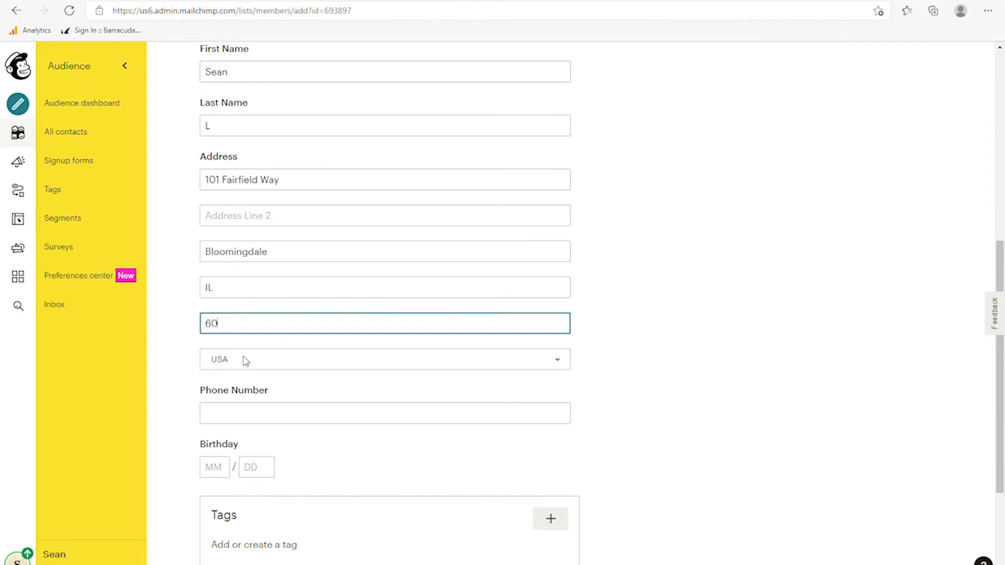
pyautogui.write('108')
# - Create a new 'Computers' tag in the Tags box and apply it to the contact
pyautogui.scroll(-3, 377, 433)
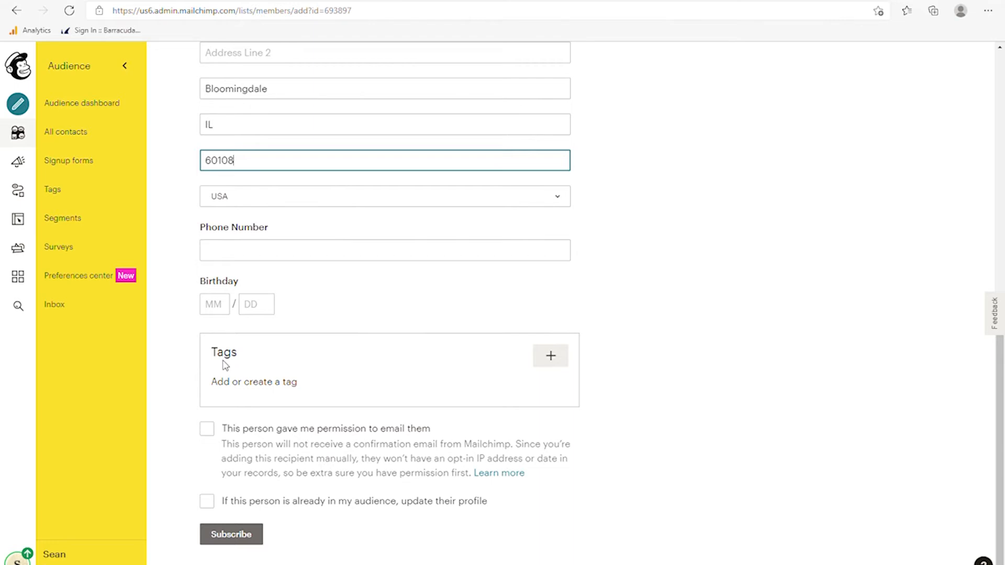
pyautogui.click(550, 360)
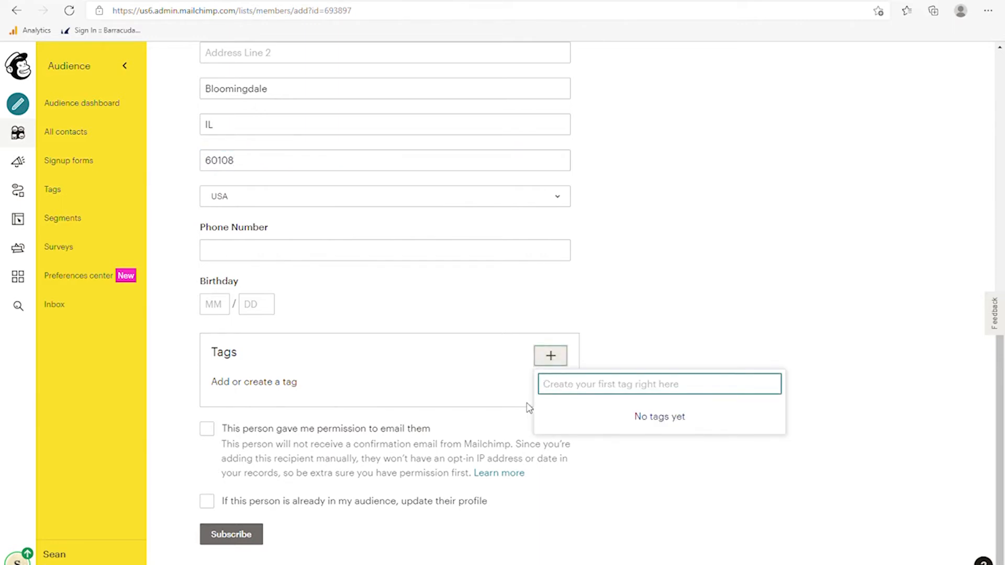
pyautogui.write('Computers')
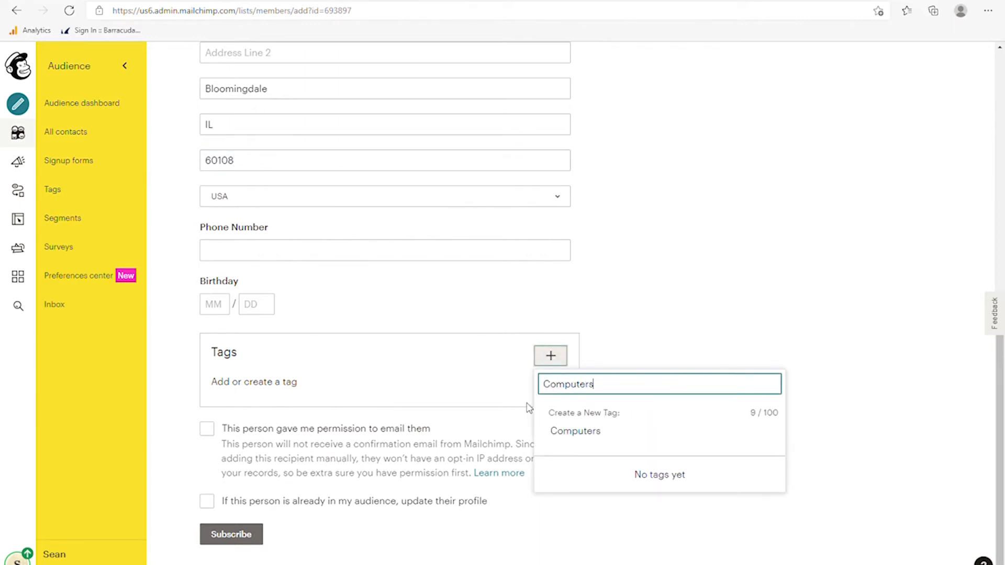
pyautogui.click(546, 424)
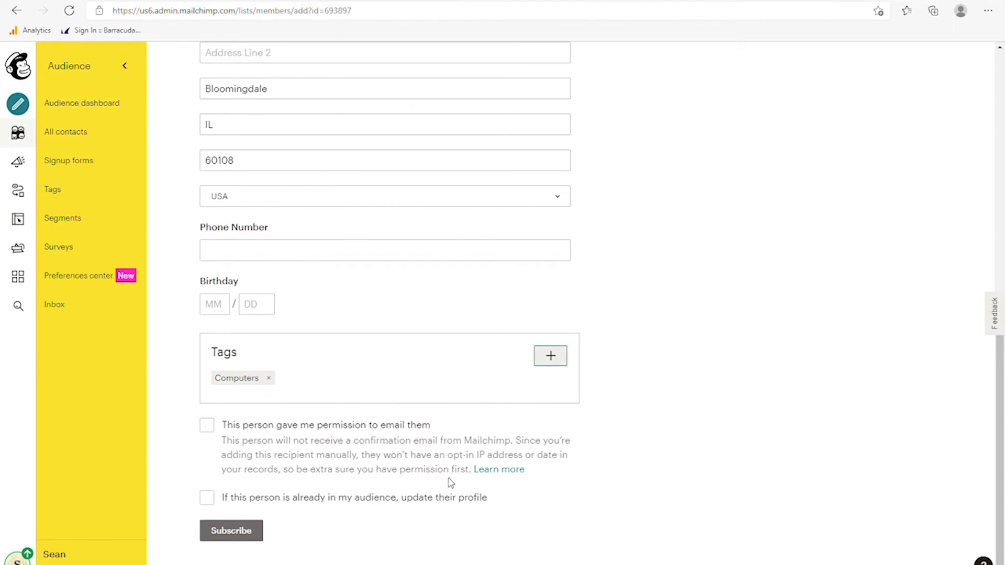
# - Check the email-permission box and the option to update an existing profile
pyautogui.click(207, 426)
pyautogui.scroll(3, 313, 412)
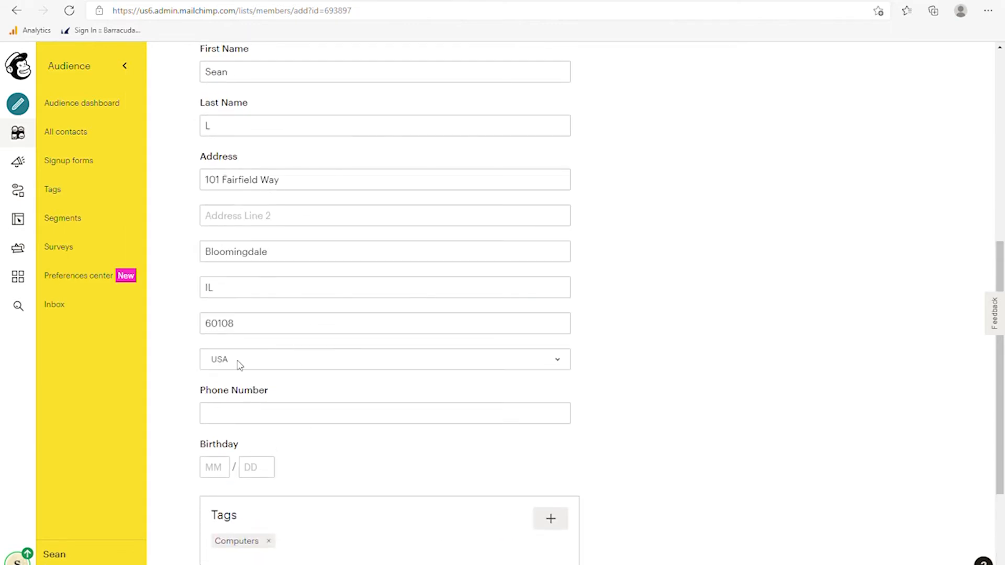
pyautogui.scroll(-3, 271, 367)
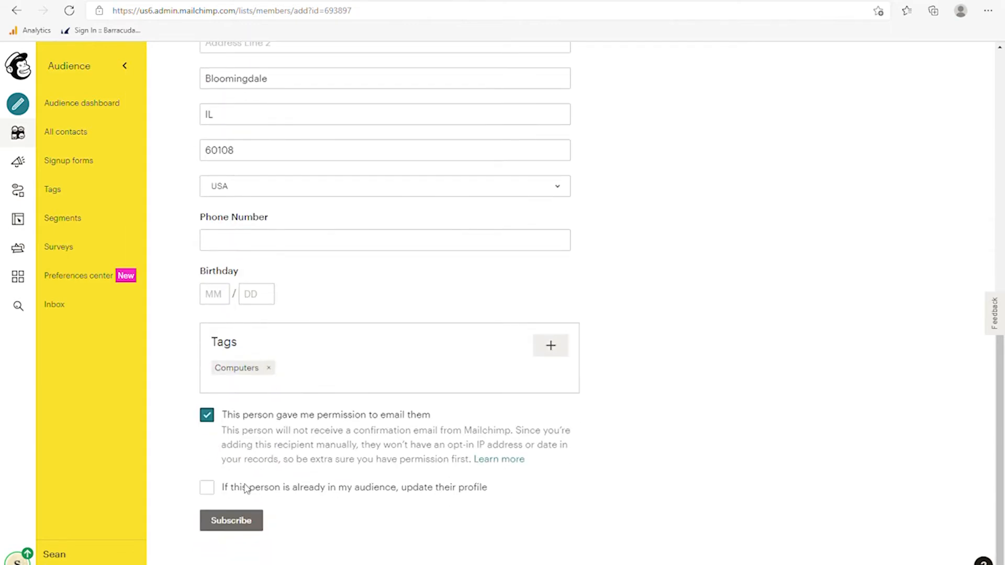
pyautogui.click(207, 488)
# - Subscribe the contact, then go back to the audience dashboard now showing 2 contacts
pyautogui.click(233, 523)
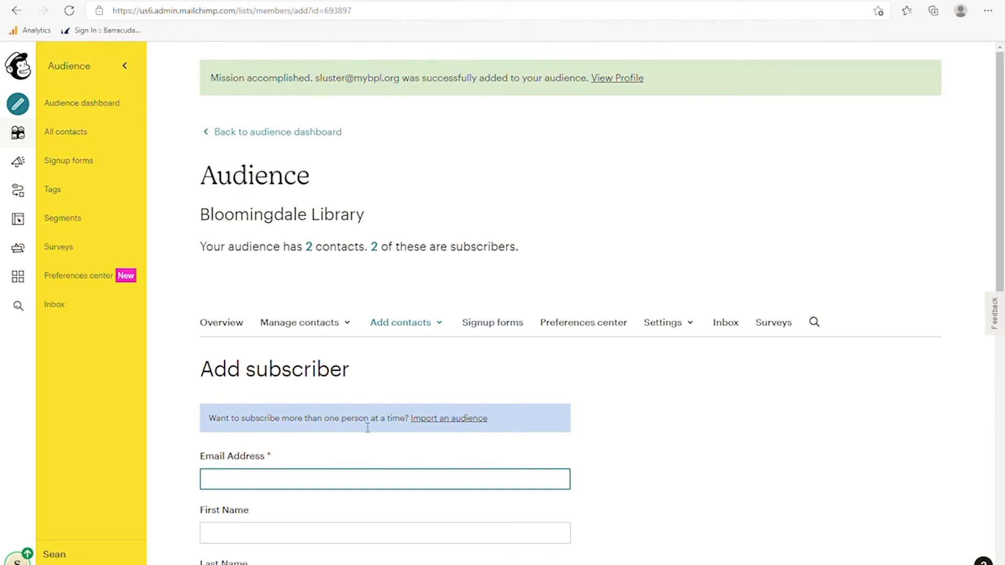
pyautogui.scroll(-9, 368, 427)
pyautogui.scroll(9, 360, 442)
pyautogui.click(267, 133)
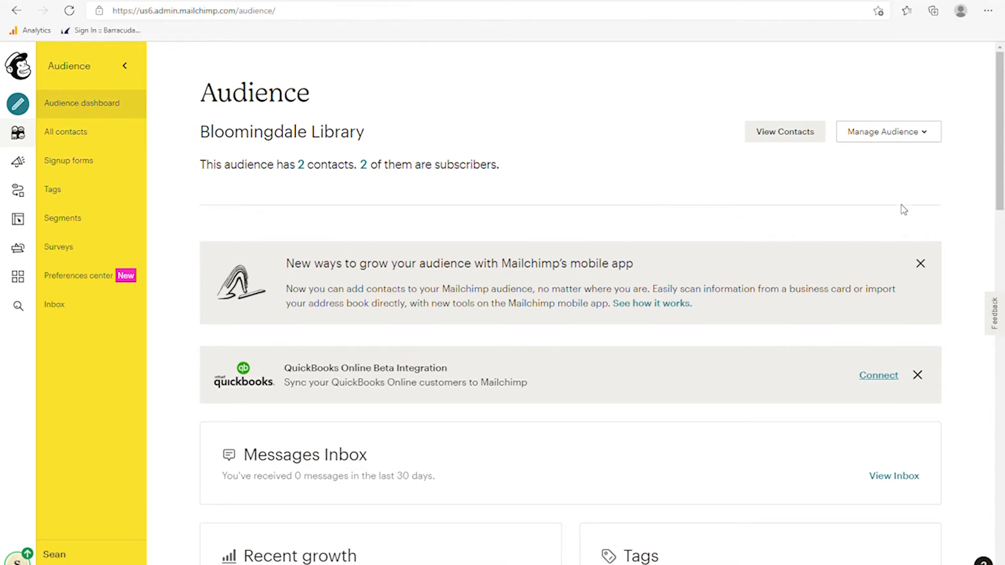
pyautogui.click(920, 141)
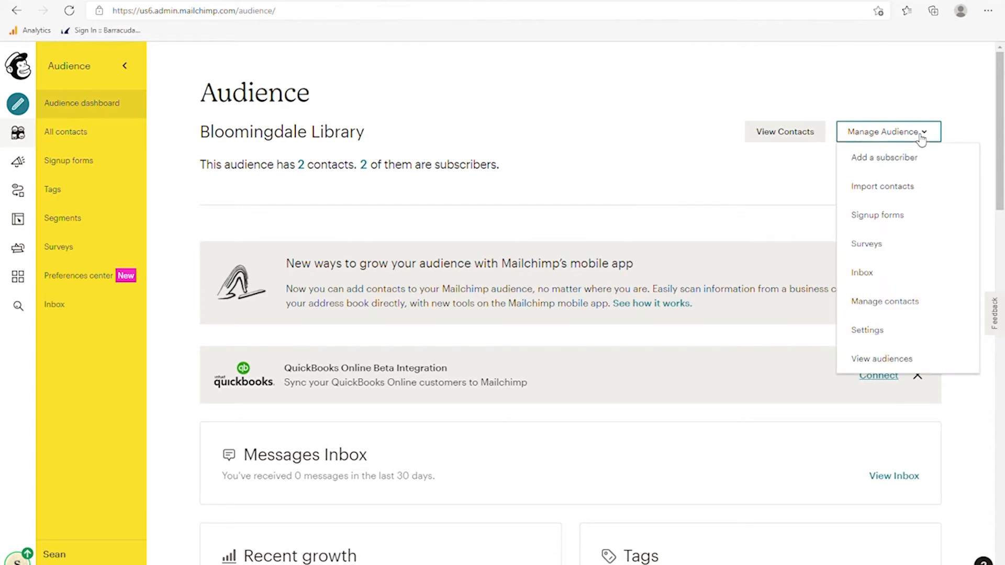
pyautogui.click(884, 190)
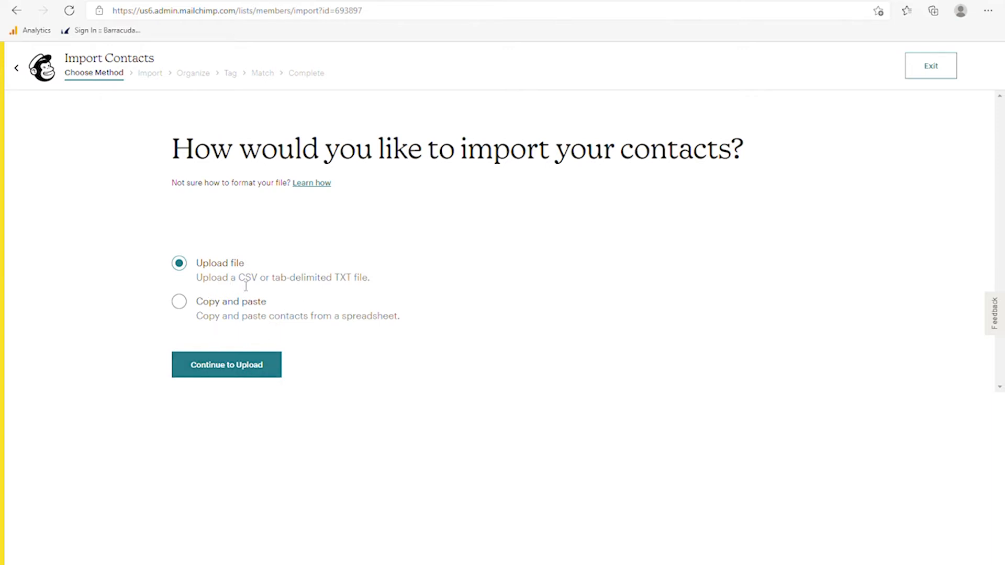
pyautogui.moveTo(239, 283); pyautogui.dragTo(261, 284)
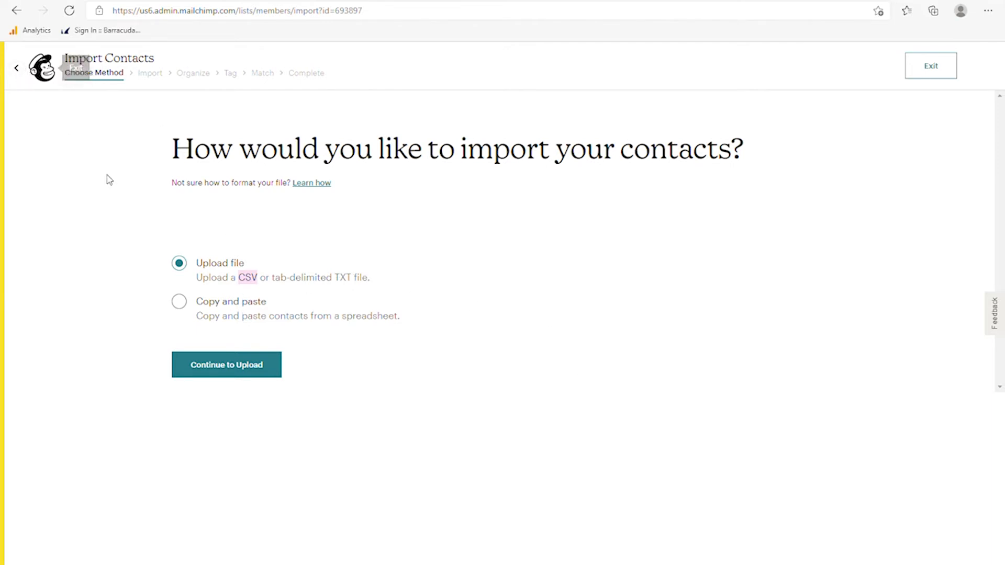
pyautogui.click(18, 69)
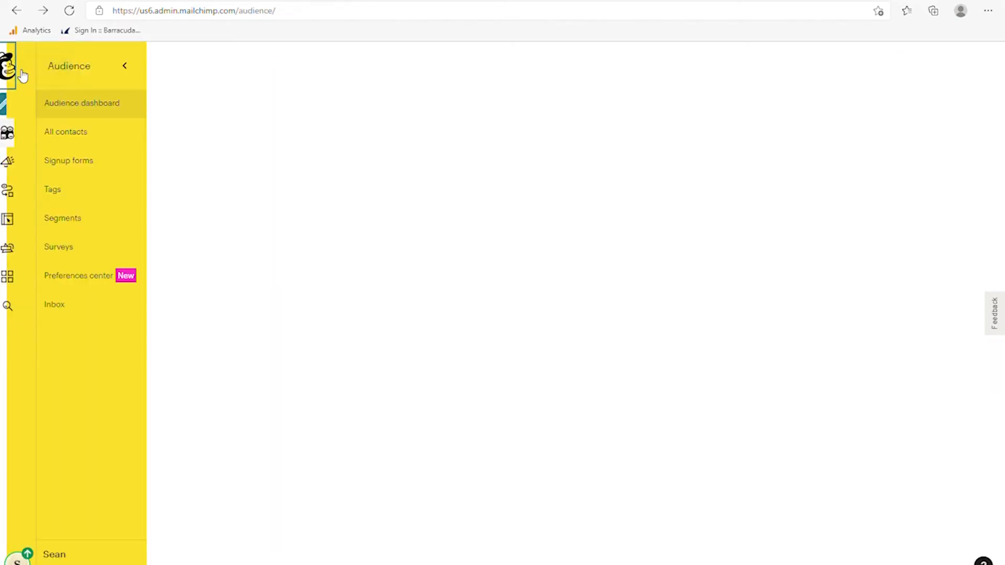
# - Open Signup forms from Manage Audience and review Form builder, Embedded forms and other options
pyautogui.click(920, 134)
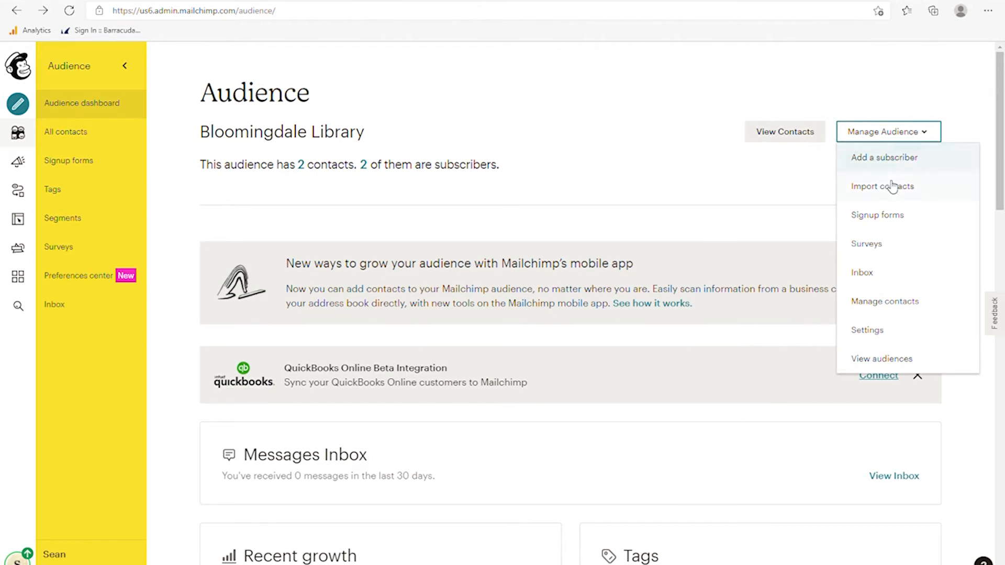
pyautogui.click(875, 221)
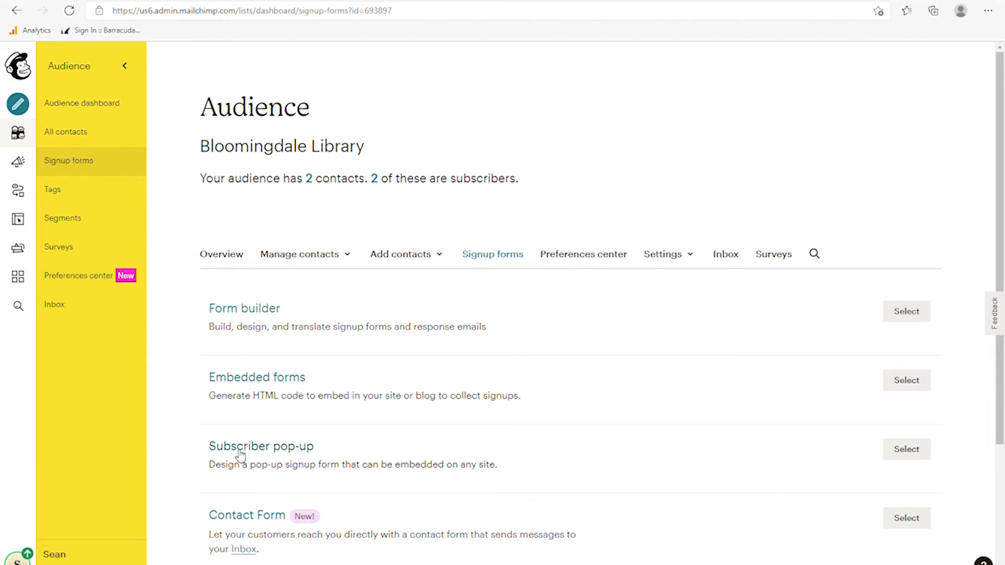
pyautogui.scroll(-2, 265, 465)
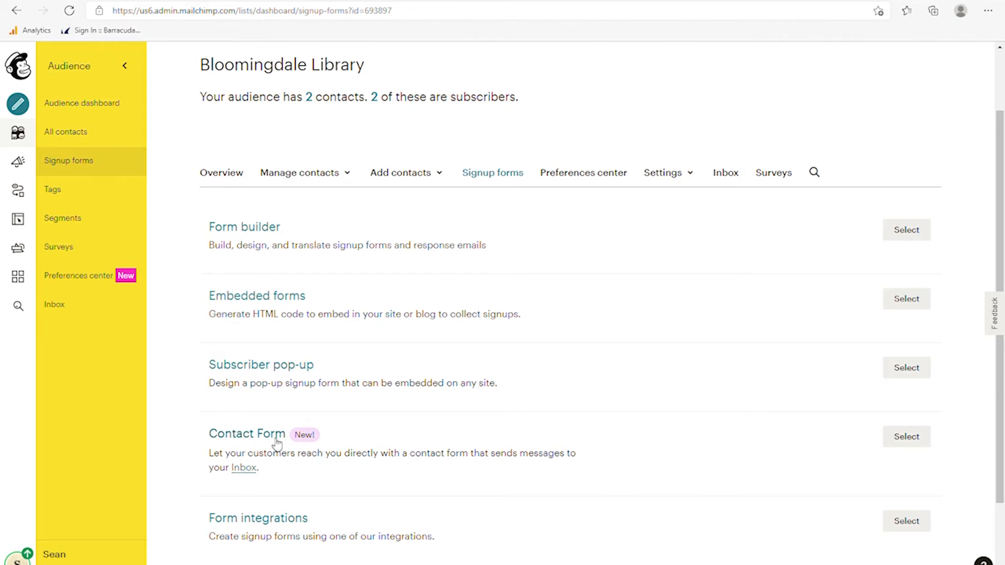
pyautogui.scroll(-2, 438, 435)
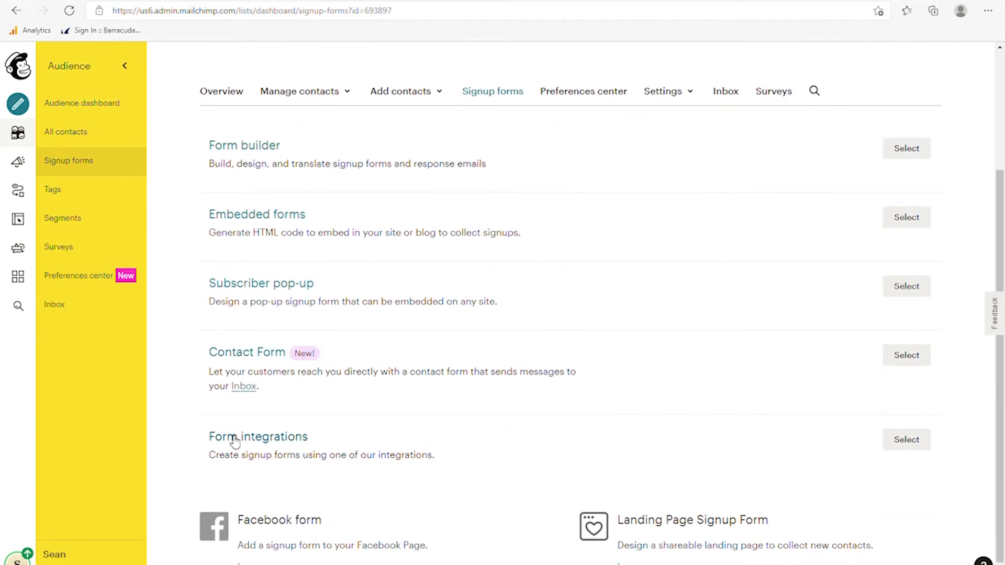
pyautogui.scroll(-1, 240, 441)
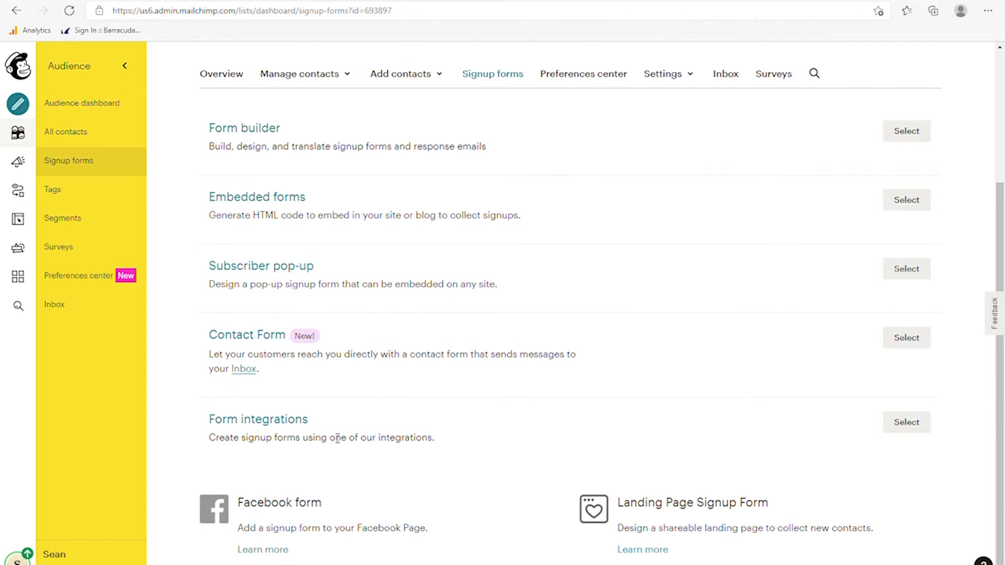
pyautogui.scroll(3, 316, 398)
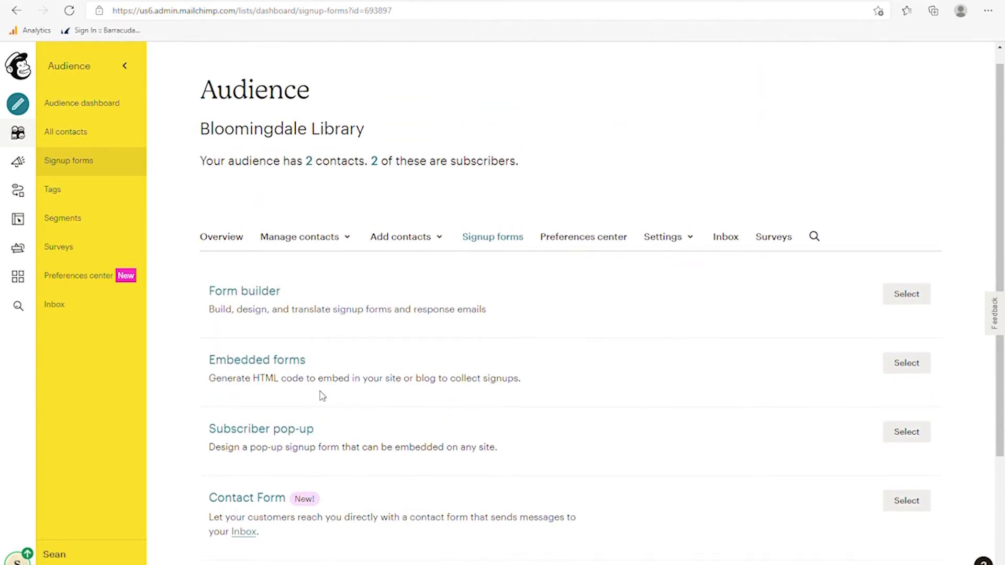
pyautogui.click(245, 292)
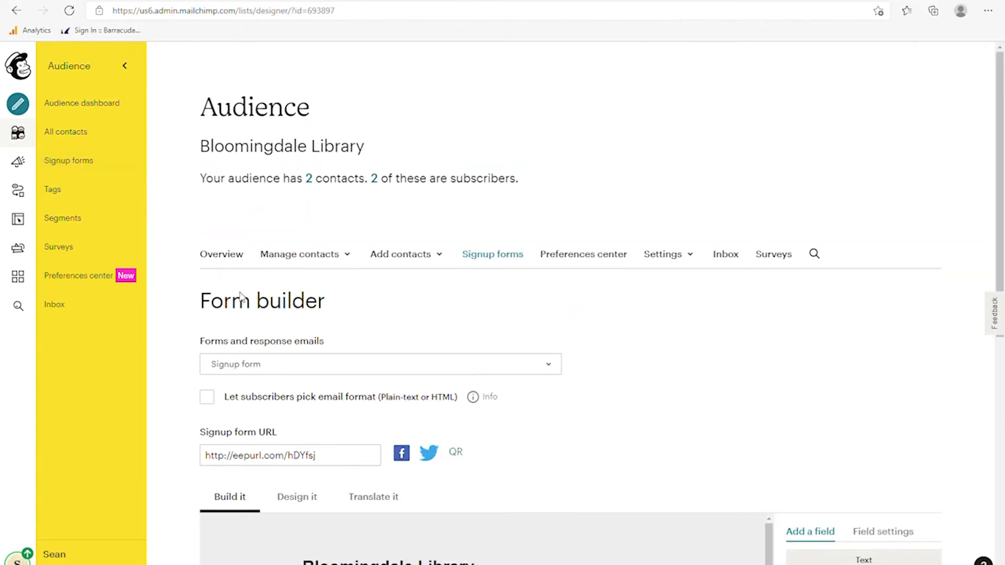
pyautogui.click(290, 367)
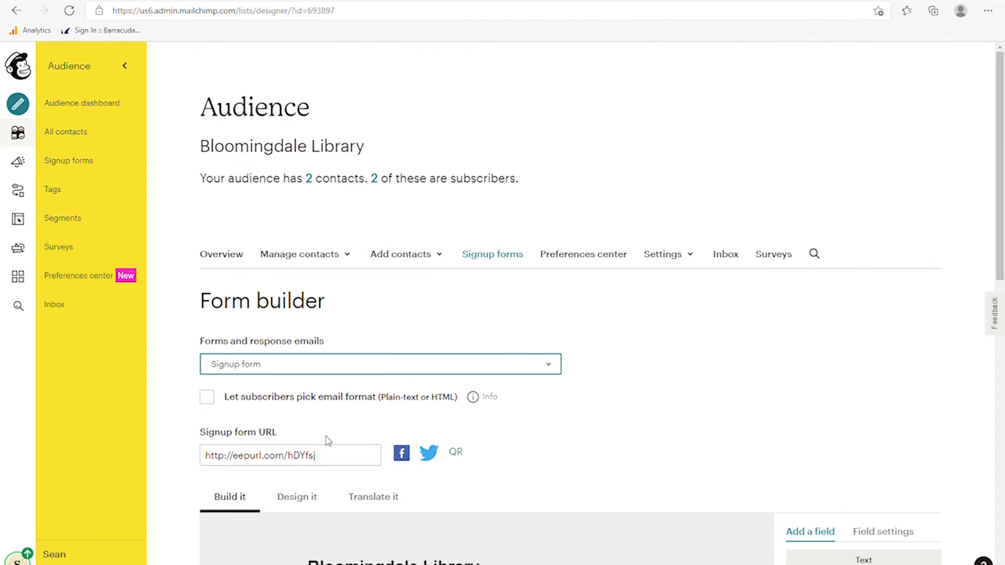
pyautogui.click(208, 398)
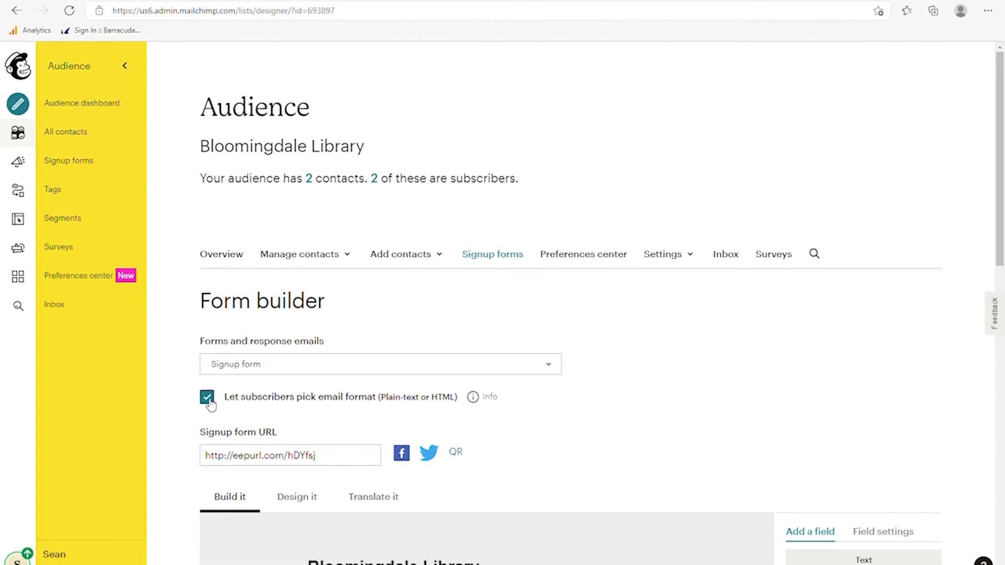
pyautogui.click(209, 399)
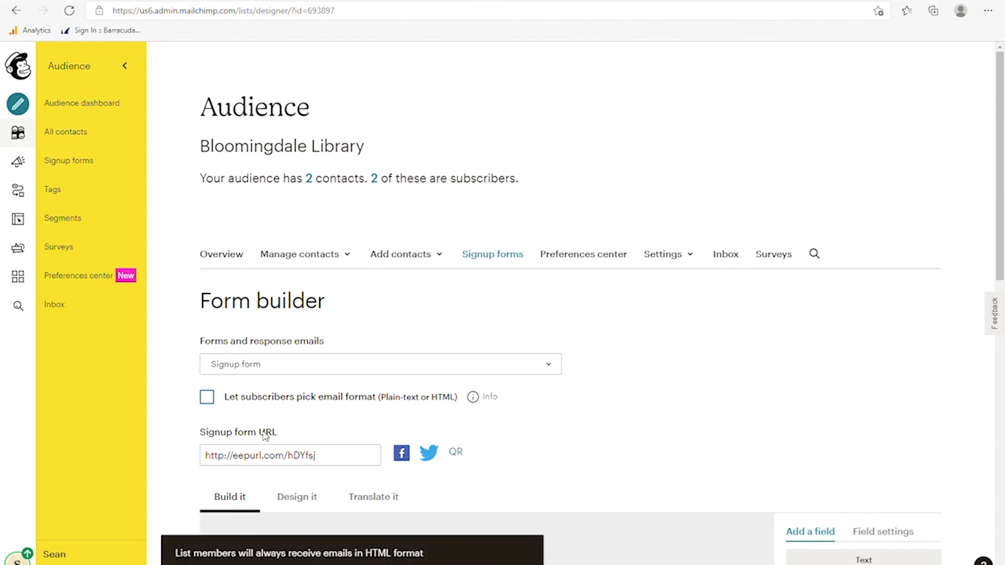
pyautogui.click(339, 461)
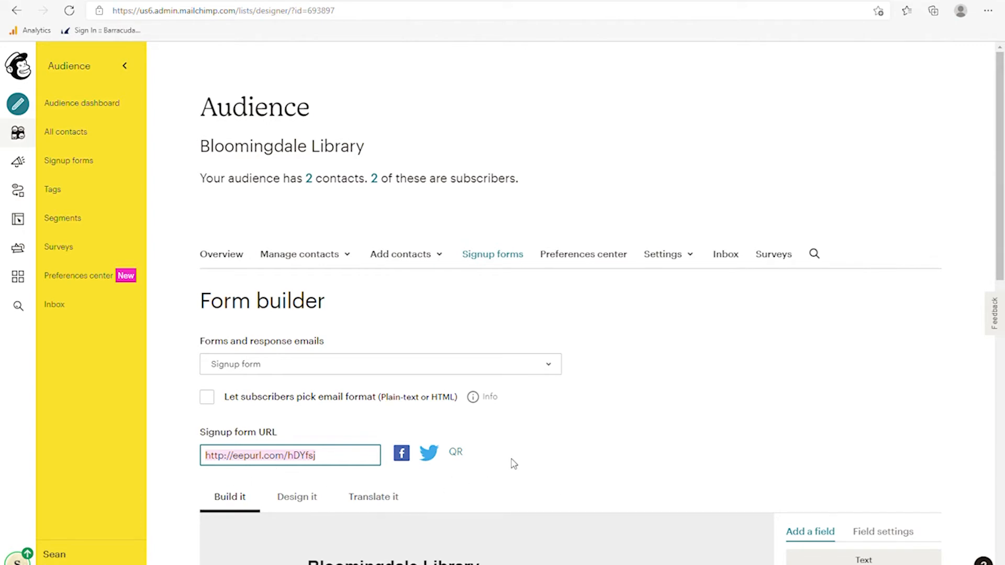
pyautogui.scroll(-3, 506, 471)
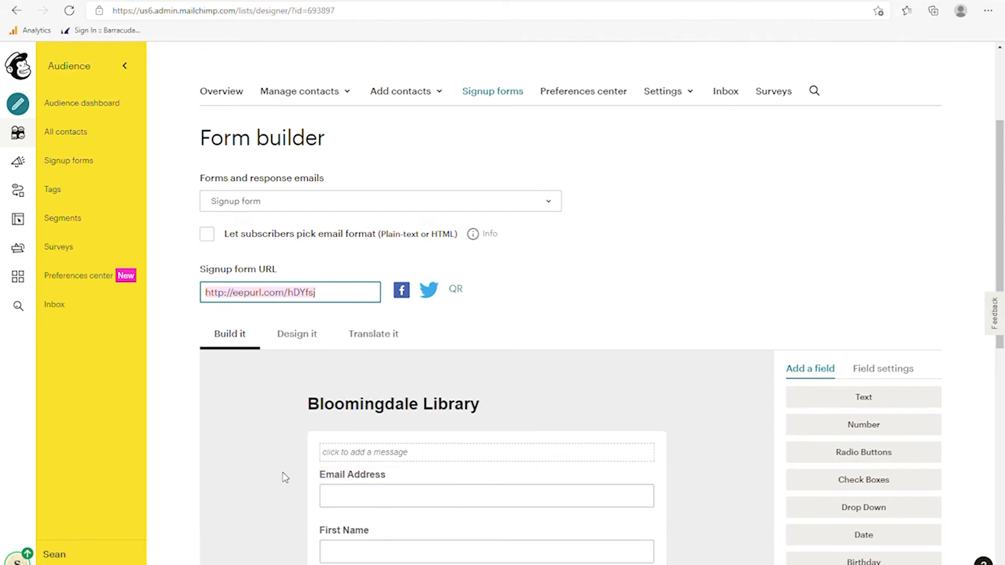
pyautogui.scroll(-3, 280, 477)
pyautogui.scroll(-3, 273, 482)
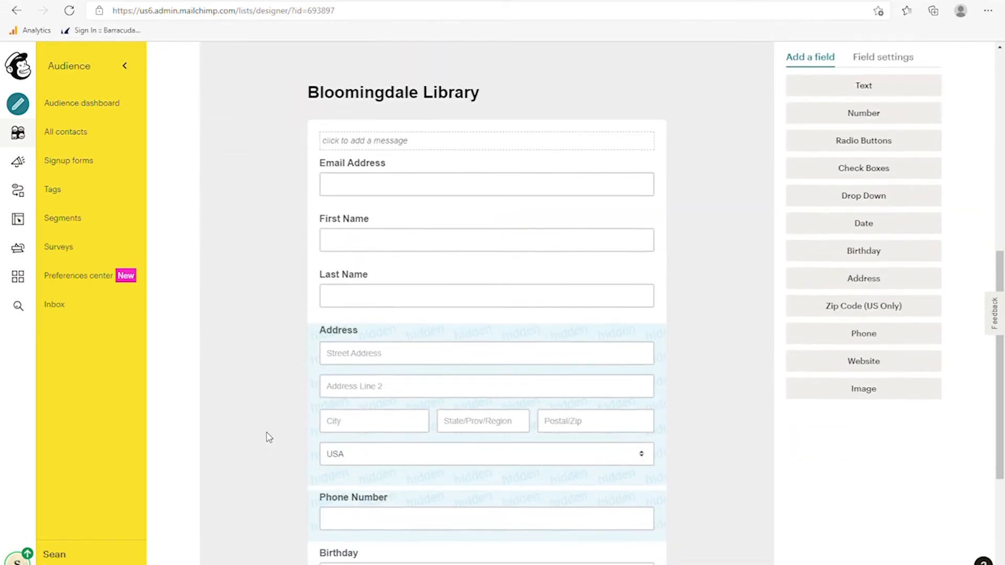
pyautogui.scroll(3, 262, 388)
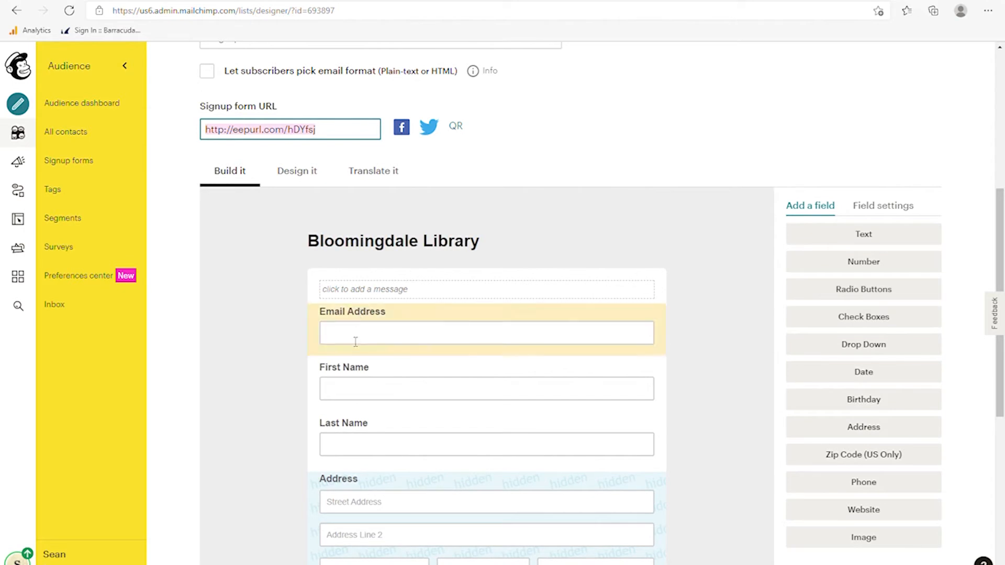
pyautogui.scroll(-7, 343, 329)
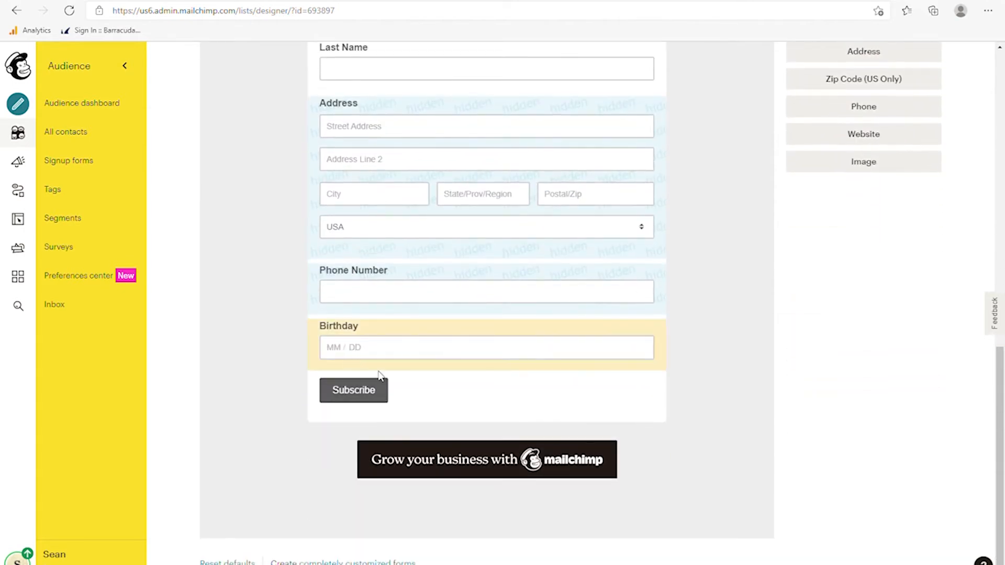
# - Delete the Birthday field from the signup form, confirming with DELETE
pyautogui.click(381, 334)
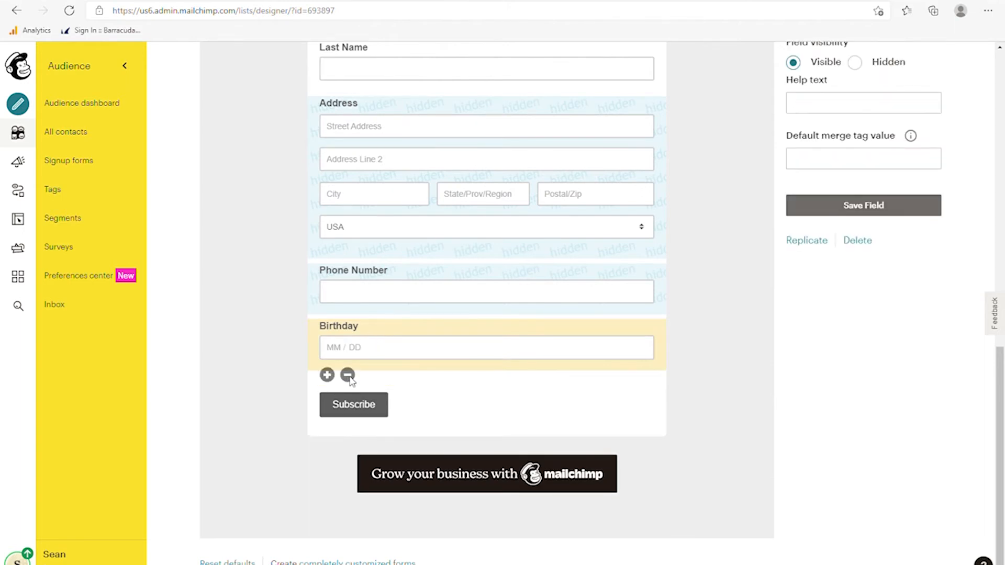
pyautogui.click(348, 376)
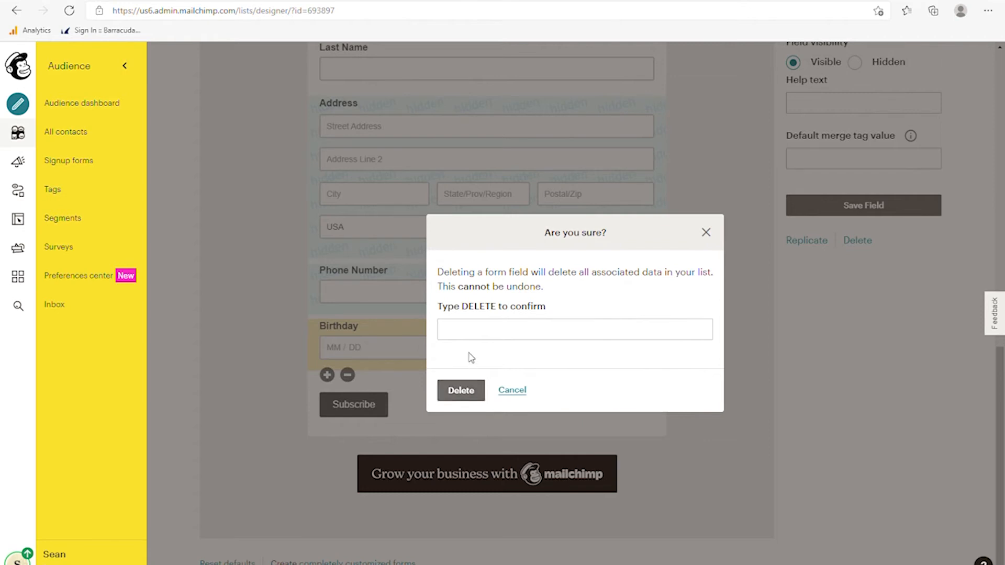
pyautogui.click(475, 341)
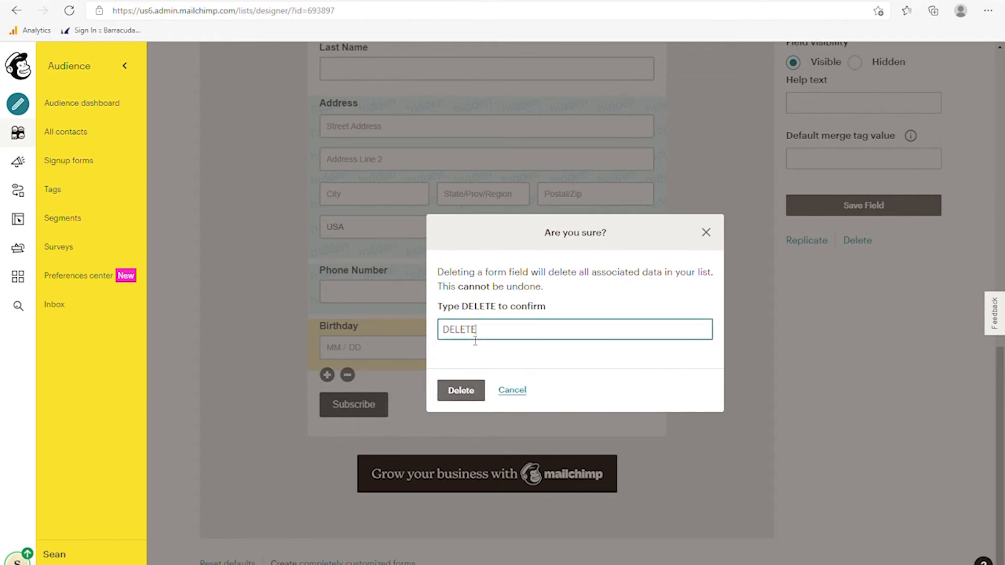
pyautogui.click(461, 391)
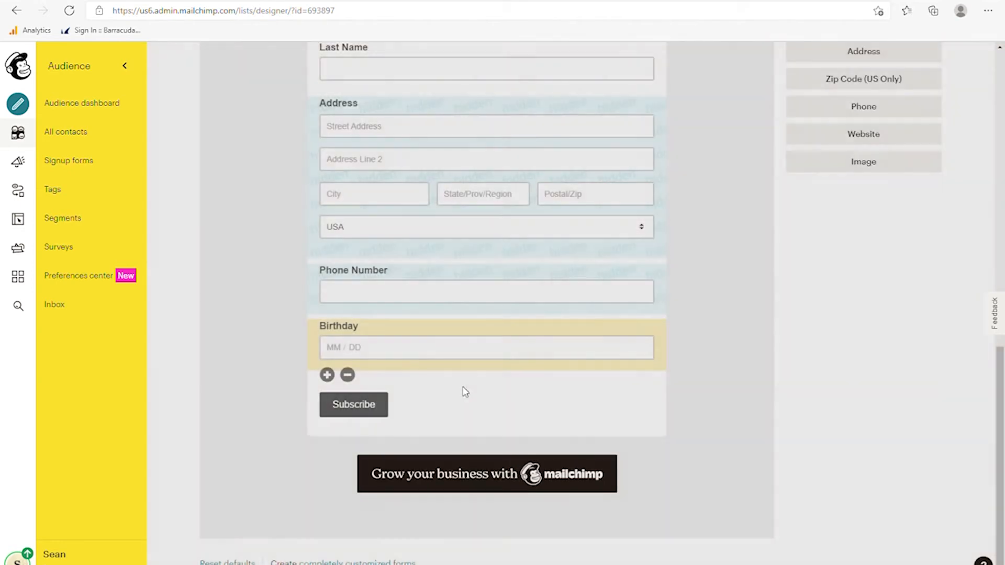
# - Open the Address field's settings and drag an element in the form editor
pyautogui.scroll(-9, 465, 392)
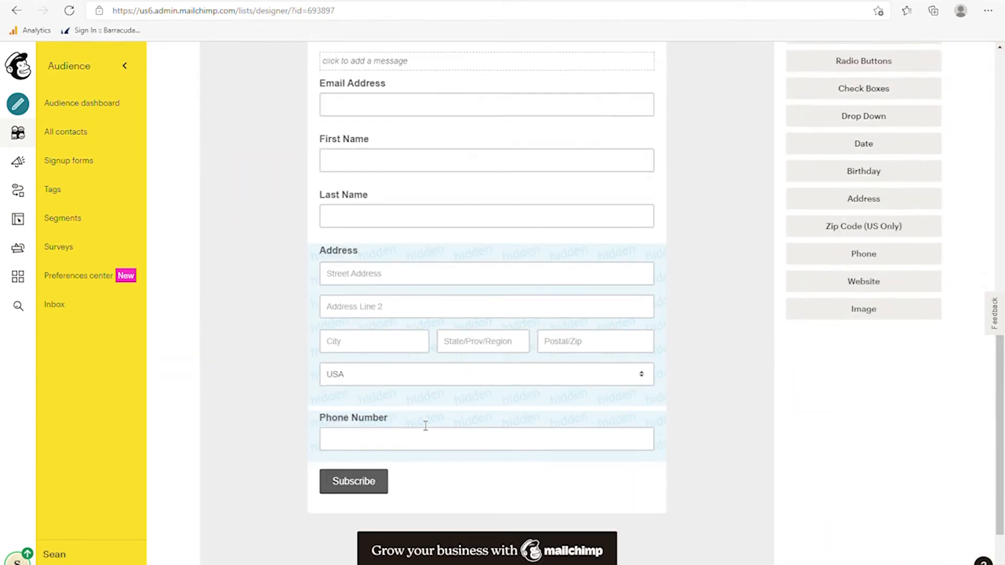
pyautogui.click(366, 179)
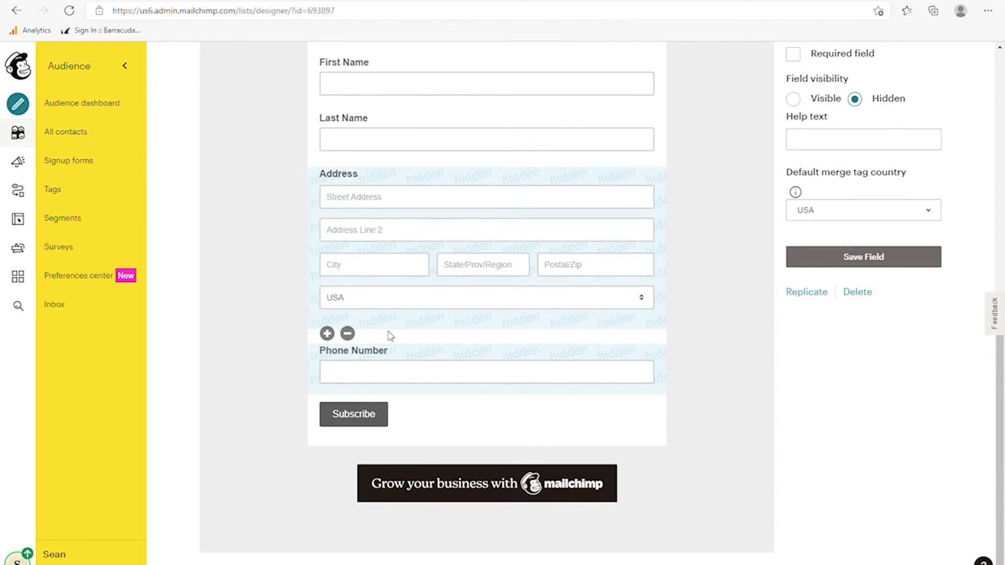
pyautogui.scroll(3, 524, 325)
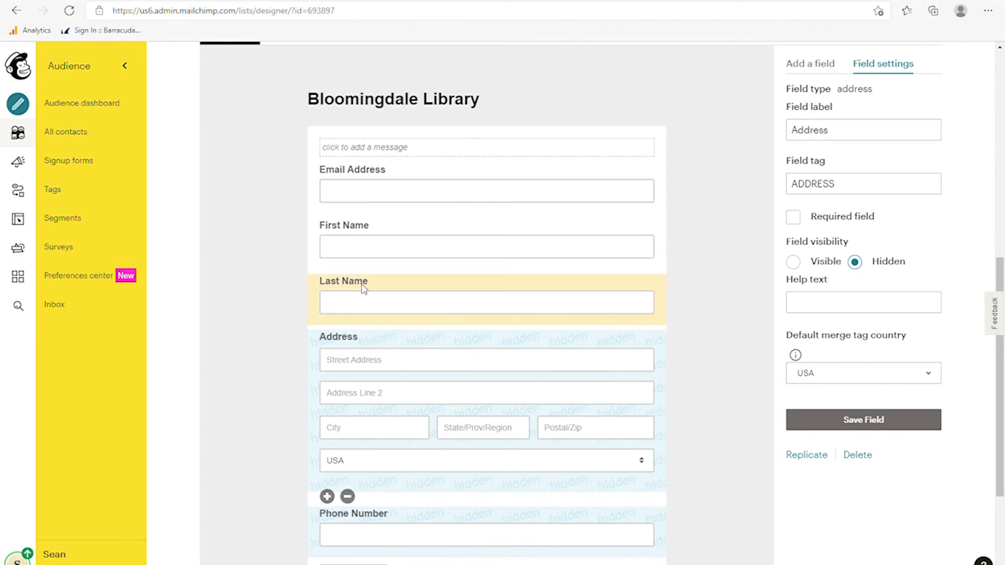
pyautogui.moveTo(363, 287); pyautogui.dragTo(386, 291)
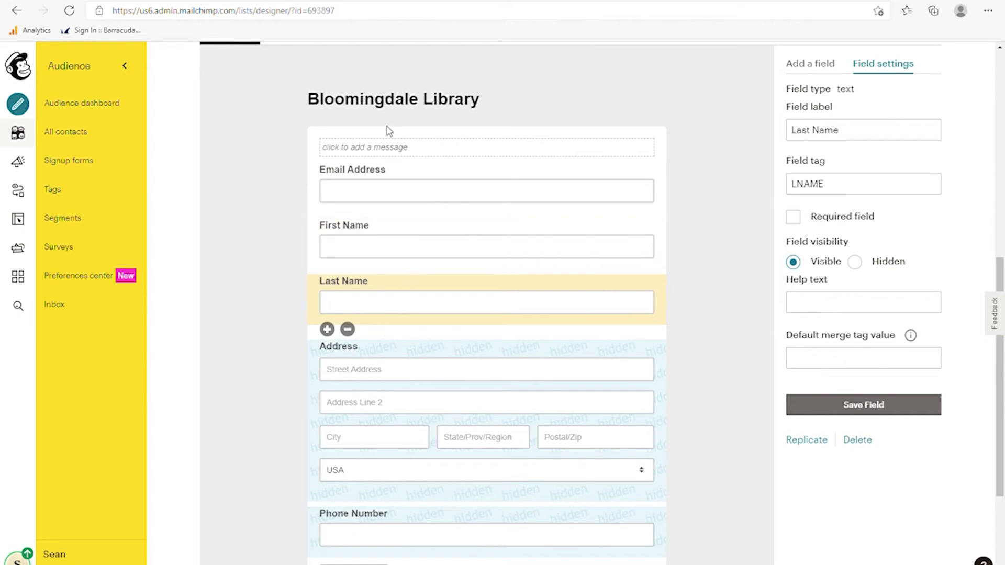
# - Add the message 'Thank you for your interest in our newsletter!' at the top of the form
pyautogui.click(402, 158)
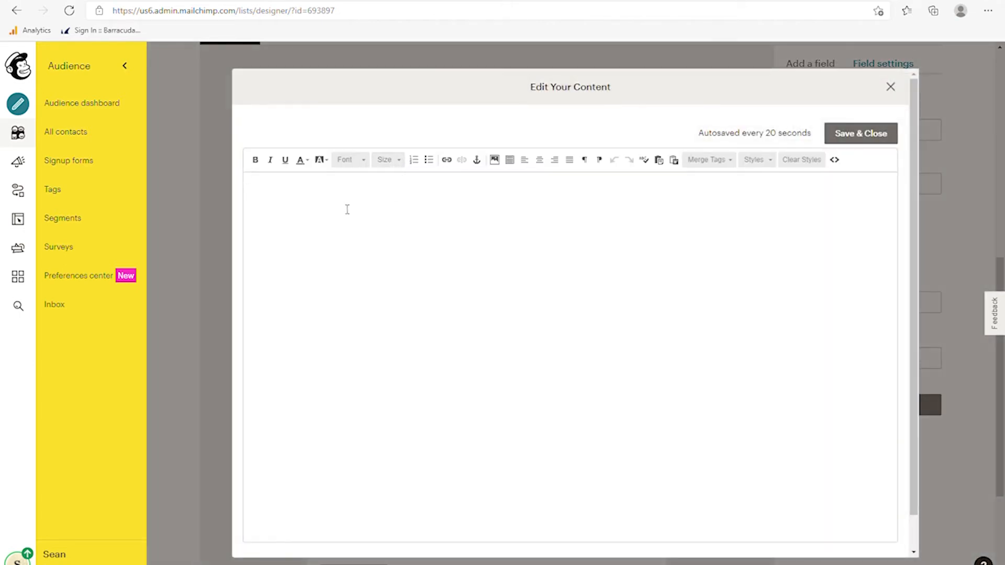
pyautogui.write('Thank you for your interest in')
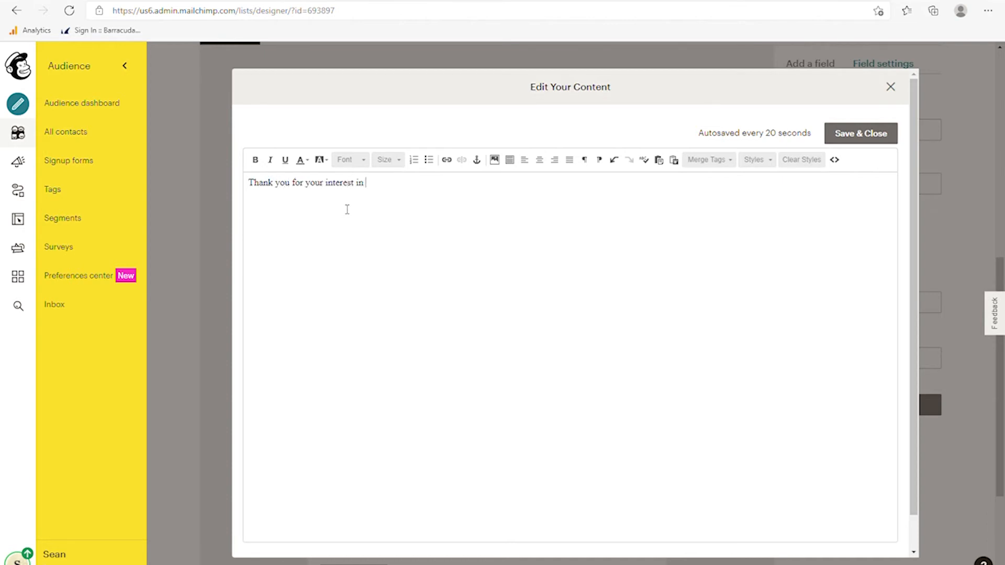
pyautogui.write(' our newsletter!')
pyautogui.moveTo(449, 197); pyautogui.dragTo(249, 194)
# - Make the thank-you message bold and red
pyautogui.click(302, 160)
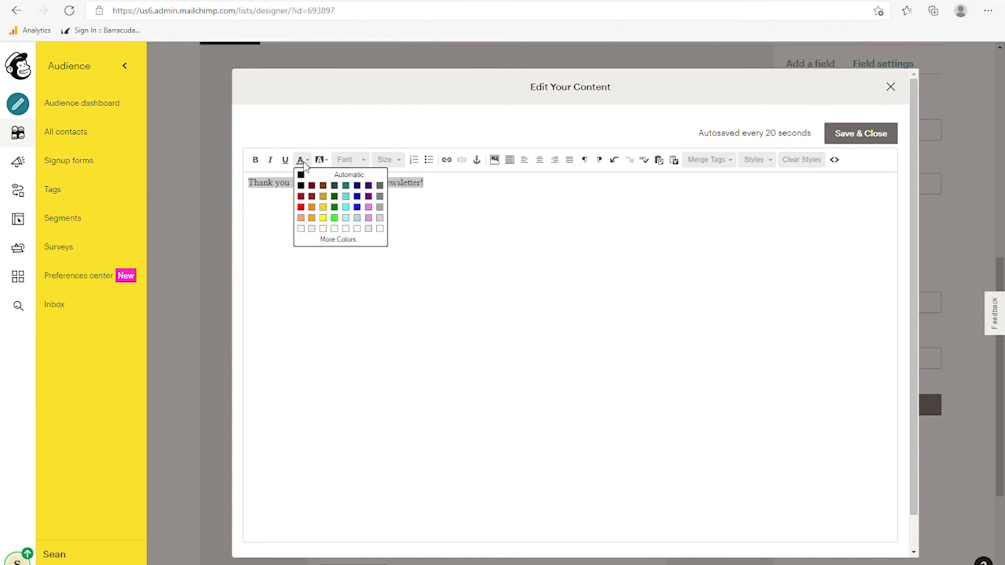
pyautogui.click(361, 203)
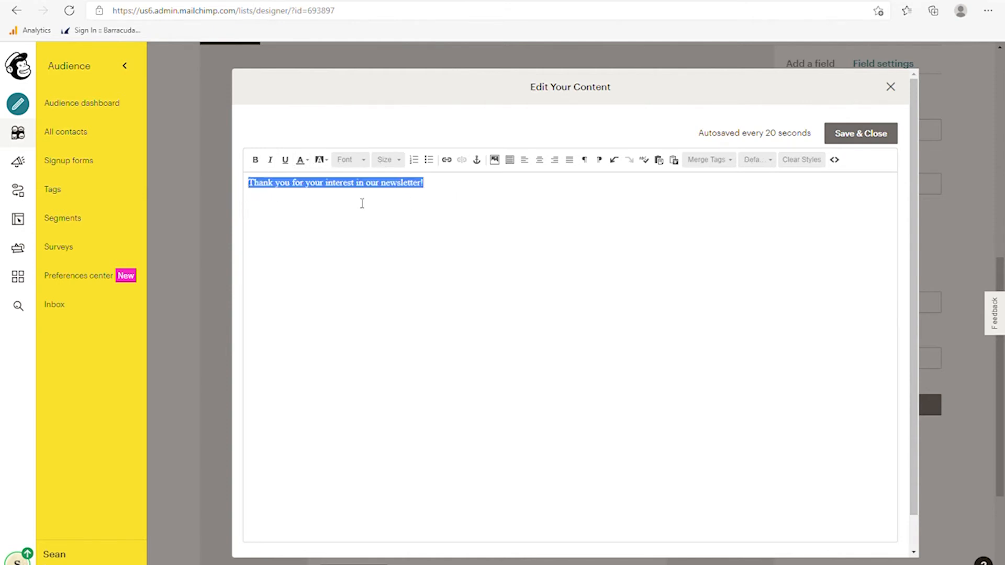
pyautogui.click(256, 161)
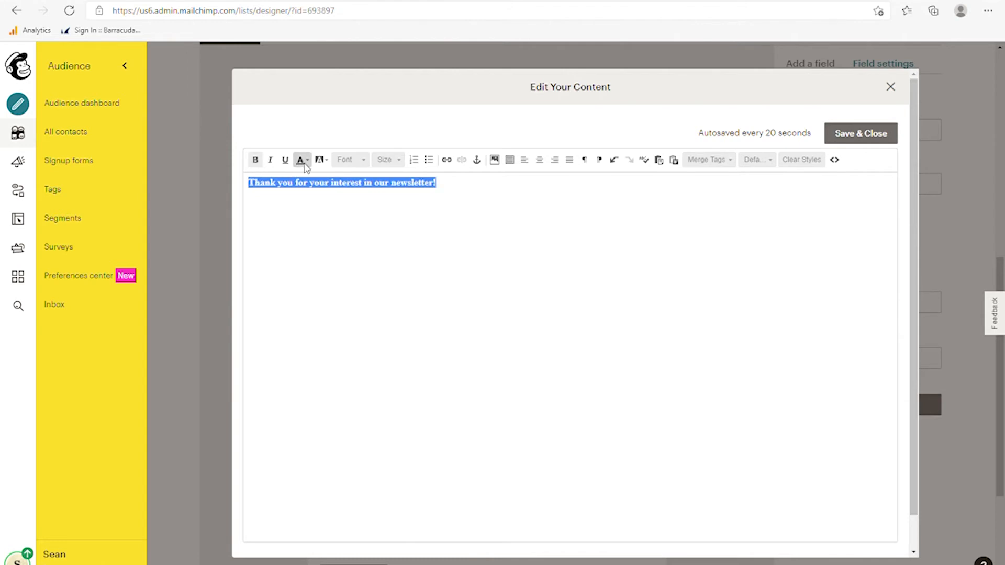
pyautogui.click(308, 160)
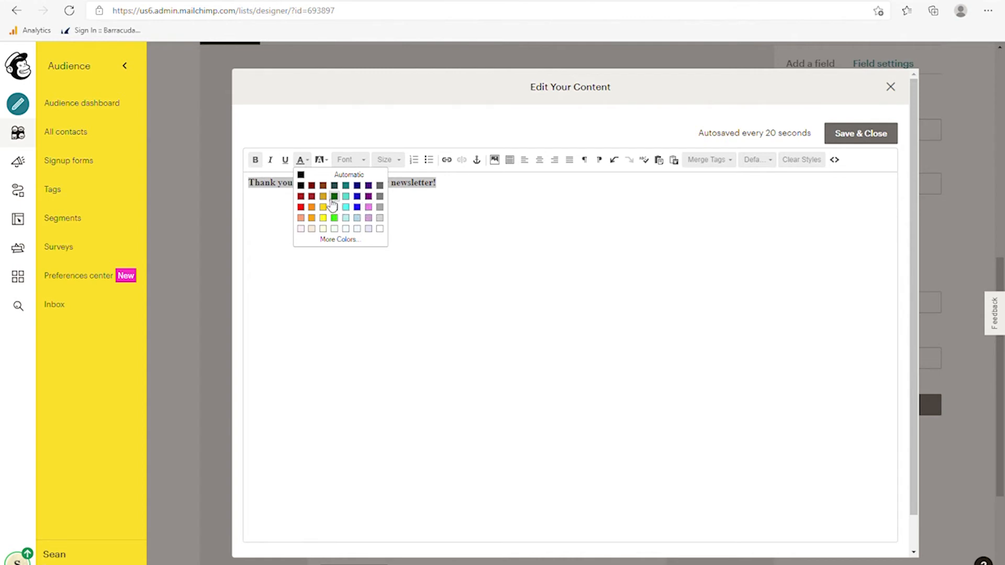
pyautogui.click(300, 207)
pyautogui.click(476, 233)
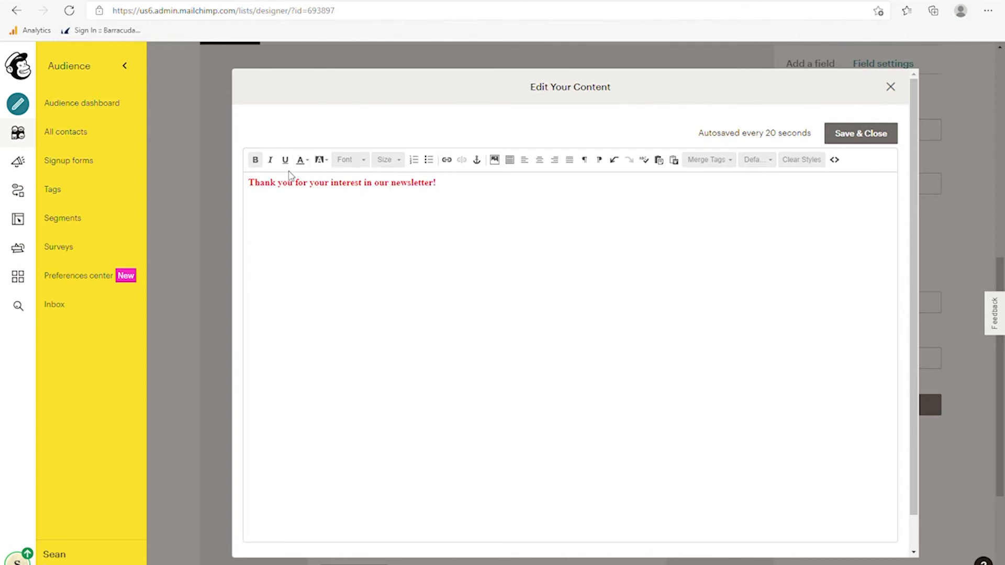
# - Set the message to font size 18, then save and close the editor
pyautogui.moveTo(437, 183); pyautogui.dragTo(242, 189)
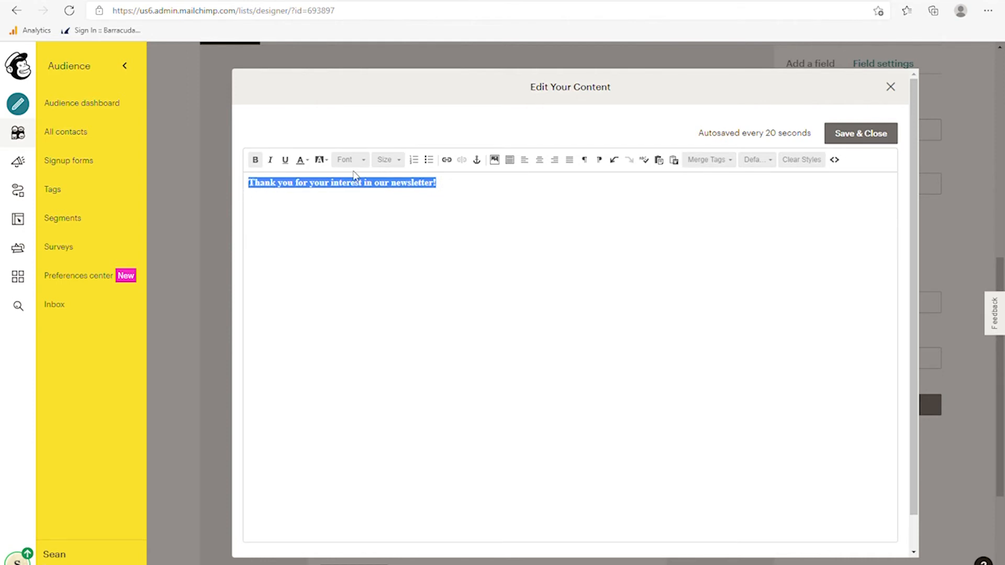
pyautogui.click(390, 161)
pyautogui.click(387, 227)
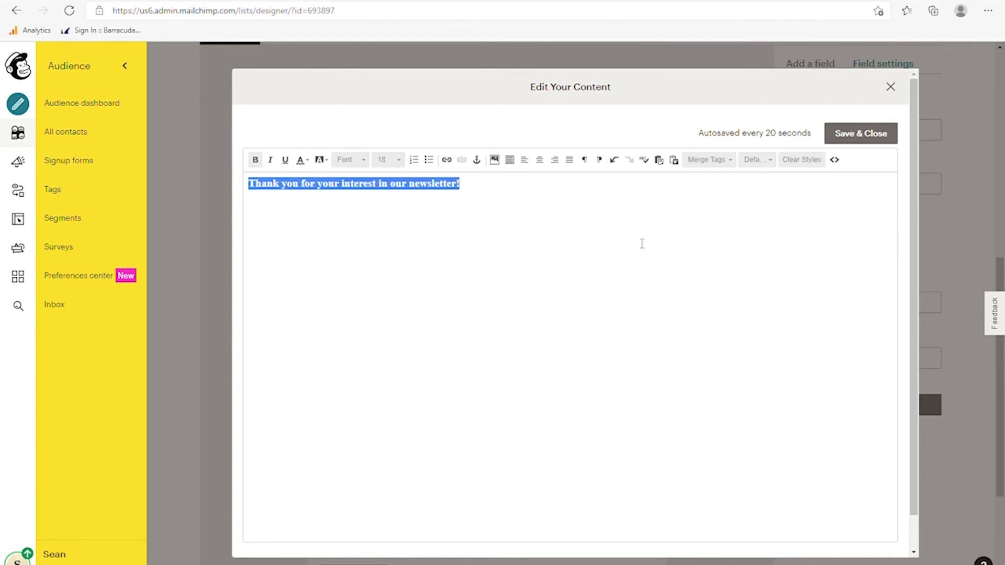
pyautogui.click(852, 141)
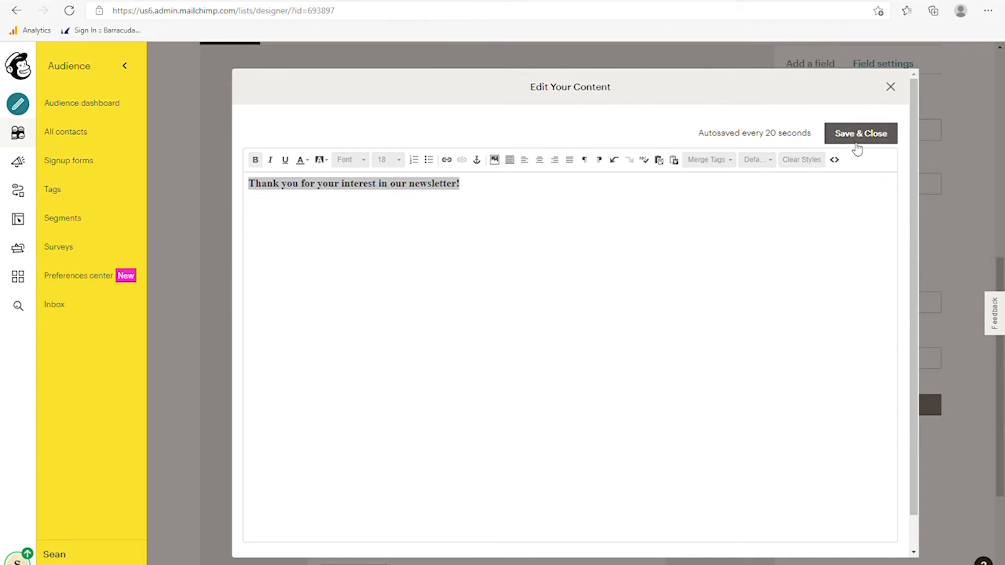
pyautogui.click(850, 137)
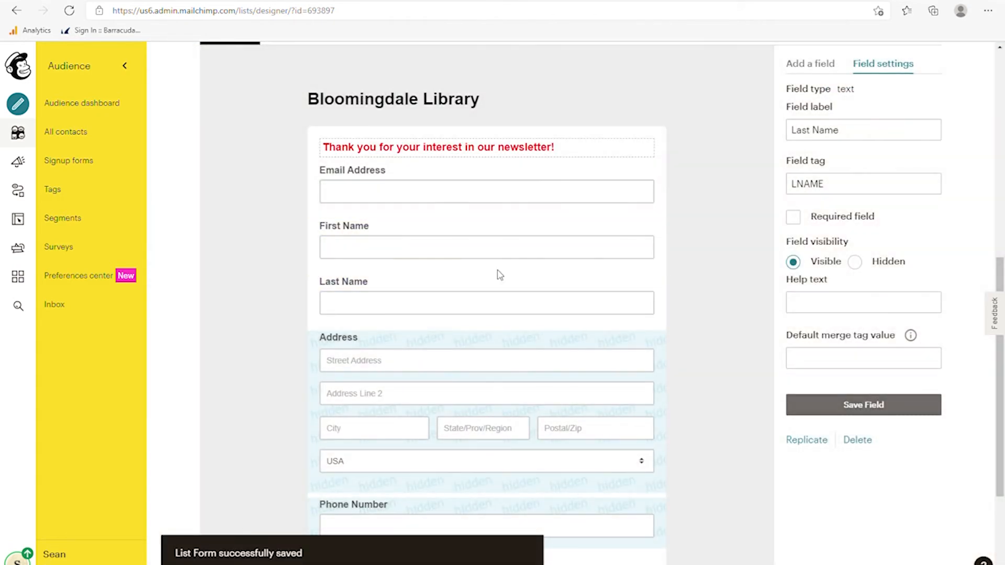
# - Show the Add a field list of field types, from Text and Number through Phone, Website and Image
pyautogui.scroll(-3, 623, 419)
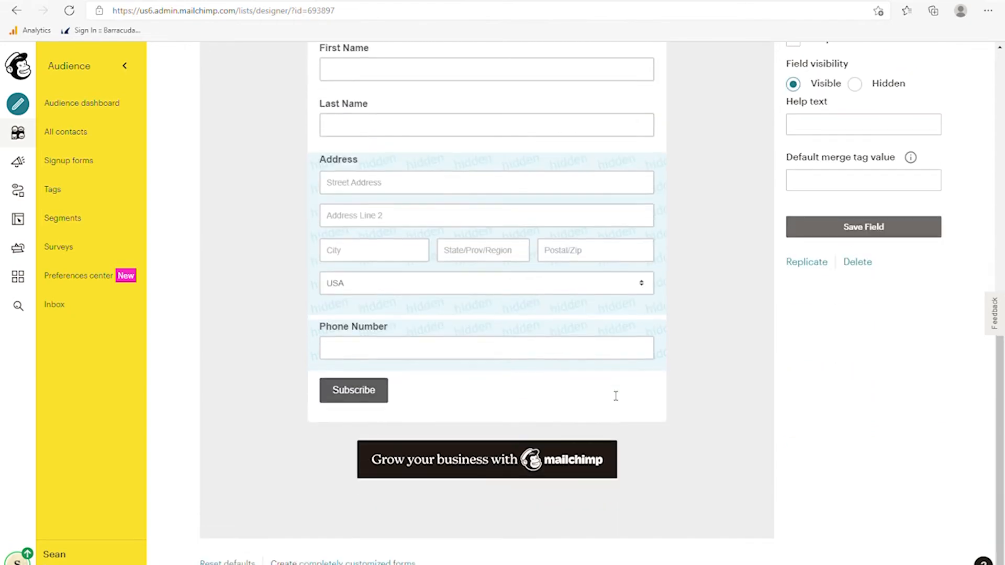
pyautogui.scroll(4, 569, 429)
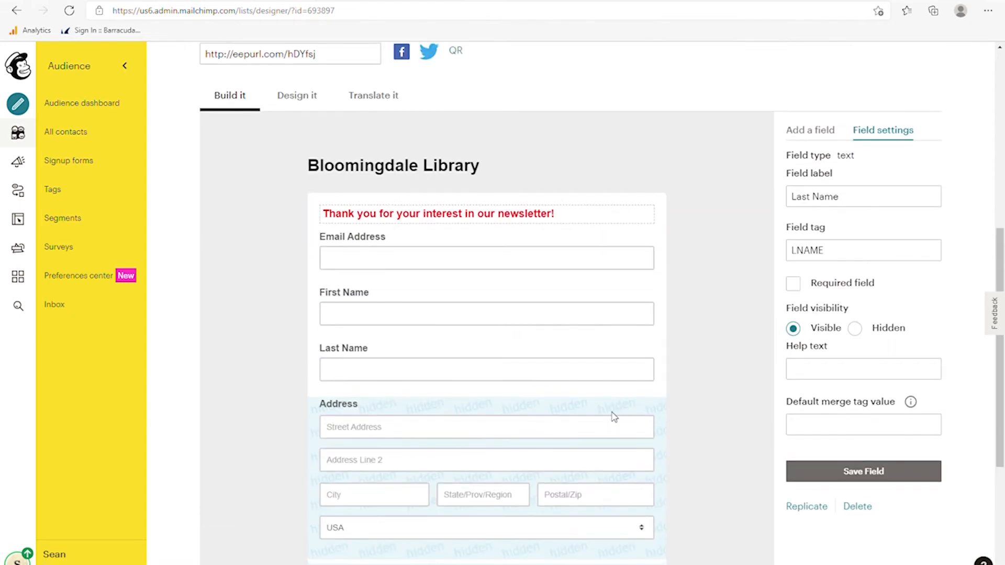
pyautogui.scroll(2, 615, 417)
pyautogui.click(809, 219)
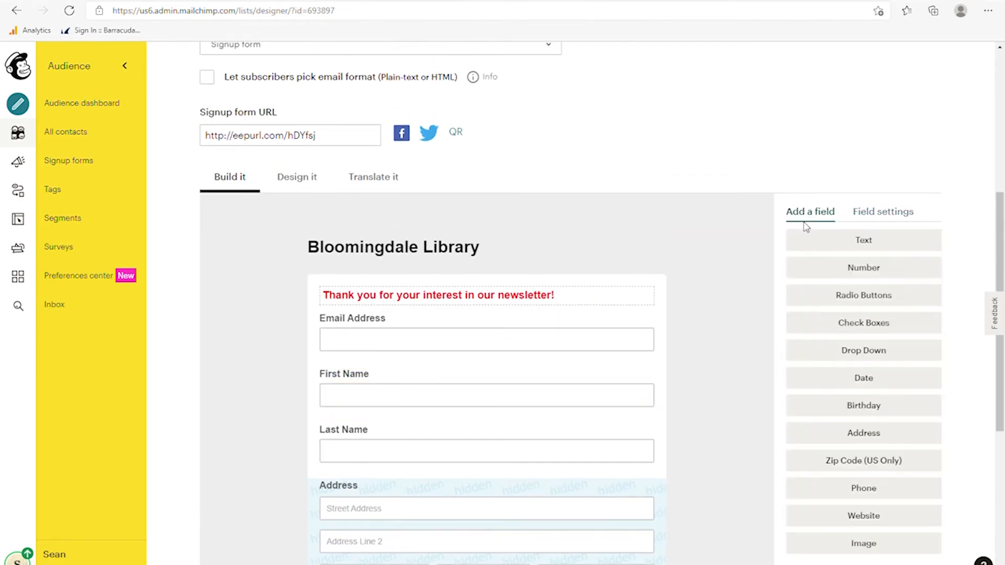
pyautogui.scroll(-3, 808, 335)
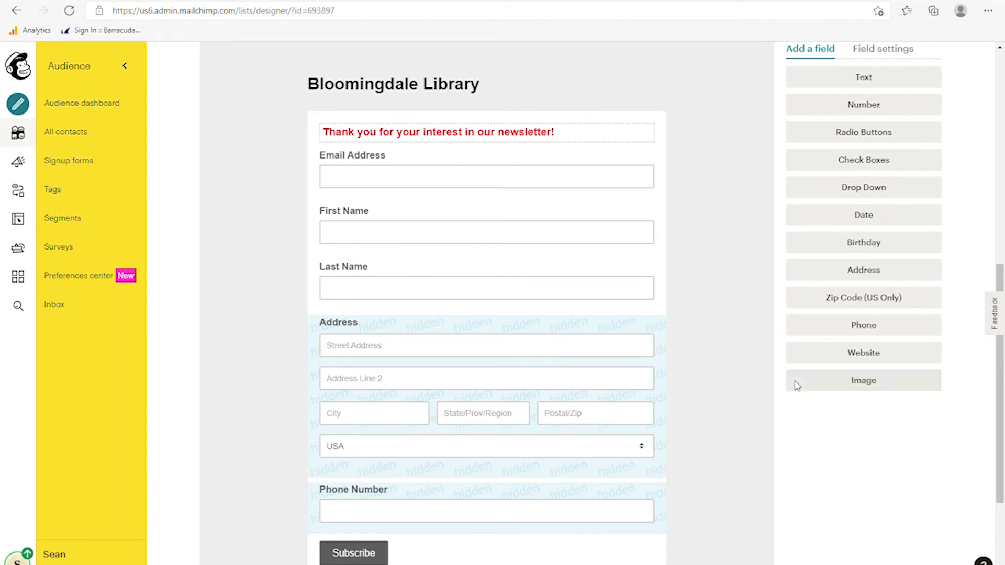
pyautogui.click(842, 386)
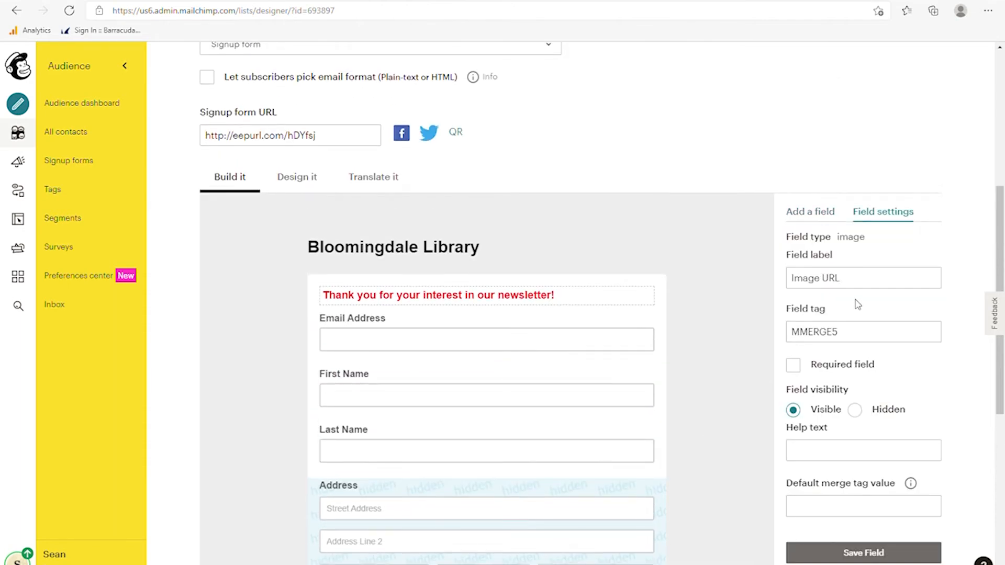
pyautogui.click(851, 290)
pyautogui.scroll(-5, 713, 364)
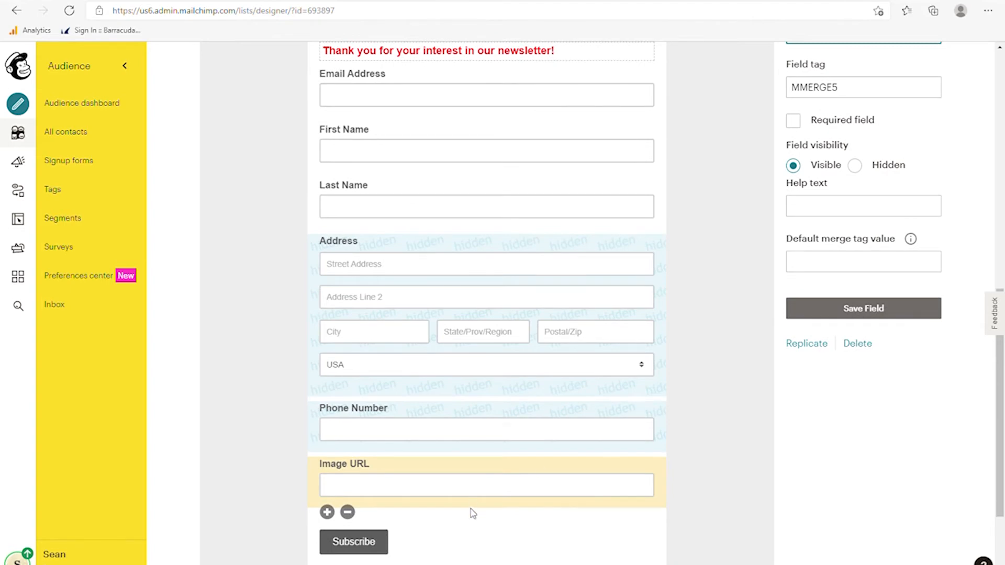
pyautogui.scroll(5, 654, 379)
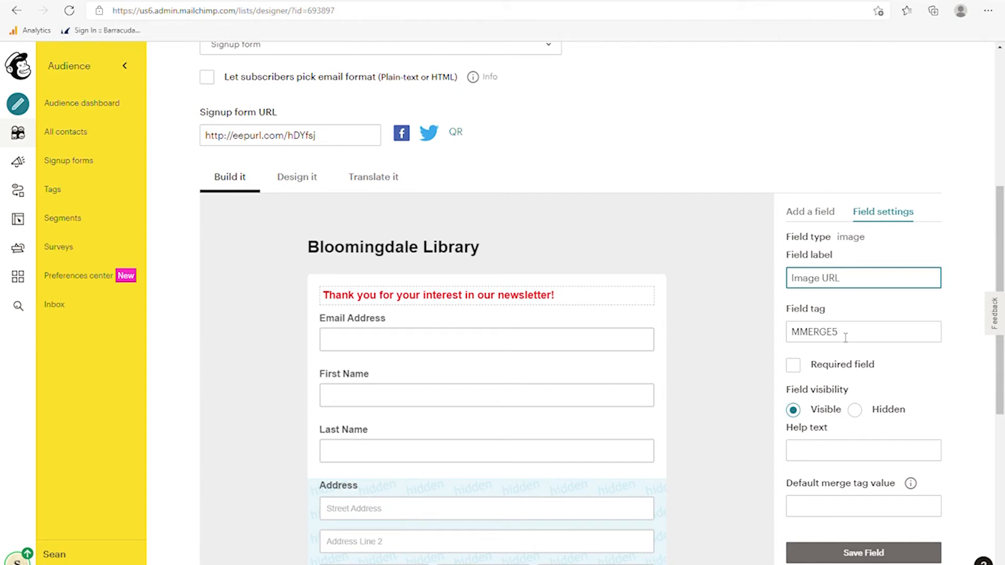
pyautogui.moveTo(846, 338); pyautogui.dragTo(798, 337)
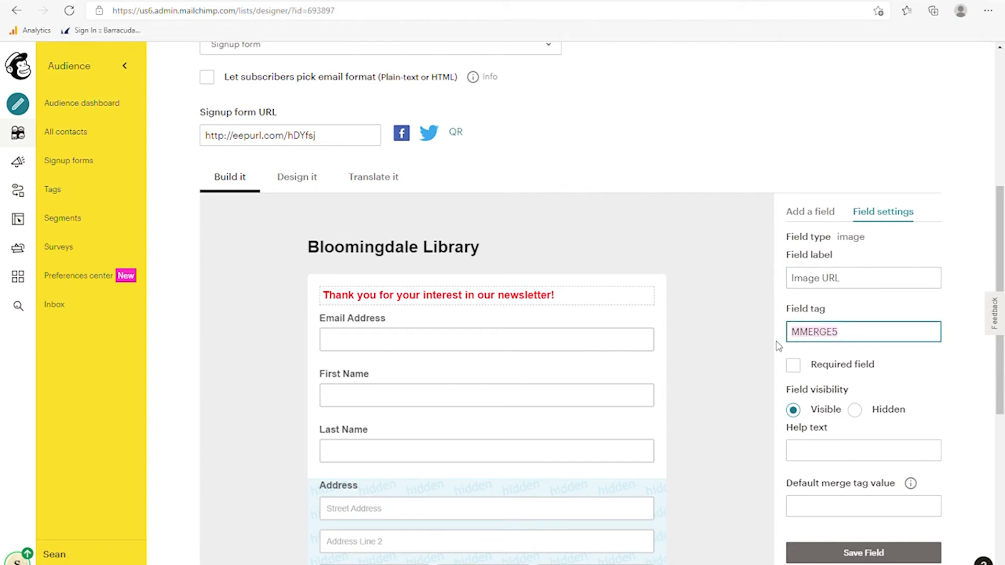
pyautogui.scroll(-3, 760, 369)
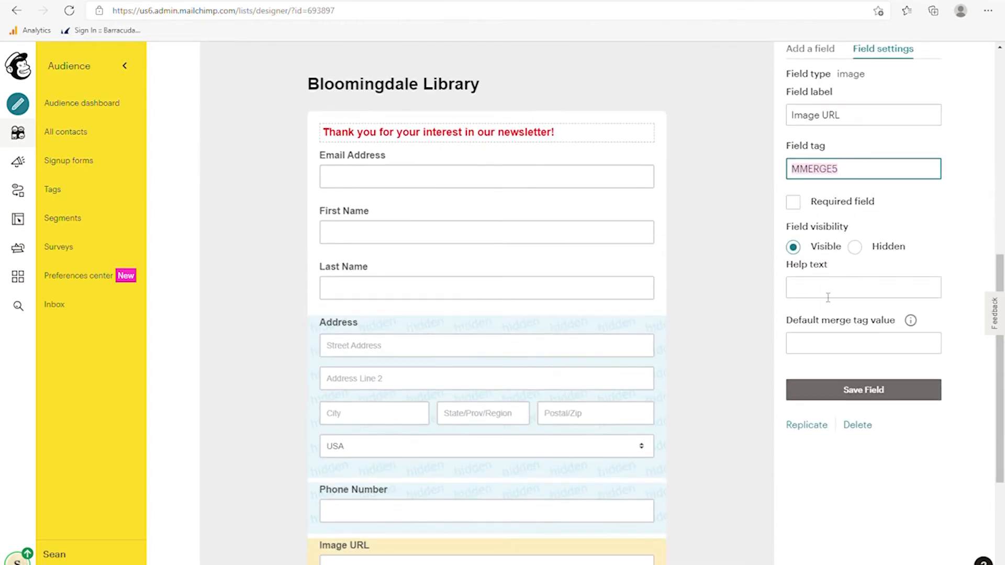
pyautogui.click(827, 295)
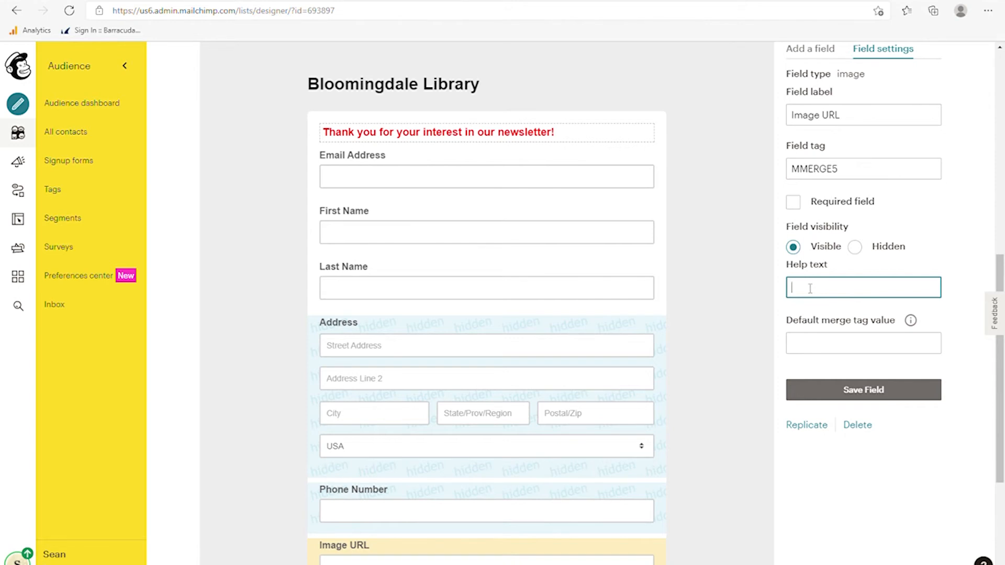
# - Delete the Image URL field, confirming with DELETE
pyautogui.scroll(-4, 732, 352)
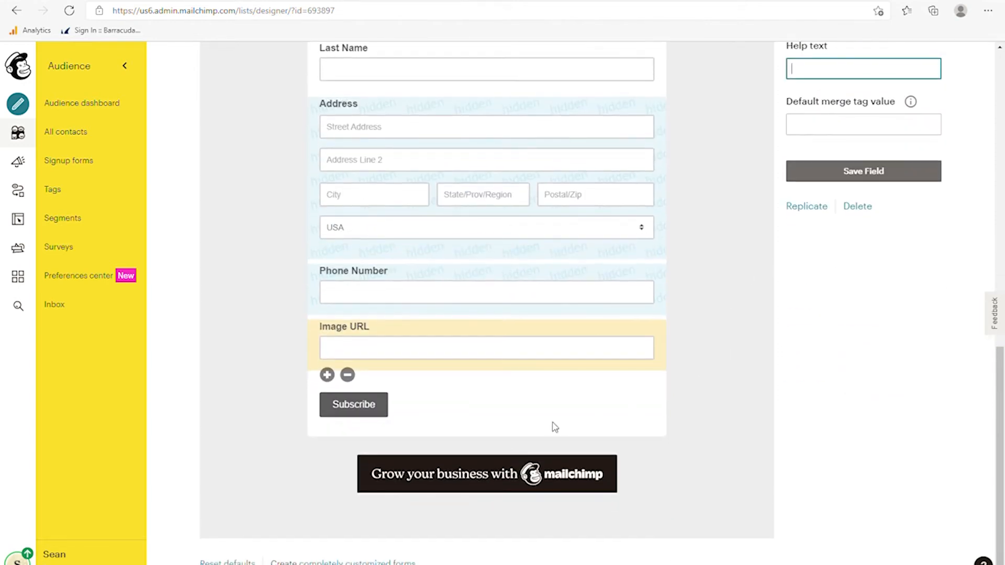
pyautogui.click(347, 375)
pyautogui.click(463, 401)
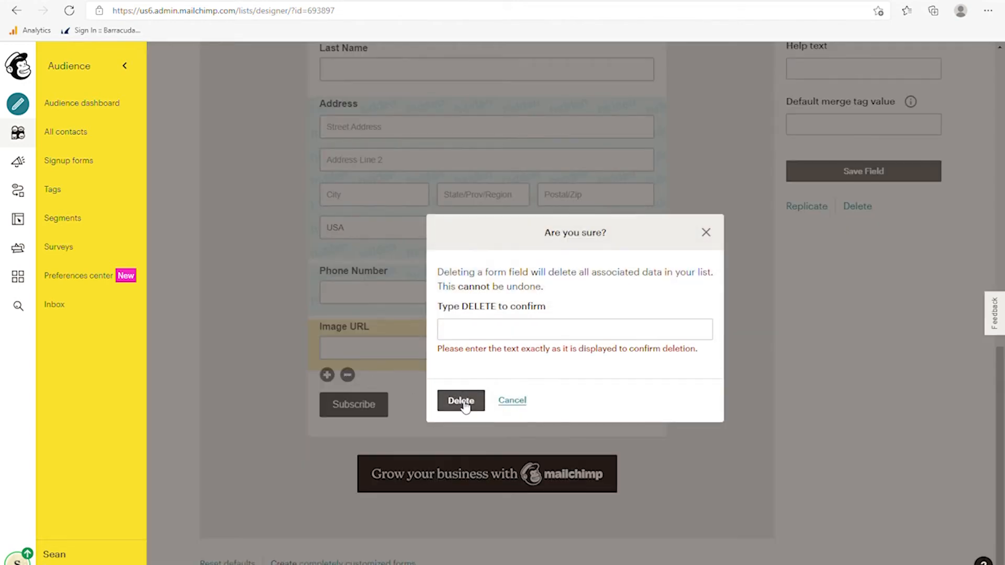
pyautogui.click(486, 336)
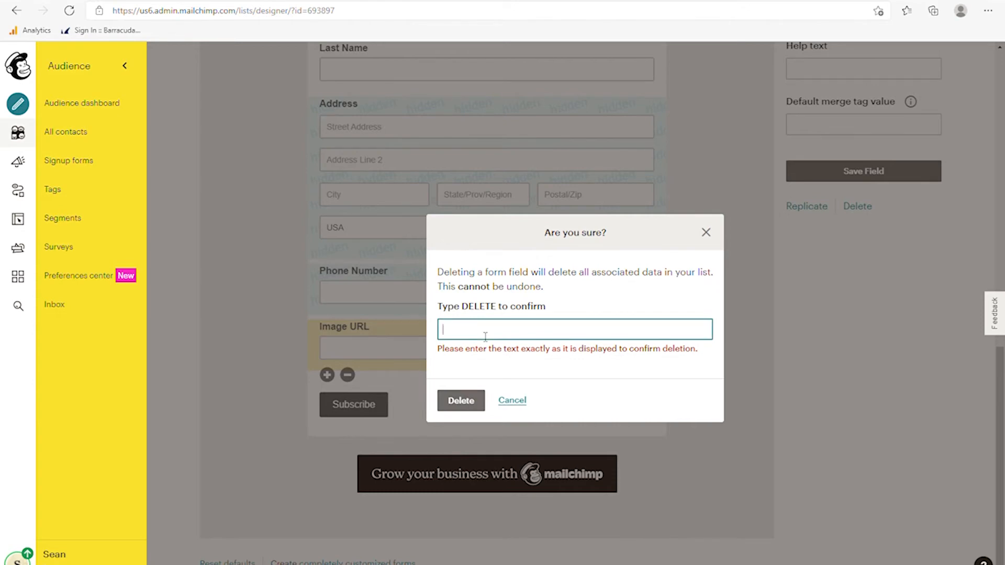
pyautogui.write('DELETE')
pyautogui.click(461, 401)
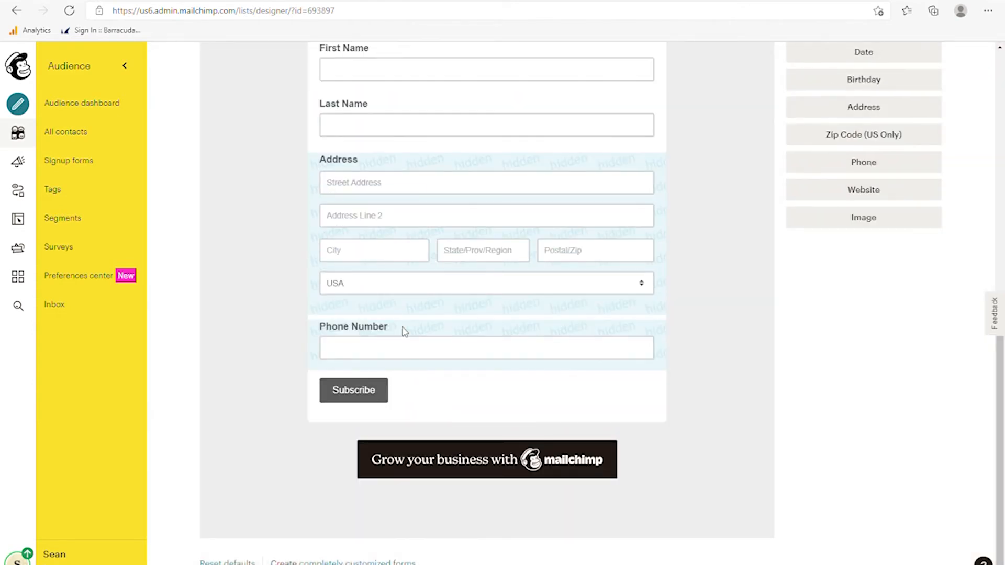
# - Delete the Address field, confirming with DELETE
pyautogui.click(376, 171)
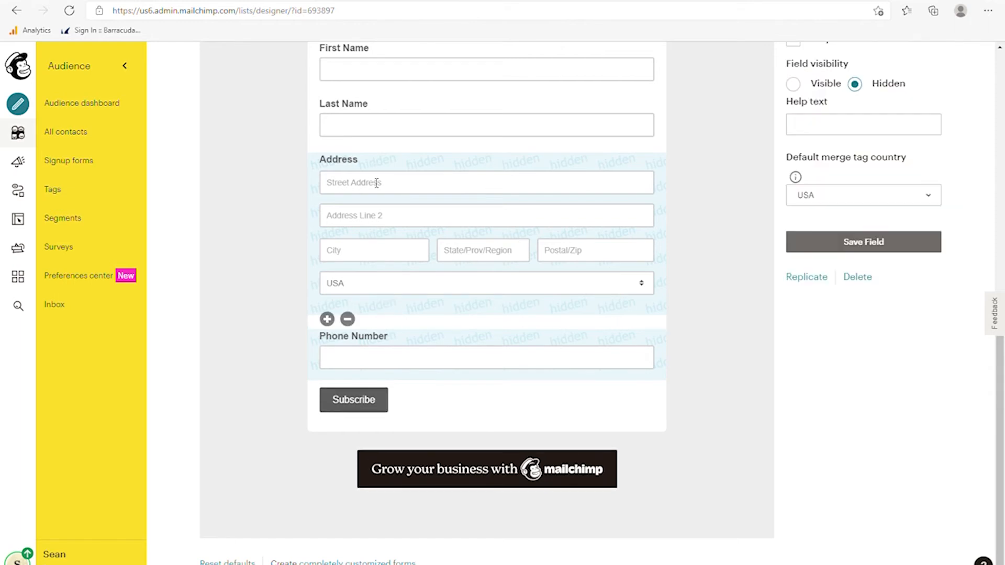
pyautogui.click(348, 321)
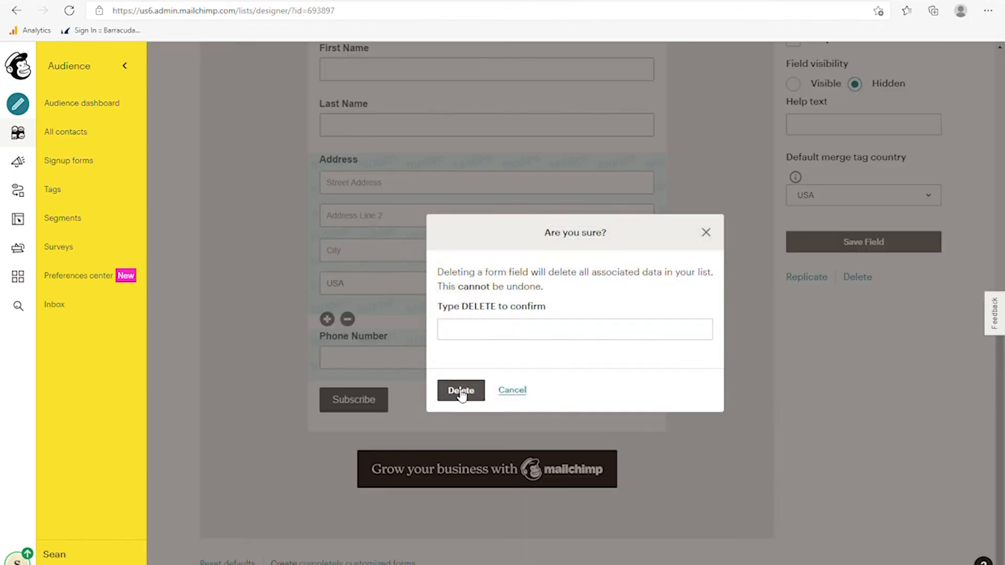
pyautogui.write('DELETE')
pyautogui.click(460, 394)
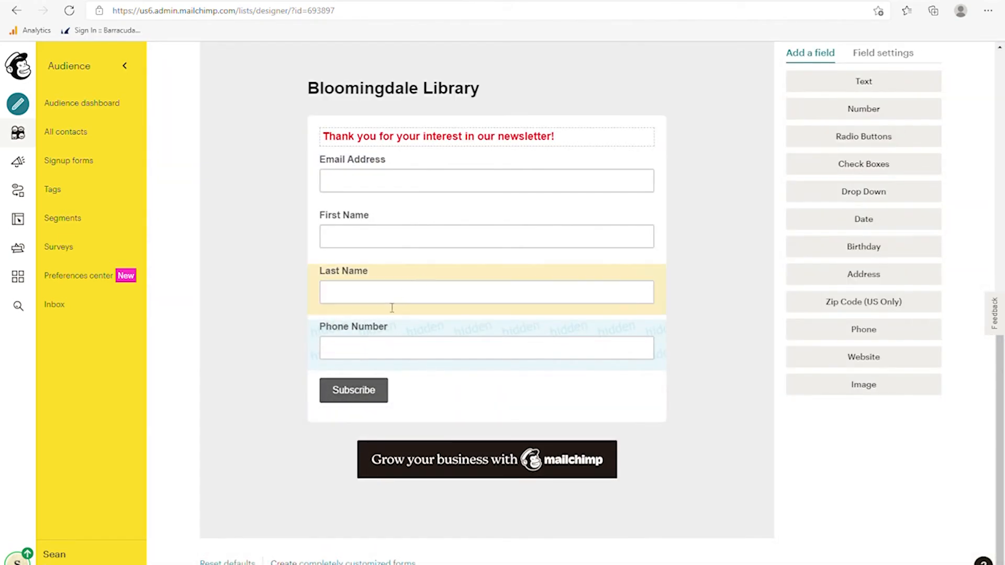
# - Delete the Phone Number field so the form ends with Last Name before Subscribe
pyautogui.click(392, 335)
pyautogui.click(348, 375)
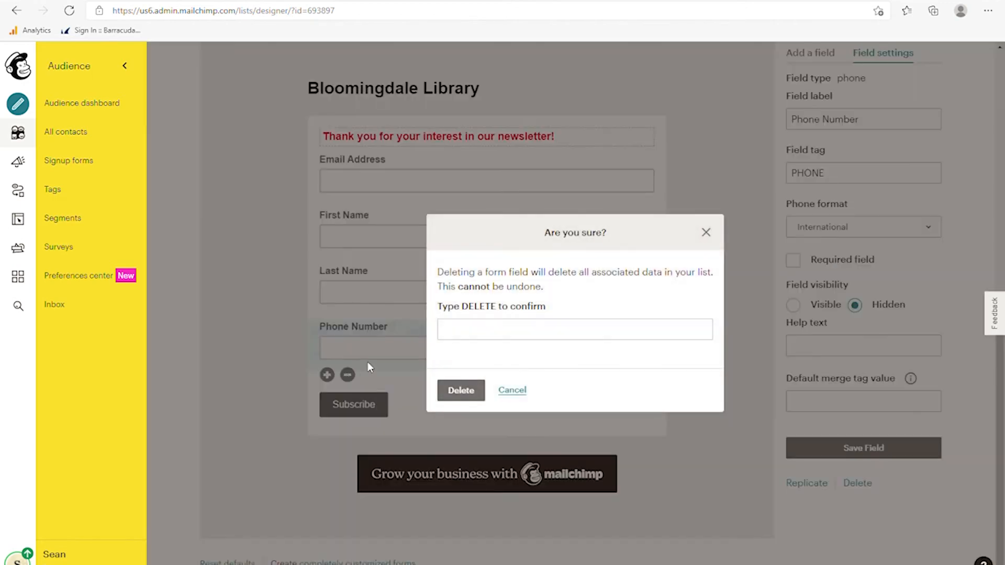
pyautogui.write('DELETE')
pyautogui.click(461, 392)
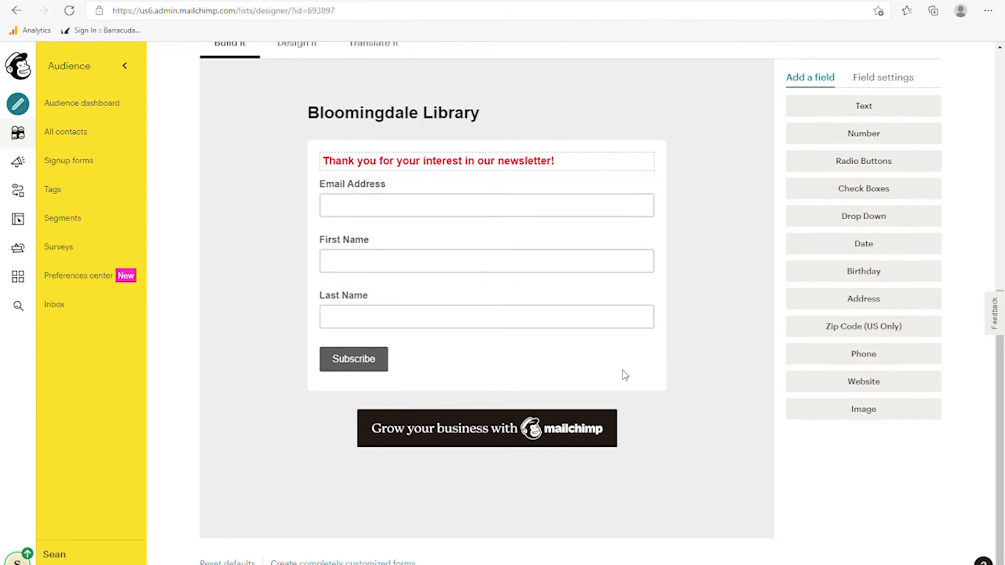
pyautogui.scroll(3, 680, 315)
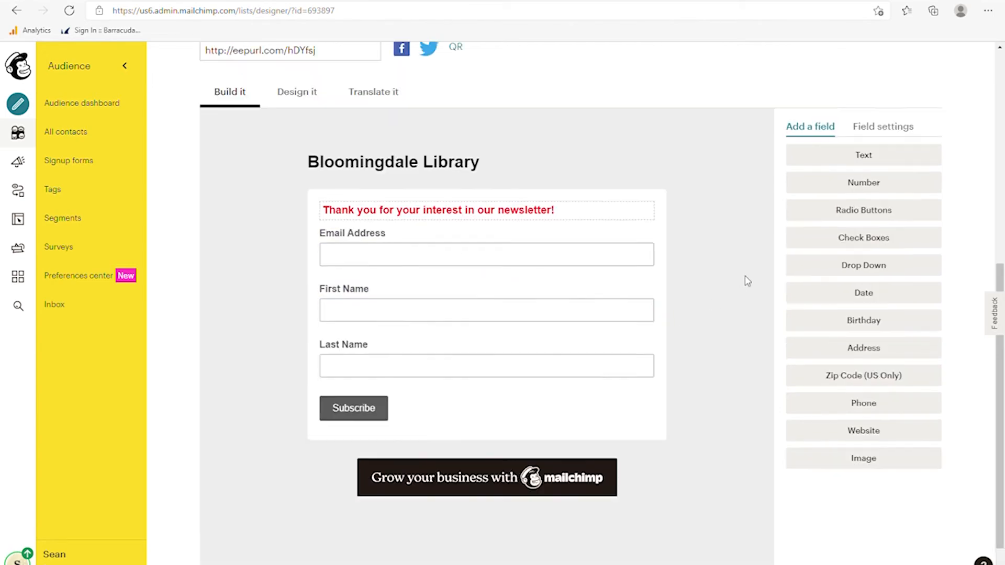
pyautogui.scroll(-3, 765, 363)
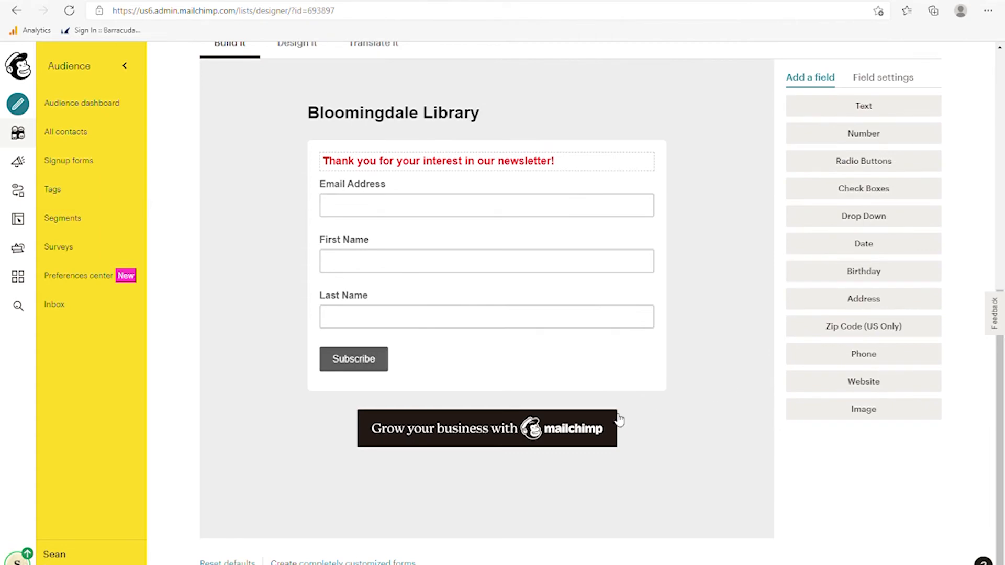
pyautogui.scroll(3, 597, 411)
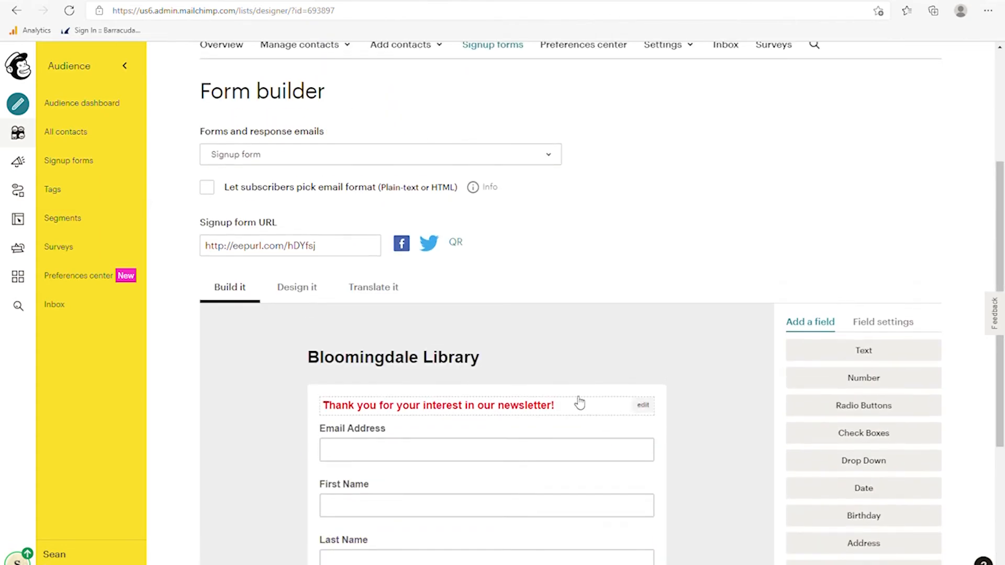
# - In Design it, change the page background colour from red to a blue hue
pyautogui.click(306, 292)
pyautogui.scroll(-5, 413, 348)
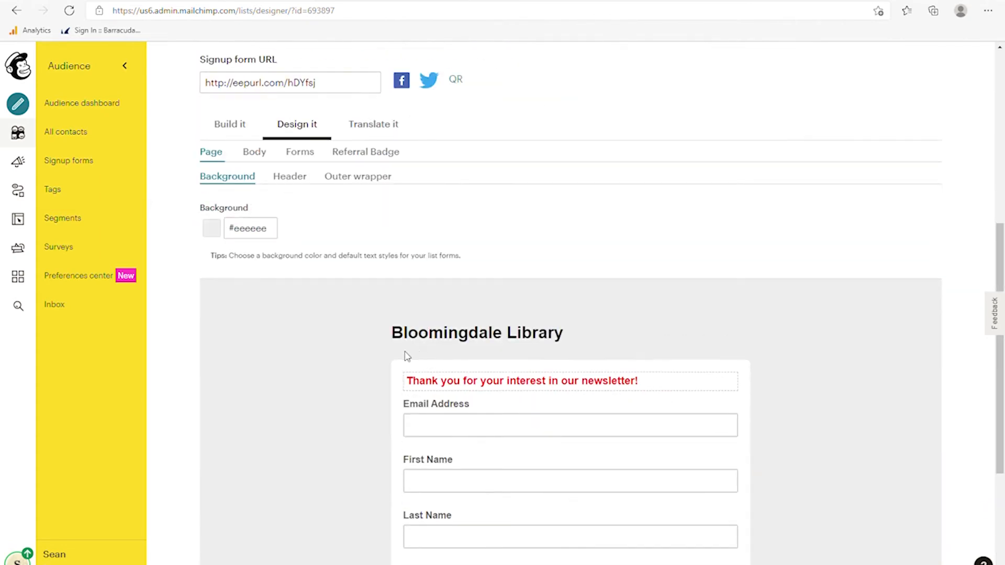
pyautogui.scroll(2, 362, 371)
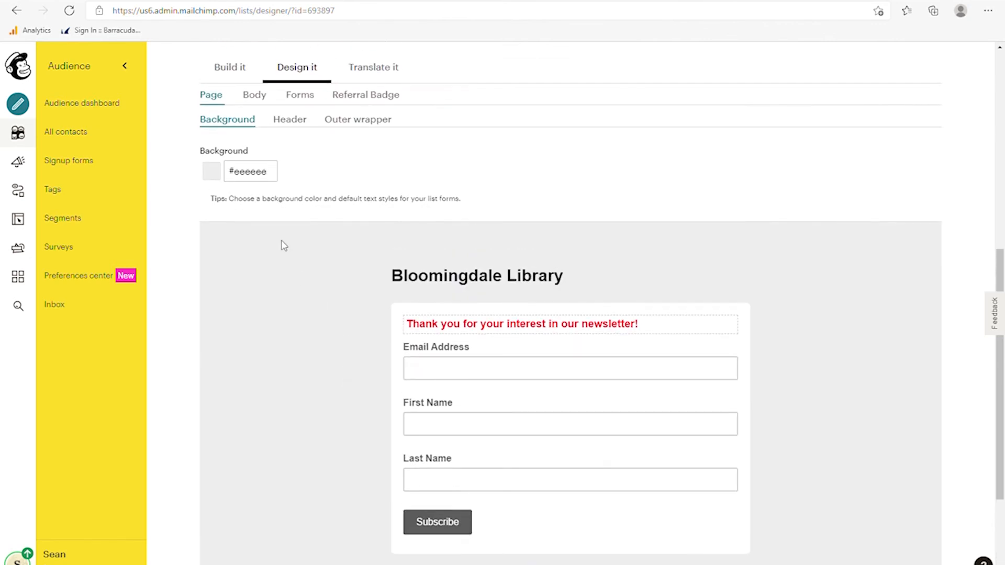
pyautogui.click(254, 175)
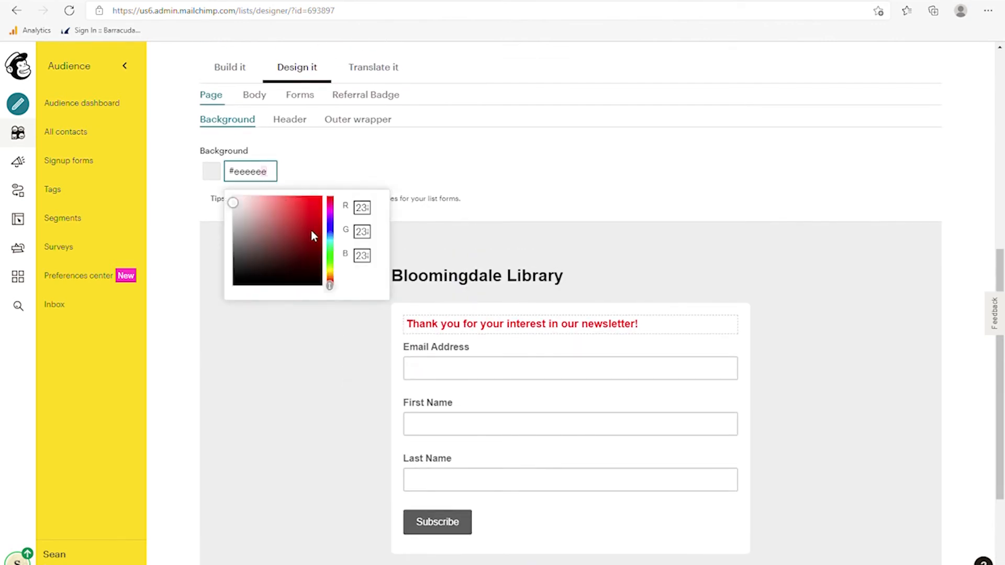
pyautogui.click(275, 239)
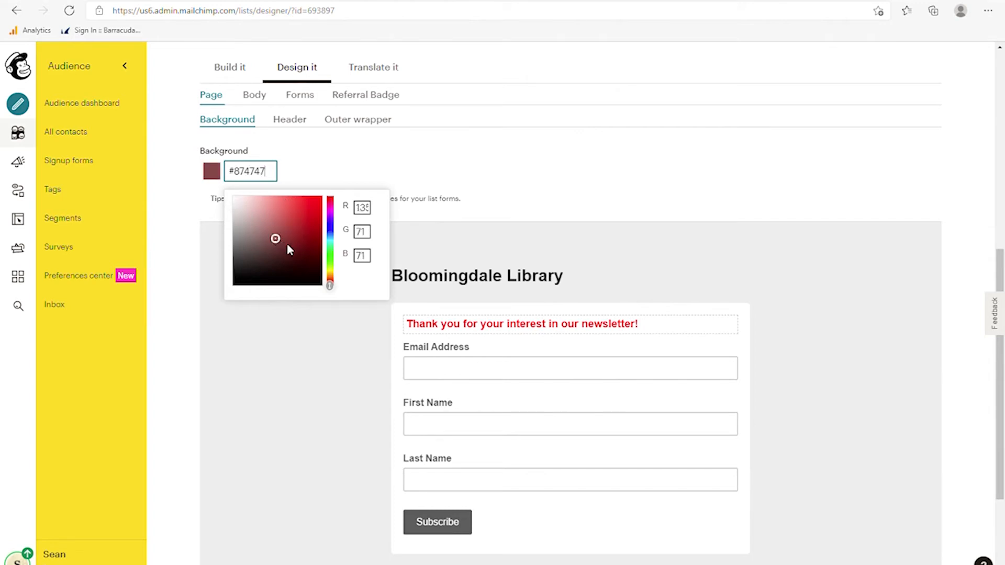
pyautogui.click(330, 232)
pyautogui.click(285, 241)
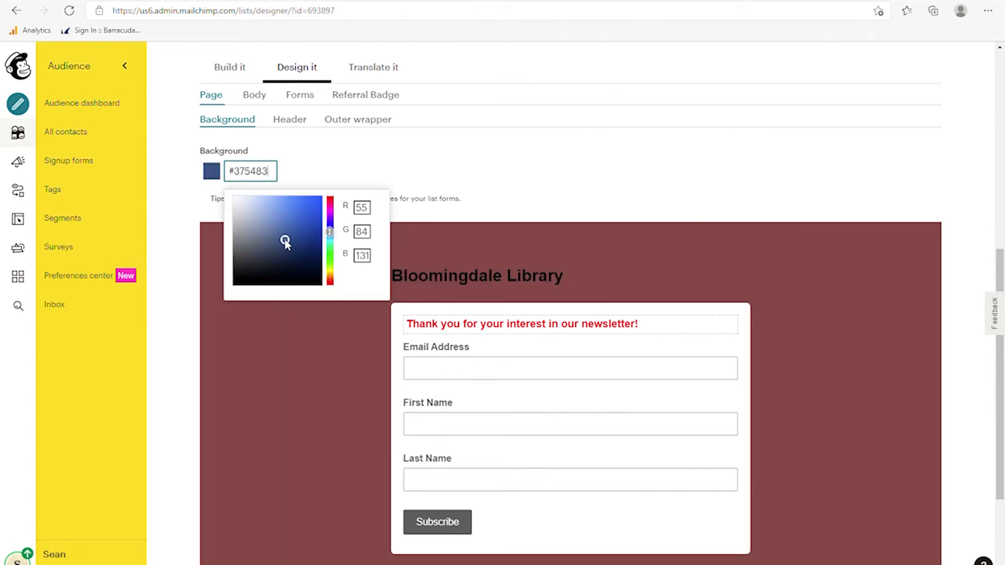
pyautogui.click(287, 257)
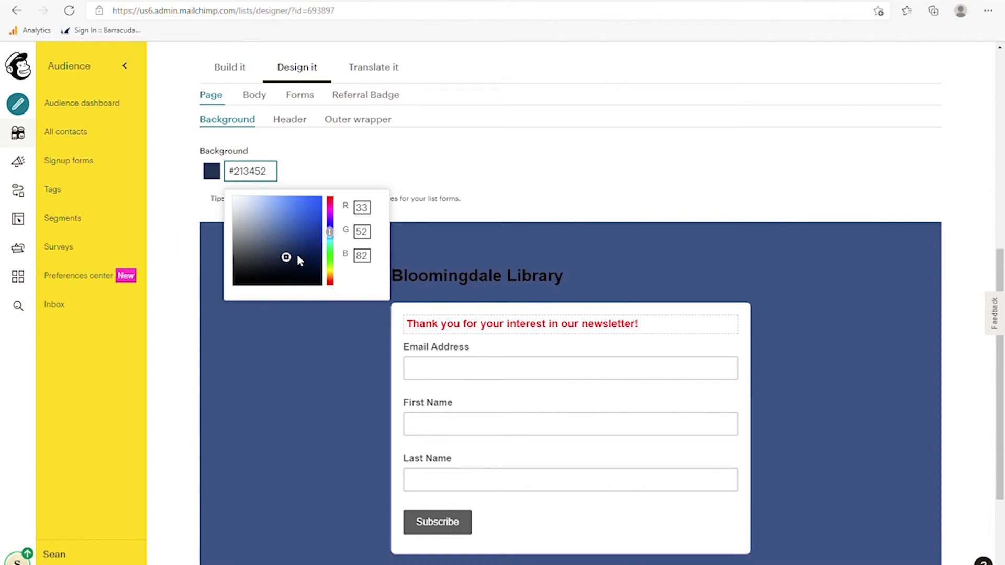
# - Fine-tune the page background blue to #5270a0 and close the colour chooser
pyautogui.moveTo(297, 253); pyautogui.dragTo(299, 236)
pyautogui.click(276, 229)
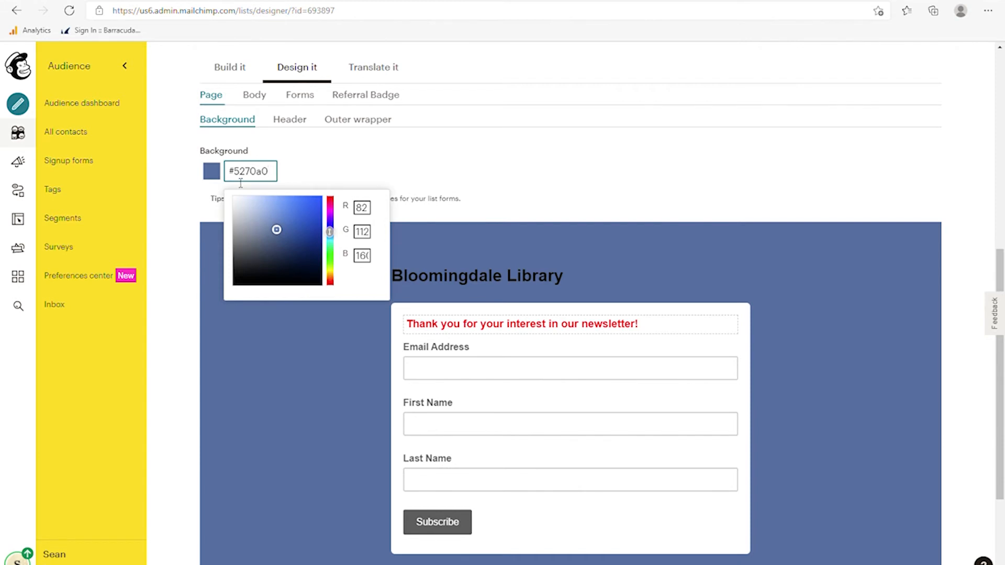
pyautogui.moveTo(242, 180); pyautogui.dragTo(273, 178)
pyautogui.click(494, 170)
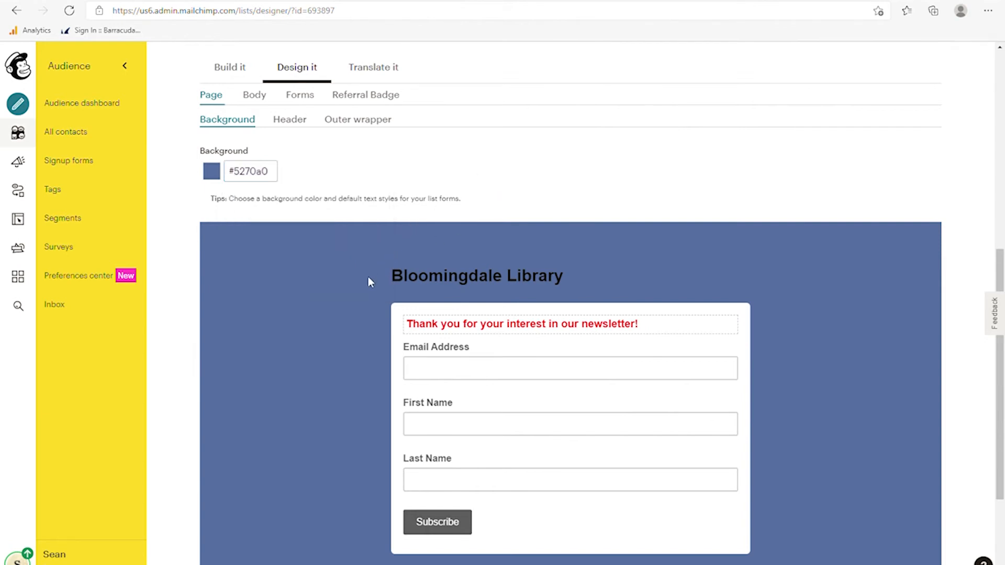
pyautogui.scroll(2, 361, 288)
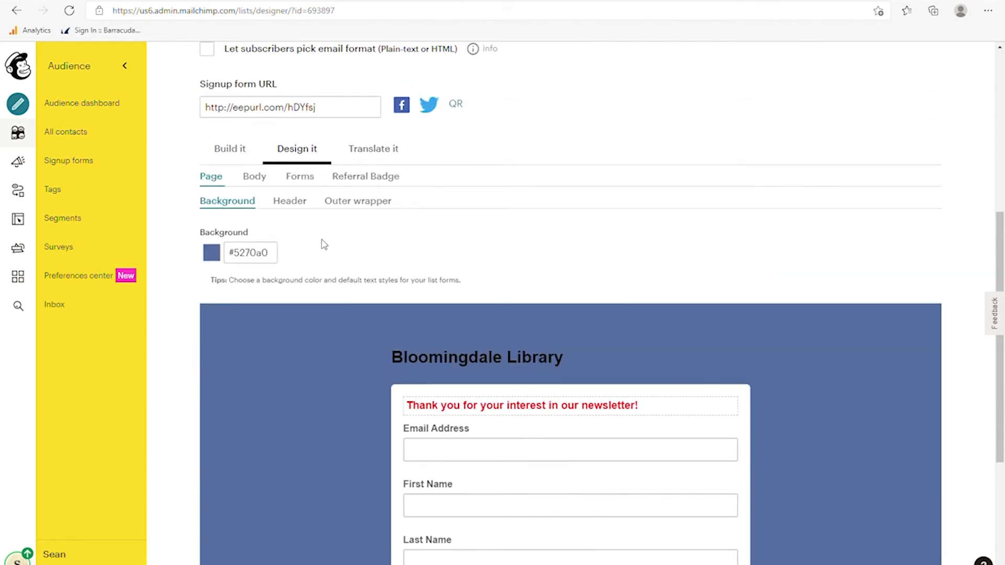
pyautogui.scroll(-5, 330, 265)
pyautogui.scroll(3, 325, 291)
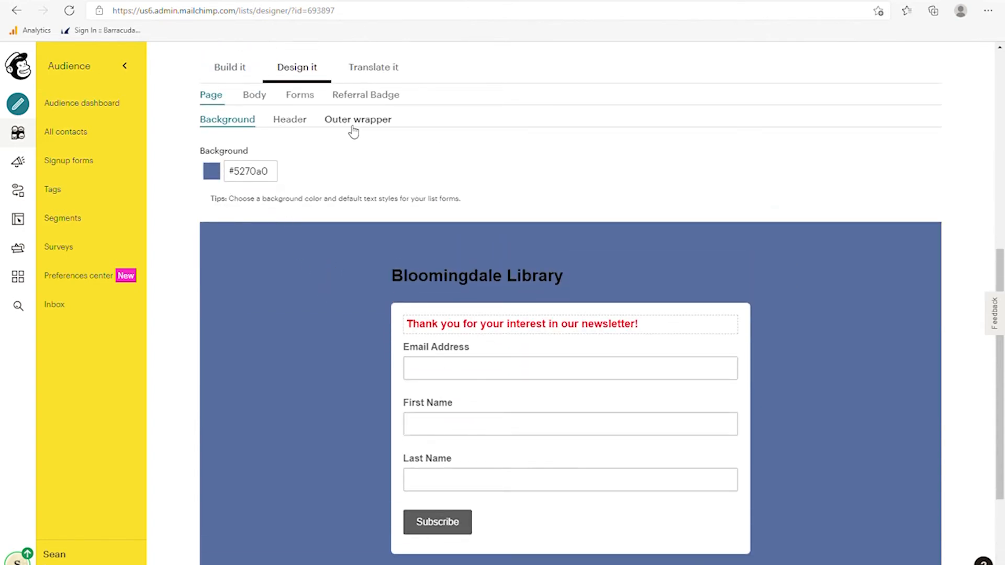
pyautogui.scroll(2, 298, 157)
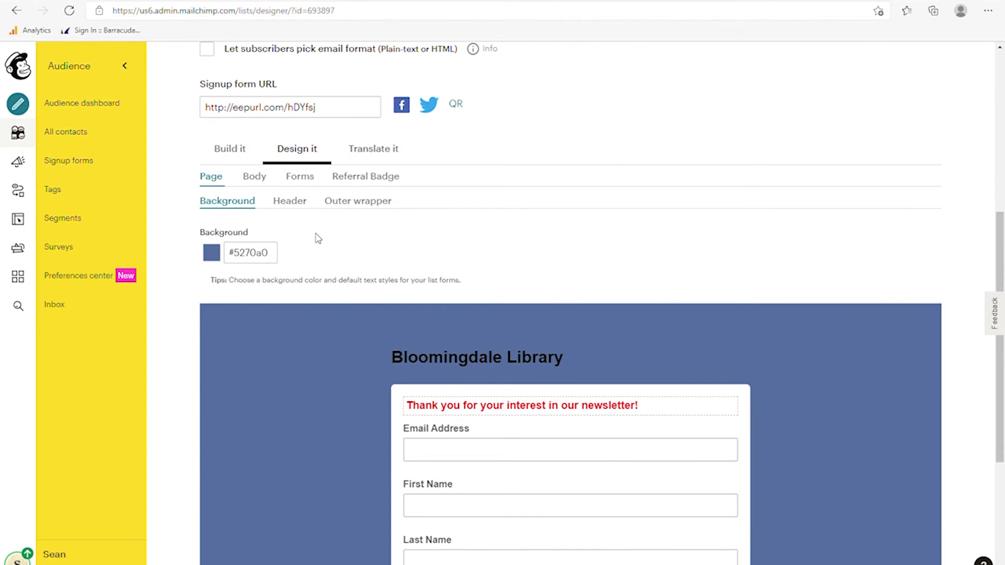
# - Save the default English translation settings, then go back to Build it
pyautogui.click(372, 151)
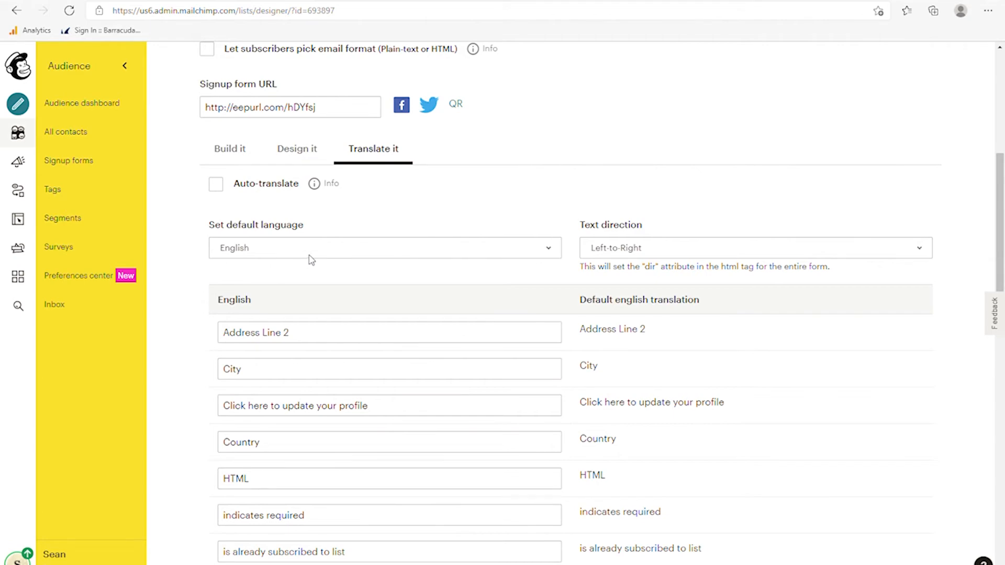
pyautogui.scroll(-15, 368, 285)
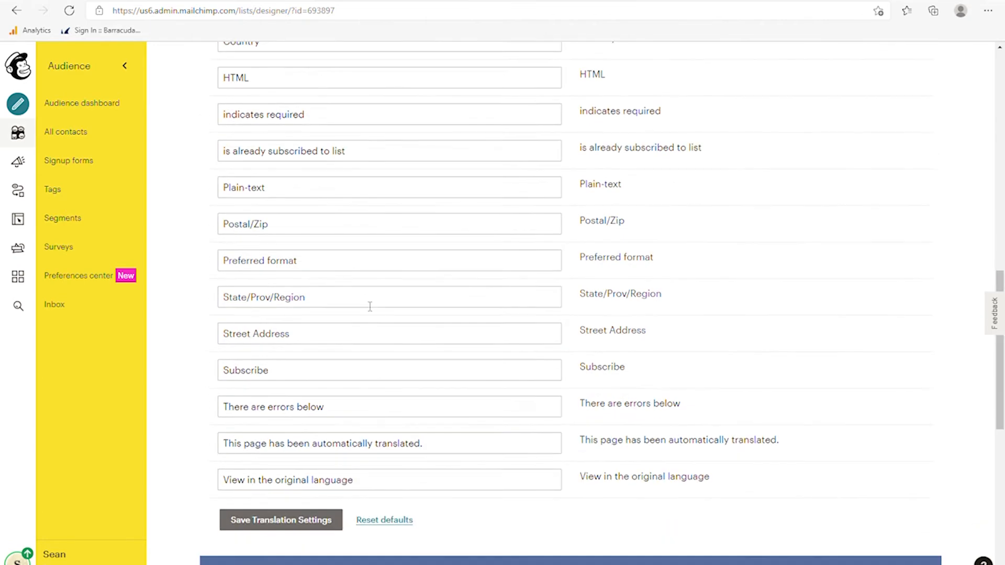
pyautogui.scroll(-2, 353, 385)
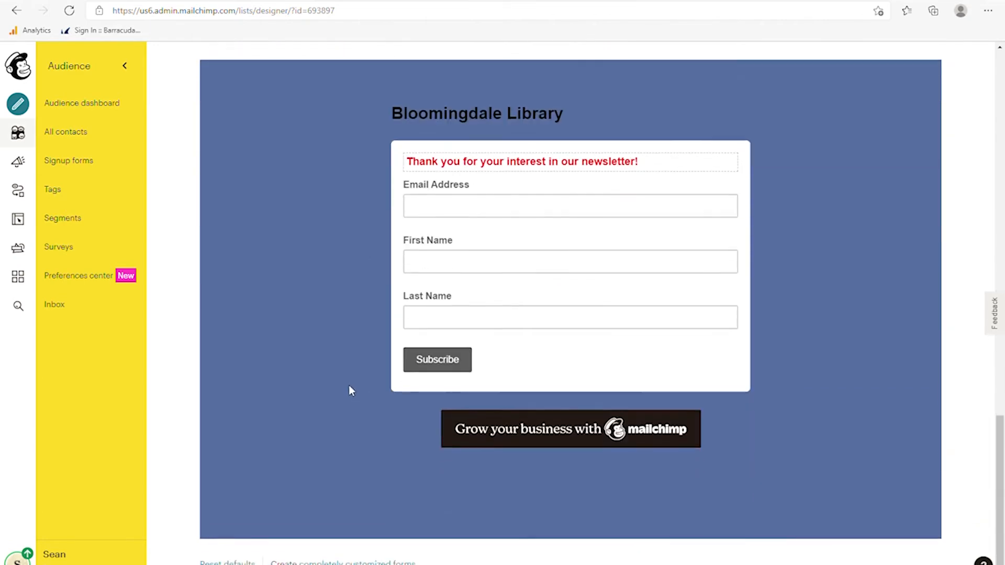
pyautogui.scroll(19, 350, 391)
pyautogui.scroll(5, 355, 397)
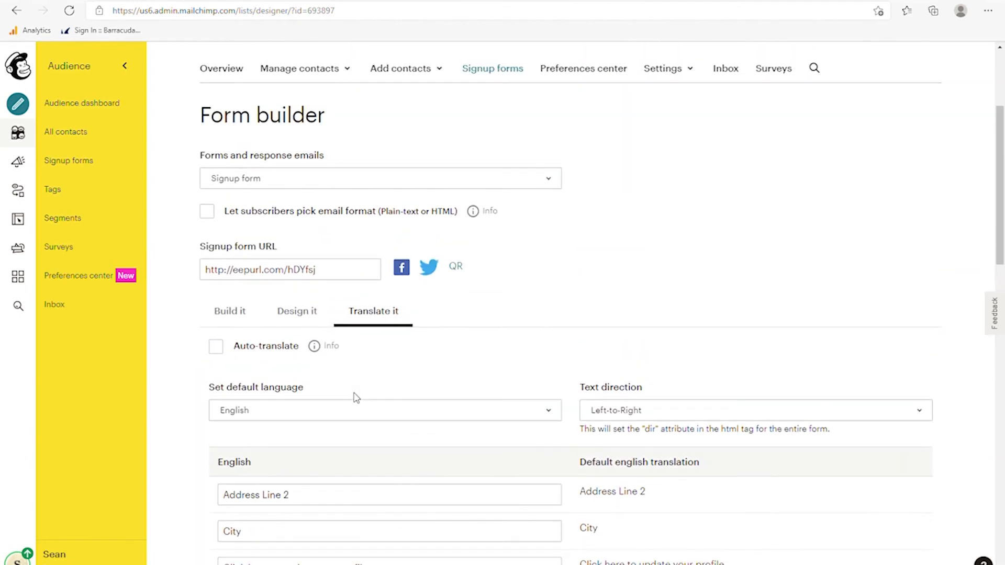
pyautogui.scroll(-20, 579, 341)
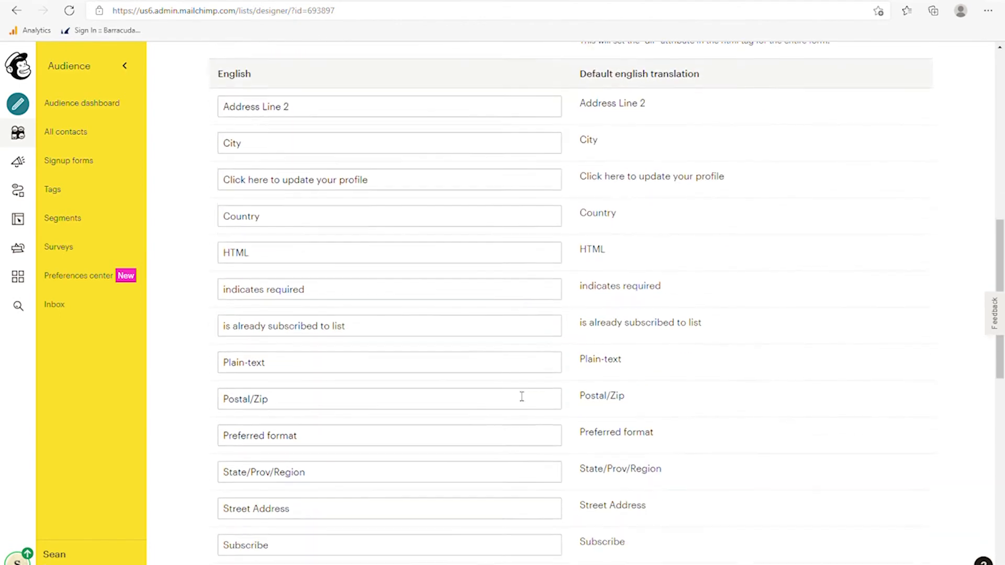
pyautogui.scroll(6, 350, 453)
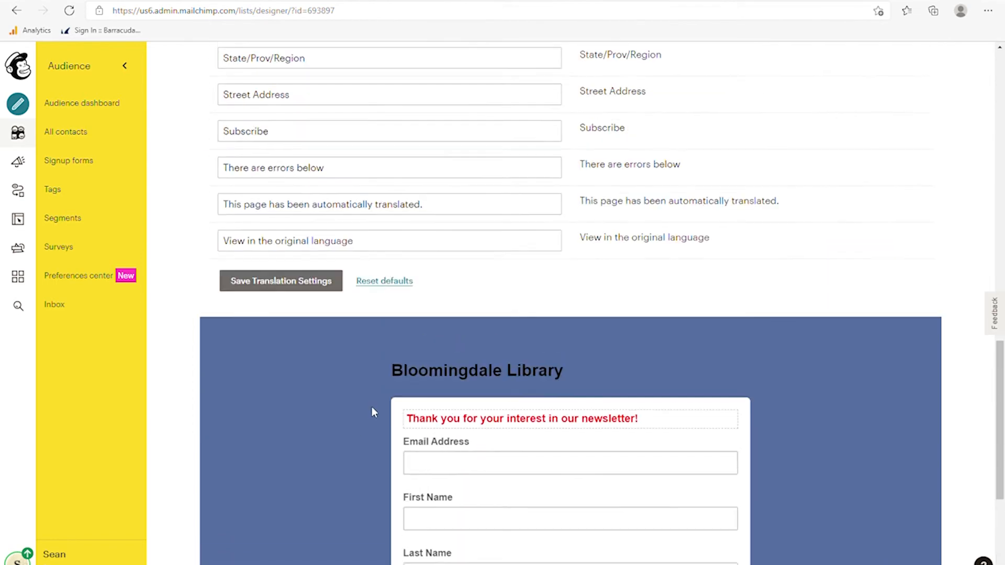
pyautogui.click(273, 354)
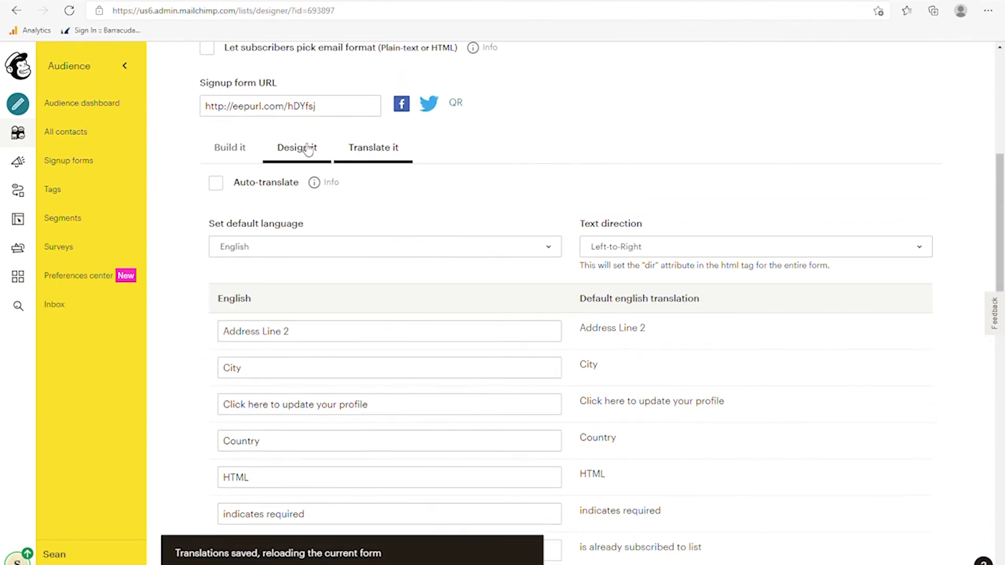
pyautogui.click(230, 147)
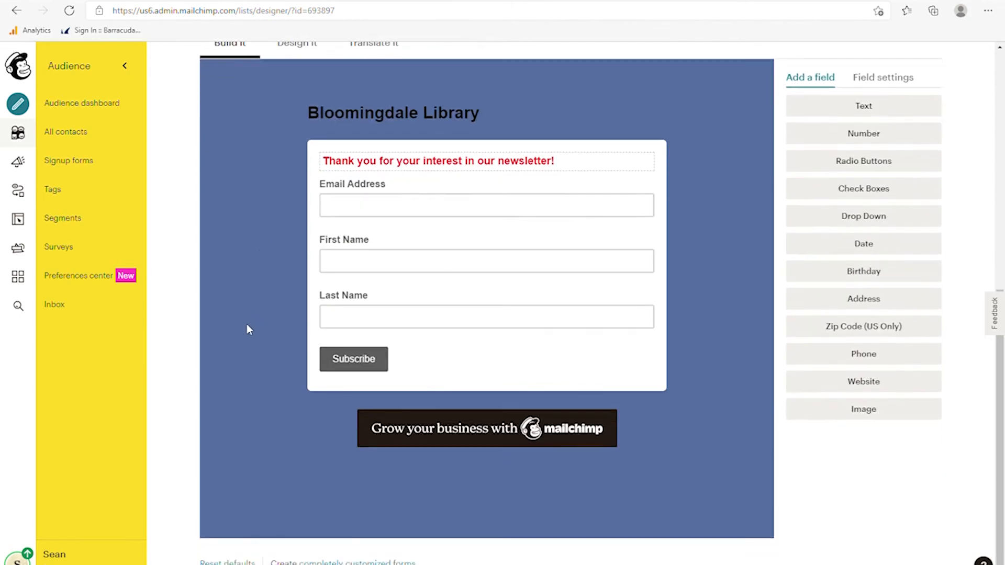
pyautogui.scroll(6, 247, 328)
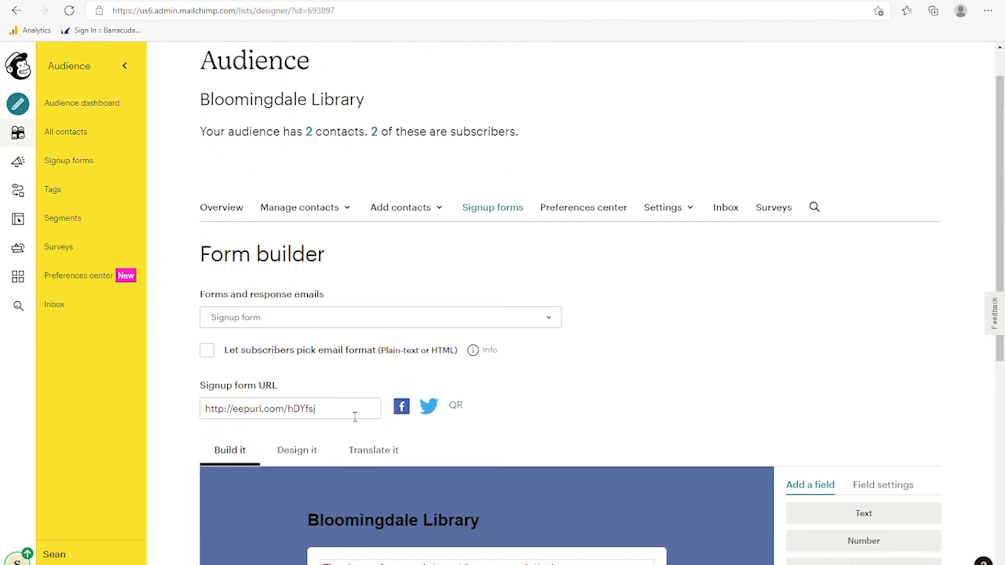
# - Open the copied Signup form URL in a new browser tab
pyautogui.moveTo(355, 417); pyautogui.dragTo(201, 414)
pyautogui.hotkey('ctrl', 'c')
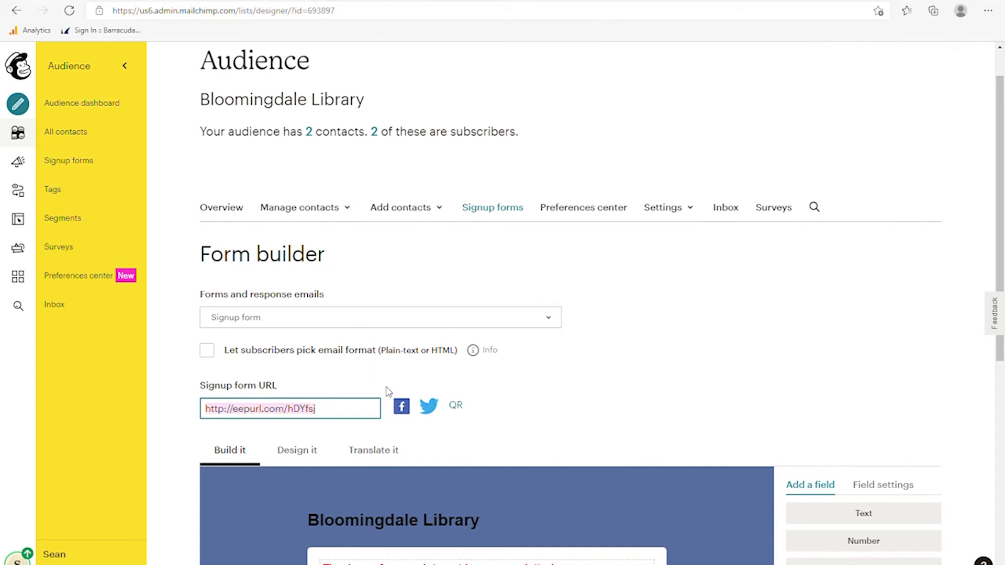
pyautogui.hotkey('ctrl', 't')
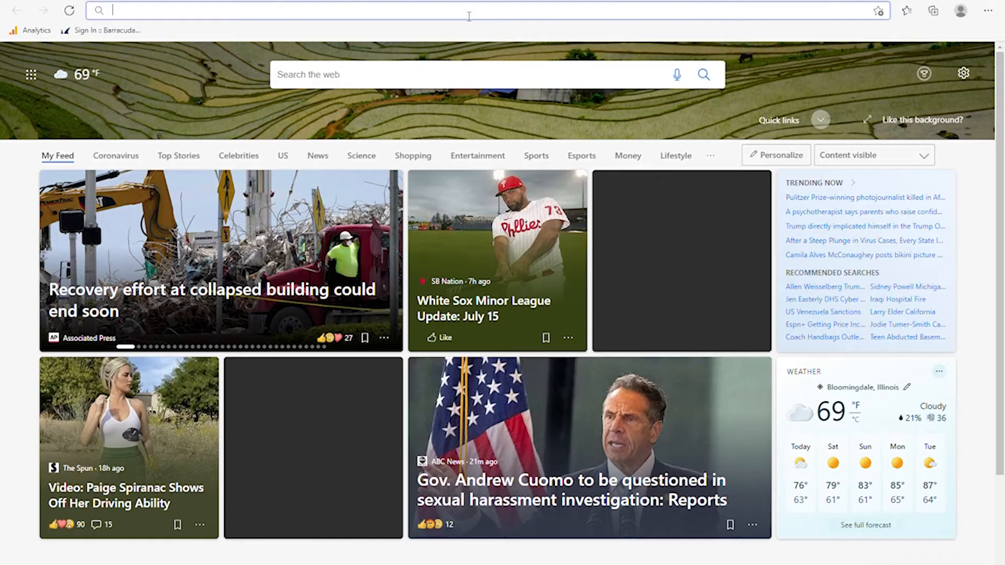
pyautogui.hotkey('ctrl', 'v')
pyautogui.press('Return')
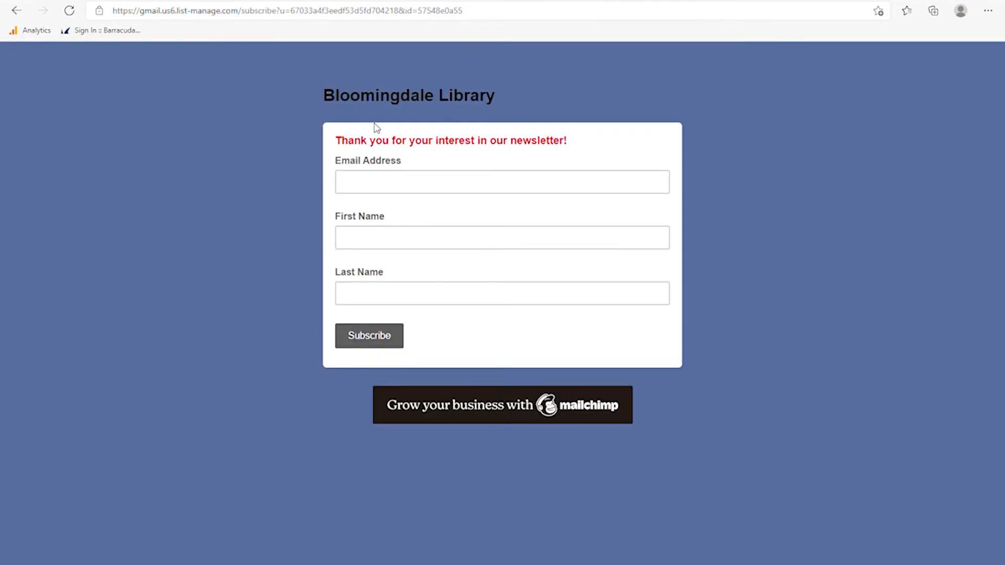
# - Subscribe a test contact with email, first and last name, passing reCAPTCHA
pyautogui.click(397, 188)
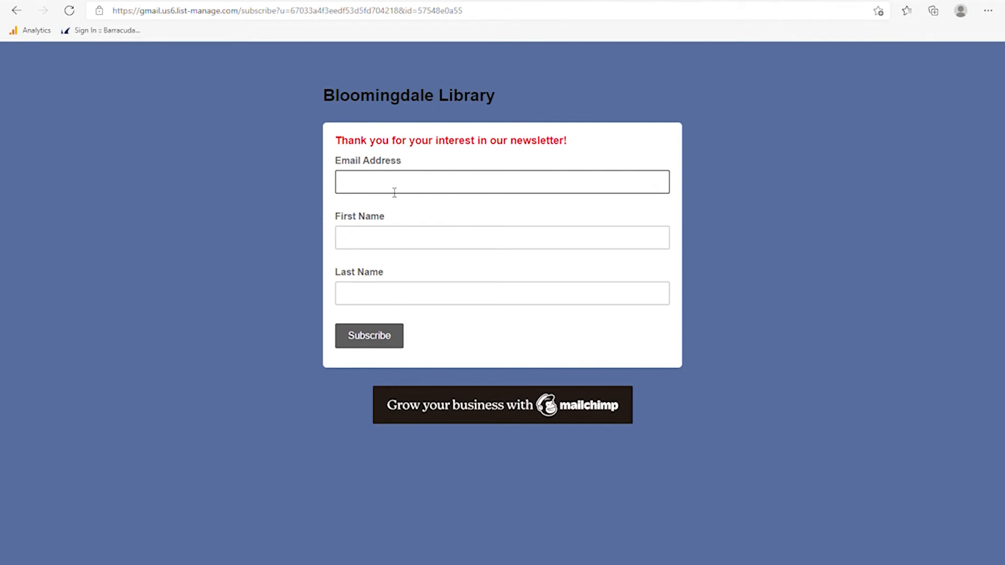
pyautogui.click(361, 322)
pyautogui.click(379, 246)
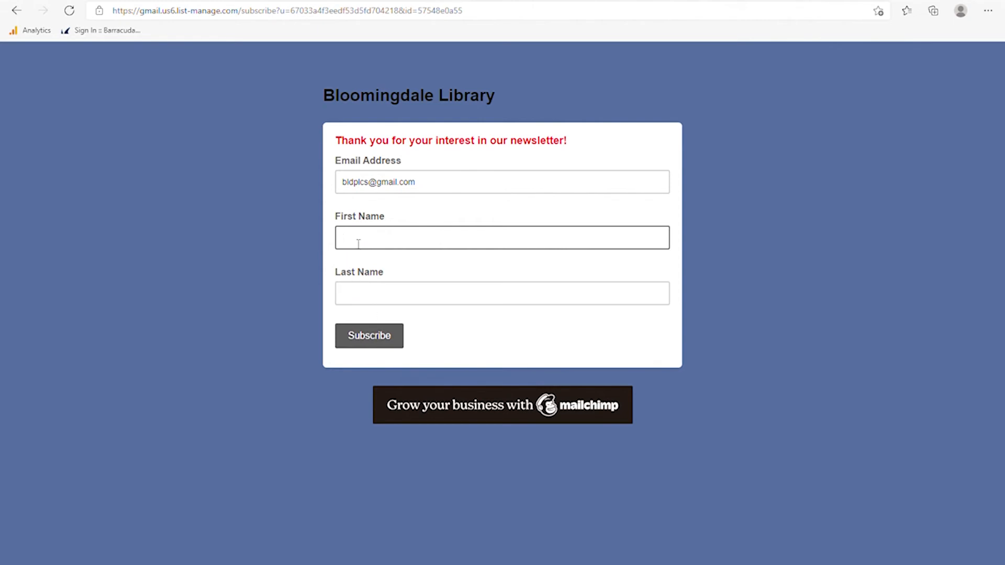
pyautogui.press('Tab')
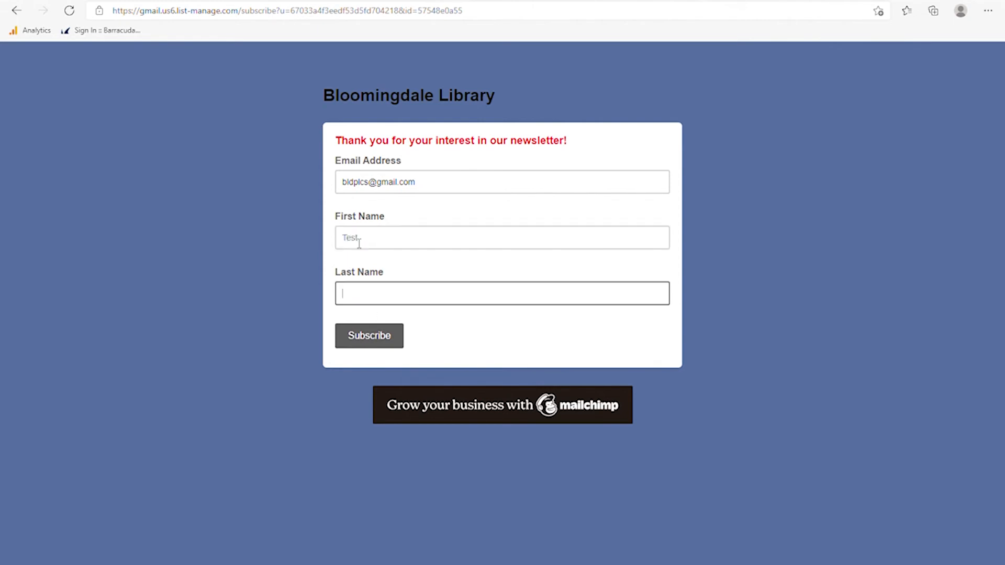
pyautogui.write('LibraryMadeup')
pyautogui.click(366, 342)
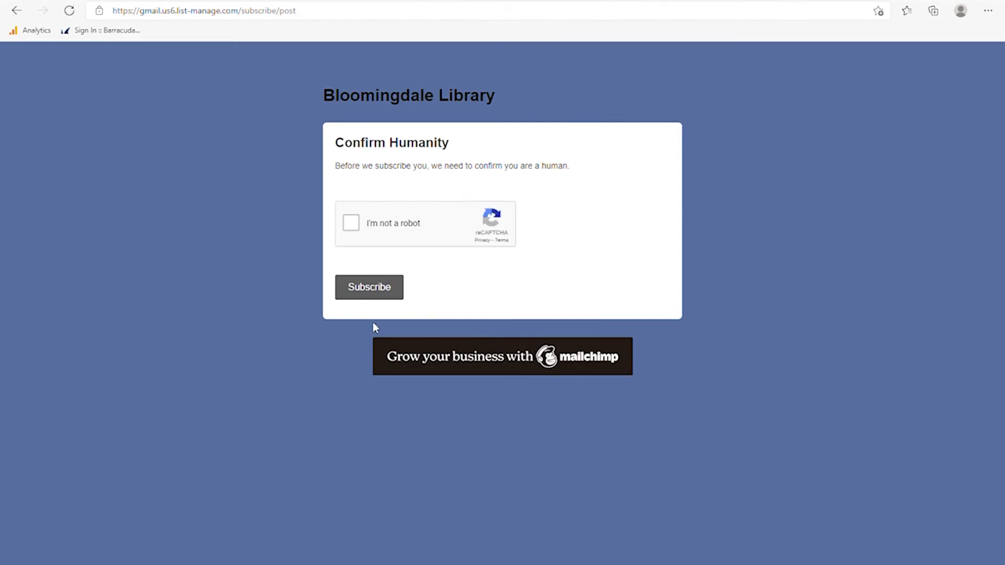
pyautogui.click(352, 223)
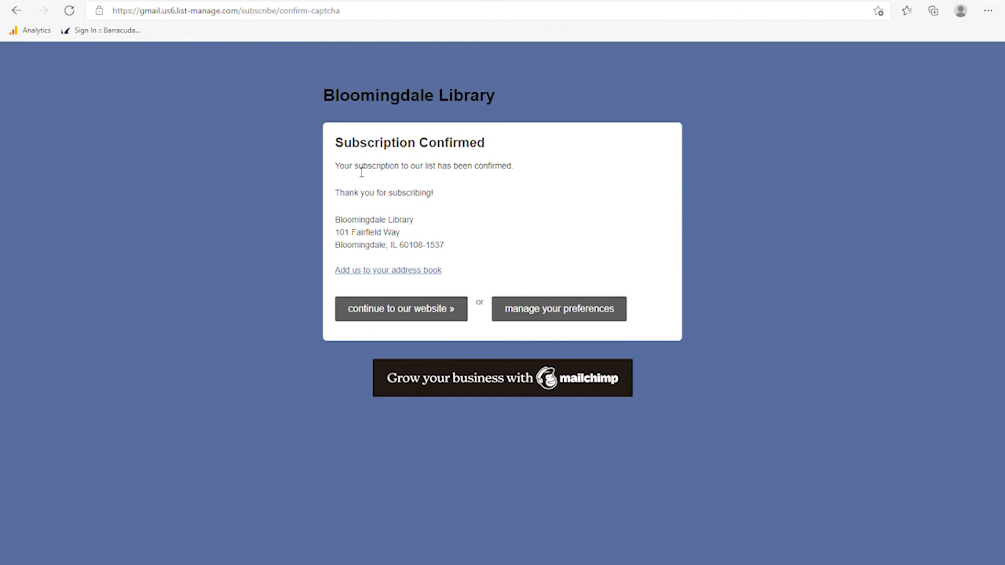
pyautogui.click(376, 1)
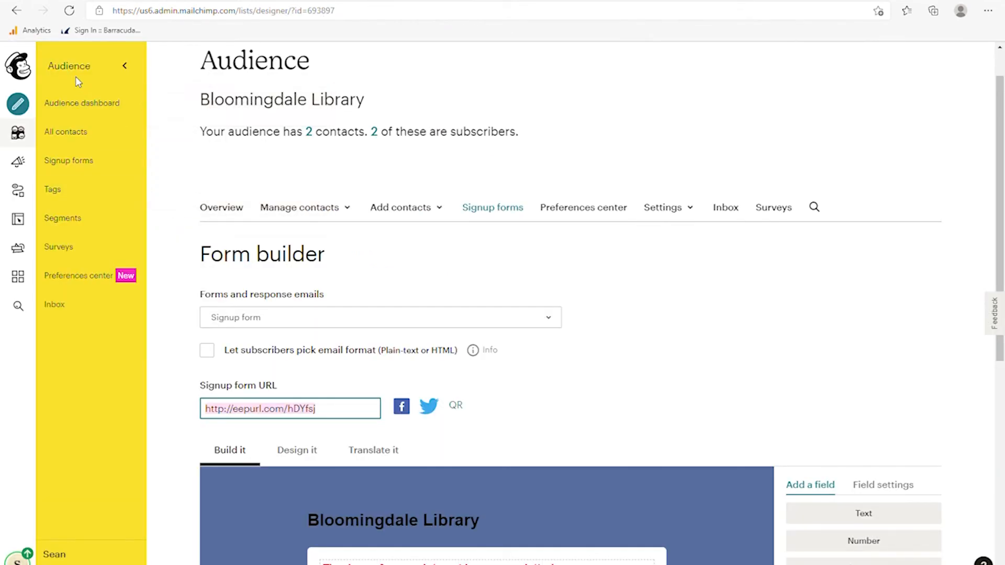
# - Reload the Audience dashboard to show 3 subscribed contacts and open Manage Audience
pyautogui.click(83, 104)
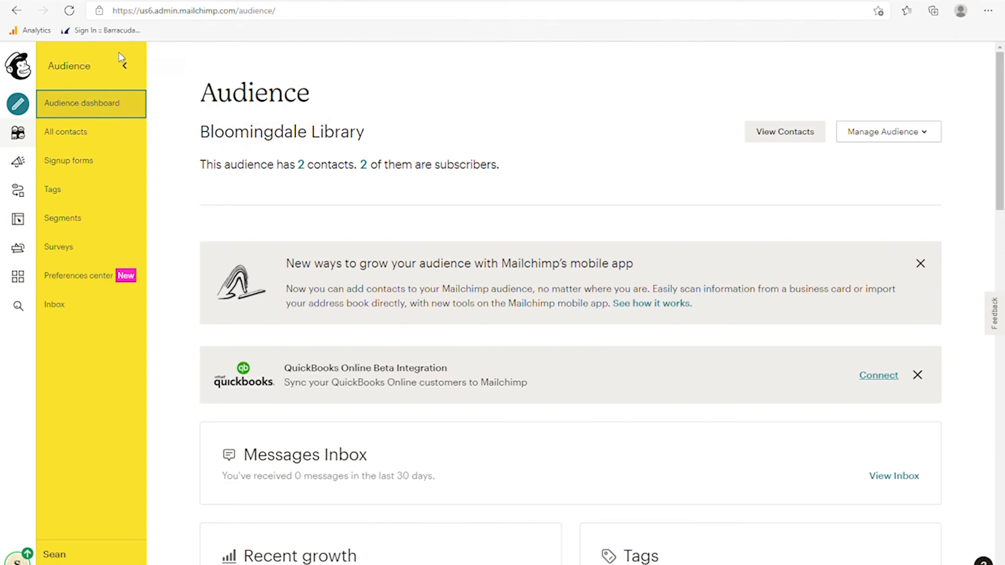
pyautogui.click(69, 10)
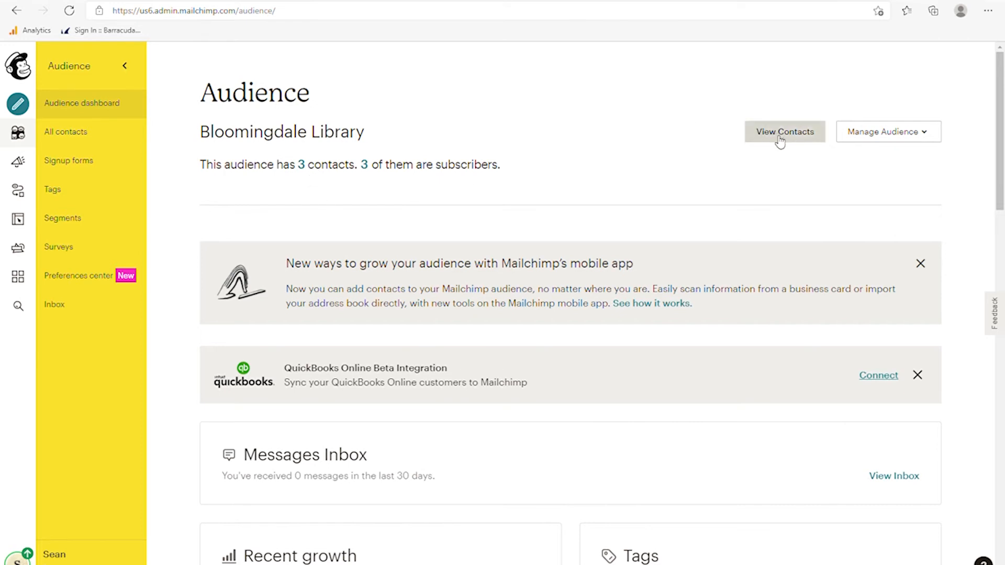
pyautogui.click(865, 136)
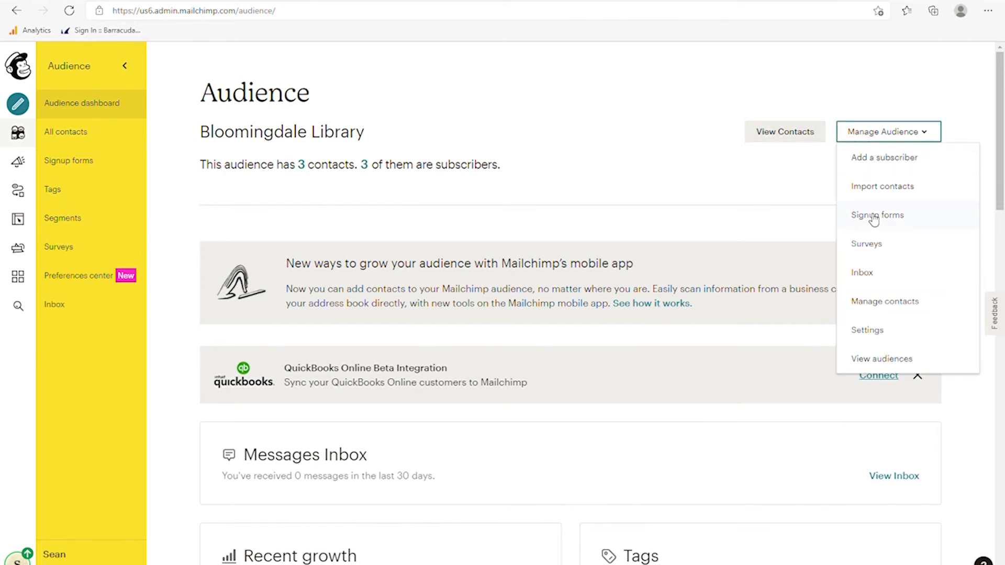
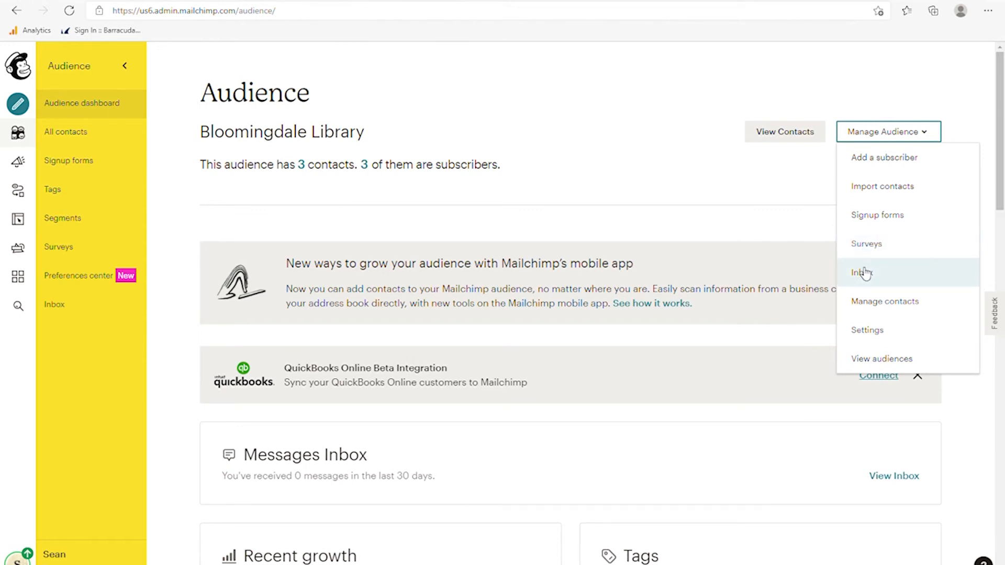
# - Show all three Bloomingdale Library contacts under Manage contacts and select the test contact
pyautogui.click(875, 304)
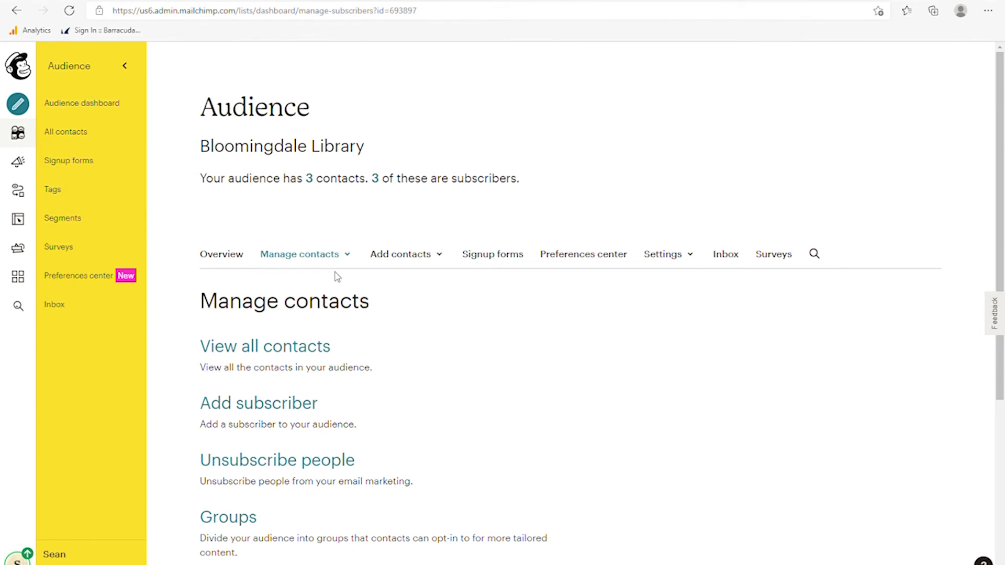
pyautogui.click(266, 349)
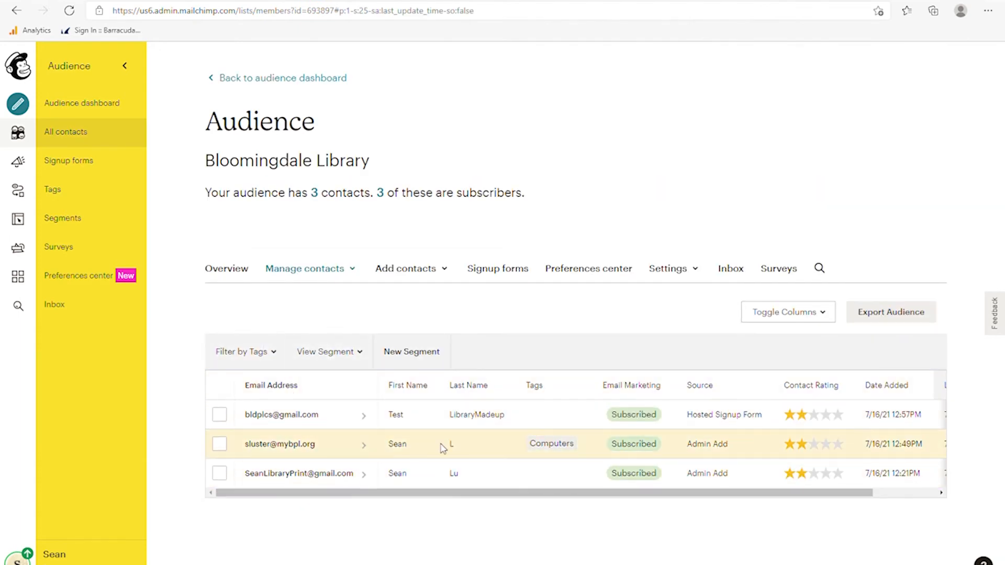
pyautogui.click(220, 415)
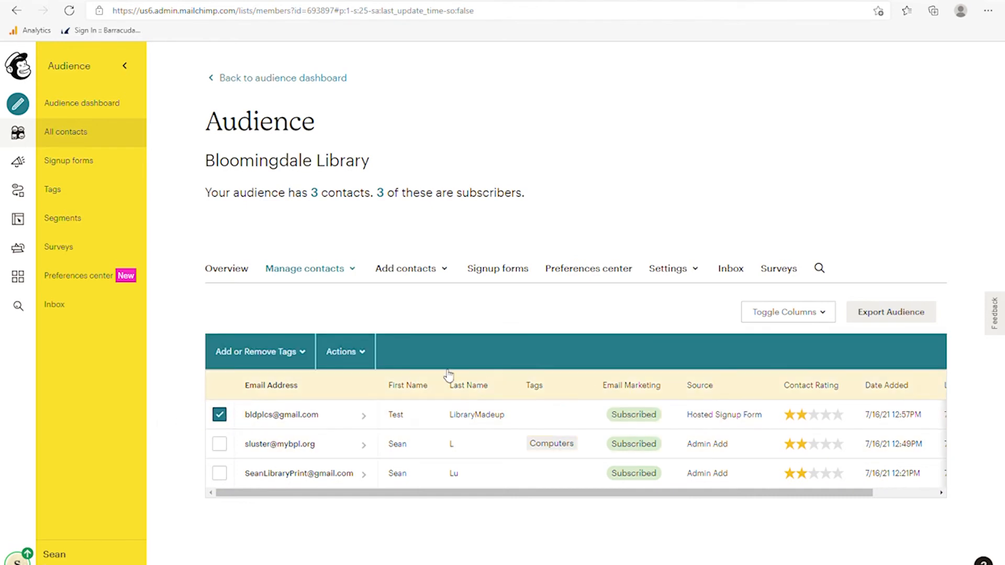
# - Archive the selected test contact through bulk Actions and confirm
pyautogui.click(366, 357)
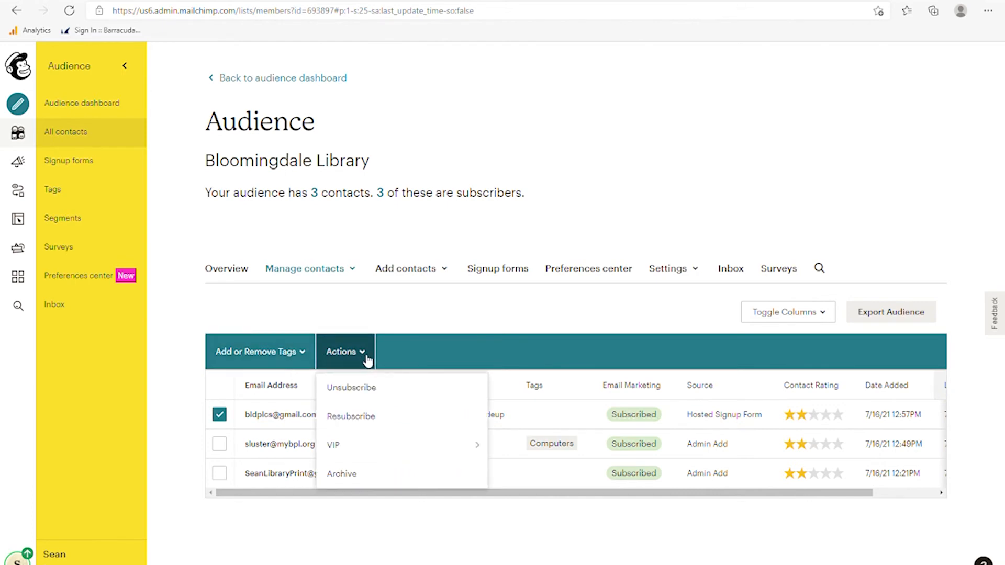
pyautogui.click(345, 474)
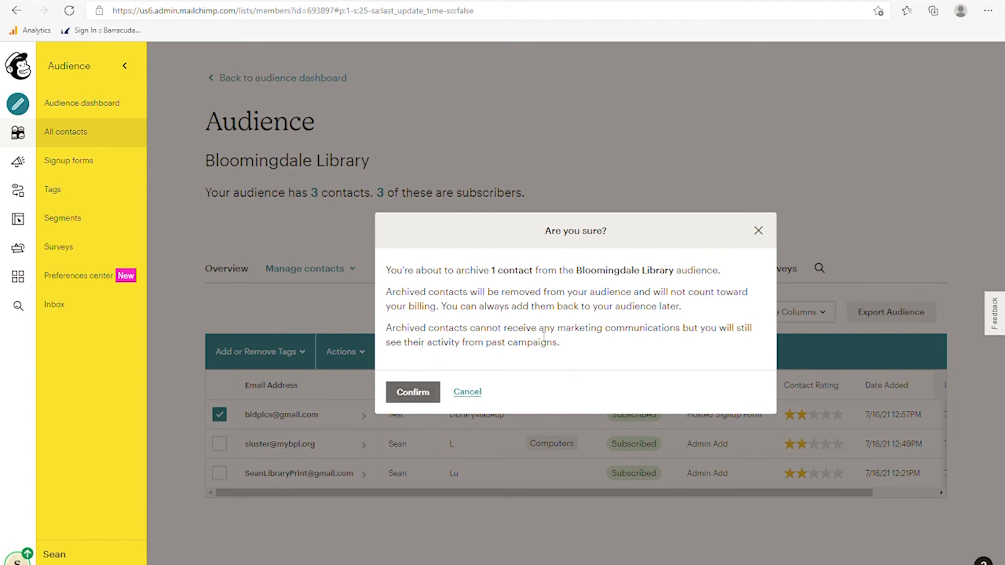
pyautogui.click(417, 393)
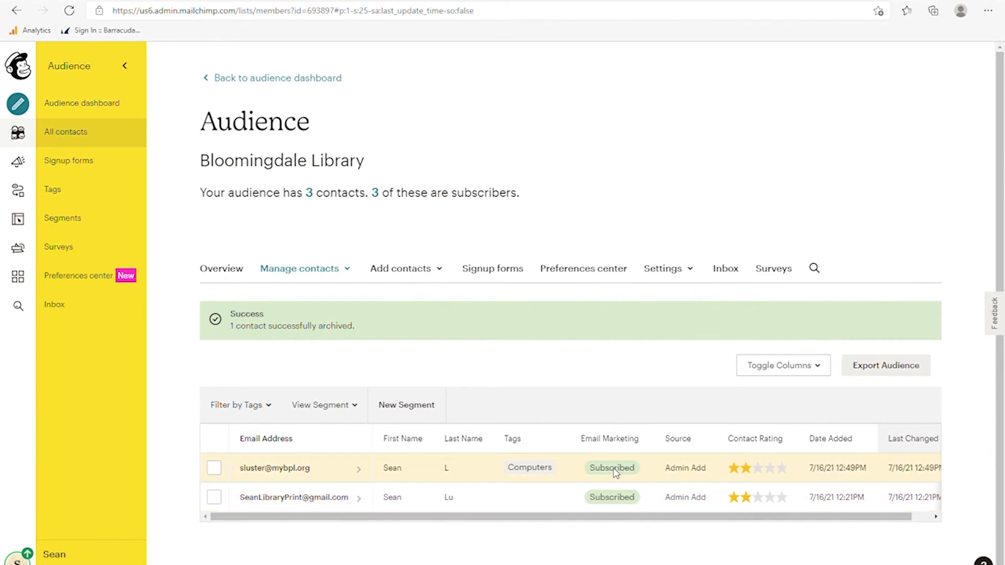
# - Unsubscribe the contact tagged Computers and confirm
pyautogui.click(214, 468)
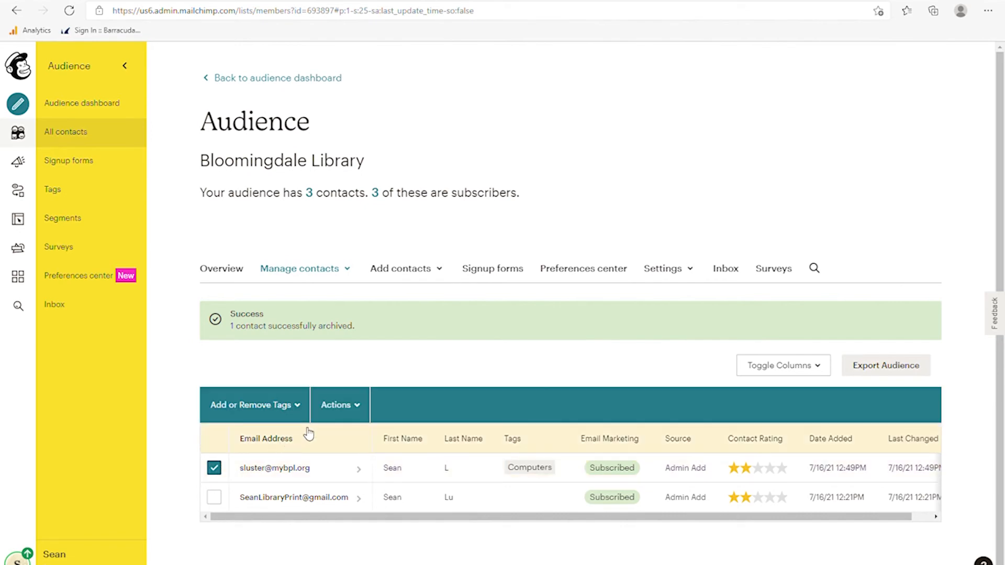
pyautogui.click(343, 405)
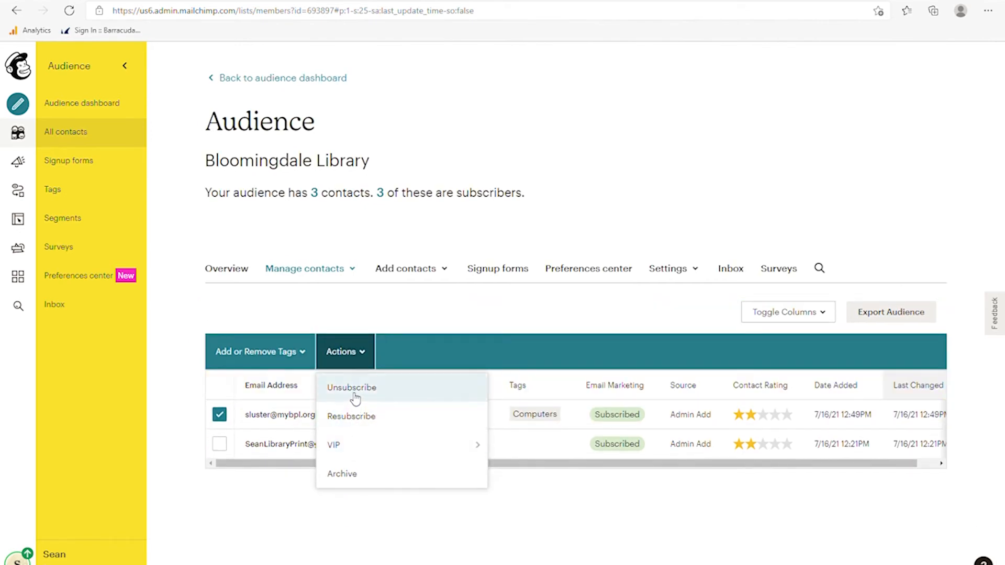
pyautogui.click(354, 392)
pyautogui.click(422, 378)
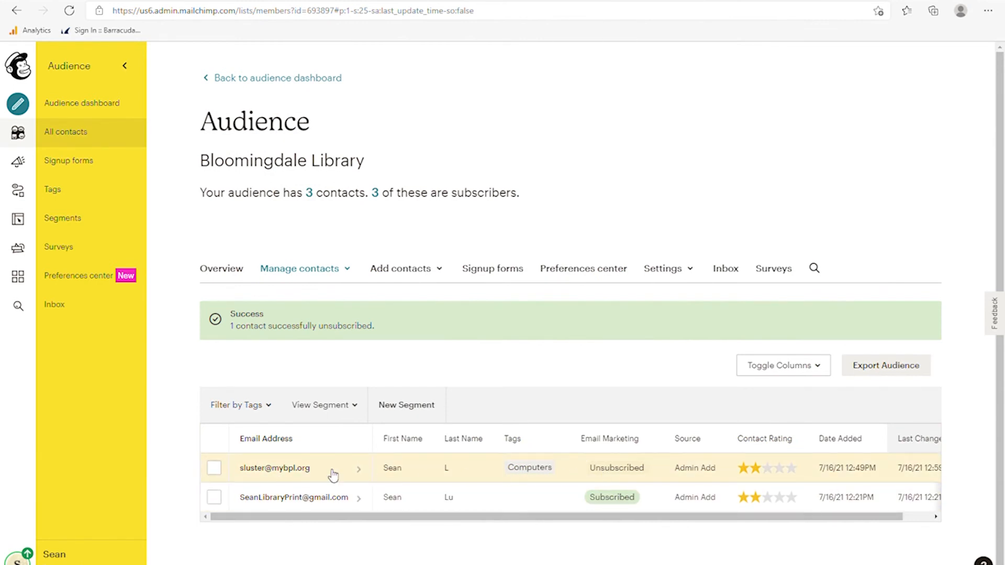
# - Resubscribe the Computers-tagged contact so both contacts are Subscribed
pyautogui.click(214, 468)
pyautogui.click(327, 415)
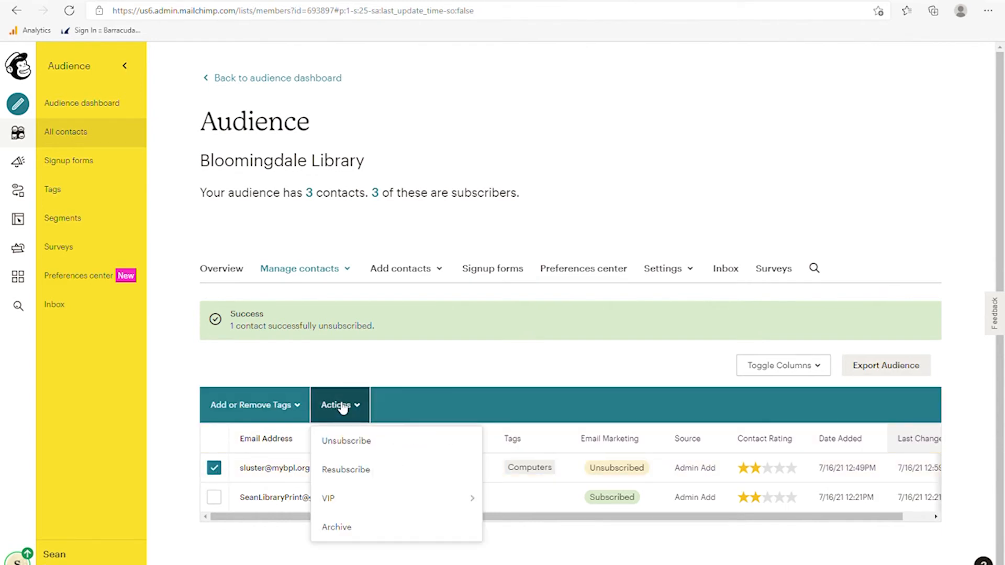
pyautogui.click(344, 474)
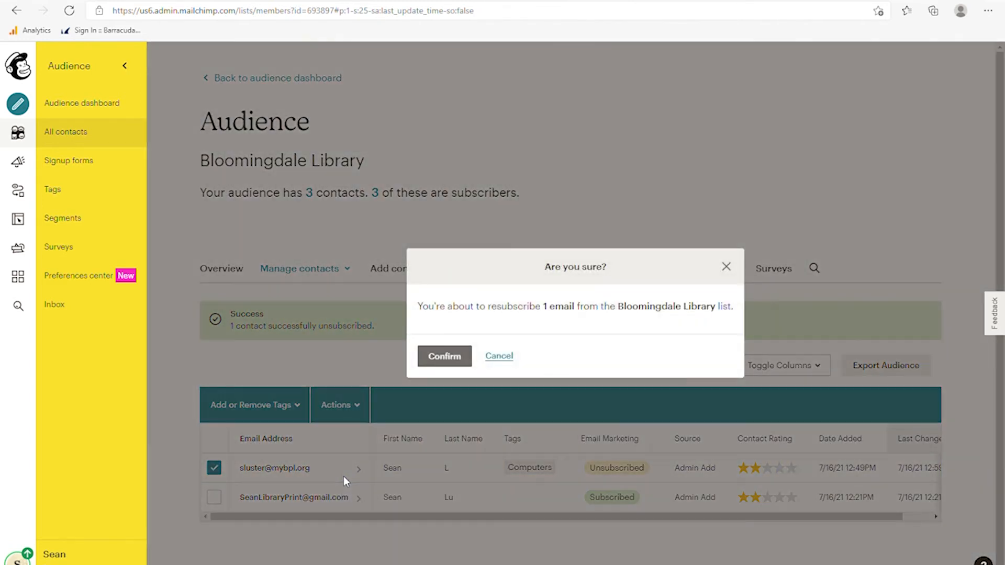
pyautogui.click(443, 357)
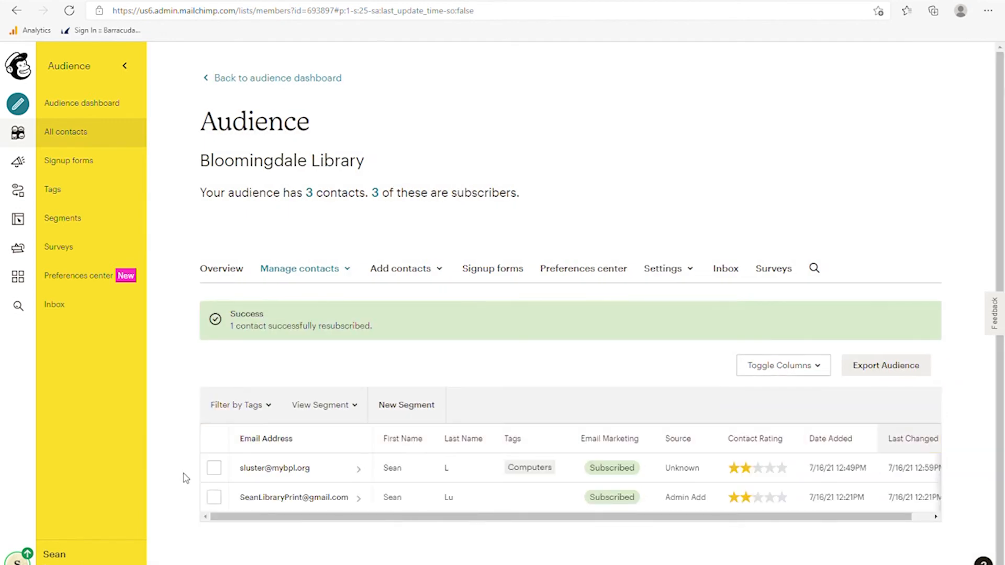
pyautogui.click(214, 469)
pyautogui.click(346, 413)
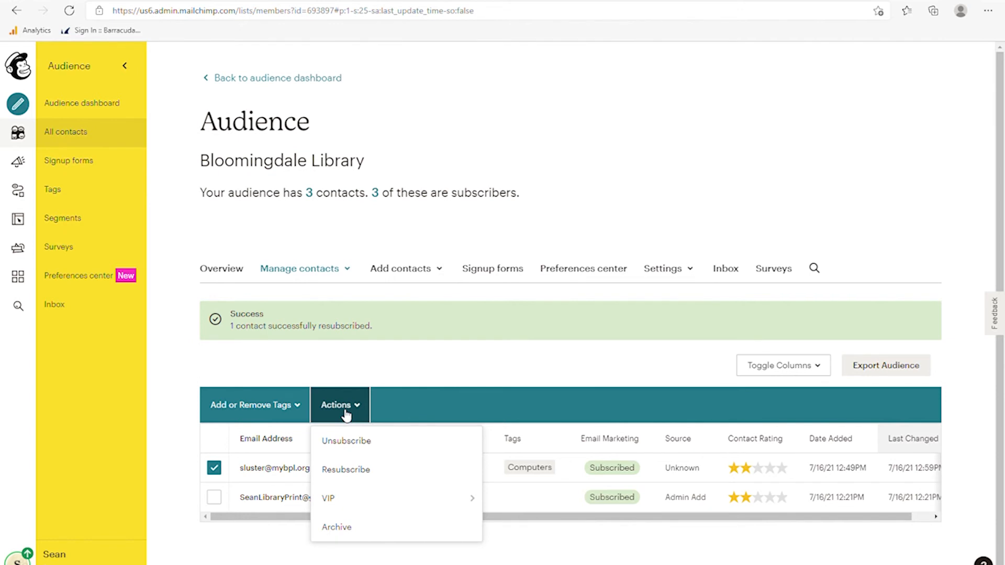
pyautogui.click(343, 359)
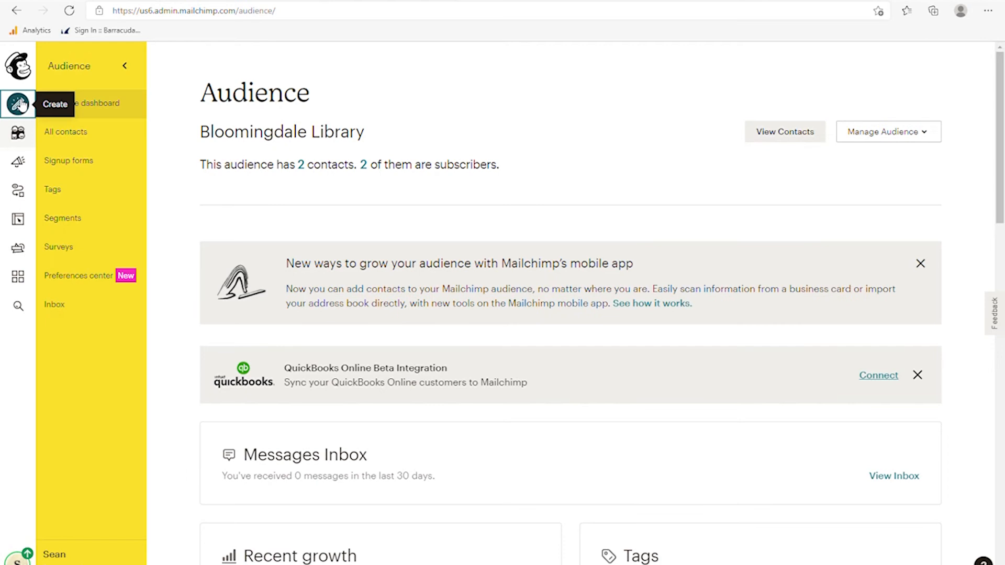
# - Create a Regular email campaign named 'Summer Library News'
pyautogui.click(18, 103)
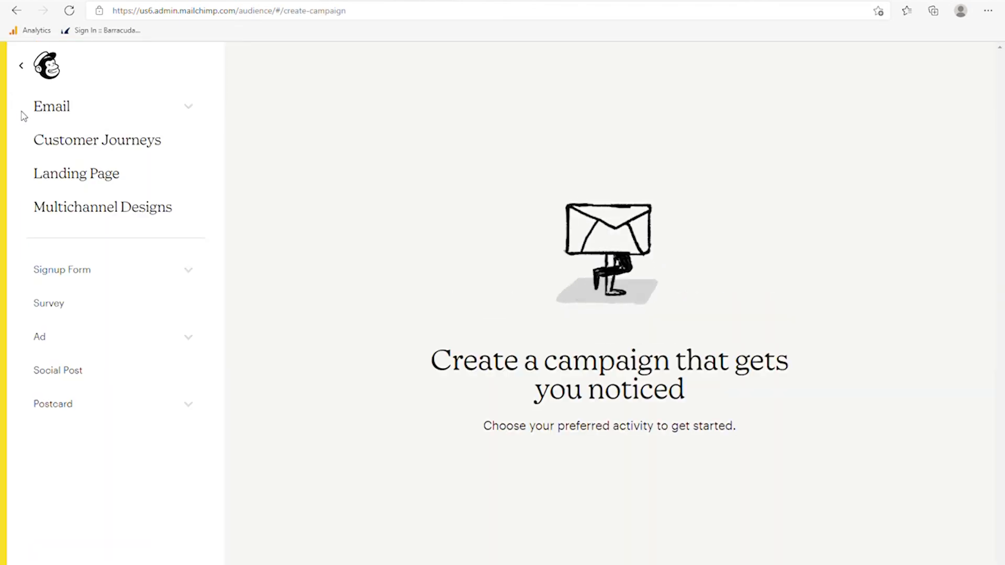
pyautogui.click(58, 116)
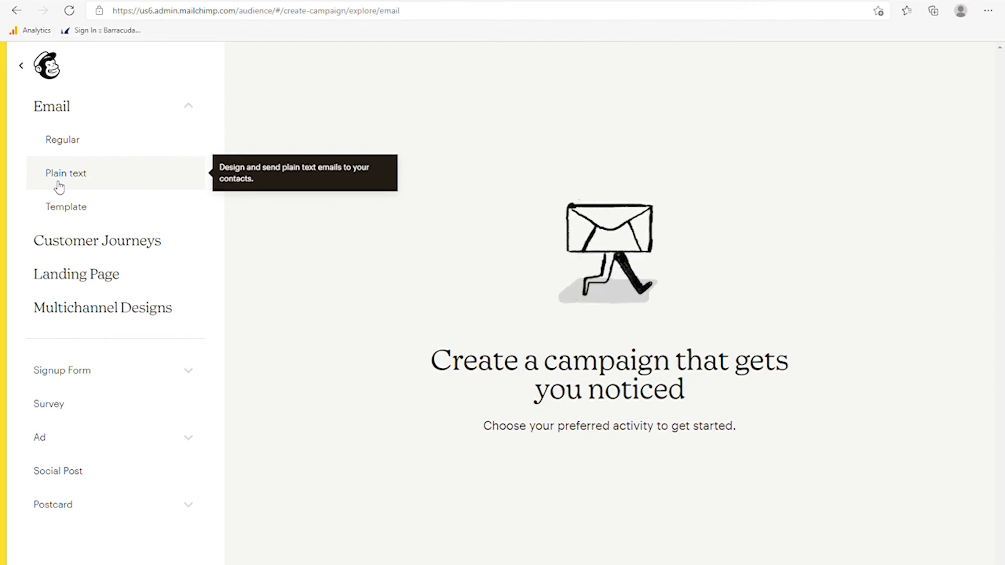
pyautogui.click(75, 150)
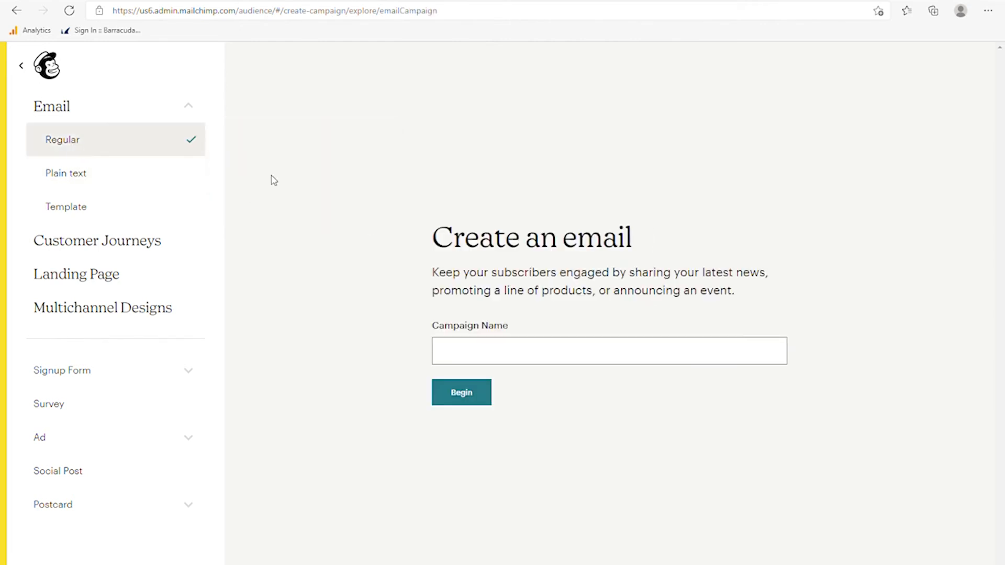
pyautogui.click(471, 359)
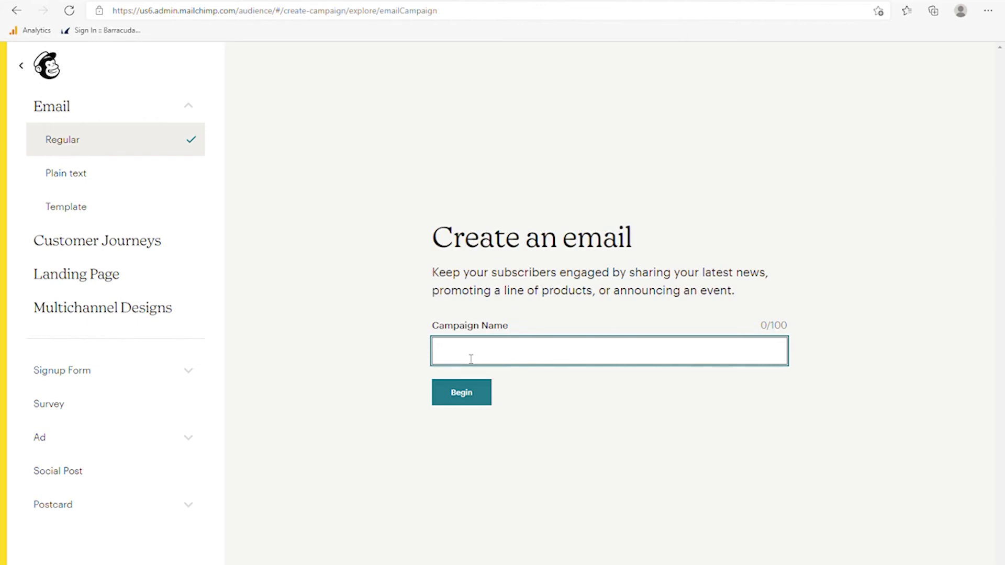
pyautogui.write('Summer Library News')
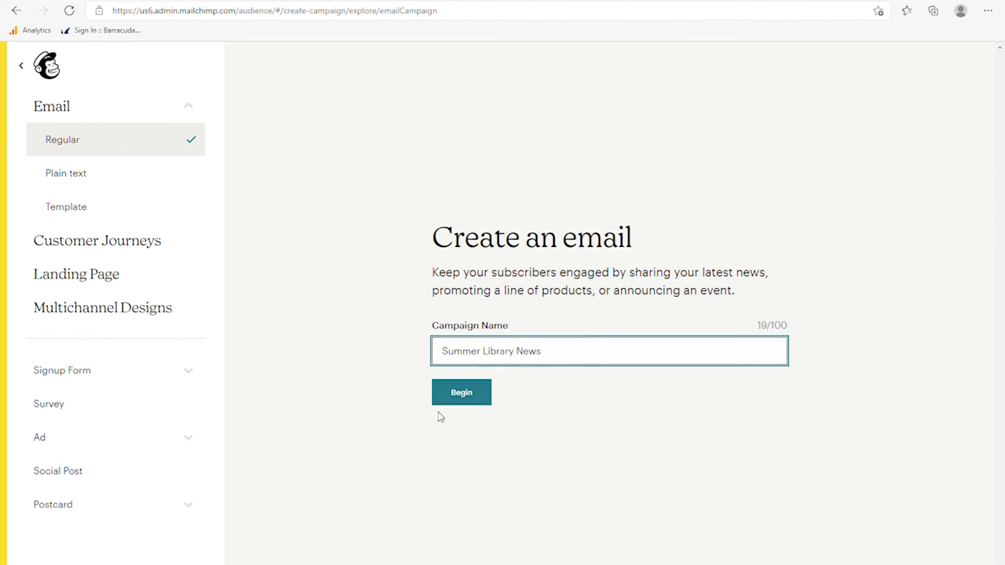
pyautogui.click(464, 403)
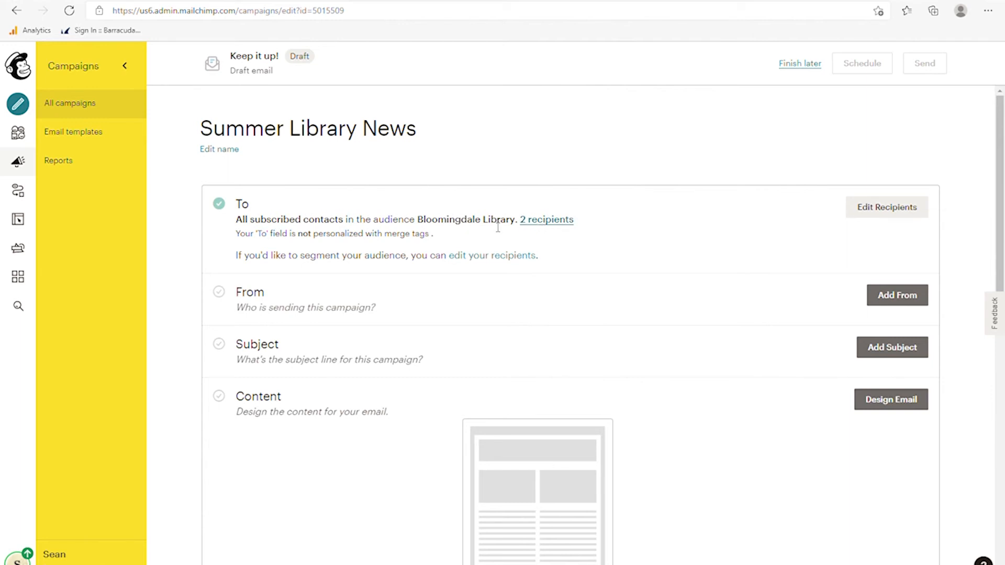
# - Send to All subscribers and personalize the To field with *|FNAME|* *|LNAME|*
pyautogui.click(870, 217)
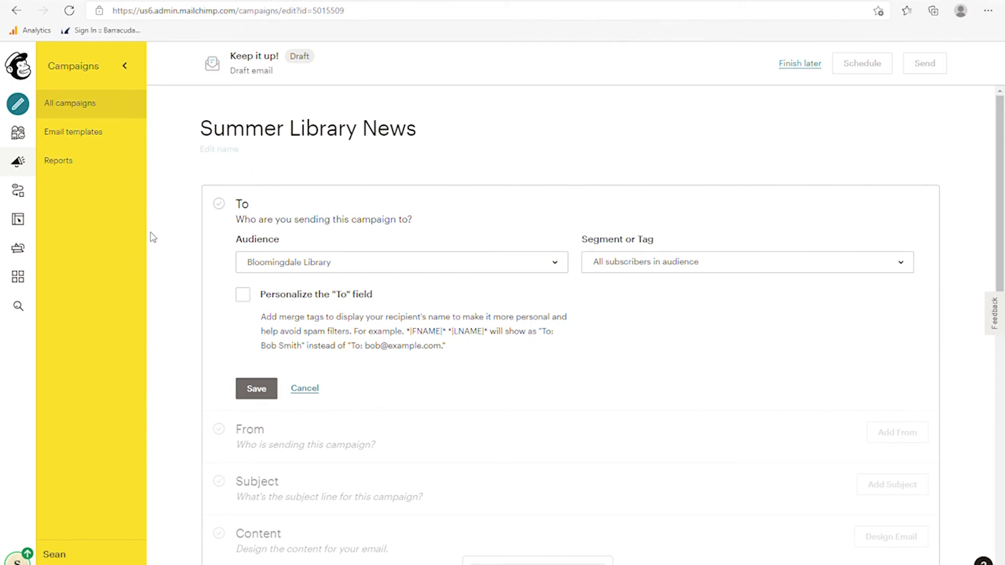
pyautogui.click(288, 268)
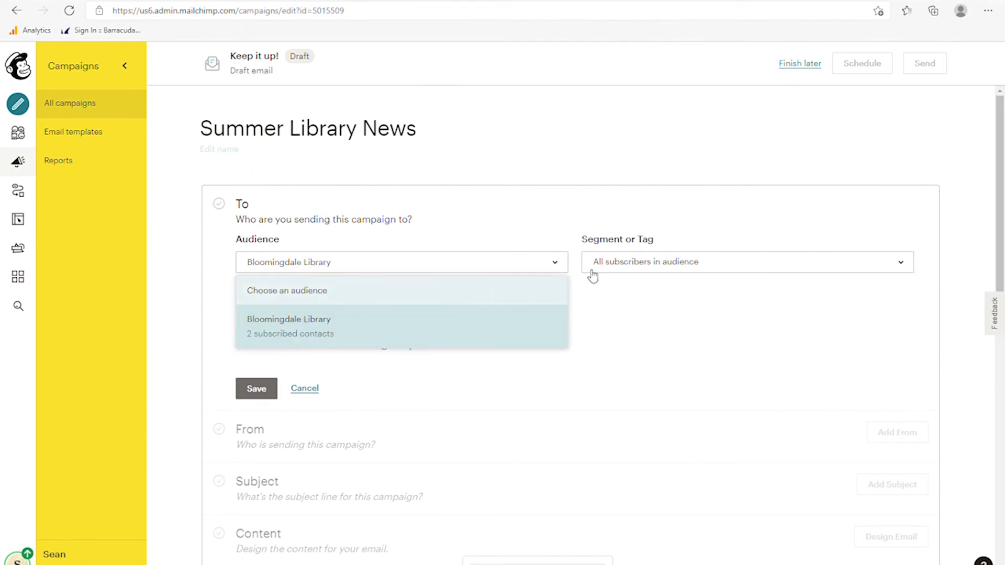
pyautogui.click(638, 268)
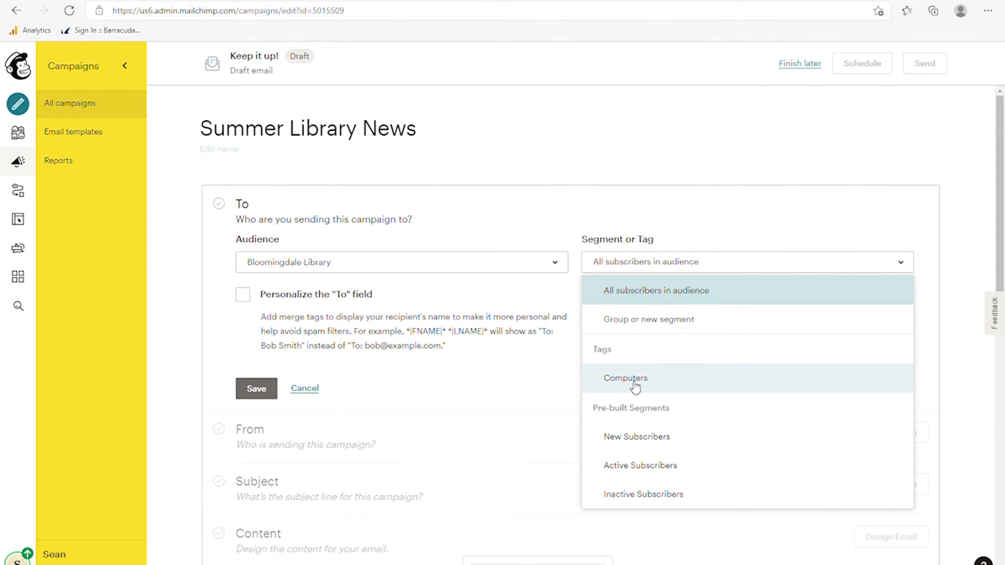
pyautogui.click(649, 295)
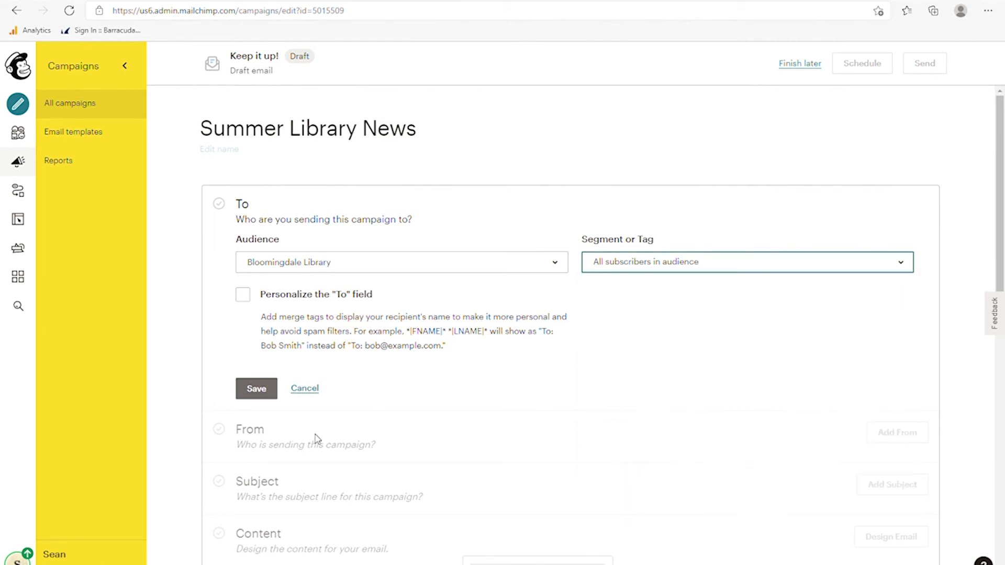
pyautogui.click(243, 296)
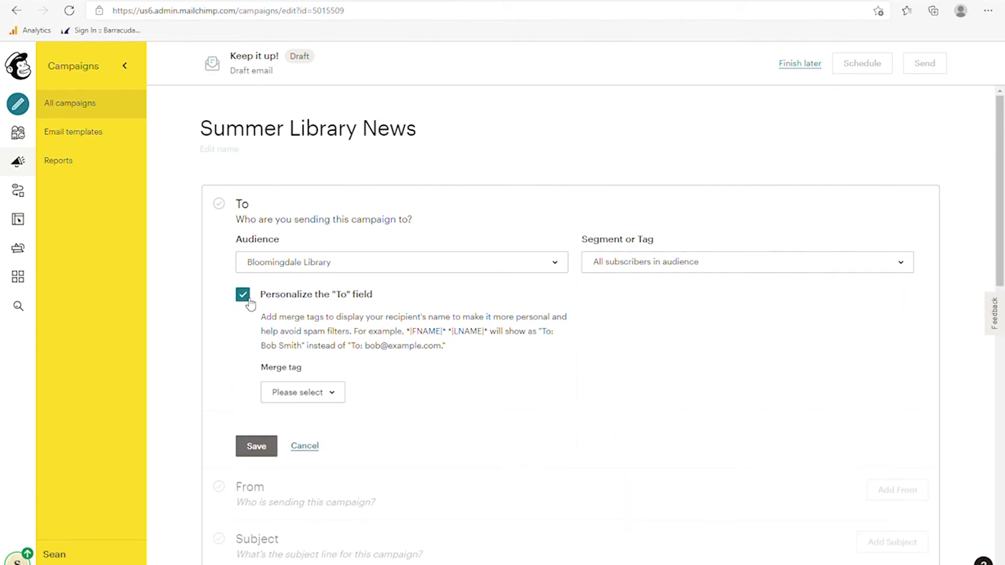
pyautogui.click(339, 398)
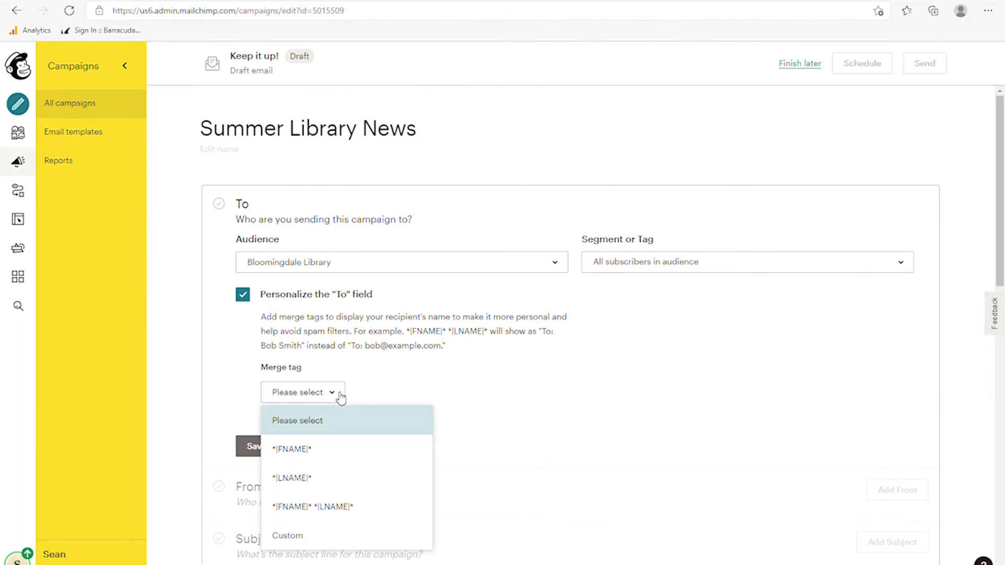
pyautogui.click(303, 508)
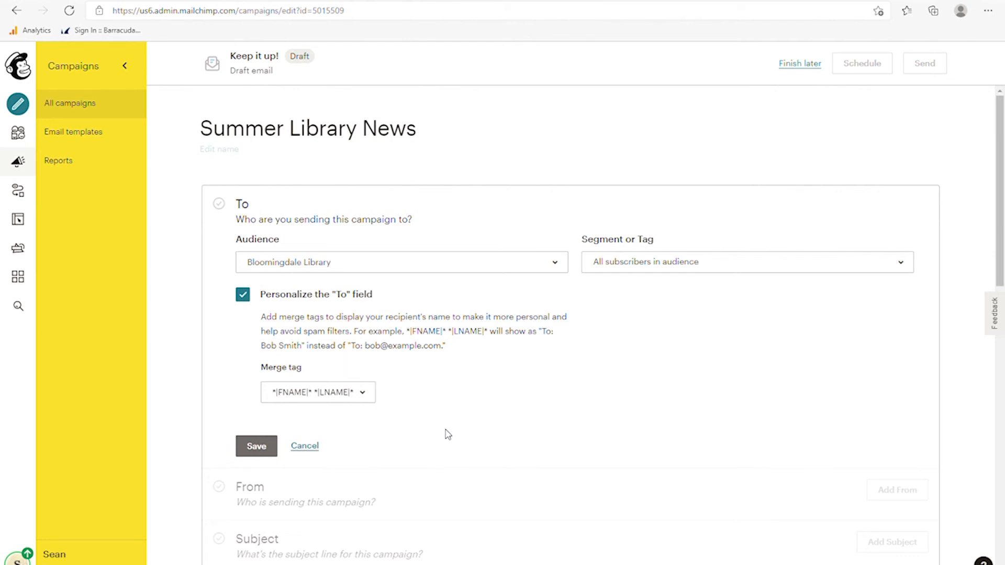
pyautogui.click(256, 448)
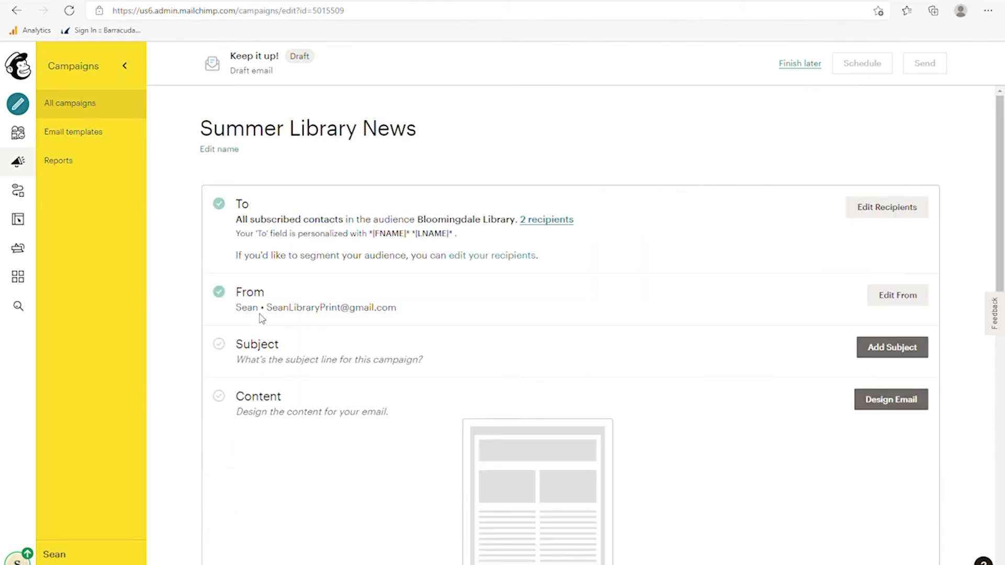
# - Change the From name to 'Bloomingdale Public Library' and save the sender details
pyautogui.scroll(-2, 838, 299)
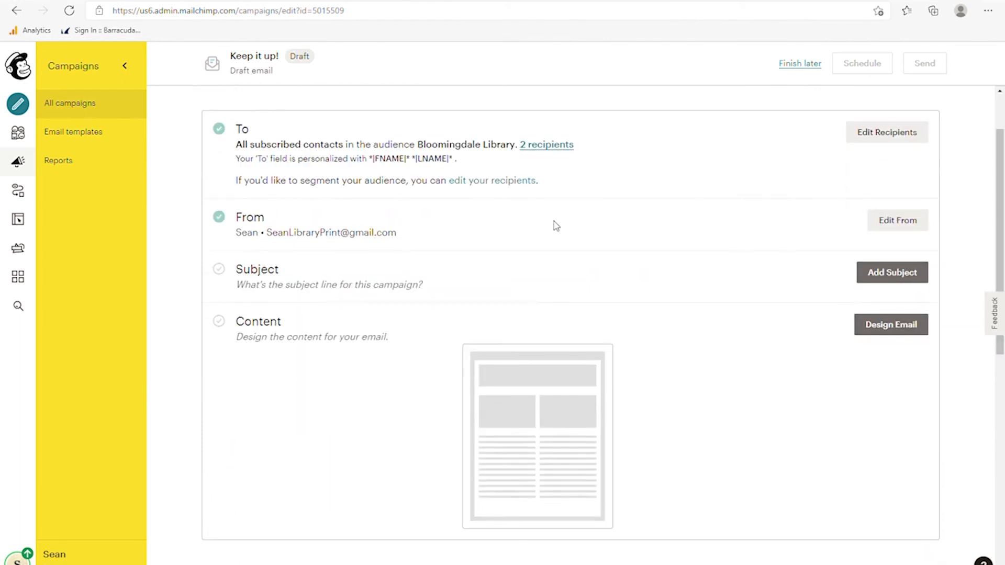
pyautogui.click(890, 226)
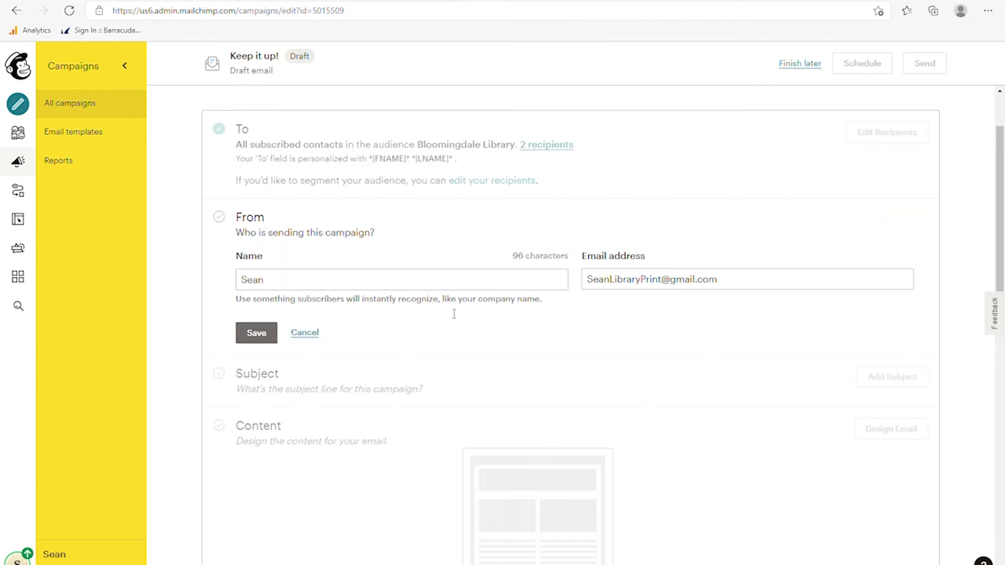
pyautogui.moveTo(339, 285); pyautogui.dragTo(235, 283)
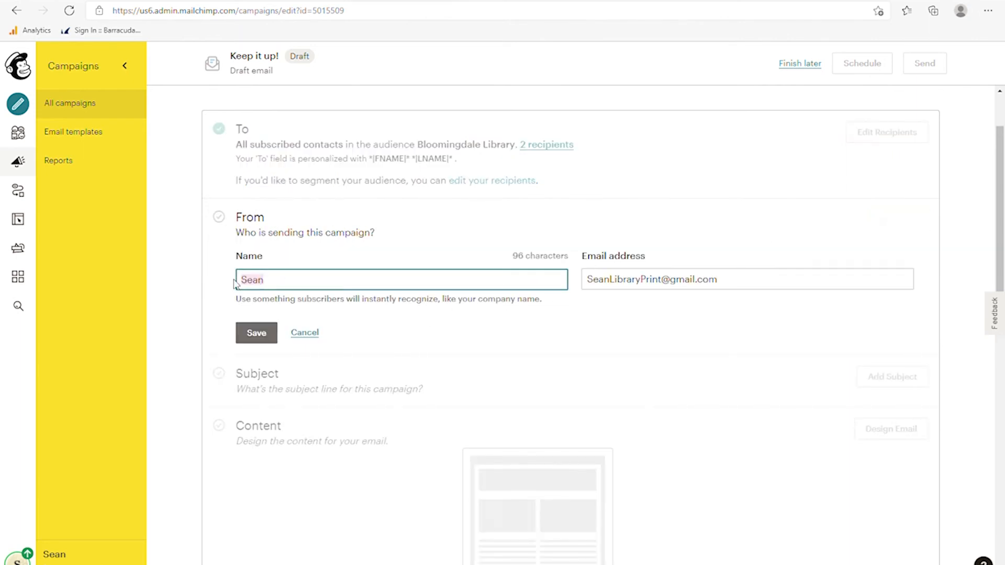
pyautogui.write('Blooming')
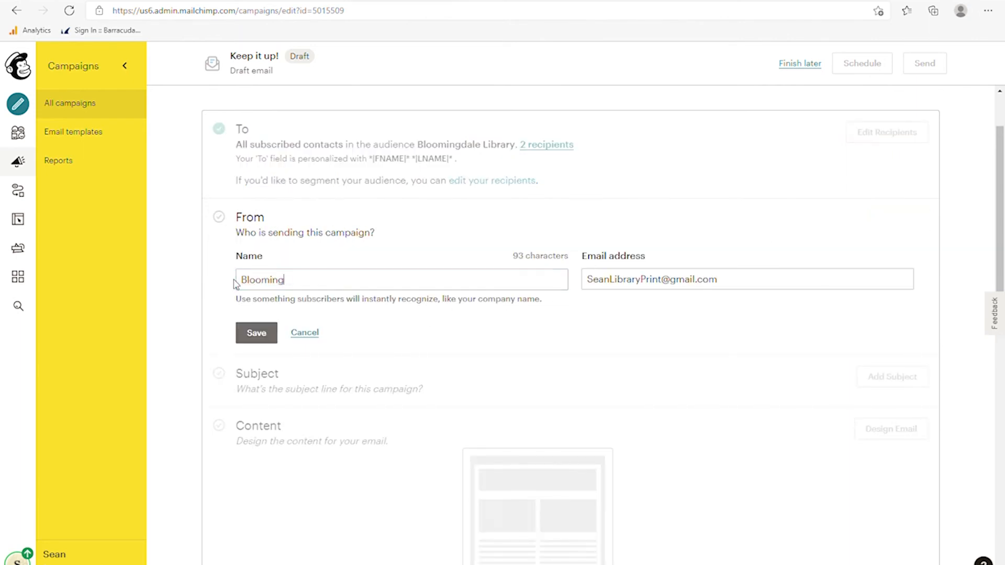
pyautogui.write('dale Public Library')
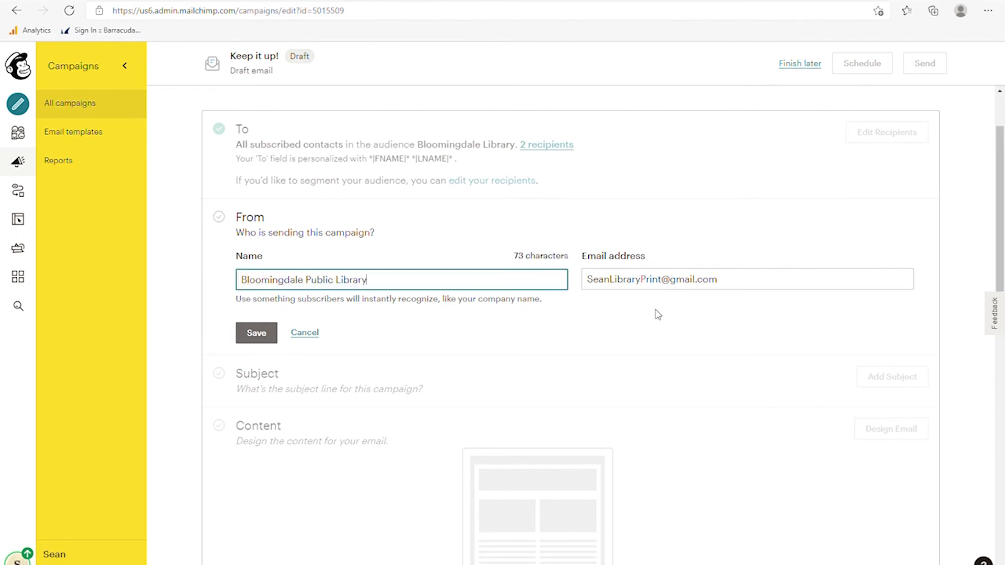
pyautogui.click(734, 285)
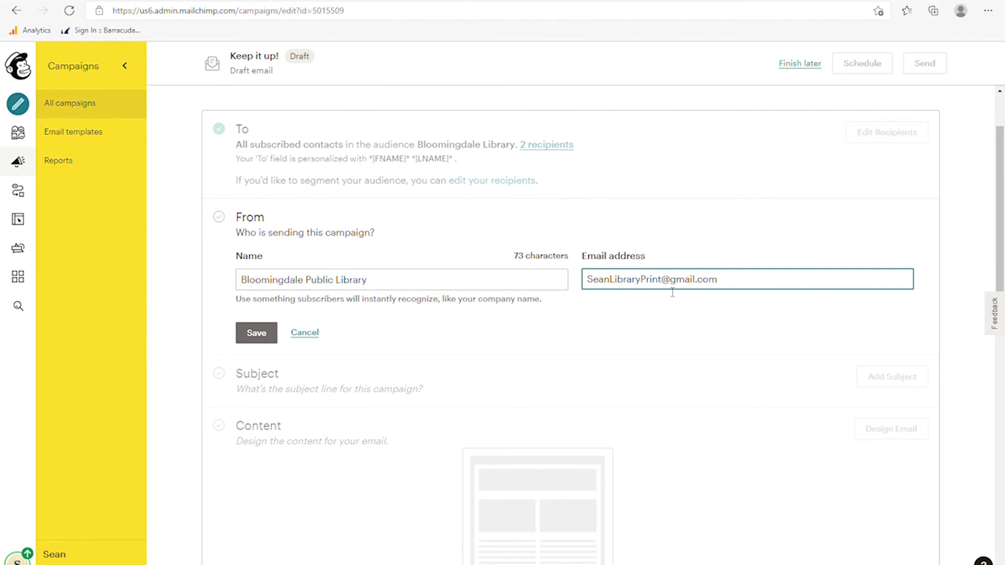
pyautogui.click(505, 306)
pyautogui.click(257, 341)
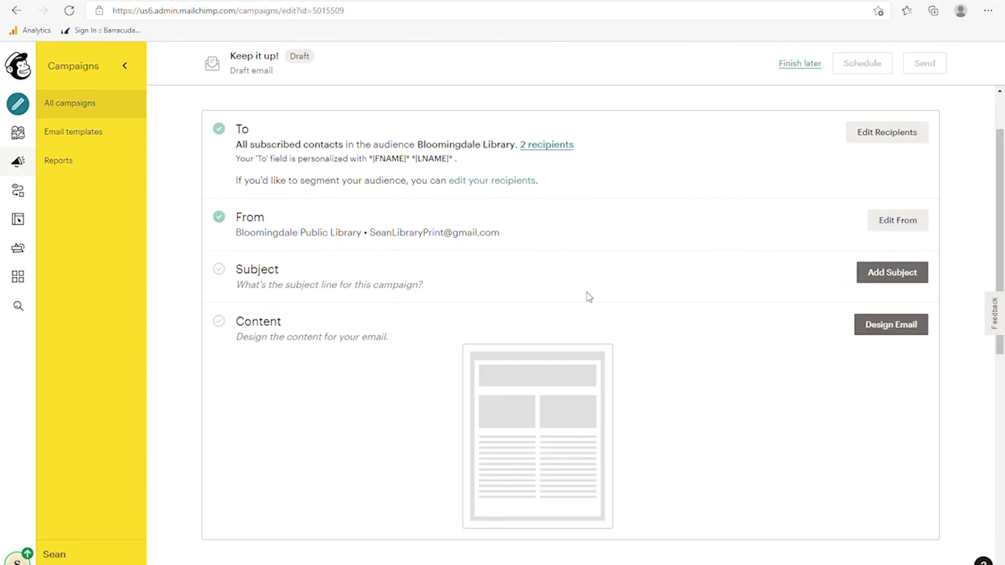
# - Enter the subject line 'Summer Concerts coming soon!', replacing the initial draft text
pyautogui.click(885, 274)
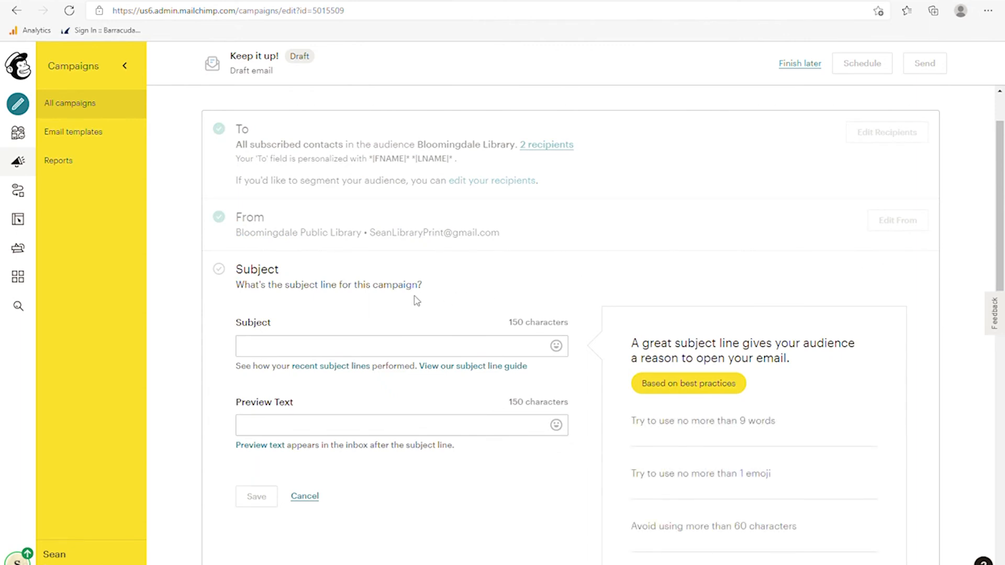
pyautogui.click(369, 353)
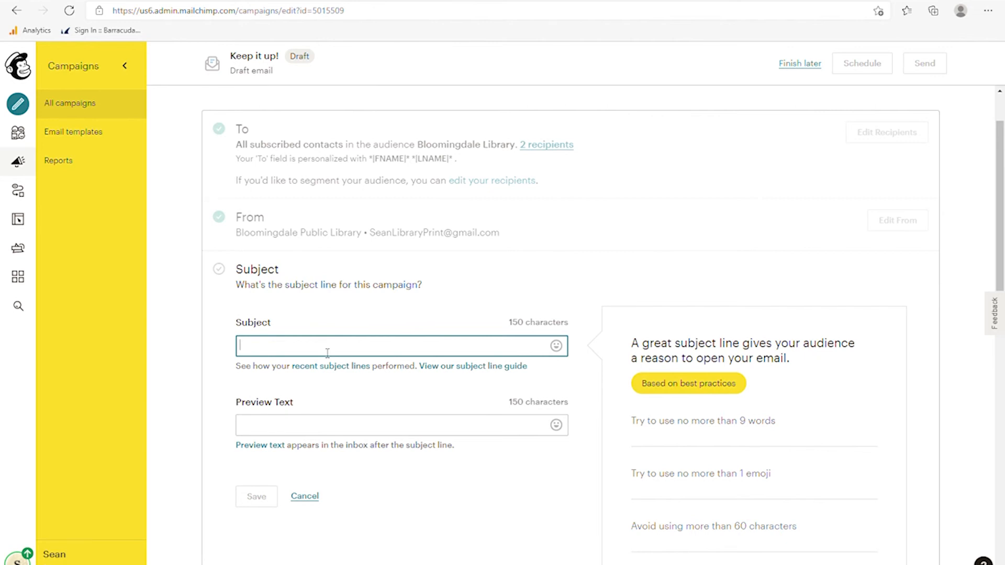
pyautogui.write('Library ')
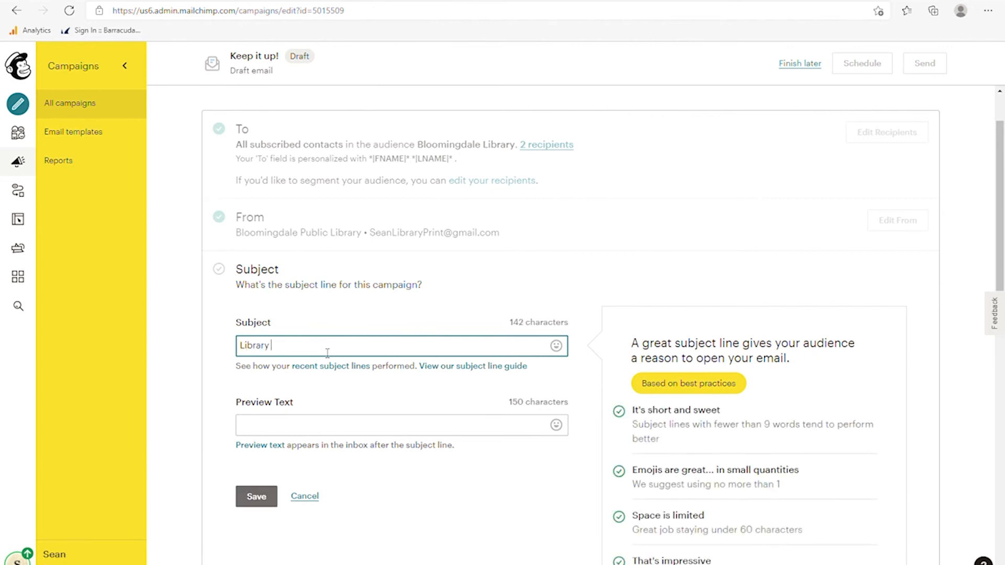
pyautogui.write('News')
pyautogui.hotkey('ctrl', 'a')
pyautogui.write('Summer Concerts coming soon!')
pyautogui.scroll(-2, 869, 421)
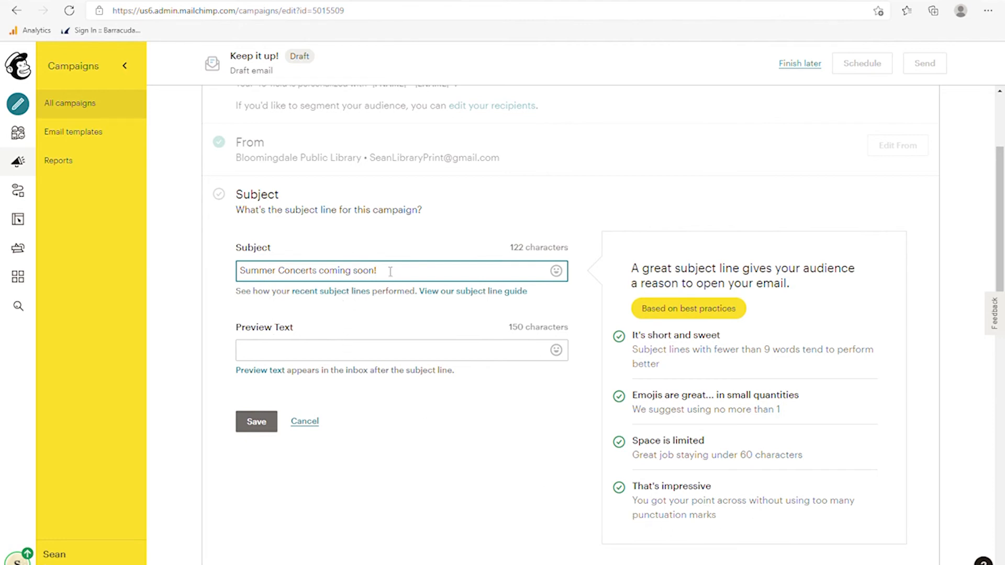
pyautogui.click(317, 359)
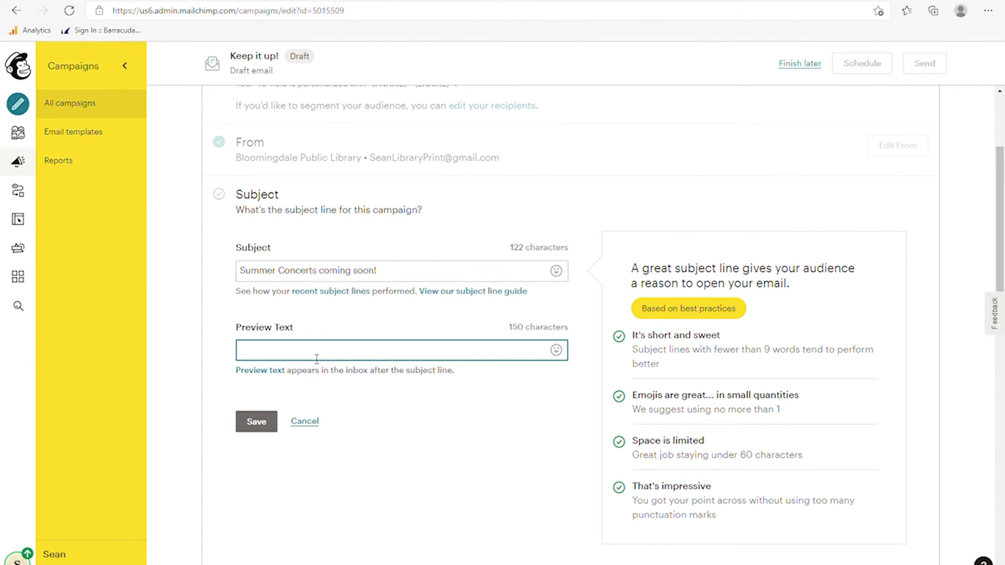
# - Add preview text 'Coming to the library and the park district we have several local bands' and save
pyautogui.write('Coming to the library ')
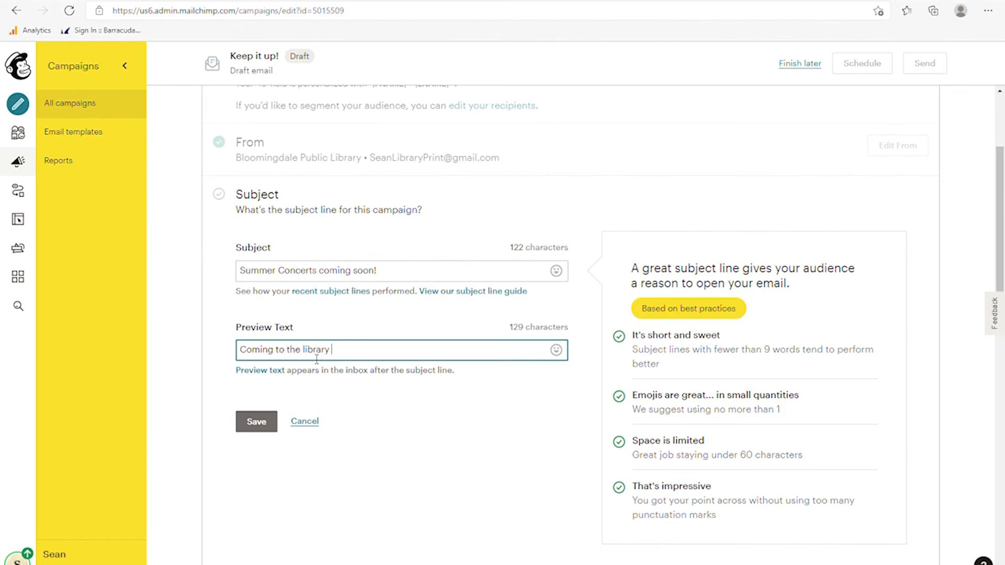
pyautogui.write('and the park district we have s')
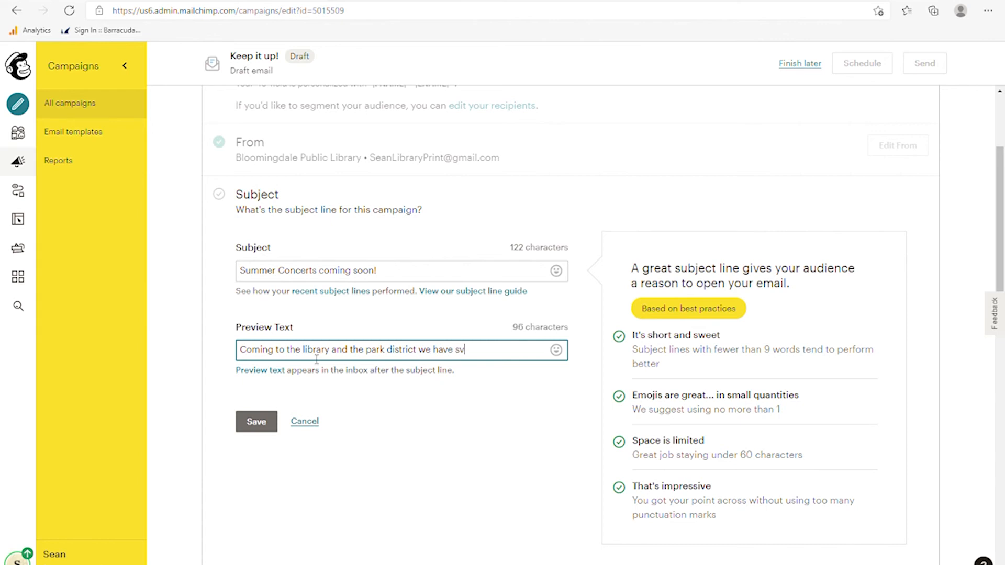
pyautogui.write('everal local bands')
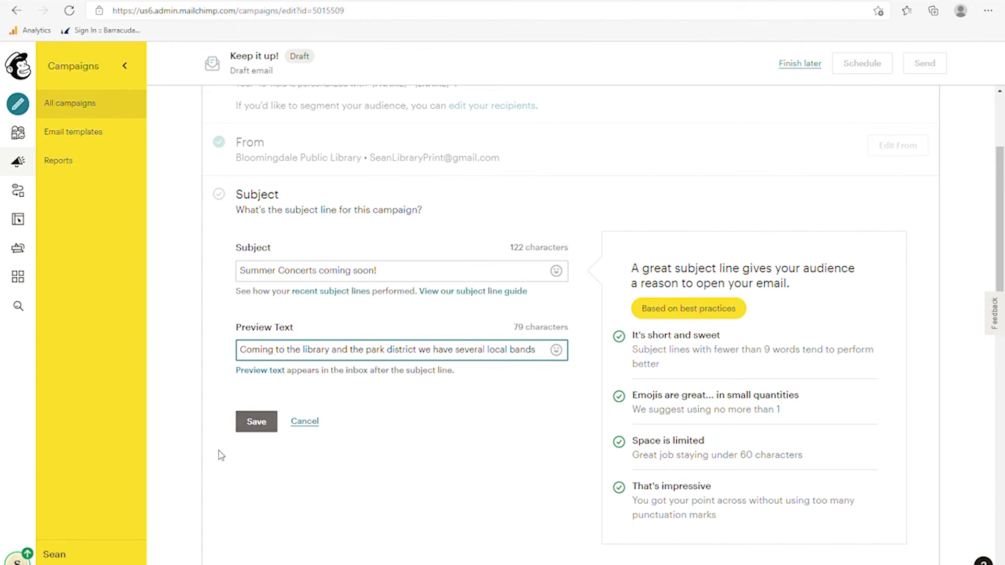
pyautogui.click(262, 426)
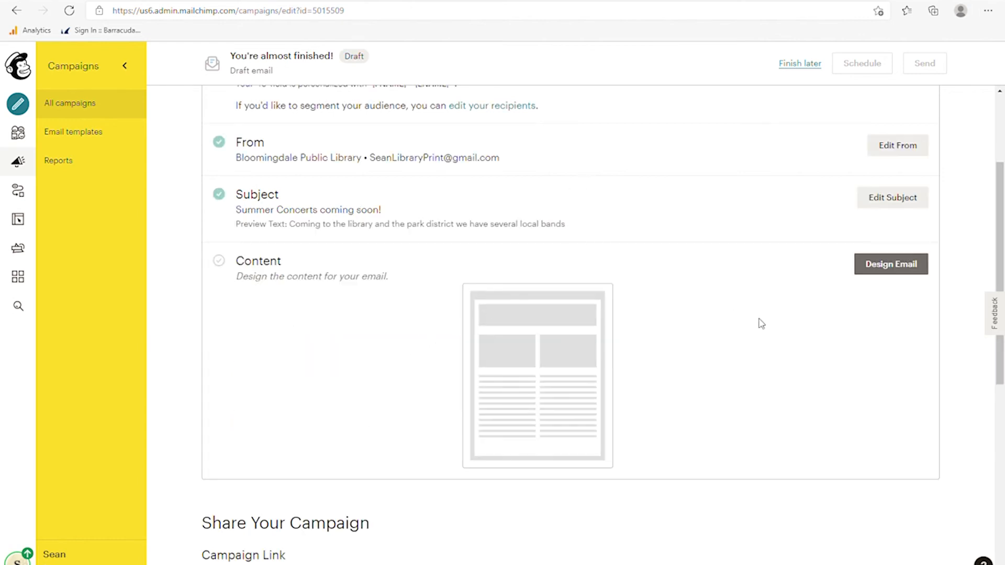
# - Open the email designer and look through the Themes, Saved templates, Campaigns and Code your own tabs
pyautogui.scroll(-1, 772, 333)
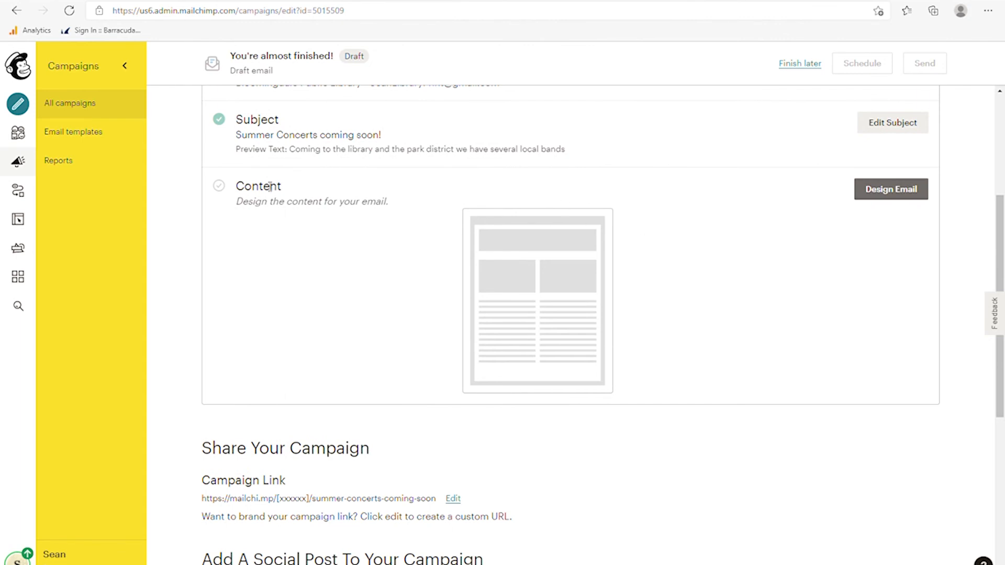
pyautogui.click(892, 194)
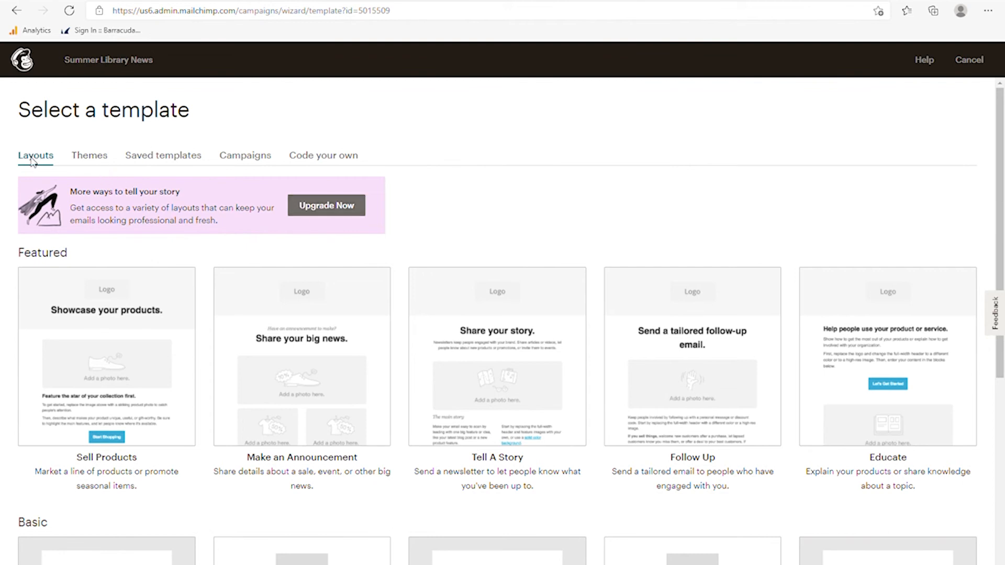
pyautogui.click(83, 162)
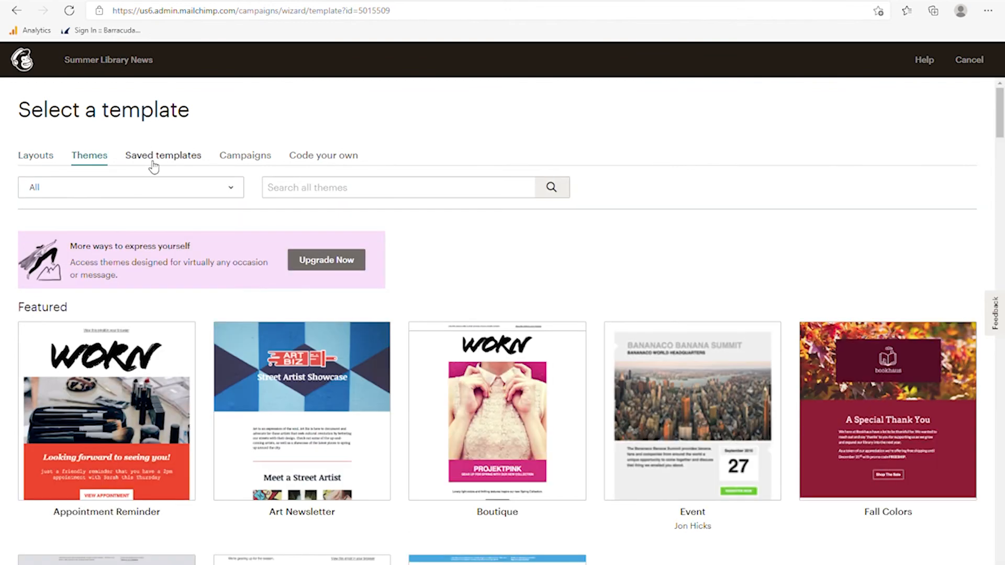
pyautogui.click(150, 164)
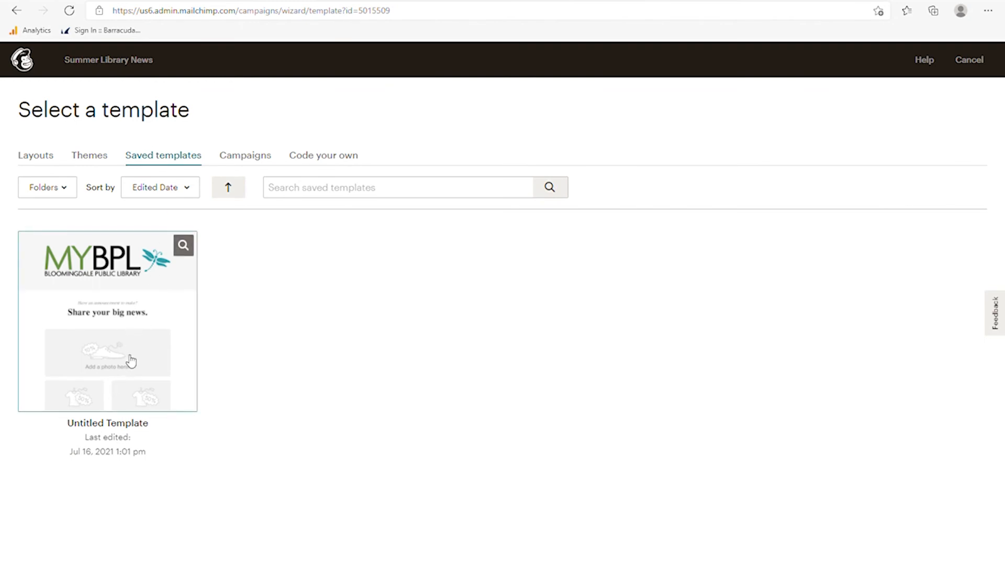
pyautogui.click(240, 165)
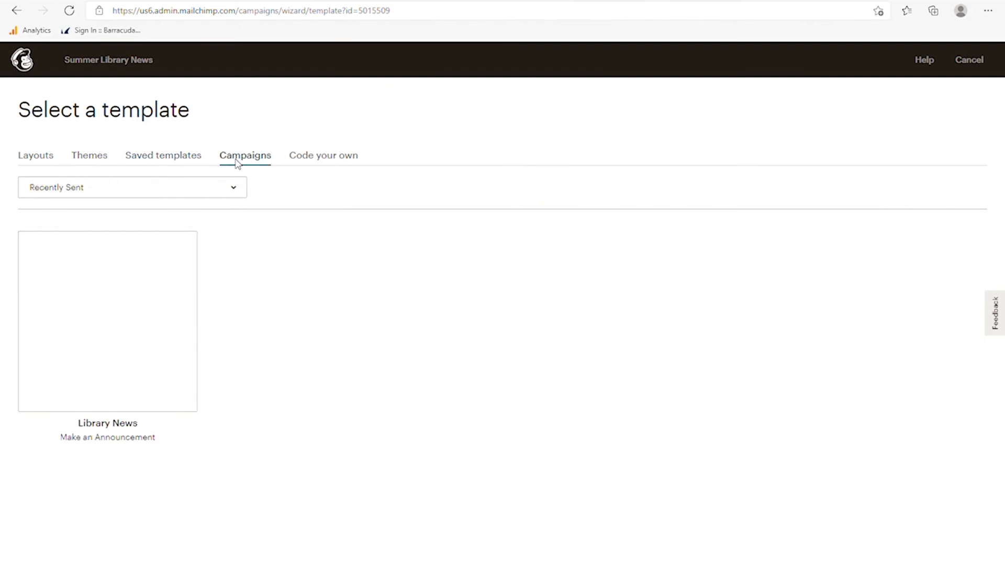
pyautogui.click(324, 160)
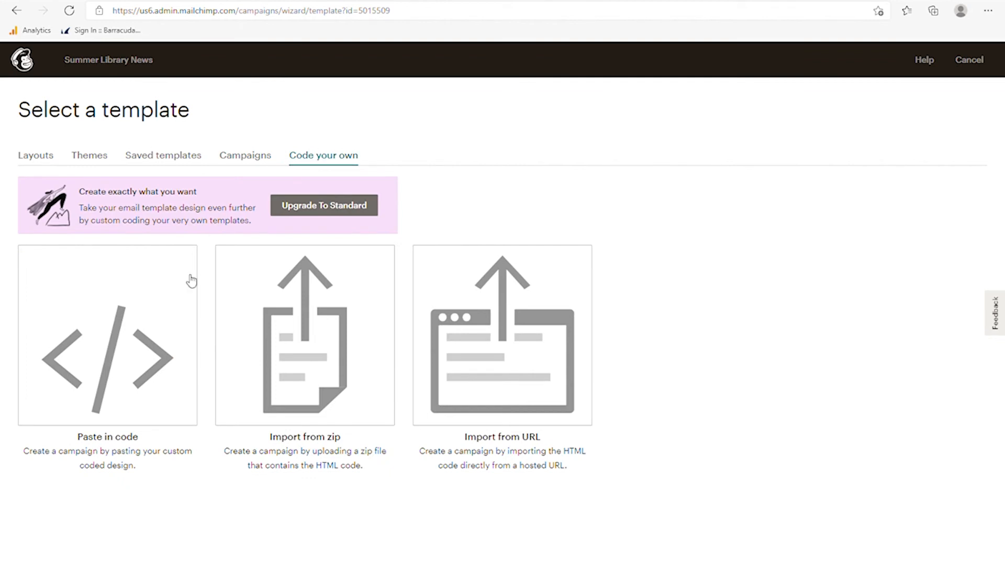
# - Go back through Campaigns and Saved templates to the Themes gallery
pyautogui.moveTo(91, 407)
pyautogui.moveTo(528, 359)
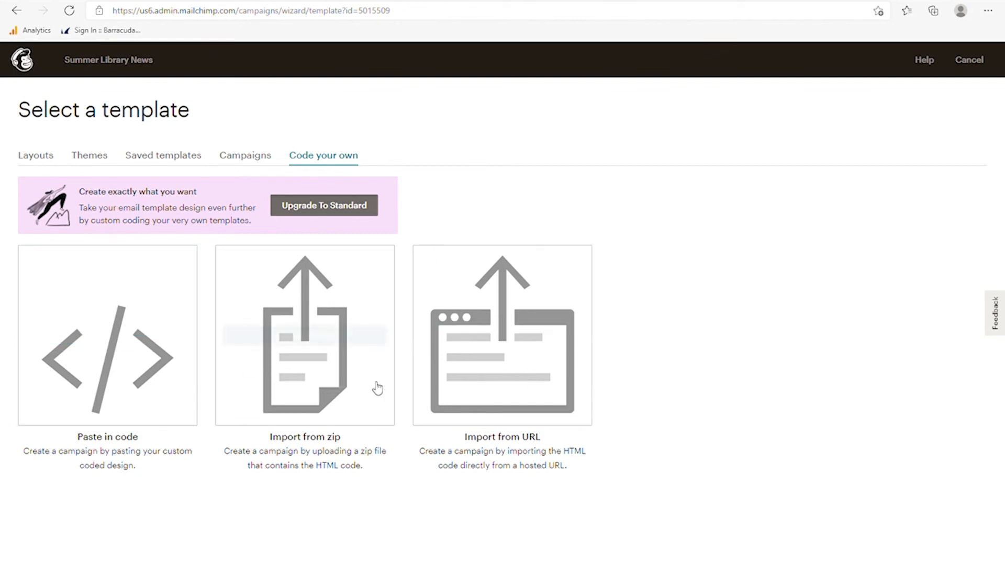
pyautogui.moveTo(497, 356)
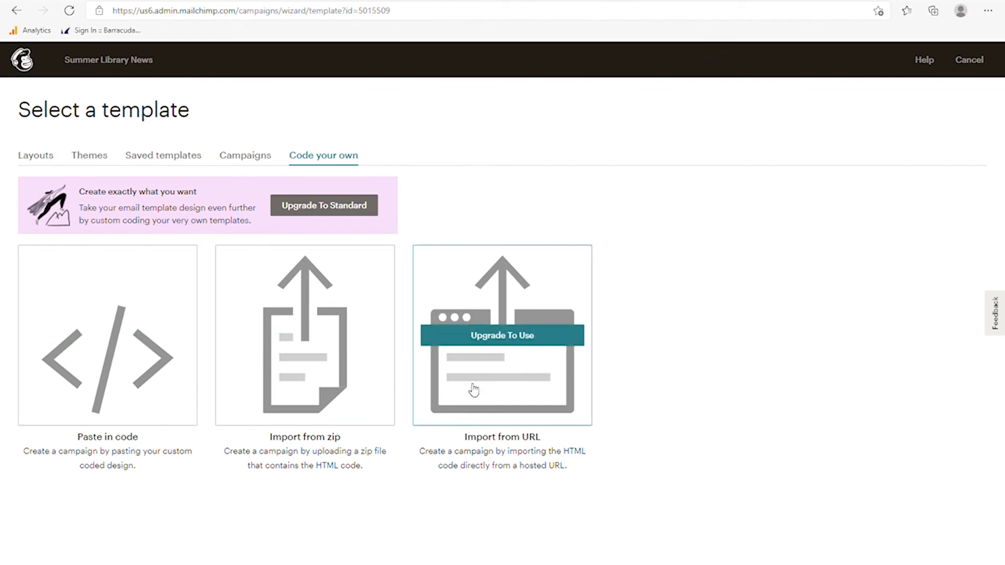
pyautogui.moveTo(287, 414)
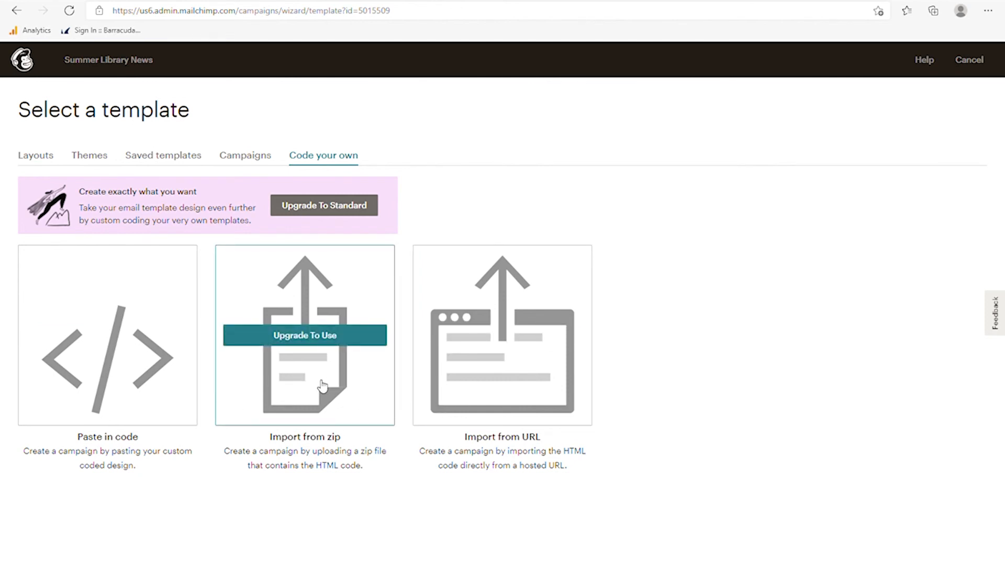
pyautogui.click(243, 158)
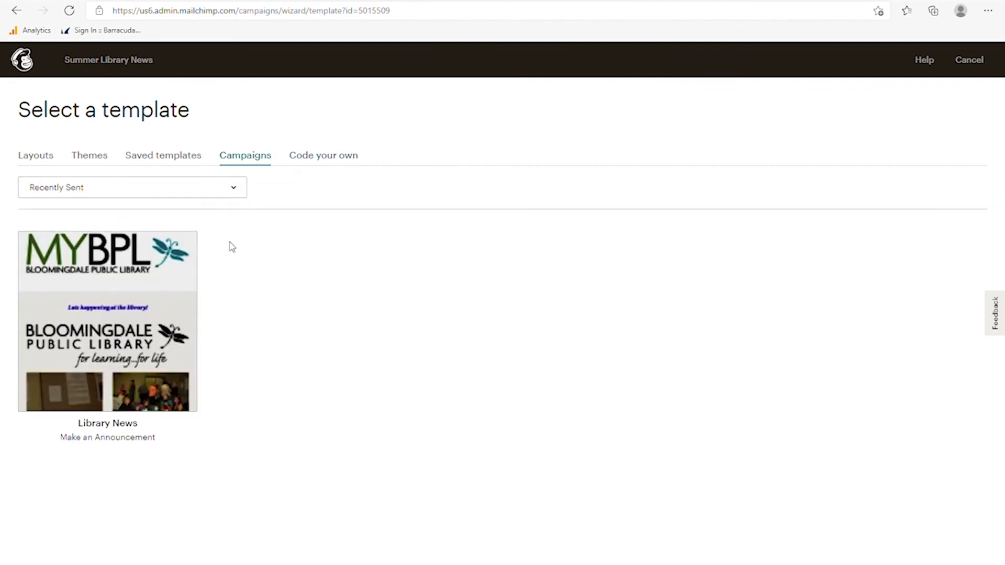
pyautogui.click(160, 156)
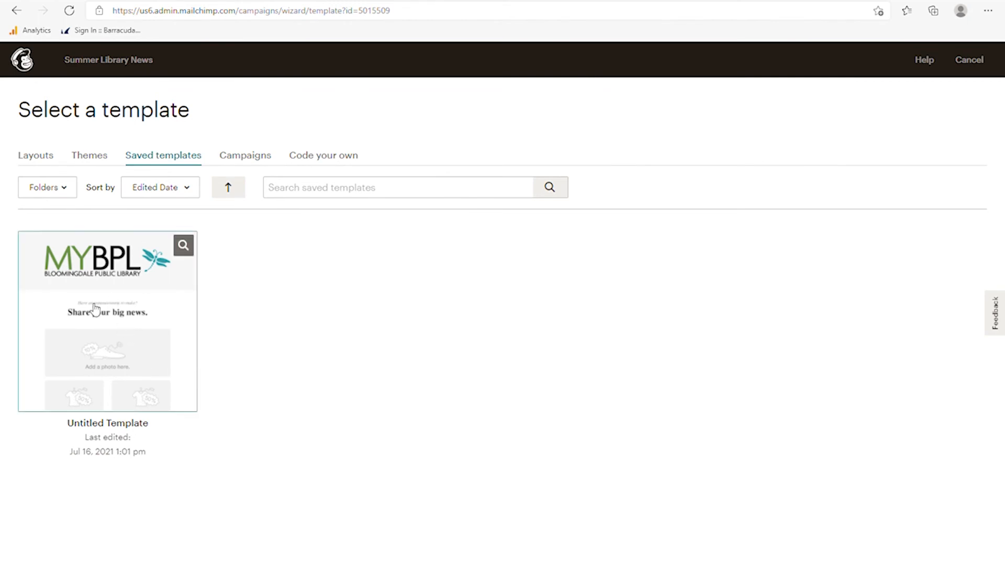
pyautogui.click(92, 159)
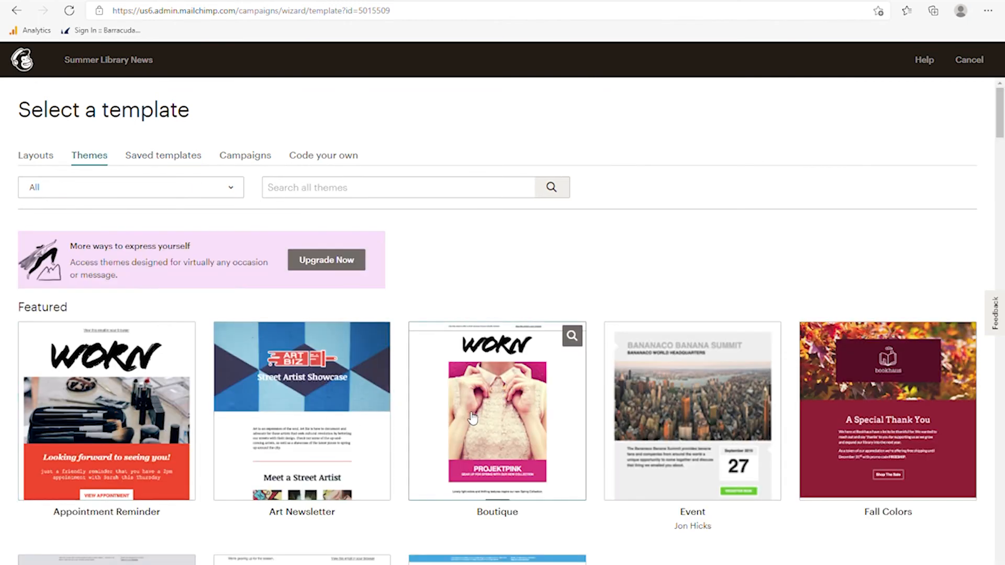
pyautogui.scroll(-1, 138, 416)
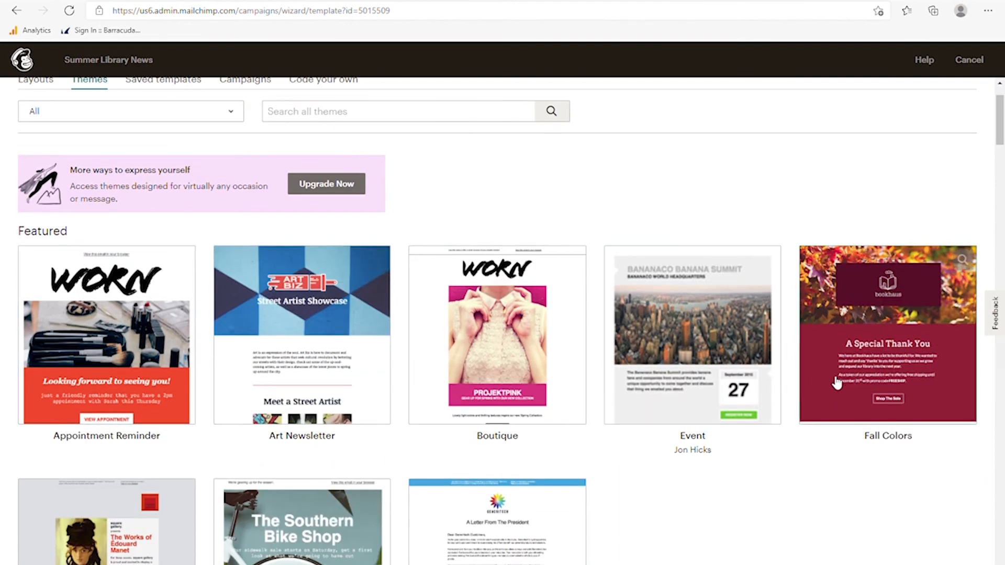
pyautogui.scroll(-2, 539, 377)
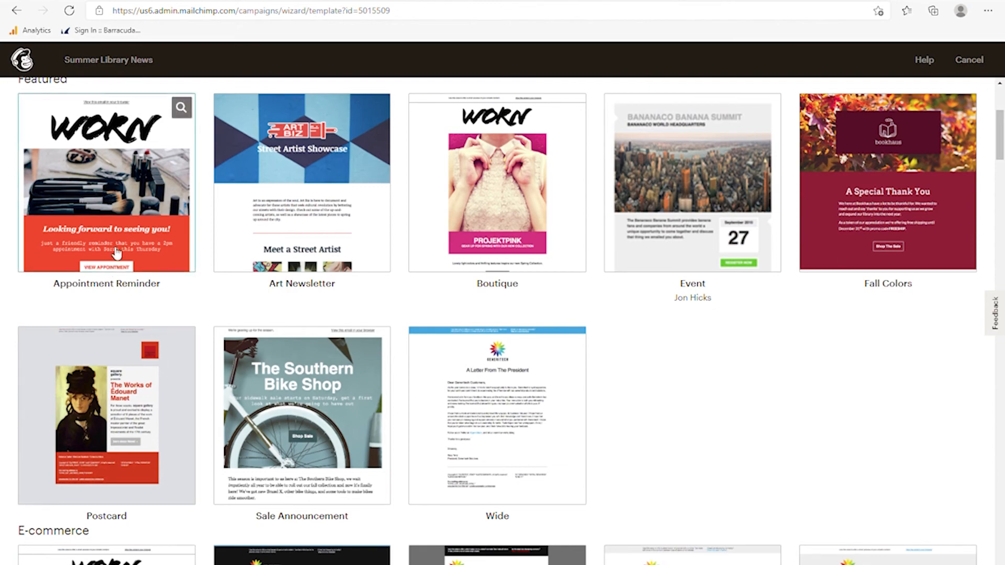
pyautogui.scroll(-4, 625, 280)
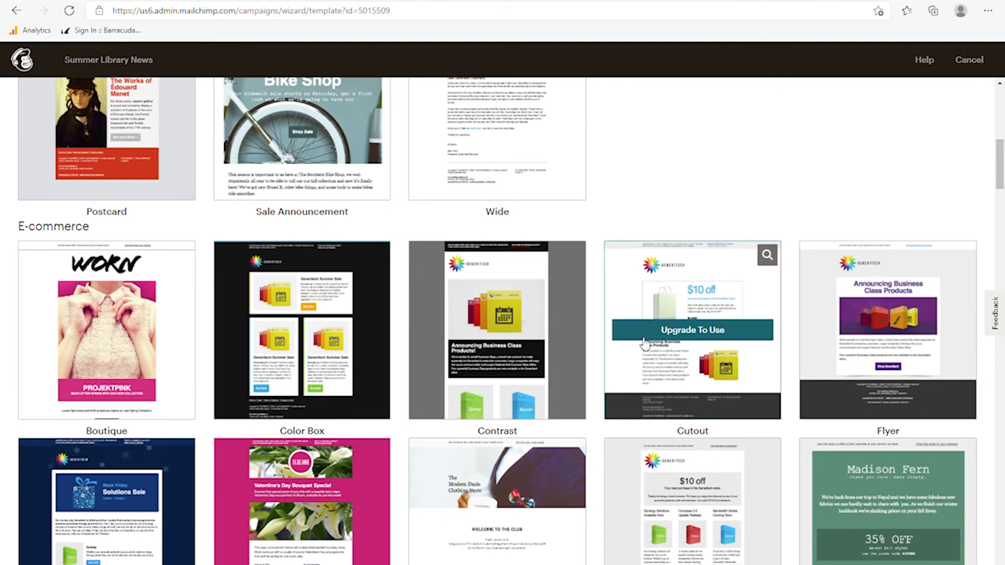
pyautogui.scroll(7, 325, 366)
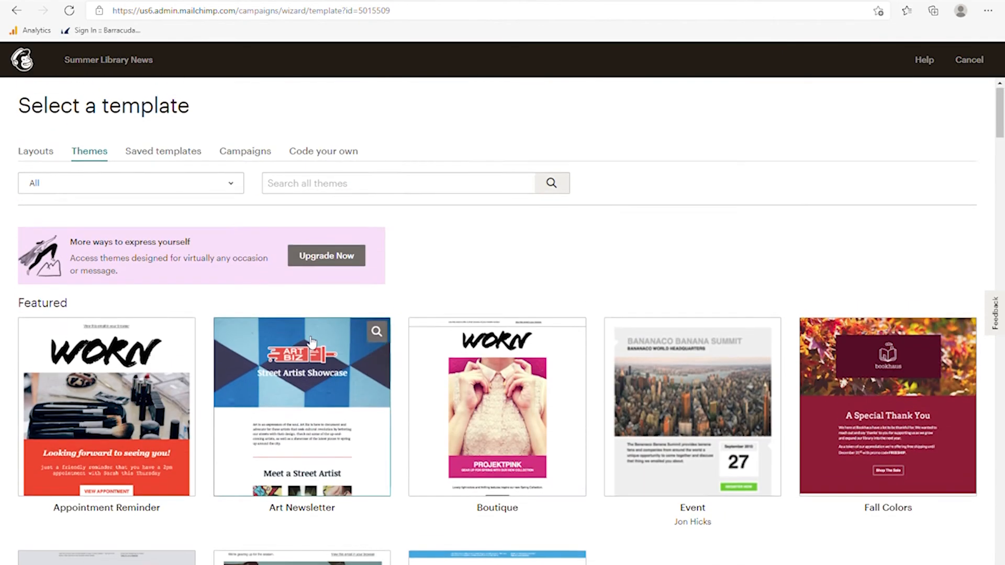
# - Switch to Layouts and scroll through the Featured and Basic templates
pyautogui.click(44, 158)
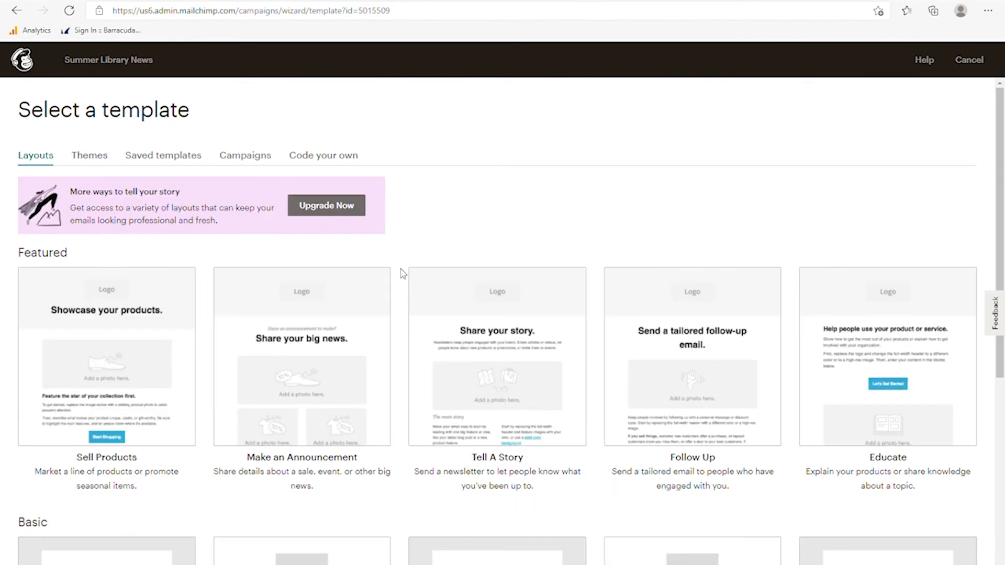
pyautogui.scroll(-2, 367, 401)
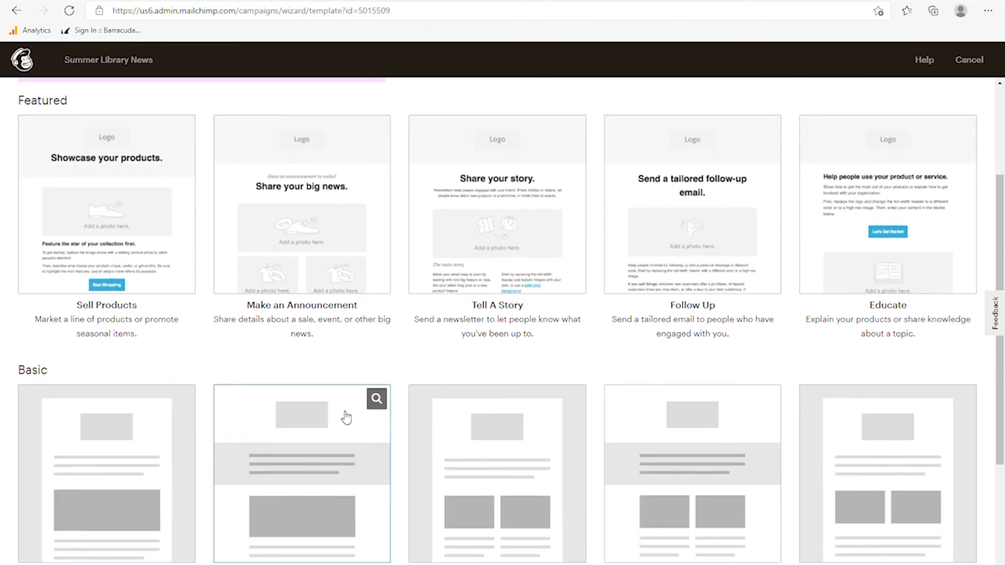
pyautogui.scroll(-2, 330, 426)
pyautogui.scroll(3, 316, 447)
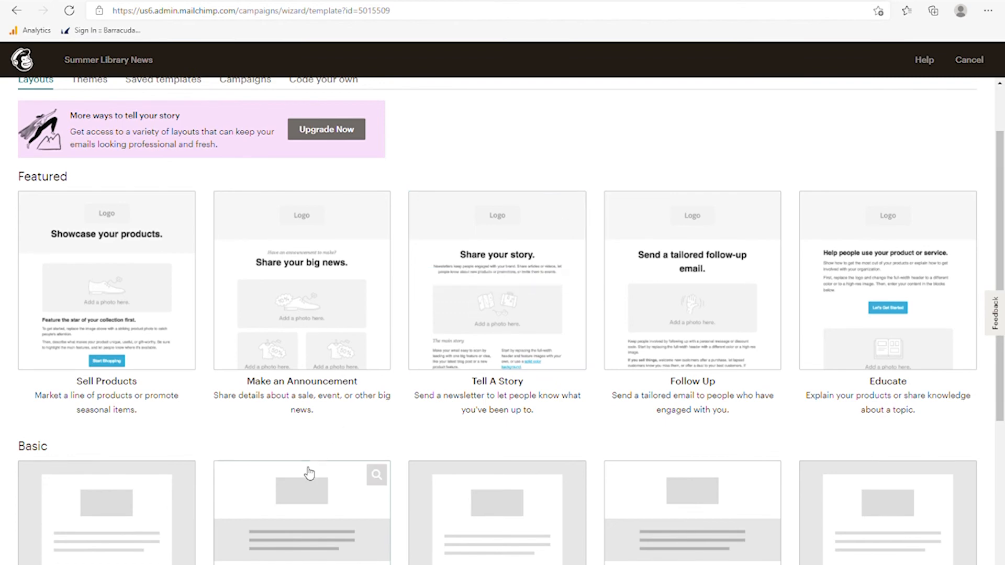
pyautogui.scroll(-5, 293, 435)
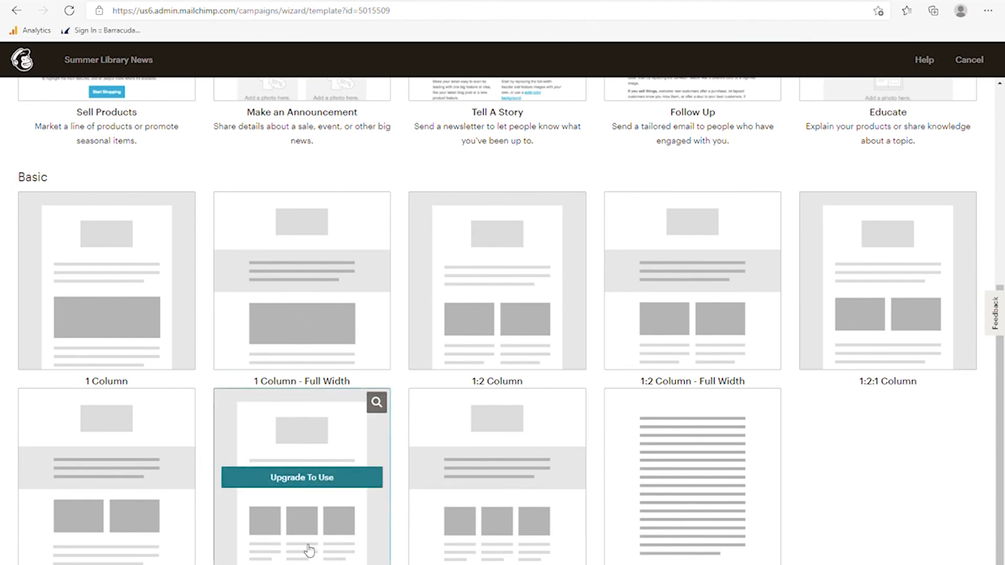
pyautogui.scroll(2, 124, 377)
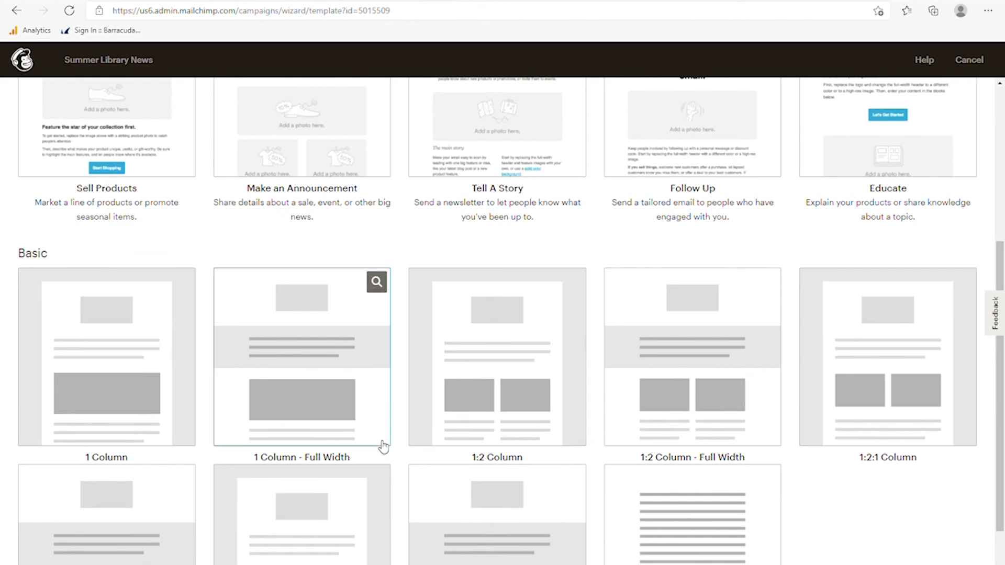
pyautogui.scroll(2, 378, 440)
pyautogui.scroll(2, 396, 443)
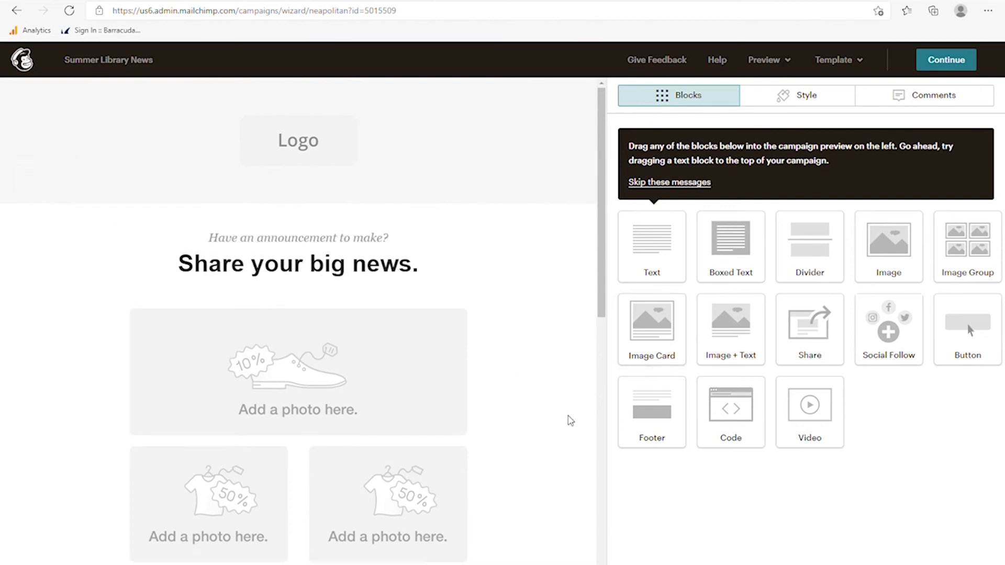
pyautogui.moveTo(475, 139)
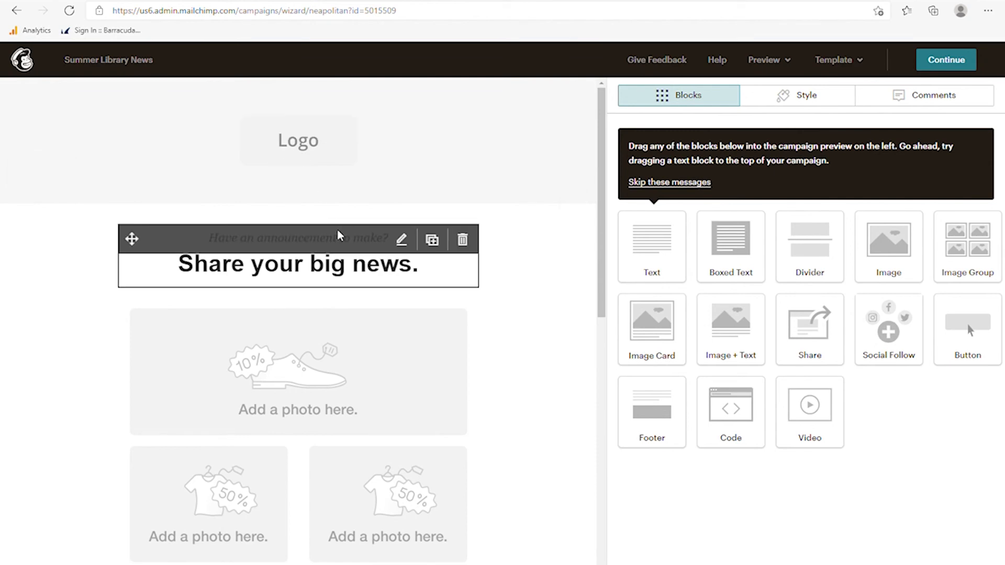
pyautogui.scroll(-12, 394, 512)
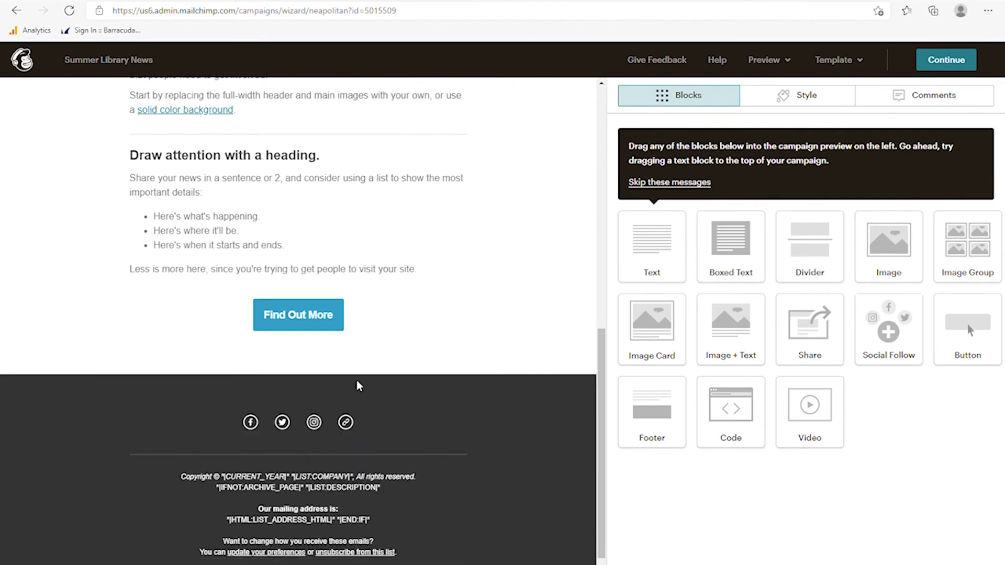
pyautogui.scroll(15, 357, 385)
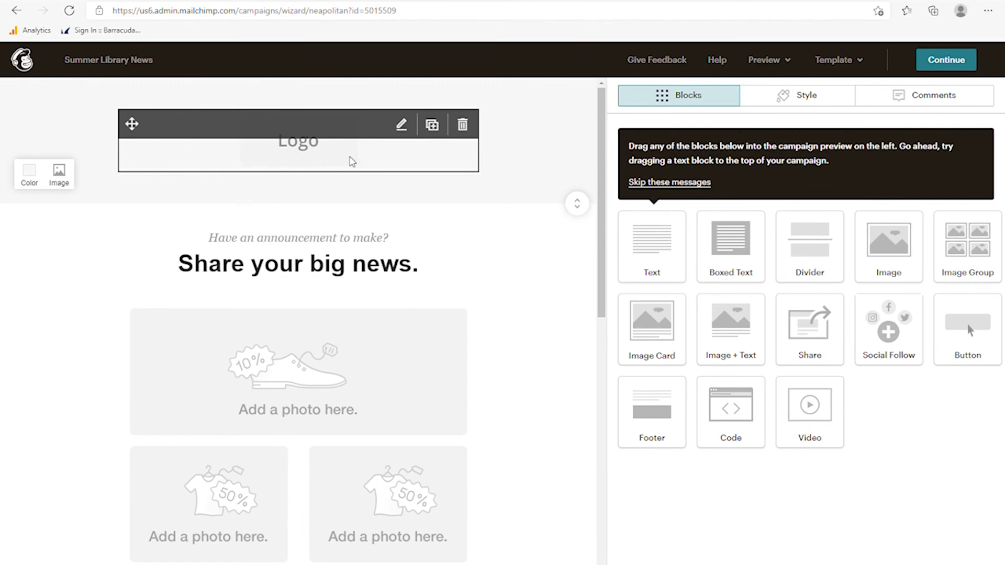
# - Swap the header's placeholder logo for the MYBPL Bloomingdale Public Library image, 2020 mybpl.png
pyautogui.click(403, 128)
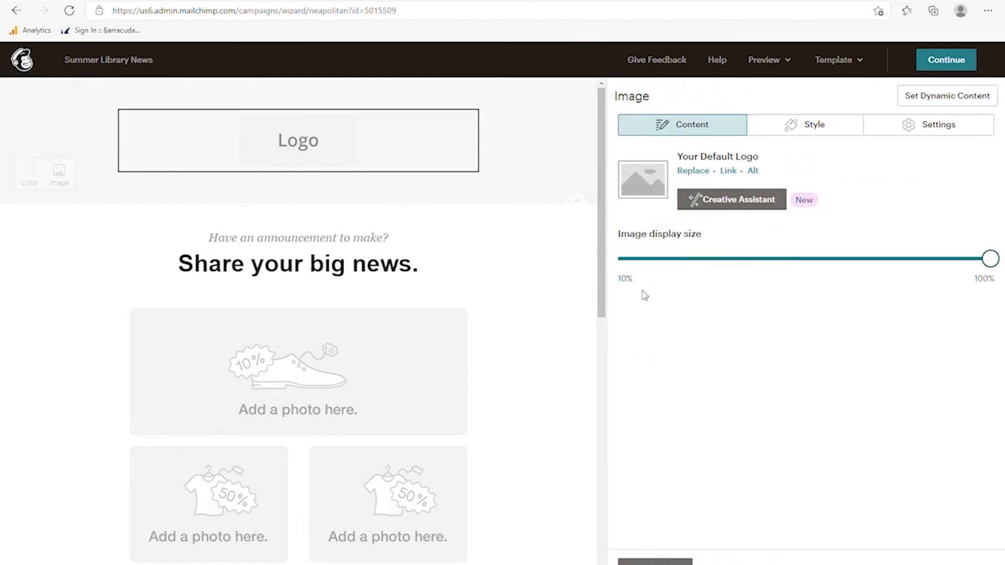
pyautogui.click(696, 172)
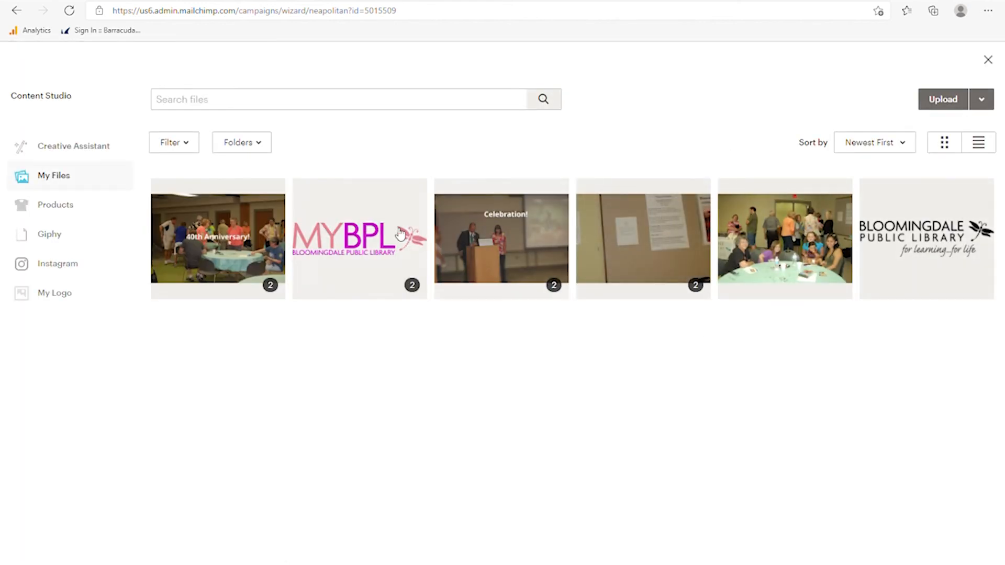
pyautogui.click(377, 262)
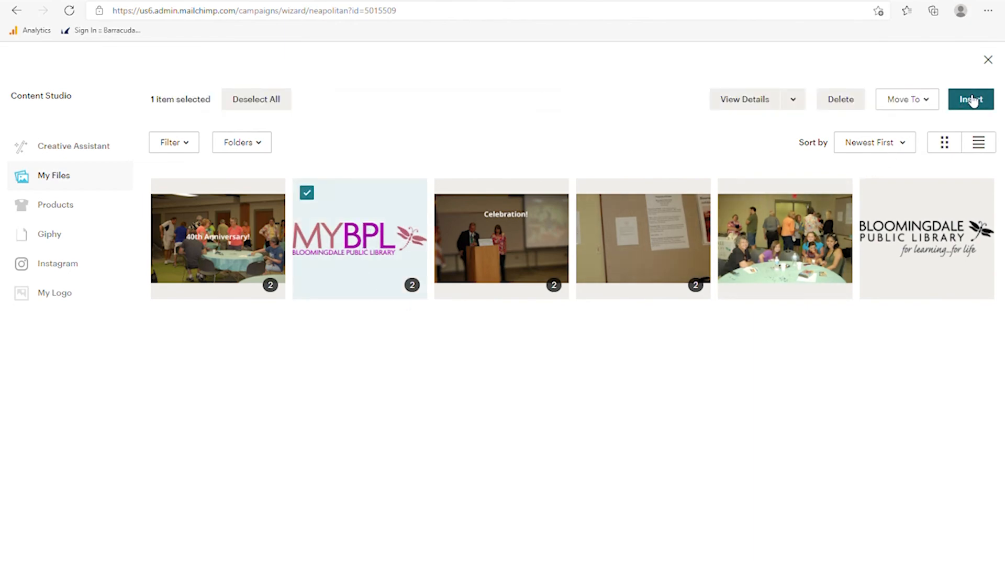
pyautogui.click(972, 101)
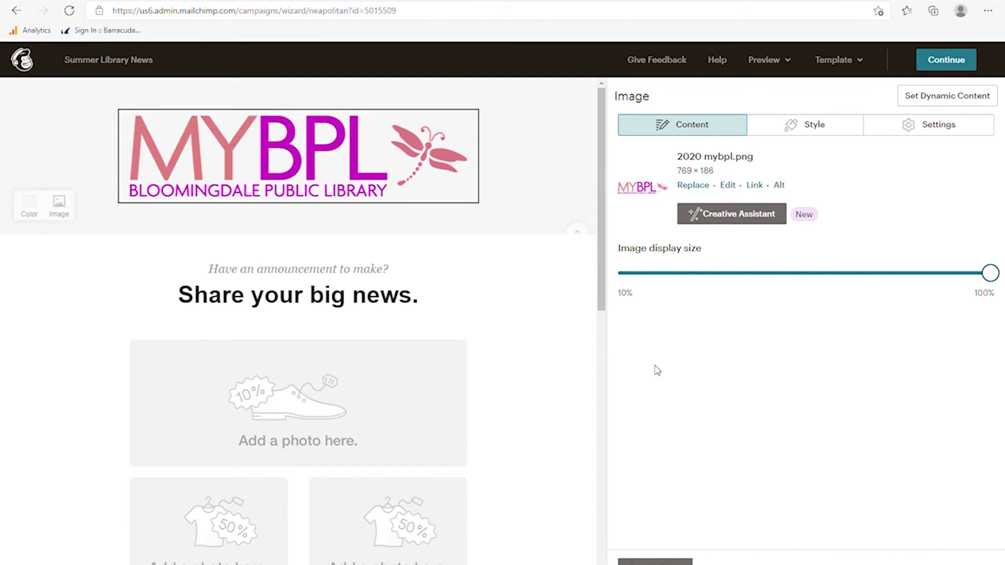
pyautogui.click(654, 562)
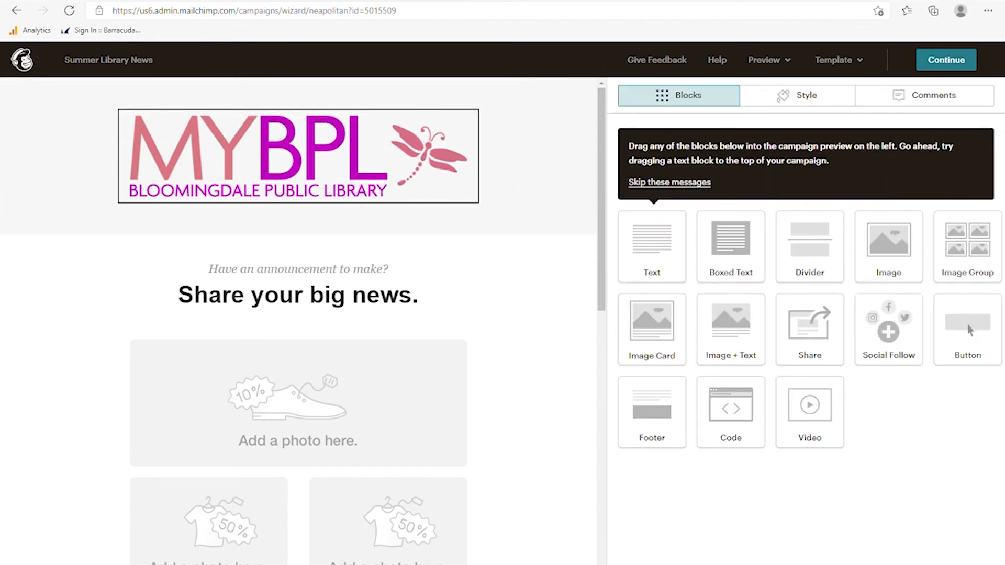
# - Set the logo header section's background colour to dusty pink #cab5b5
pyautogui.moveTo(309, 136)
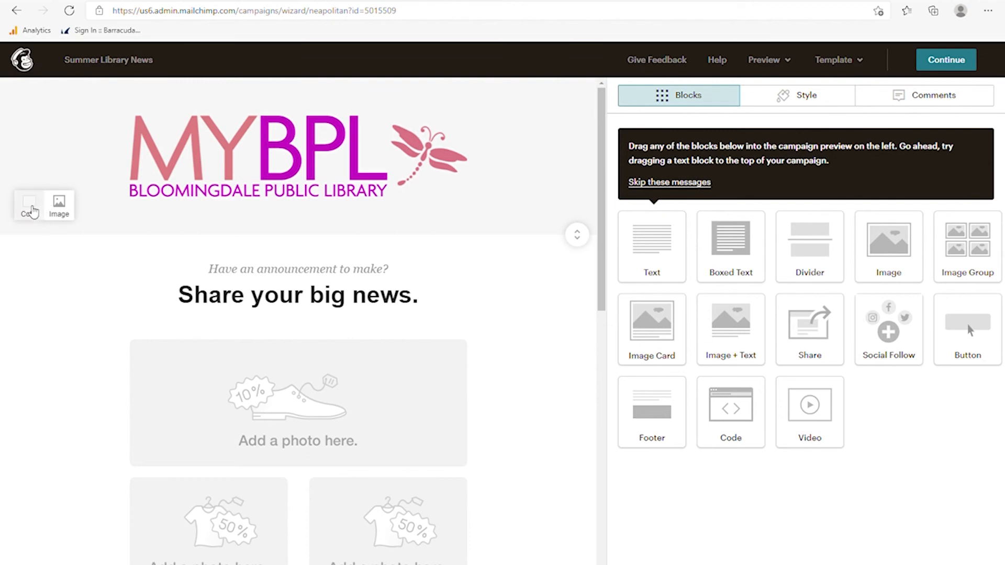
pyautogui.click(30, 209)
pyautogui.moveTo(20, 269)
pyautogui.mouseDown()
pyautogui.moveTo(21, 310)
pyautogui.moveTo(61, 320)
pyautogui.moveTo(29, 319)
pyautogui.moveTo(21, 270)
pyautogui.moveTo(39, 257)
pyautogui.moveTo(19, 252)
pyautogui.moveTo(23, 268)
pyautogui.mouseUp()
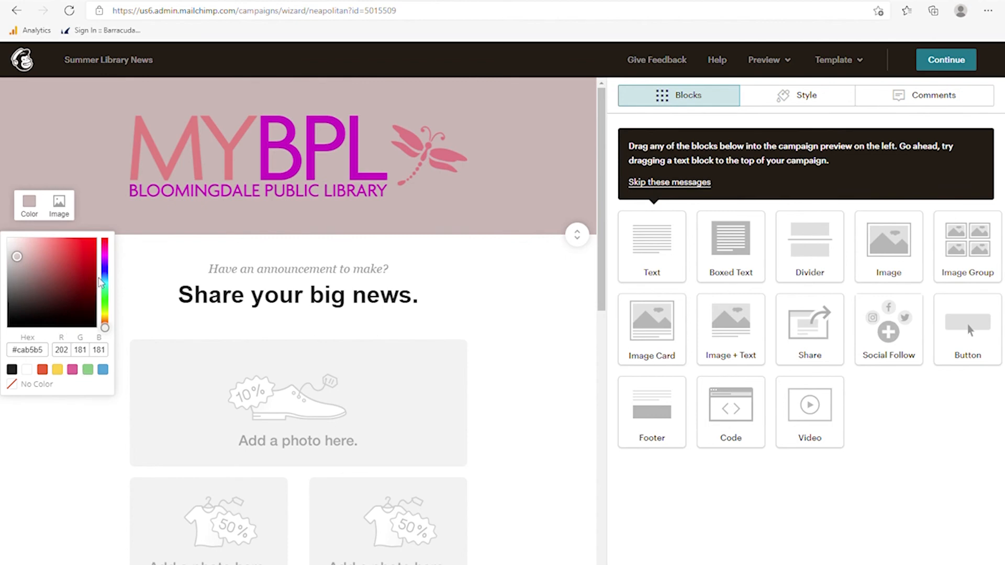
pyautogui.click(52, 157)
pyautogui.moveTo(61, 211)
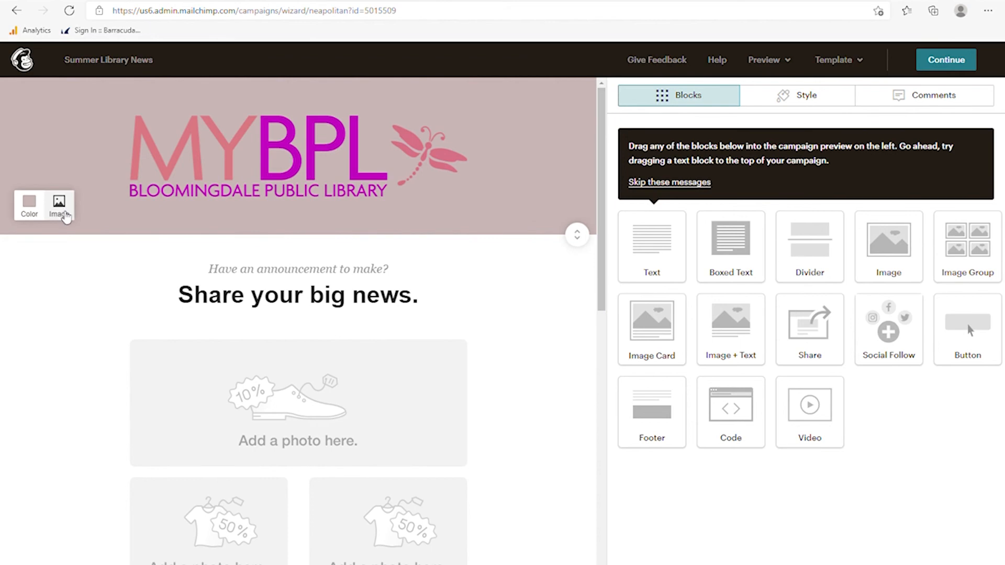
pyautogui.moveTo(248, 149)
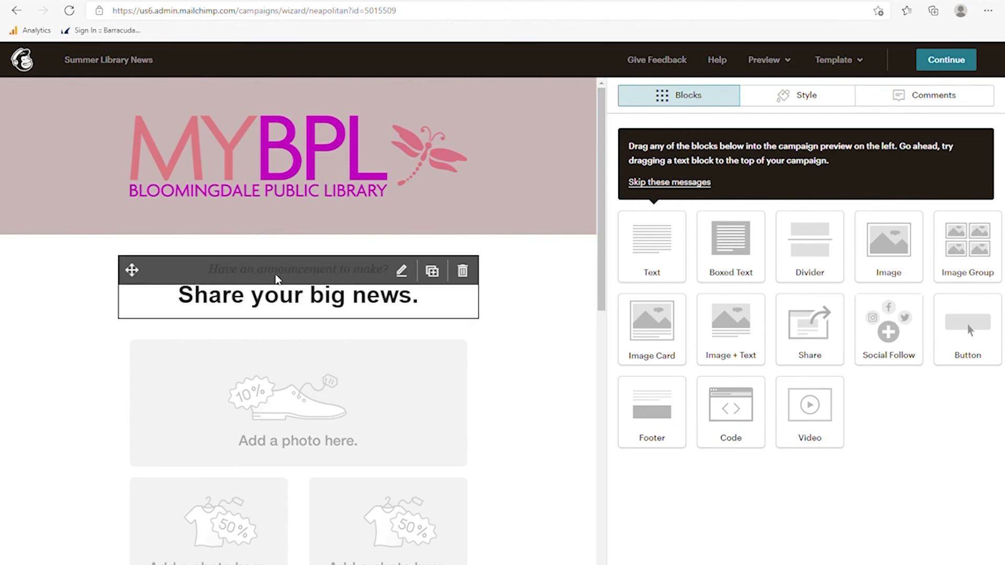
pyautogui.scroll(-2, 321, 434)
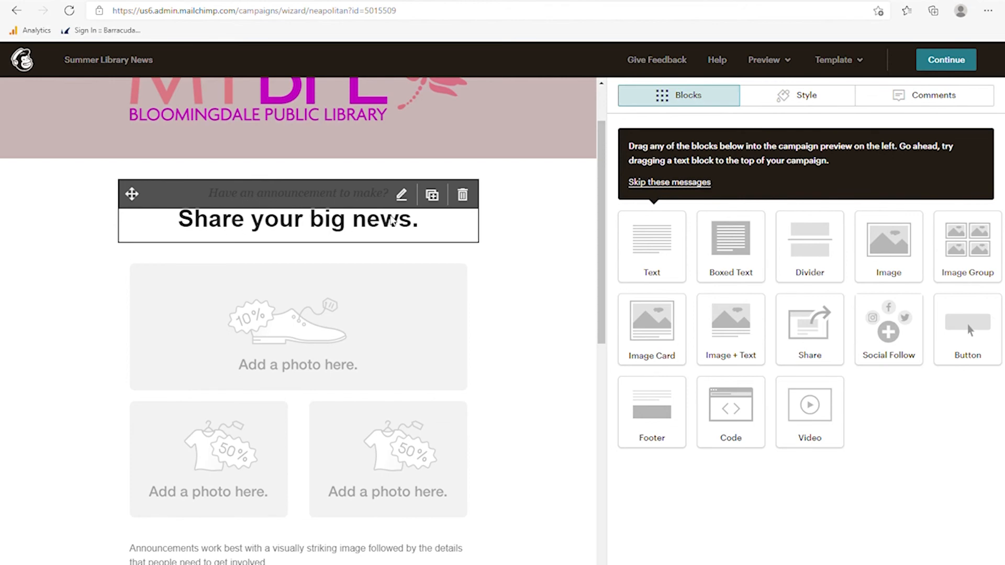
# - Rewrite the text block's lines to 'Concerts coming' and 'American English!'
pyautogui.click(403, 197)
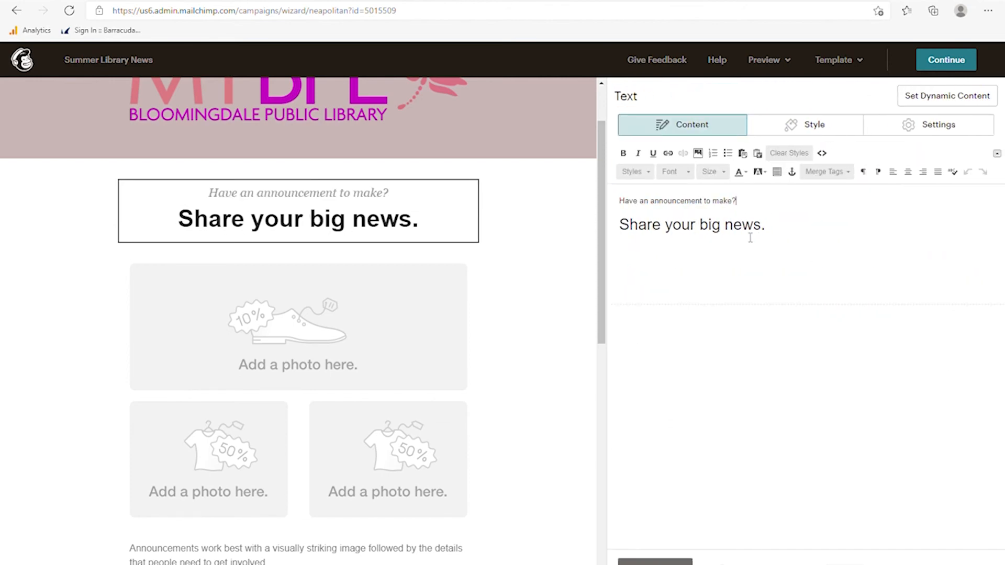
pyautogui.hotkey('shift', 'End')
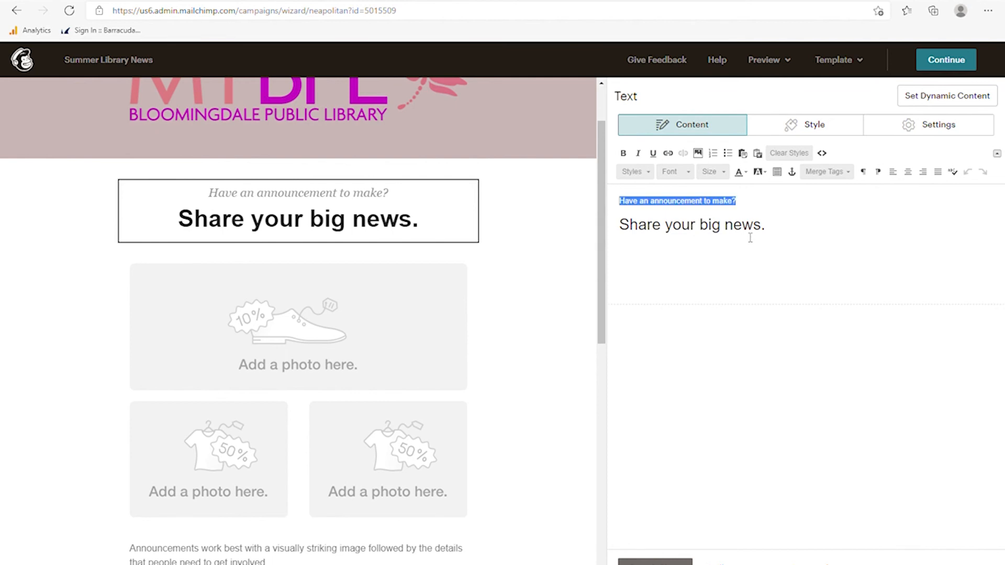
pyautogui.write('Concerts')
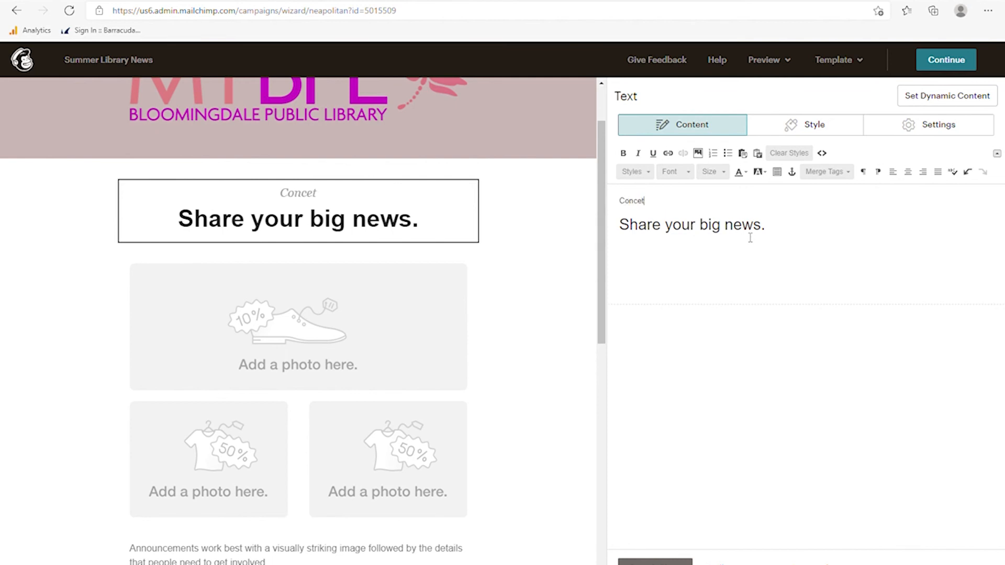
pyautogui.write(' coming')
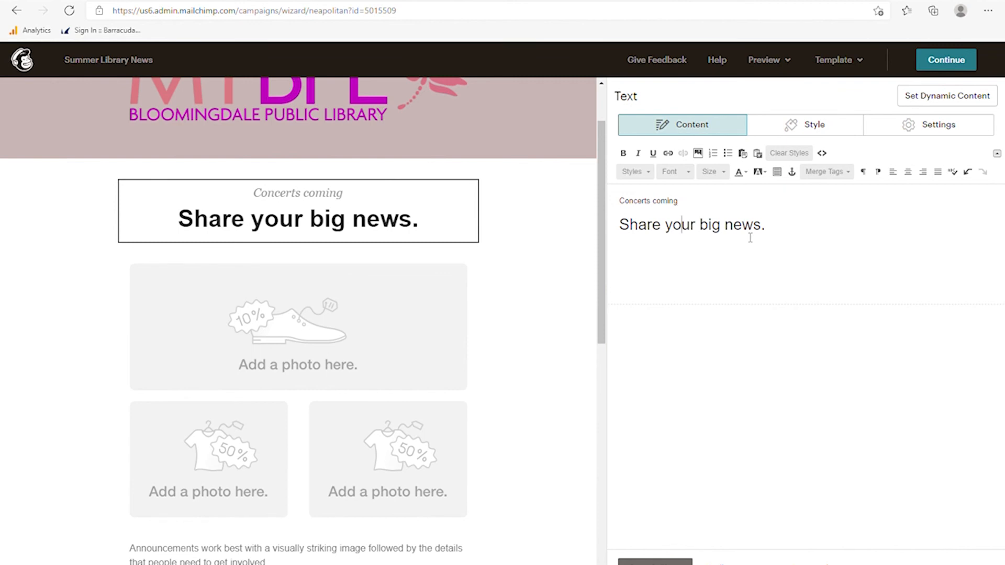
pyautogui.hotkey('shift', 'End')
pyautogui.write('A')
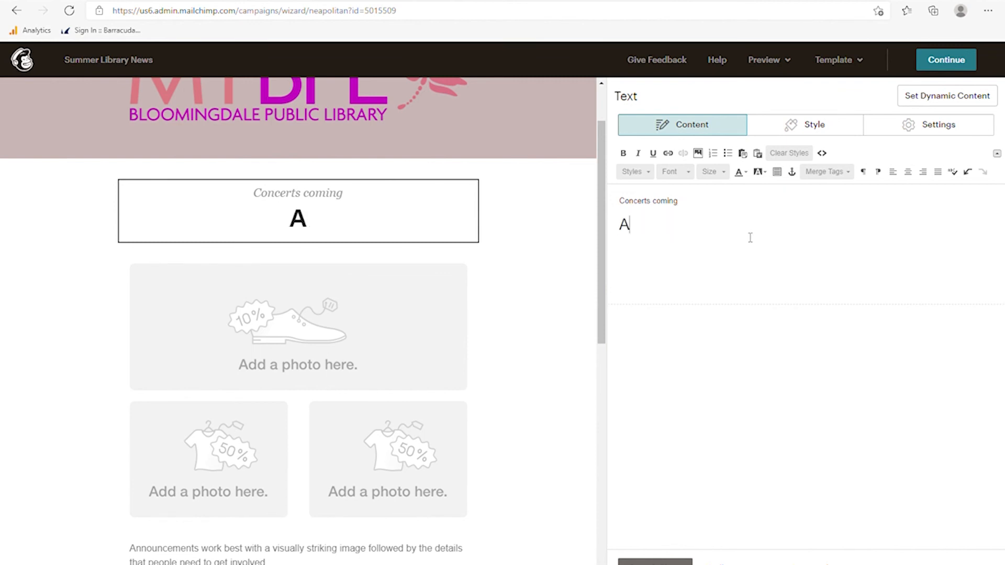
pyautogui.write('merican English!')
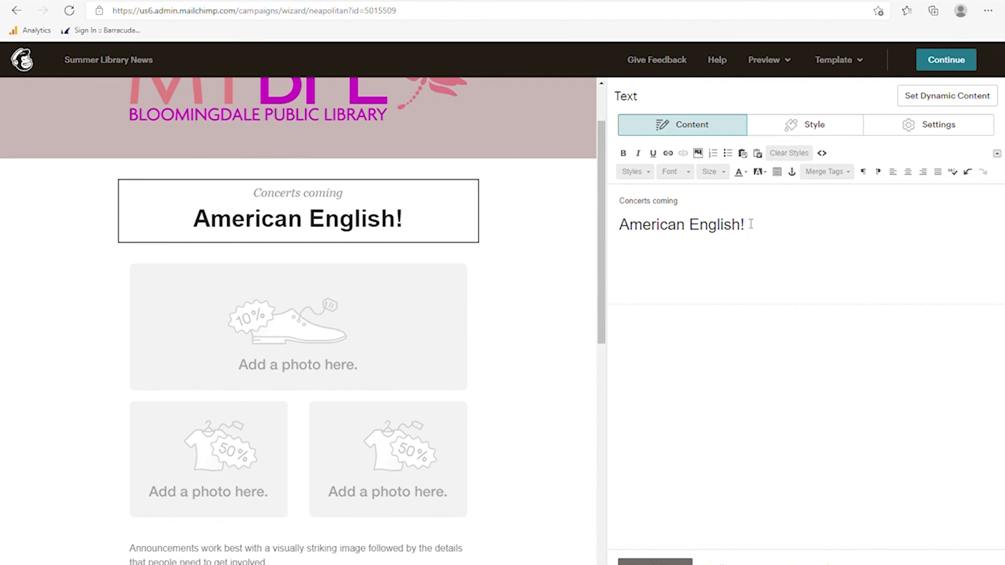
# - Style the 'American English!' heading dark green, italic, Courier New and centered
pyautogui.moveTo(751, 225); pyautogui.dragTo(623, 229)
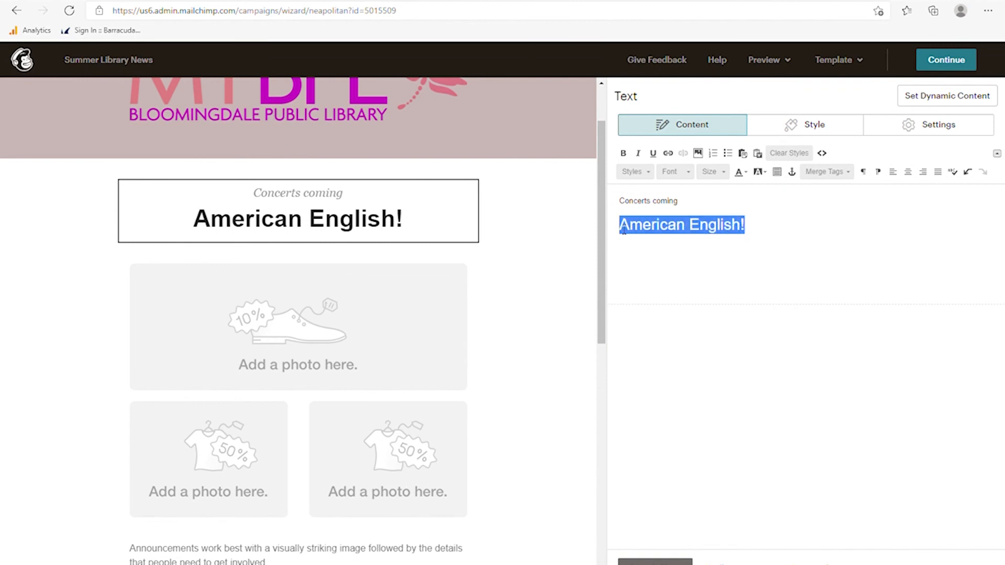
pyautogui.click(743, 173)
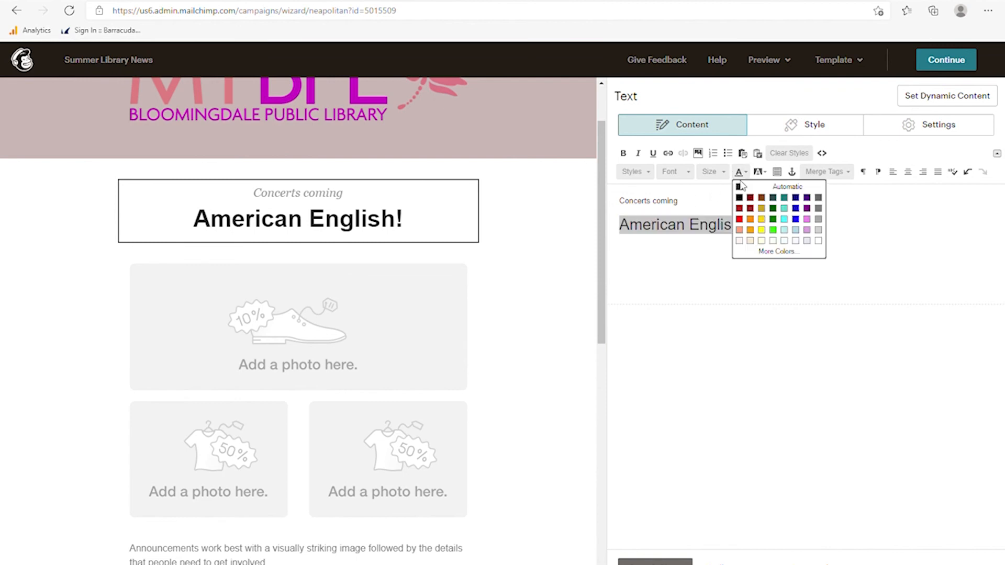
pyautogui.click(774, 220)
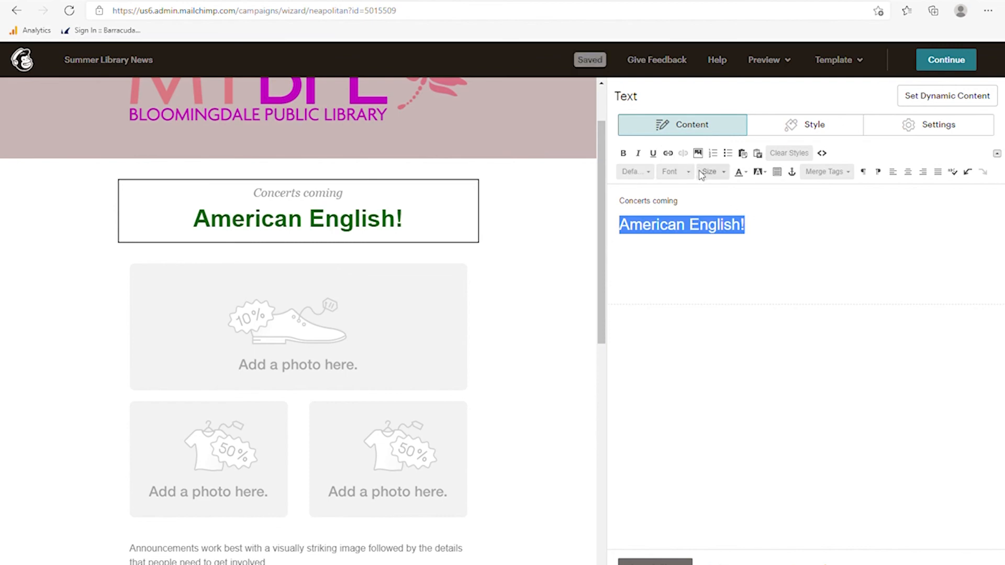
pyautogui.click(638, 153)
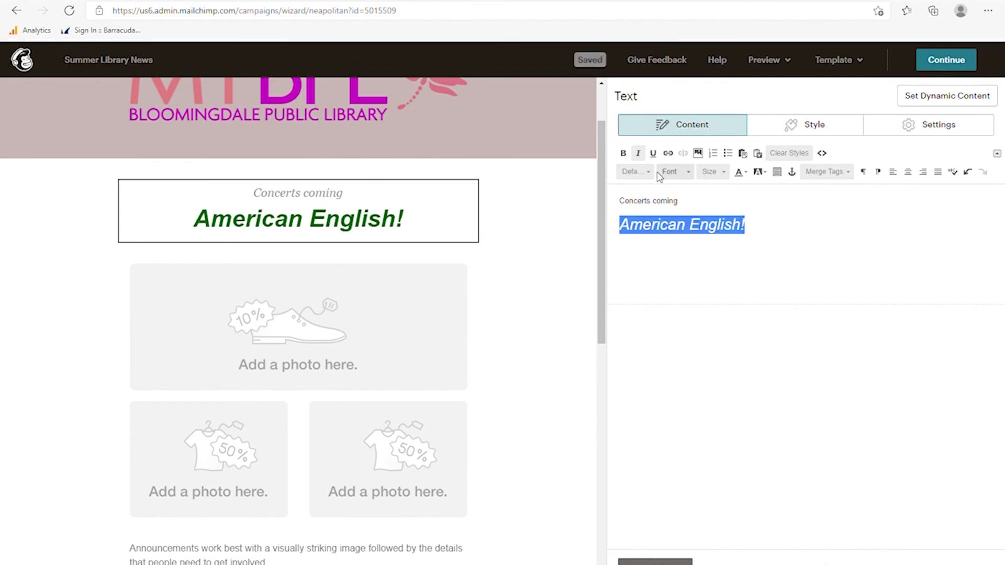
pyautogui.click(674, 172)
pyautogui.click(684, 234)
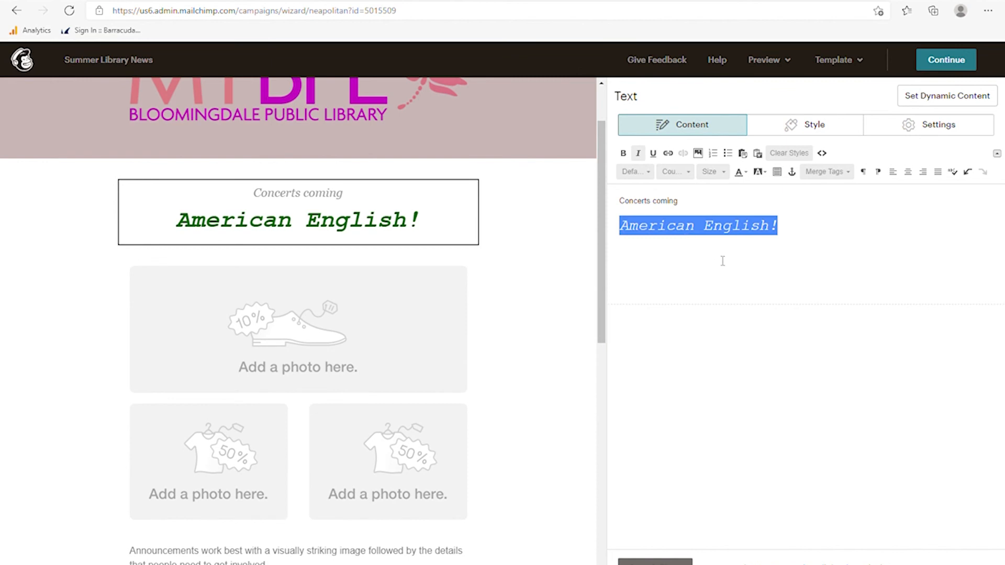
pyautogui.click(808, 215)
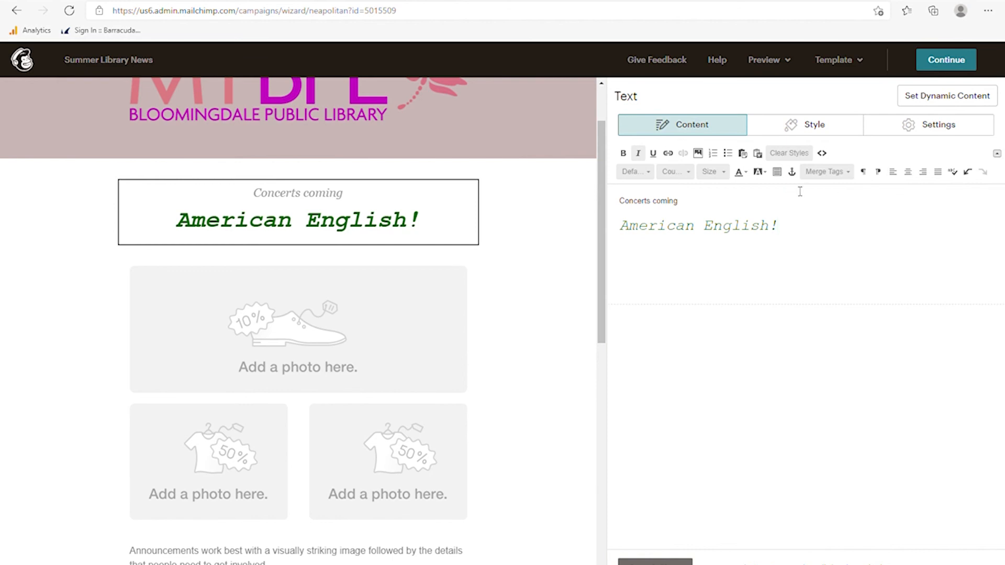
pyautogui.click(893, 174)
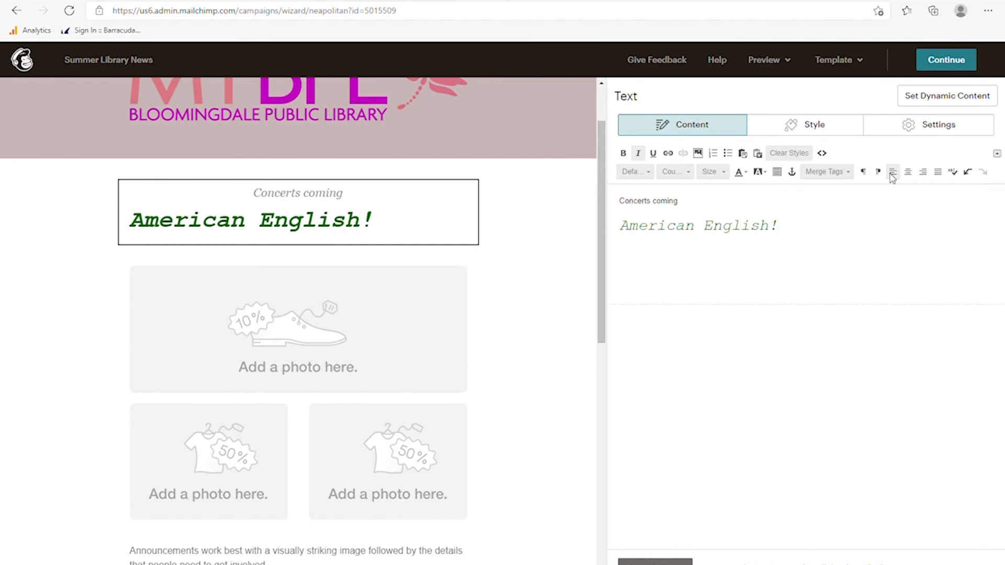
pyautogui.click(906, 175)
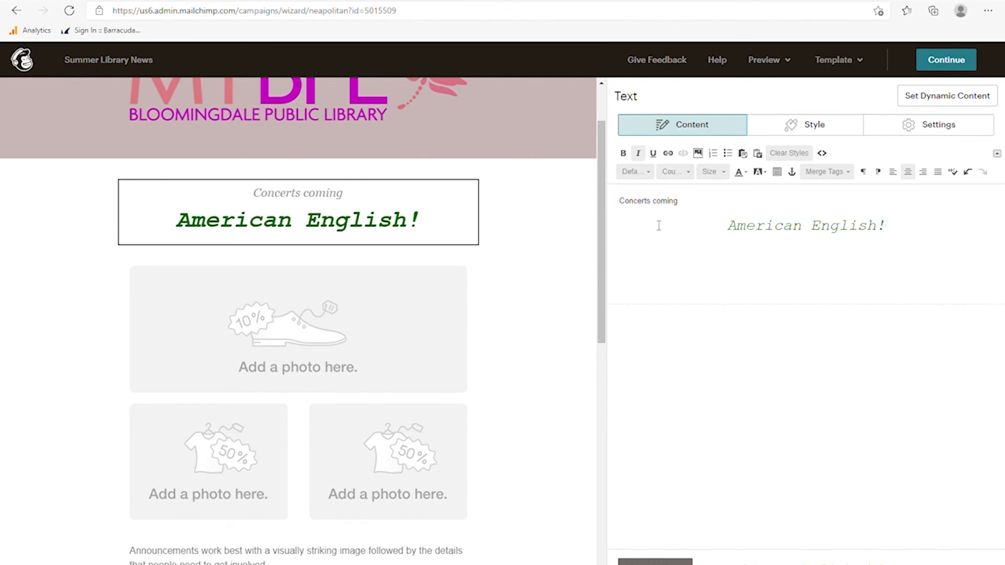
pyautogui.click(655, 563)
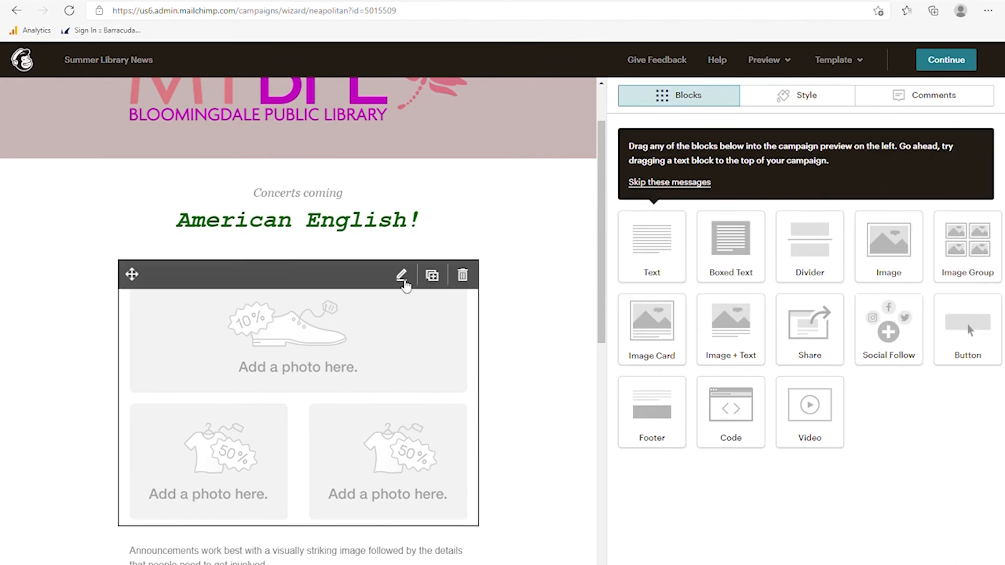
# - Replace the image group's first photo with DSC_0292.JPG and the second with DSC_0312.JPG
pyautogui.click(402, 276)
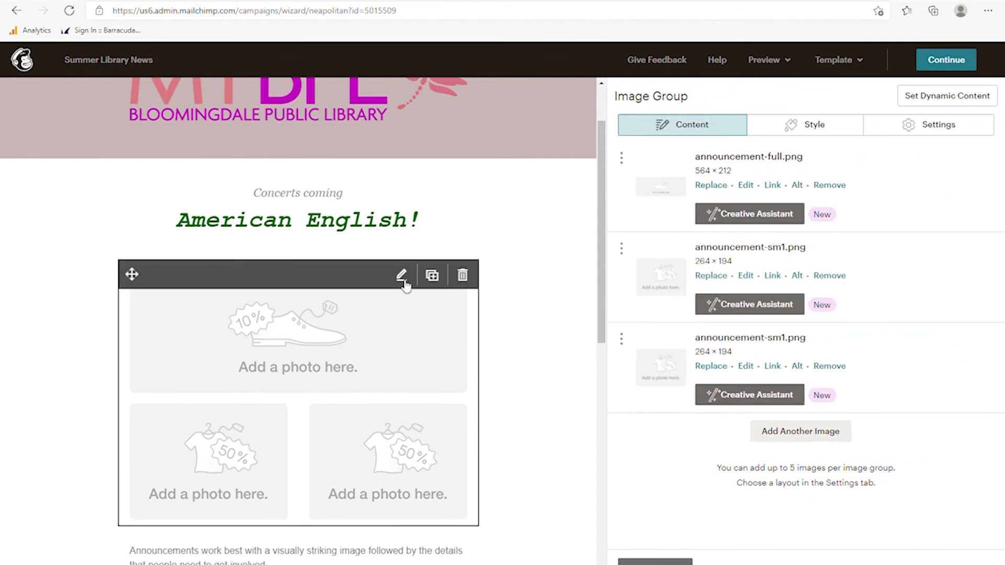
pyautogui.click(712, 185)
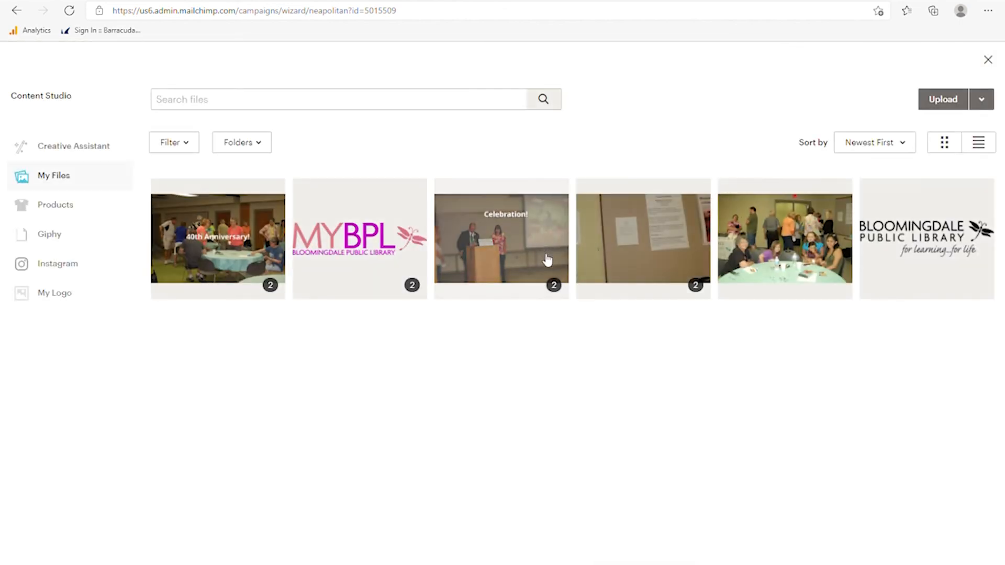
pyautogui.click(744, 251)
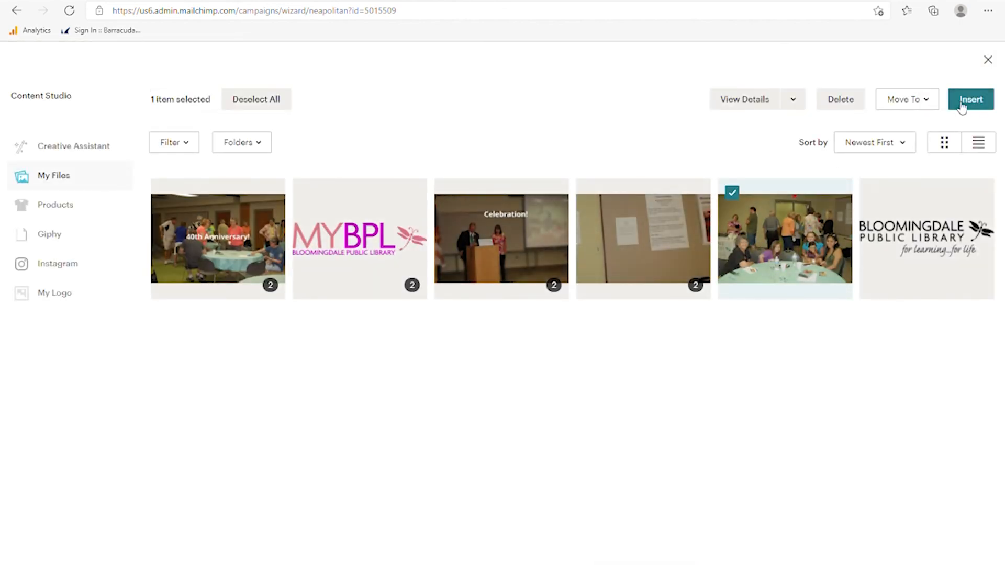
pyautogui.click(980, 102)
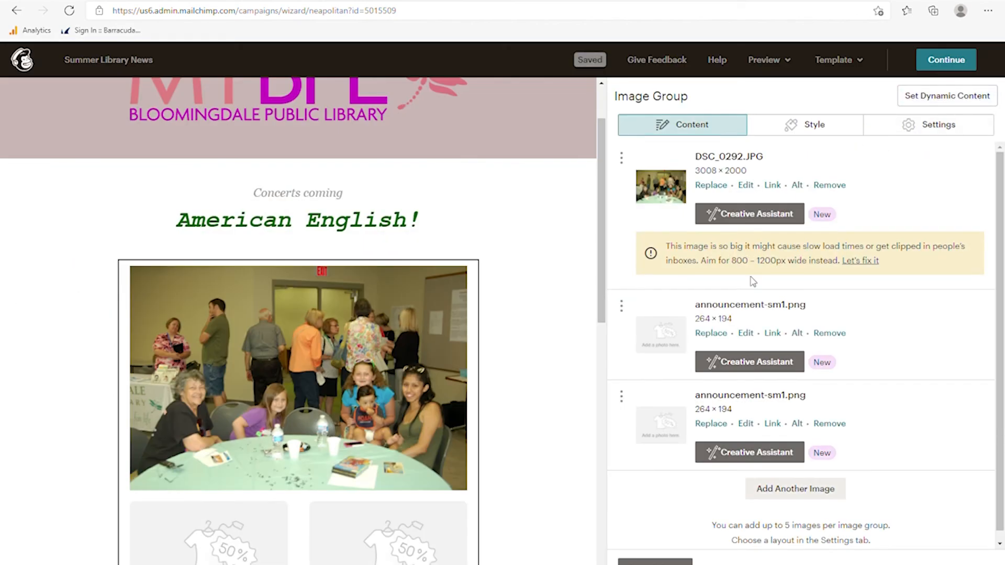
pyautogui.click(716, 339)
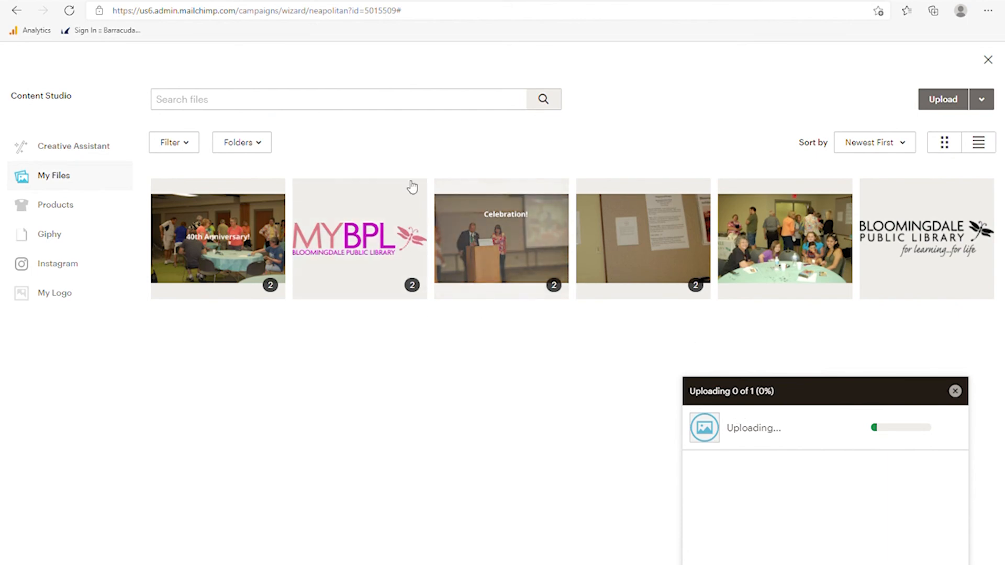
pyautogui.scroll(-5, 521, 385)
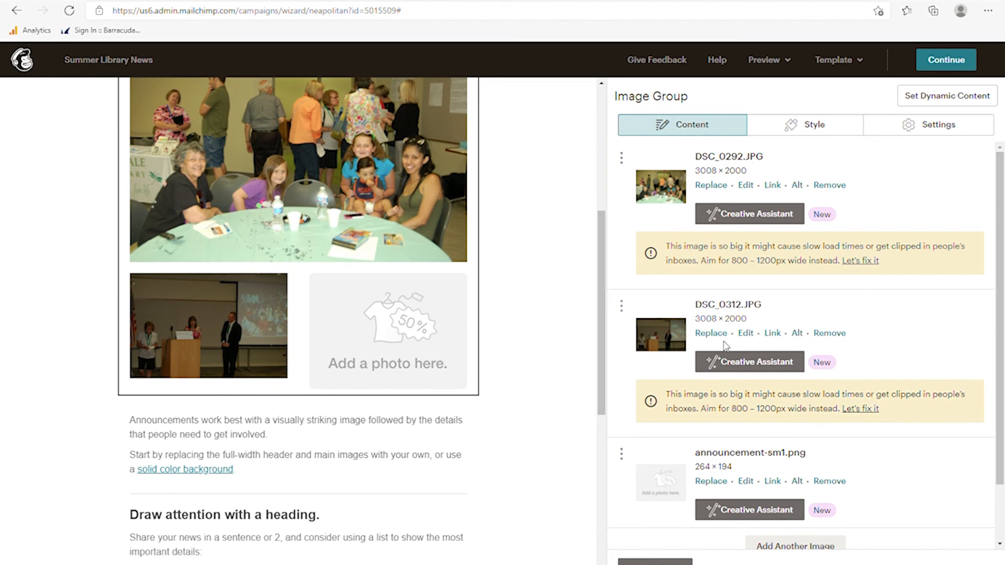
# - Crop the podium photo to 4:3 (3008 × 2256), tight around the three speakers
pyautogui.click(750, 335)
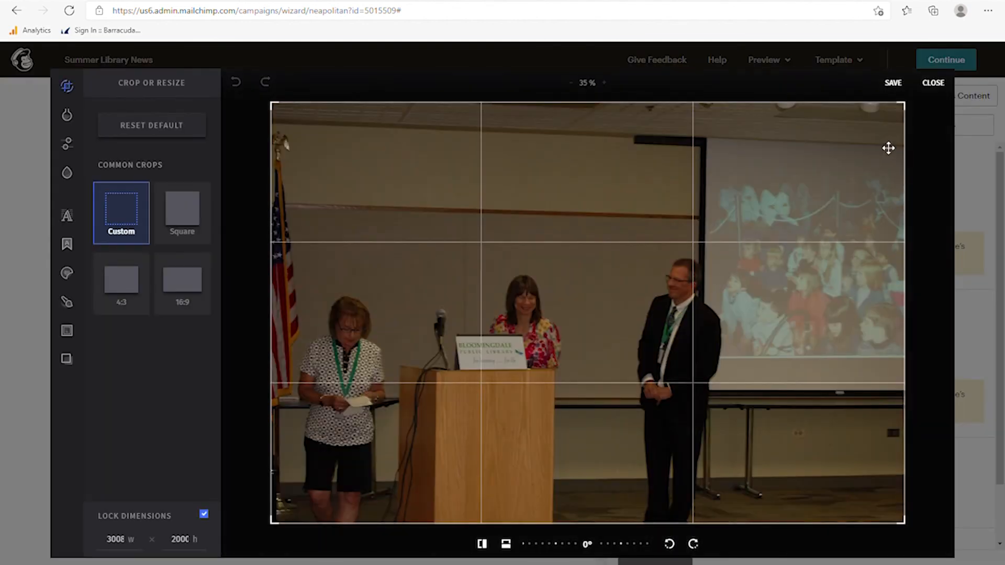
pyautogui.moveTo(907, 111); pyautogui.dragTo(675, 196)
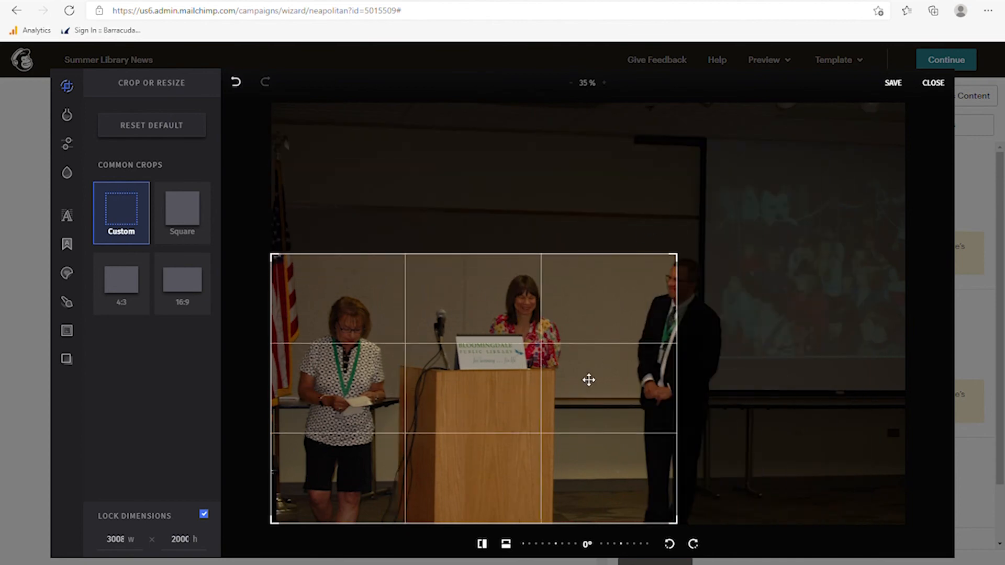
pyautogui.moveTo(588, 380); pyautogui.dragTo(618, 347)
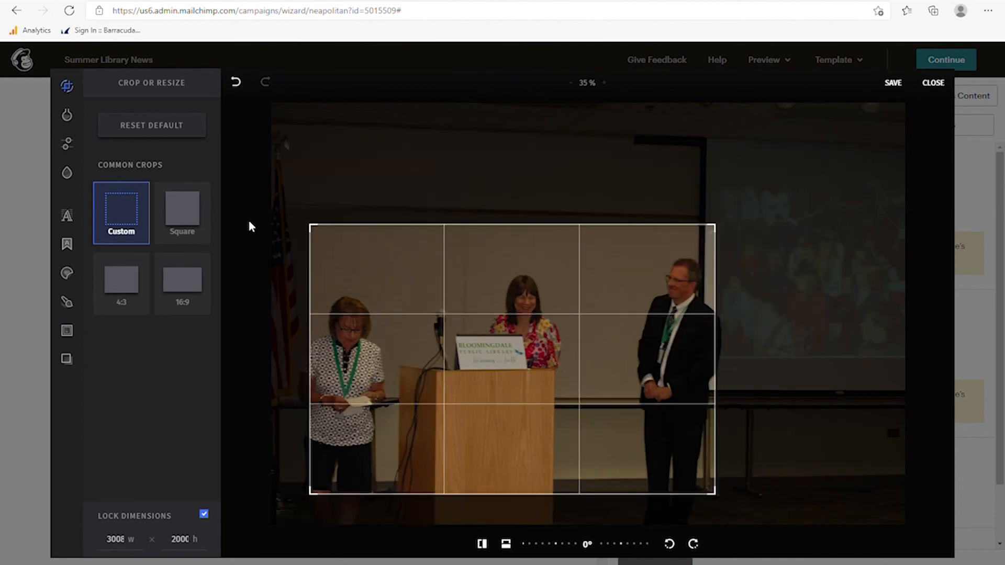
pyautogui.click(183, 227)
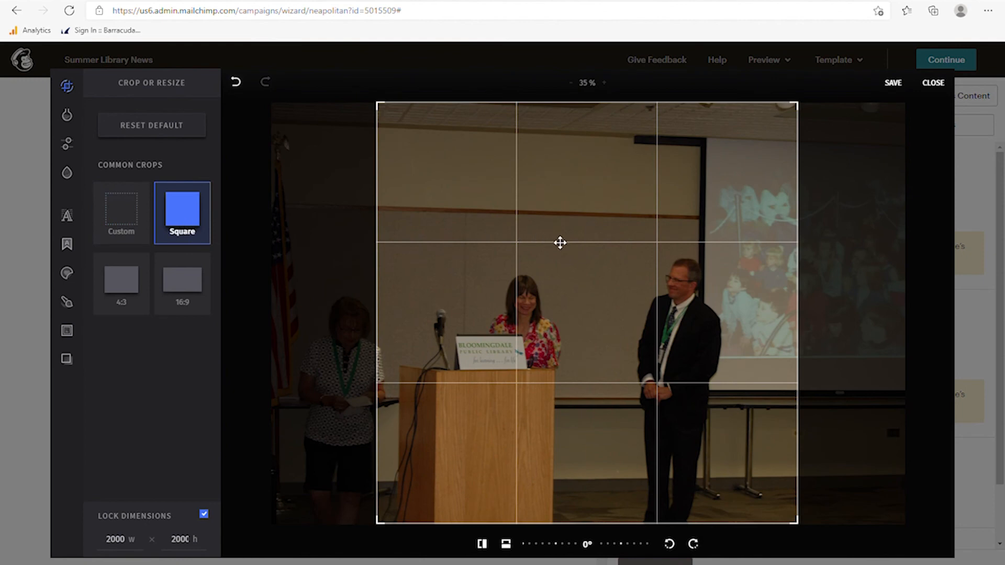
pyautogui.moveTo(558, 239); pyautogui.dragTo(541, 298)
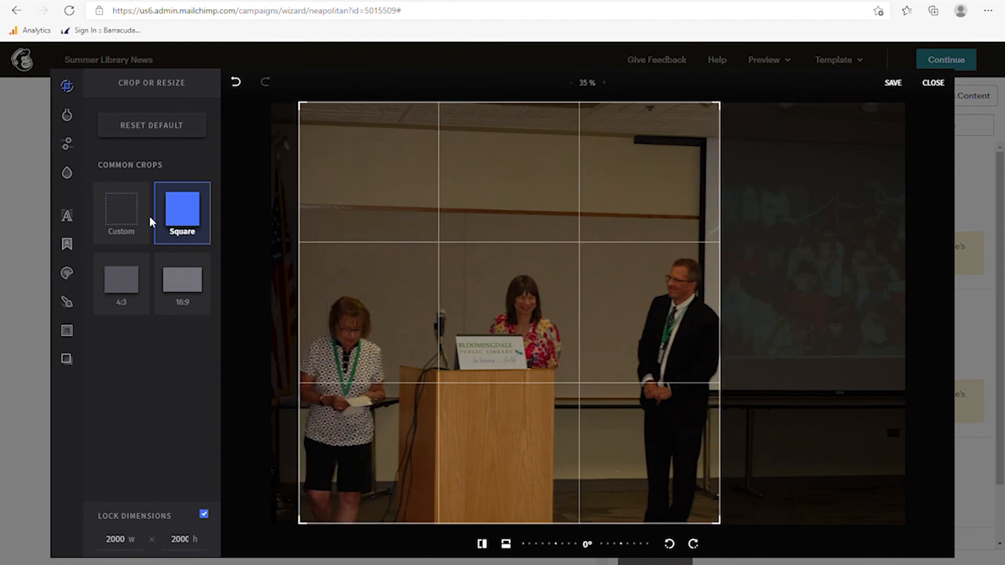
pyautogui.click(141, 220)
pyautogui.click(115, 302)
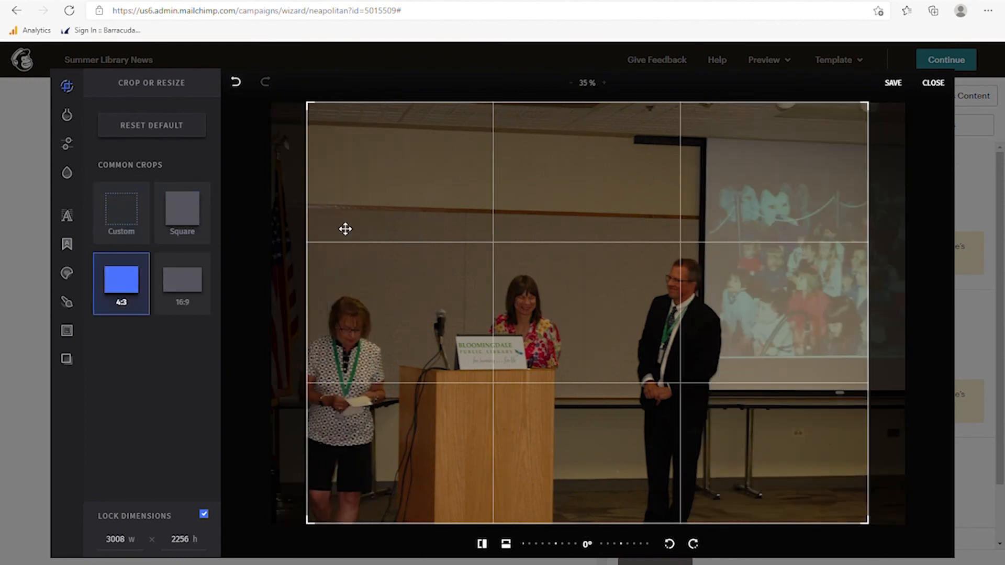
pyautogui.moveTo(378, 143); pyautogui.dragTo(320, 155)
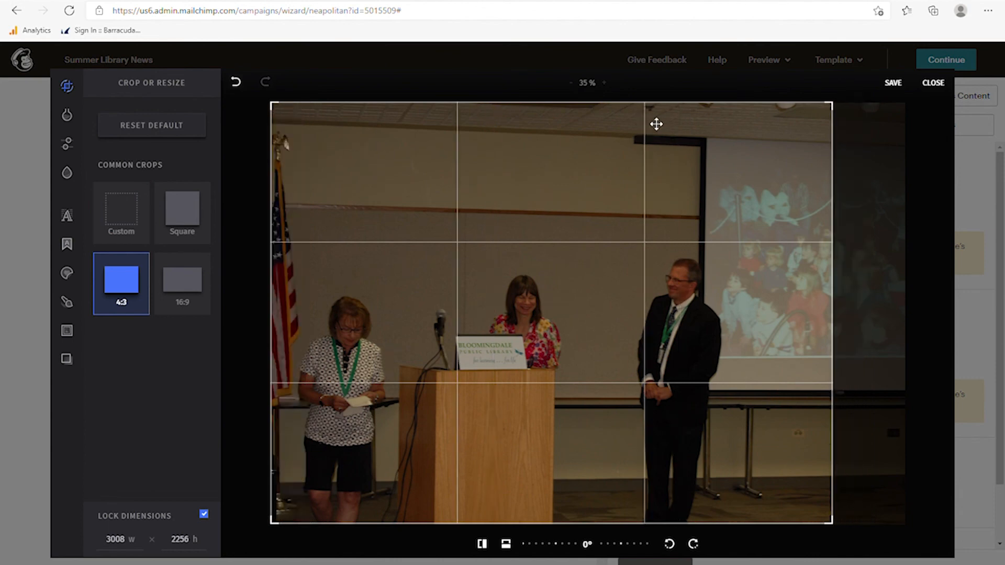
pyautogui.moveTo(834, 111); pyautogui.dragTo(770, 242)
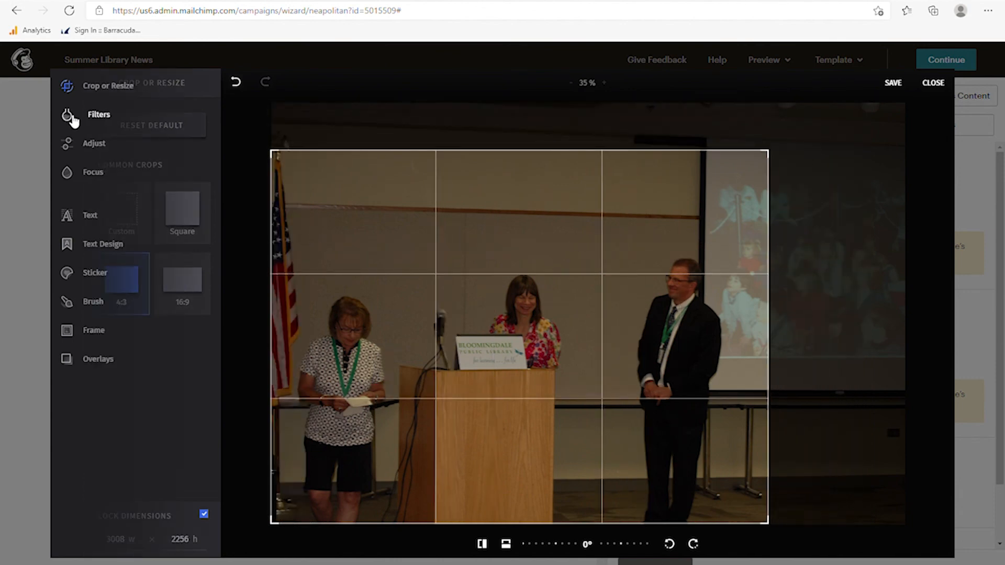
# - Apply the warm Sunset filter to the podium photo
pyautogui.click(73, 121)
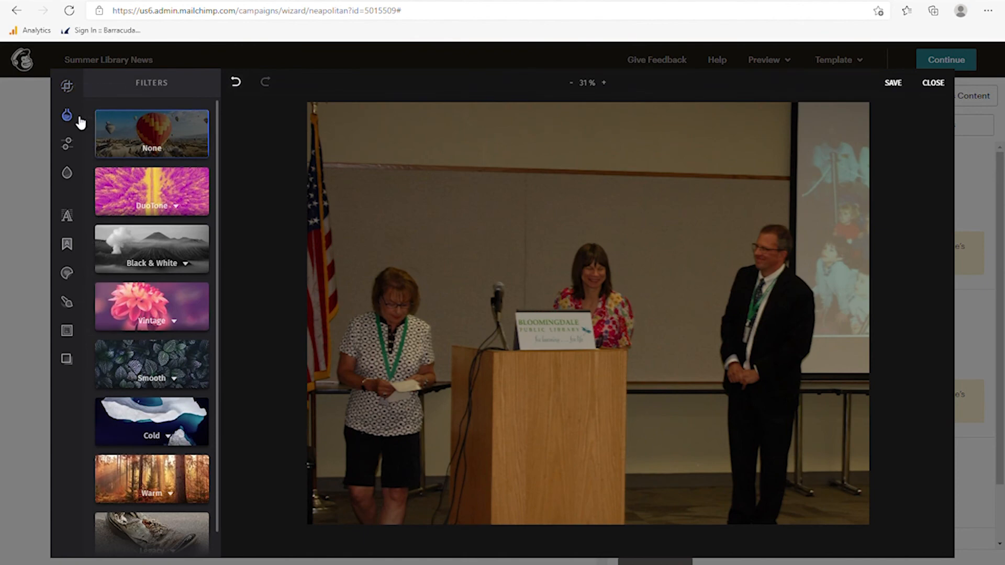
pyautogui.click(133, 484)
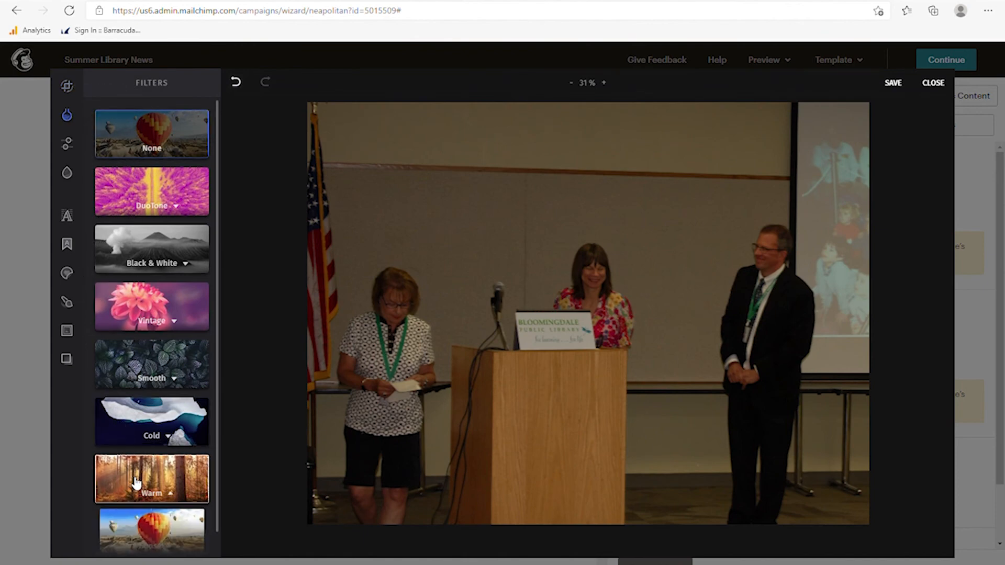
pyautogui.click(153, 541)
pyautogui.scroll(-3, 157, 471)
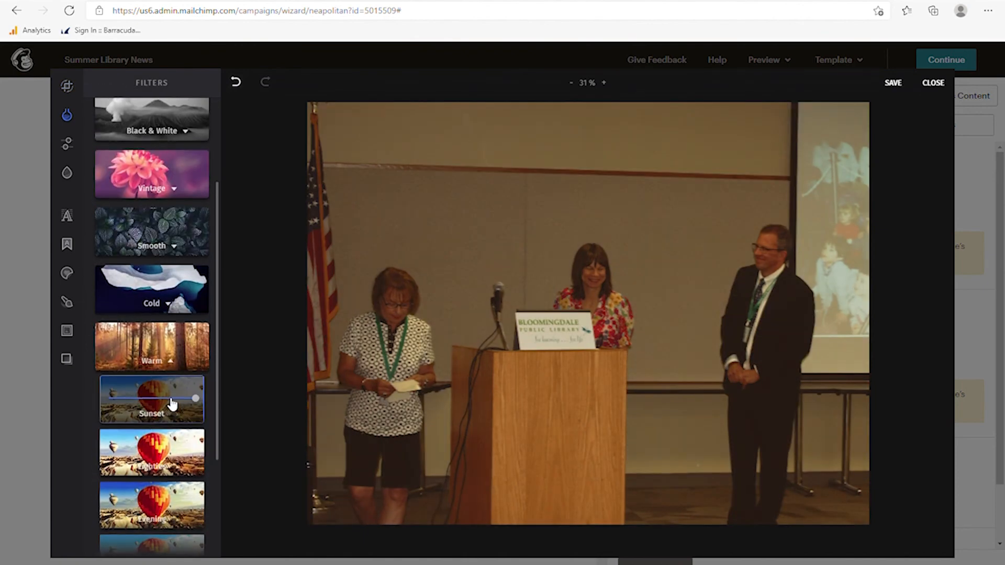
pyautogui.click(154, 453)
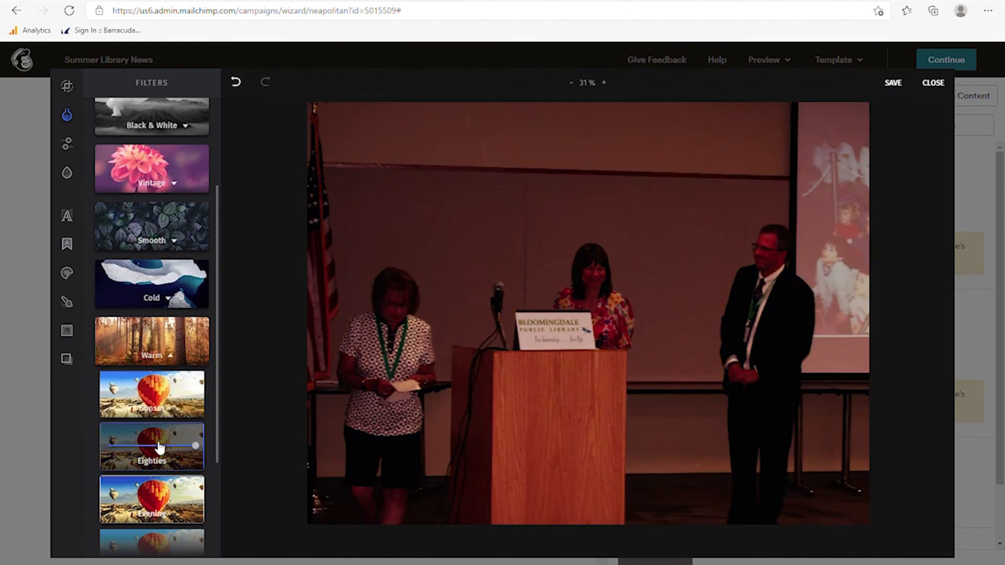
pyautogui.click(166, 403)
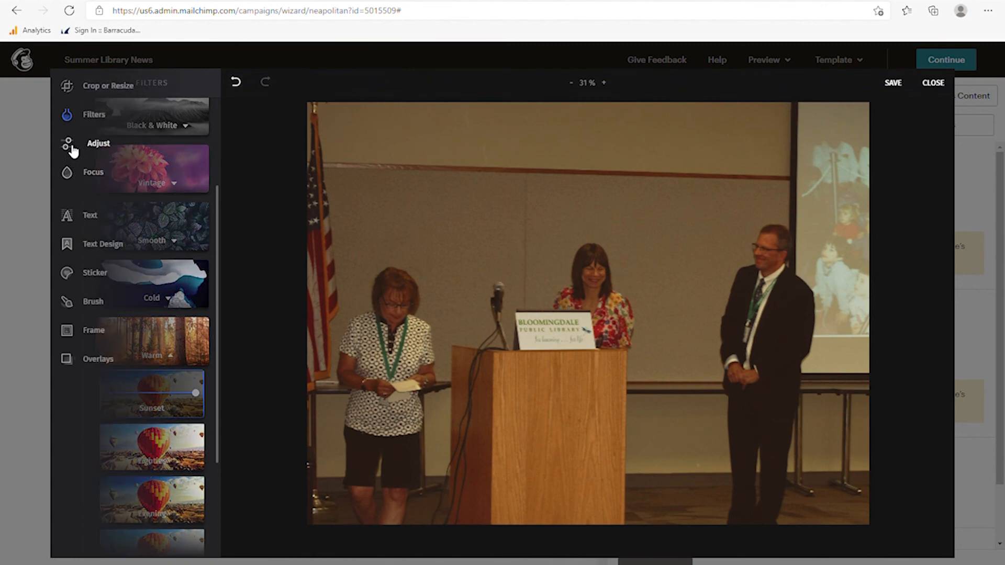
# - Add a Mirrored focus blur widened over the people, then add a text box
pyautogui.click(73, 181)
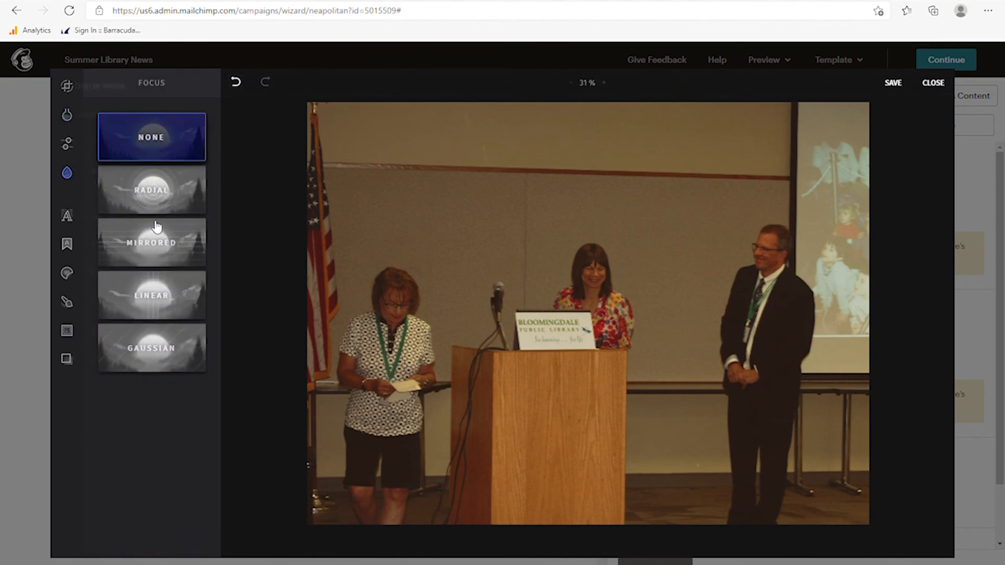
pyautogui.click(160, 259)
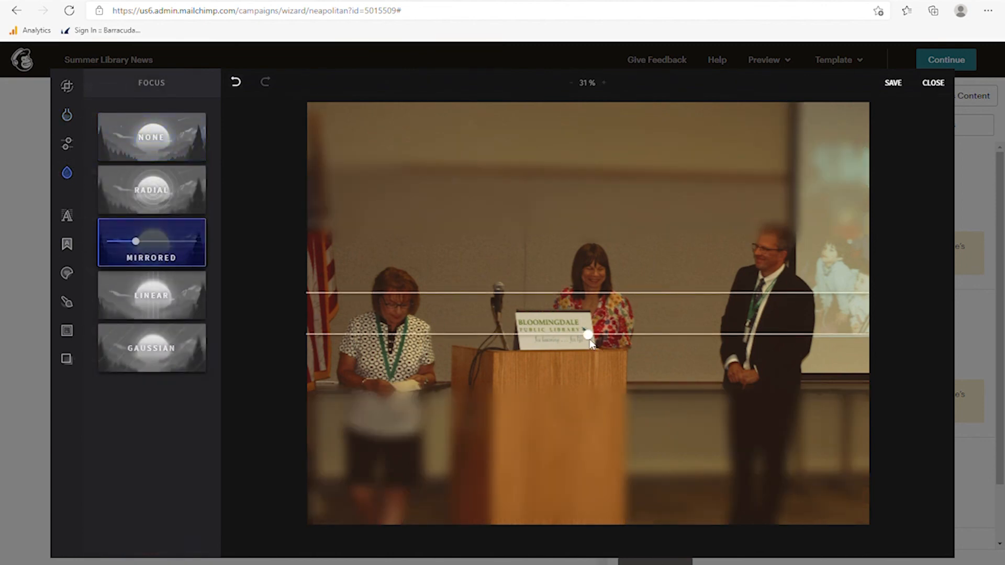
pyautogui.moveTo(588, 335); pyautogui.dragTo(588, 440)
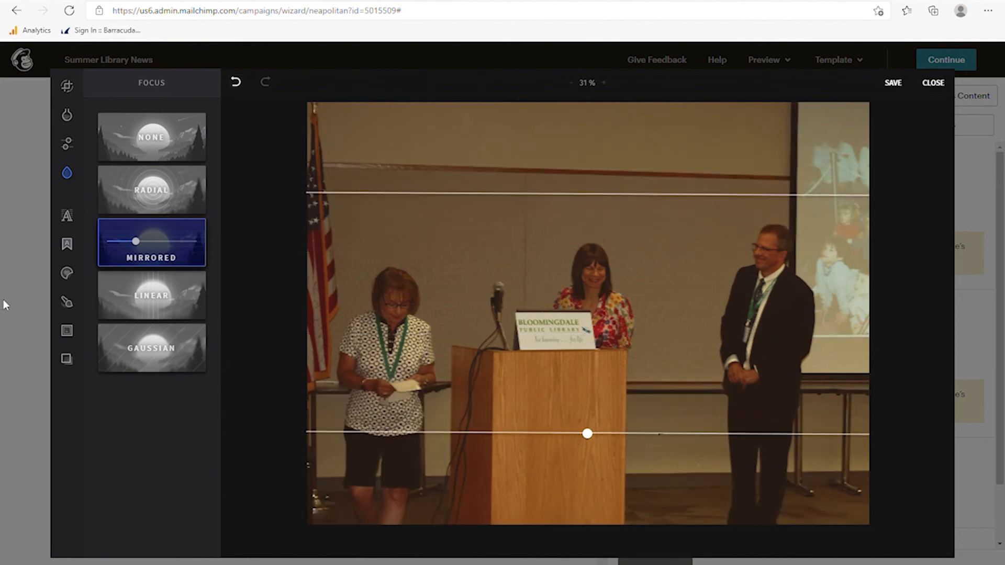
pyautogui.click(67, 216)
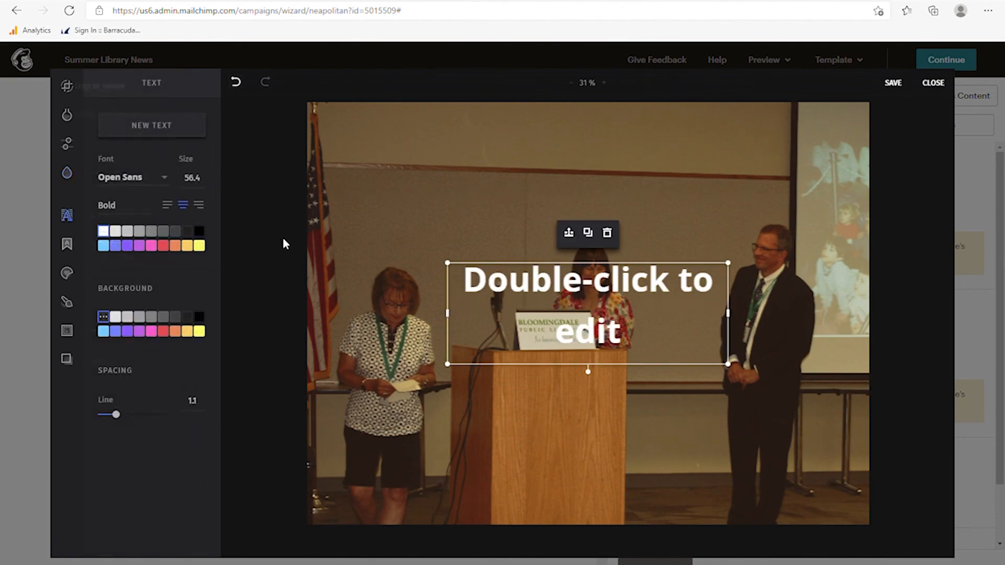
# - Place a '40th anniversary' caption at the photo's top and save DSC_0312.JPG back to the email
pyautogui.moveTo(564, 313); pyautogui.dragTo(550, 190)
pyautogui.doubleClick(550, 190)
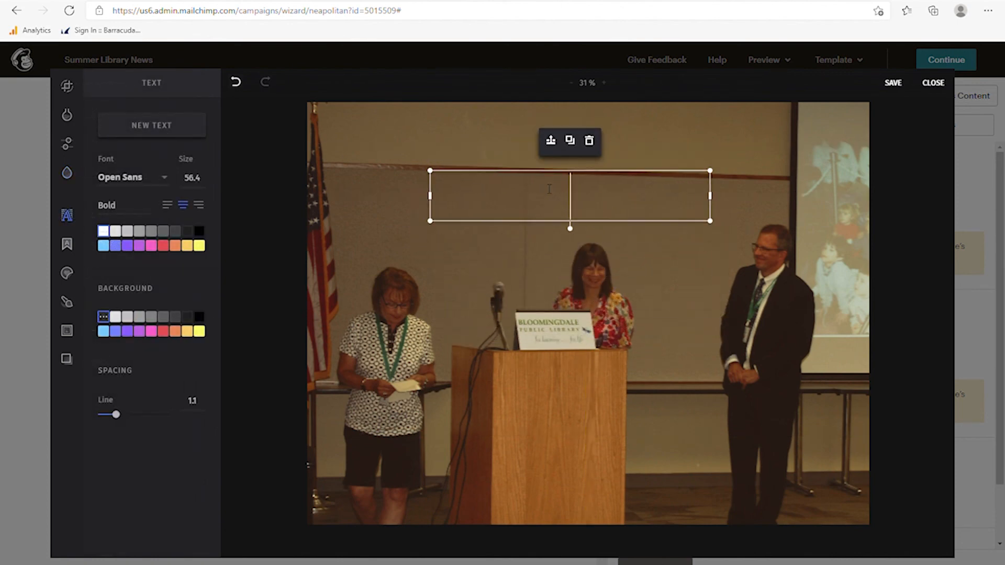
pyautogui.write('40th annivers')
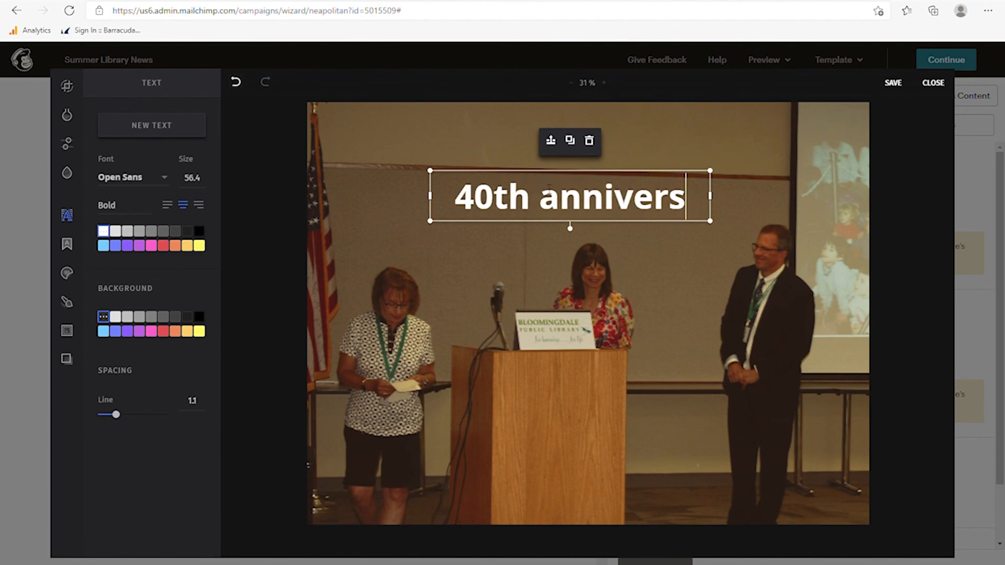
pyautogui.write('ray')
pyautogui.press('BackSpace')
pyautogui.press('BackSpace')
pyautogui.press('BackSpace')
pyautogui.write('ary')
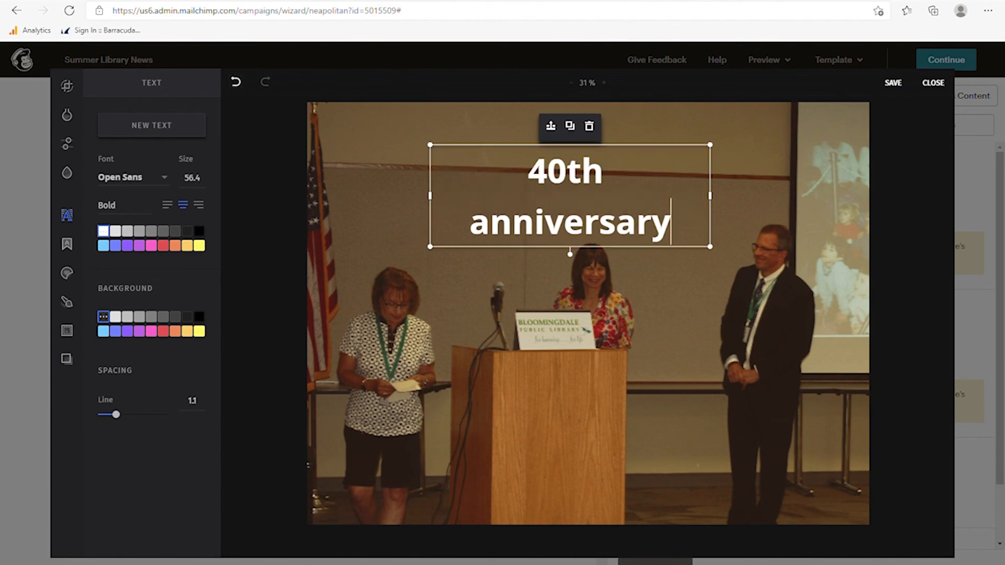
pyautogui.click(771, 167)
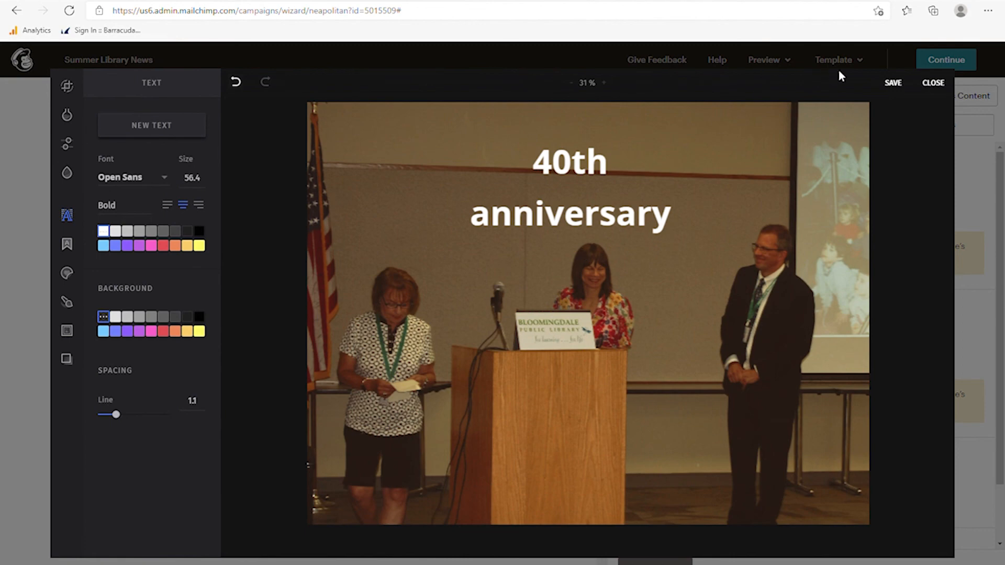
pyautogui.click(894, 84)
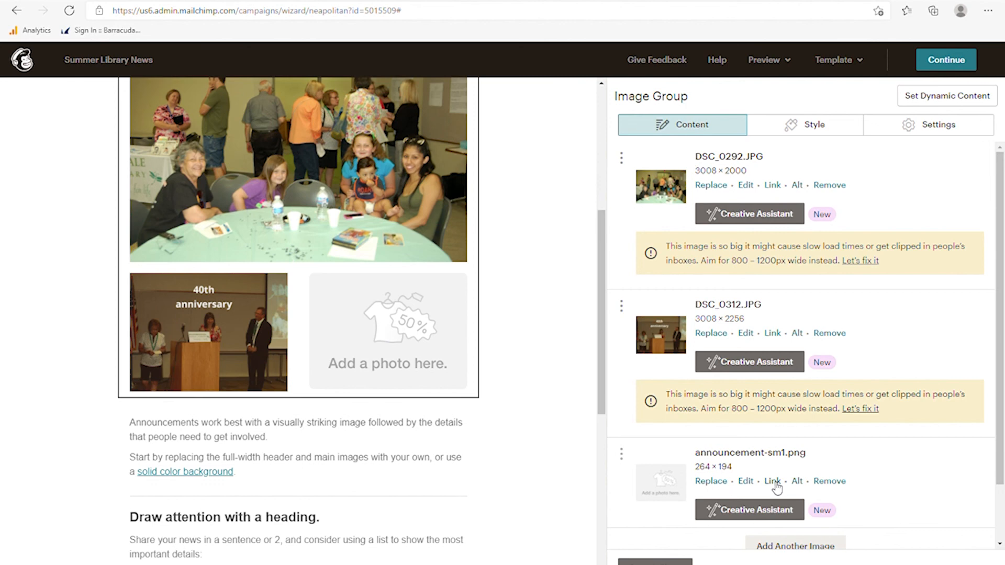
# - Replace the third image slot's announcement-sm1.png placeholder with the bulletin-board photo DSC_0280.JPG
pyautogui.click(715, 484)
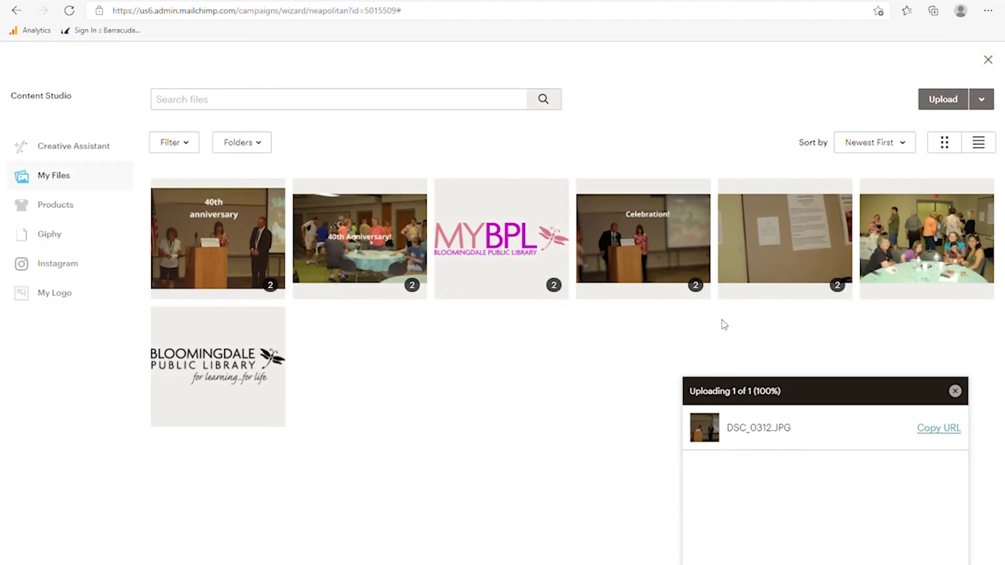
pyautogui.click(763, 252)
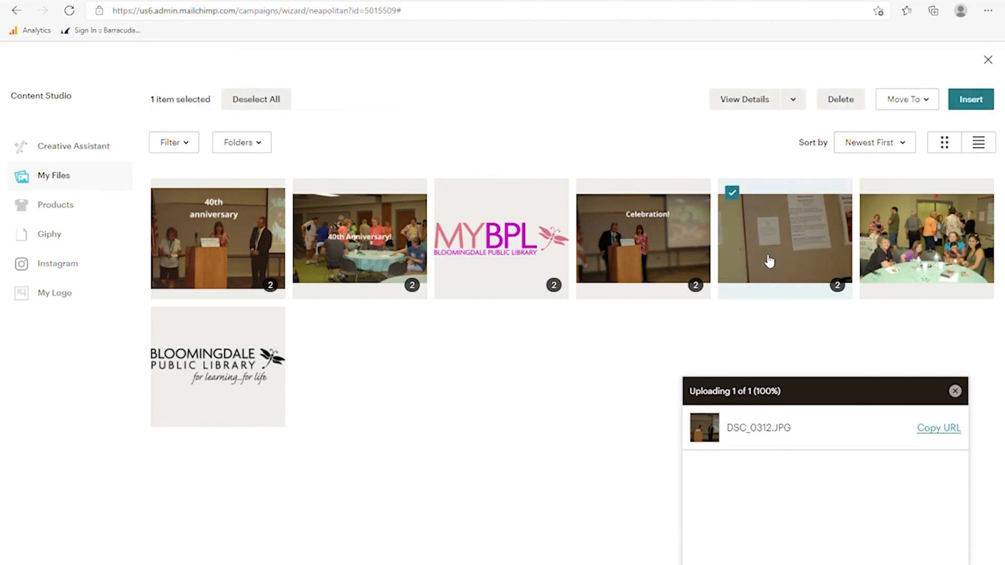
pyautogui.click(975, 100)
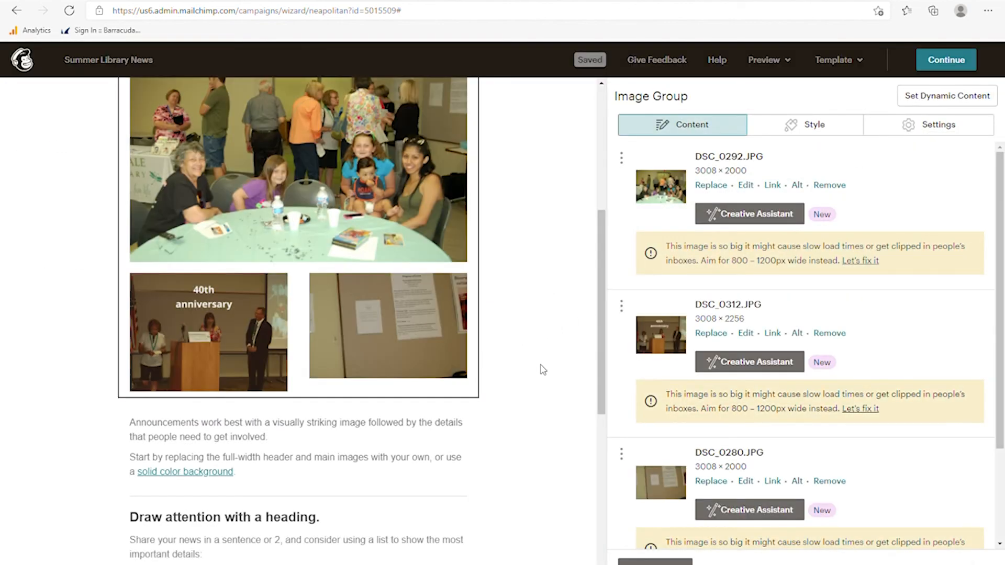
pyautogui.scroll(-1, 543, 369)
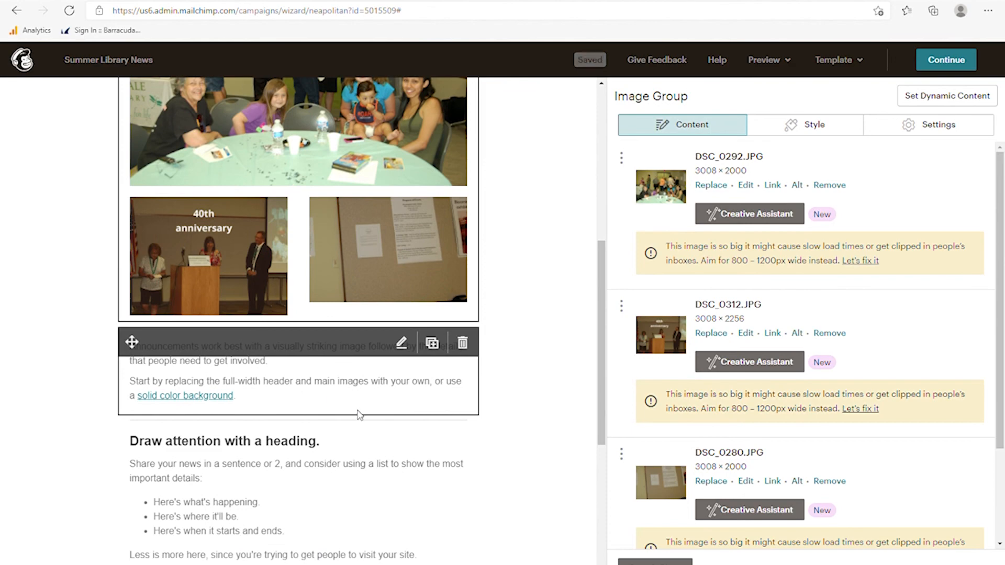
pyautogui.scroll(4, 446, 377)
pyautogui.scroll(-3, 494, 358)
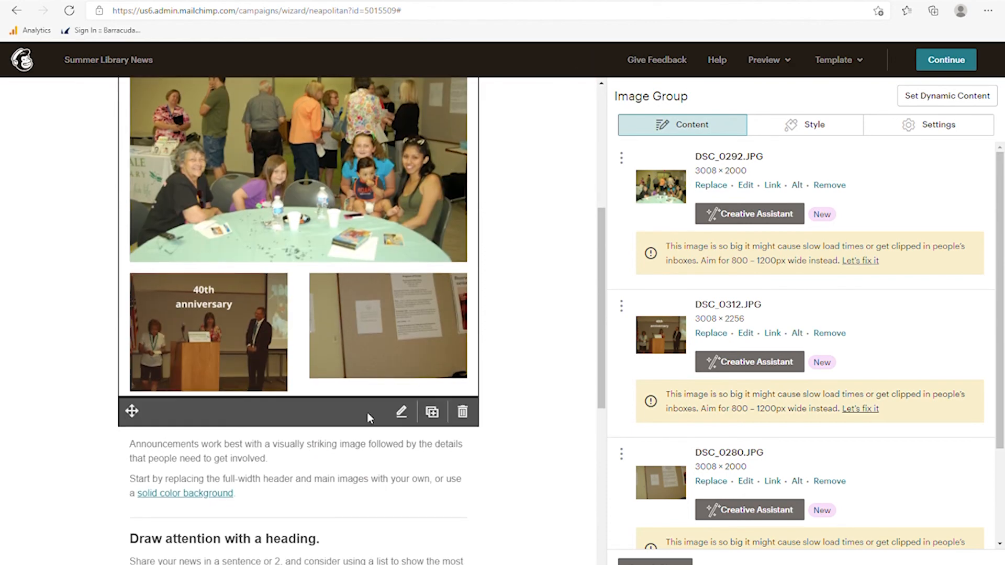
# - Delete the 'Announcements work best…' text block under the image group
pyautogui.click(465, 422)
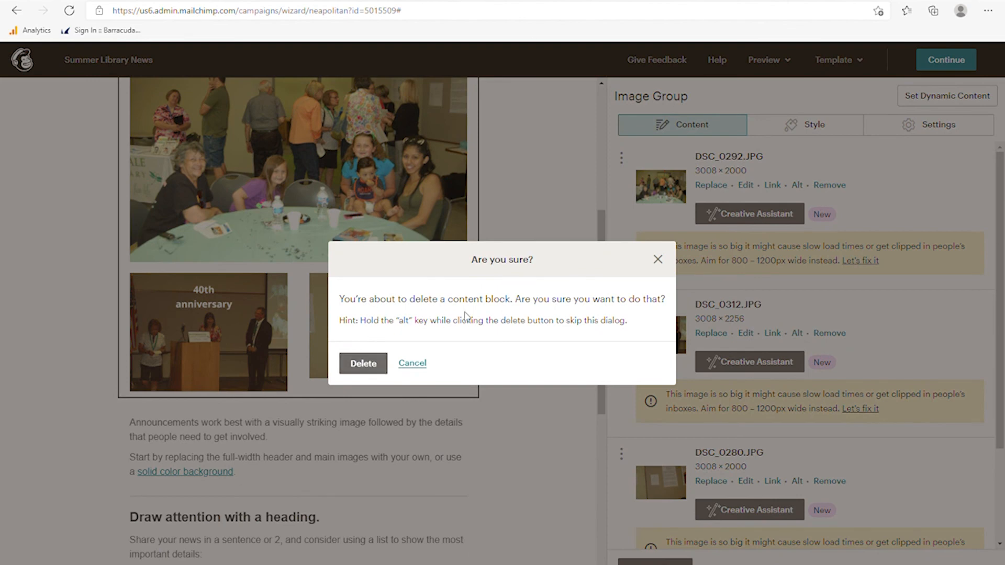
pyautogui.click(361, 366)
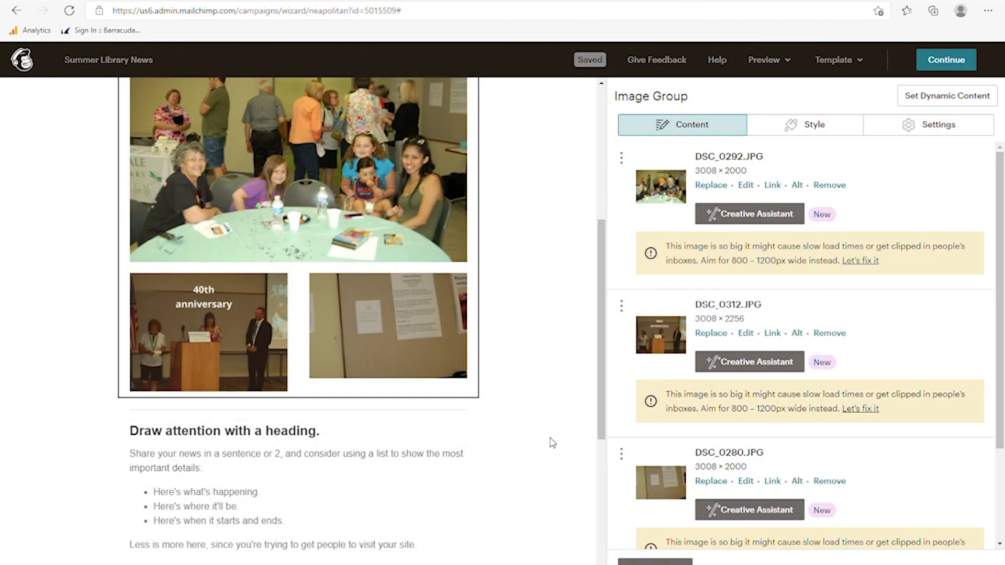
pyautogui.scroll(-3, 553, 443)
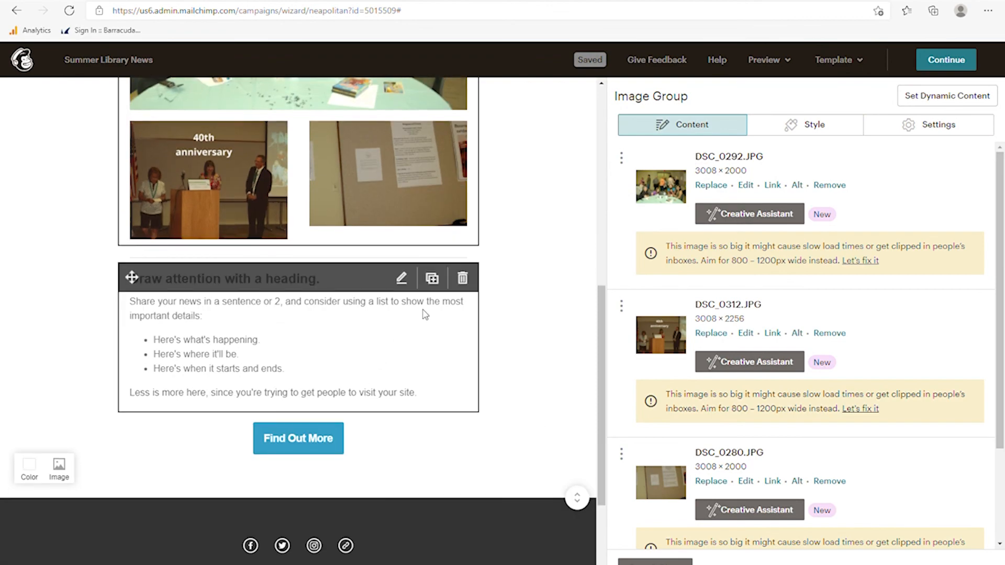
# - Delete the heading text block along with its accidental duplicate
pyautogui.click(432, 278)
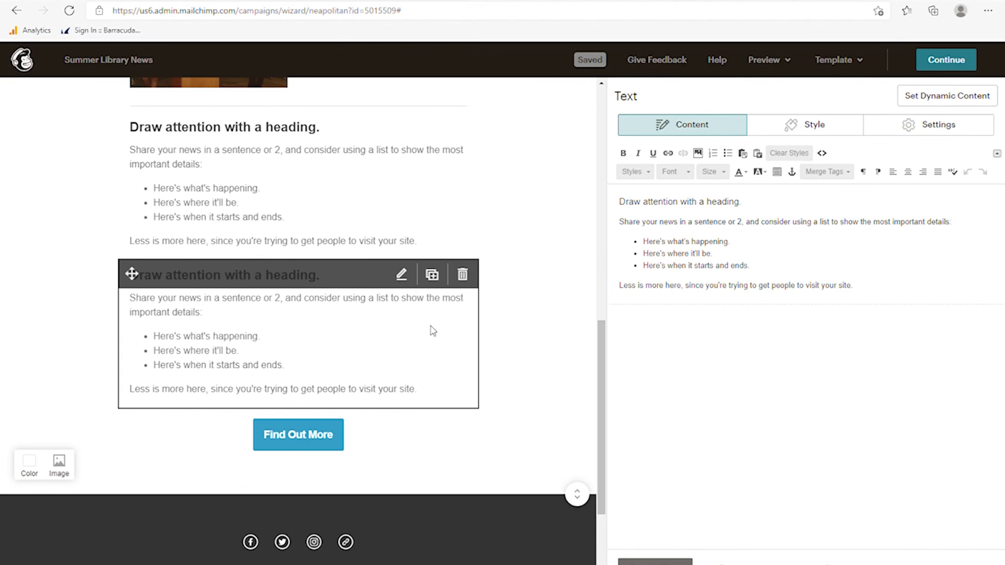
pyautogui.click(463, 275)
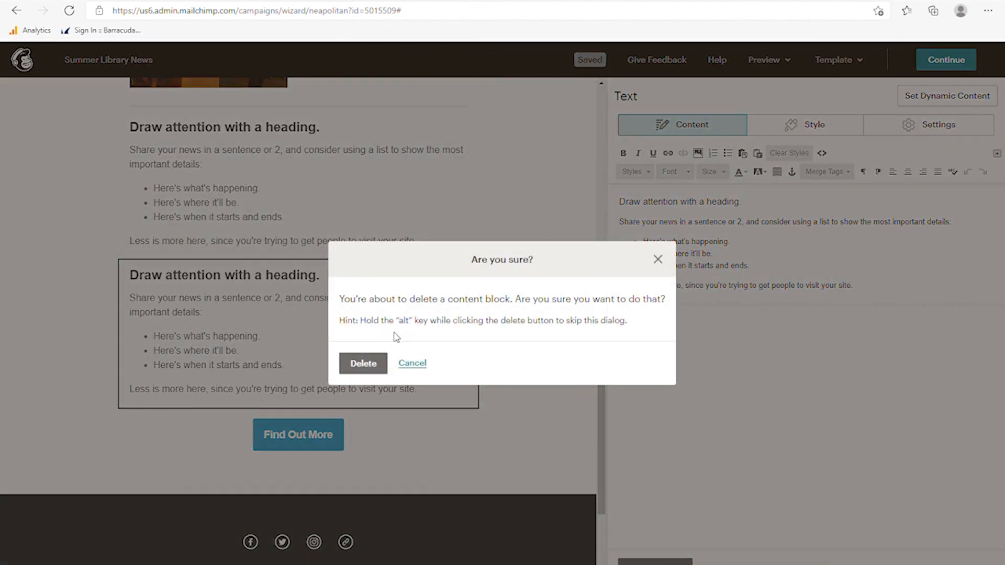
pyautogui.click(367, 368)
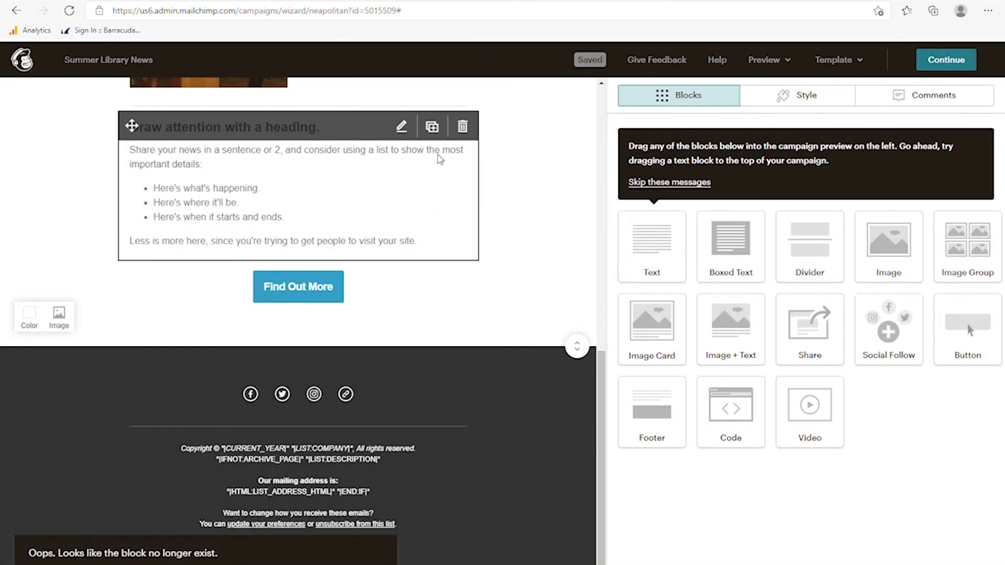
pyautogui.click(461, 126)
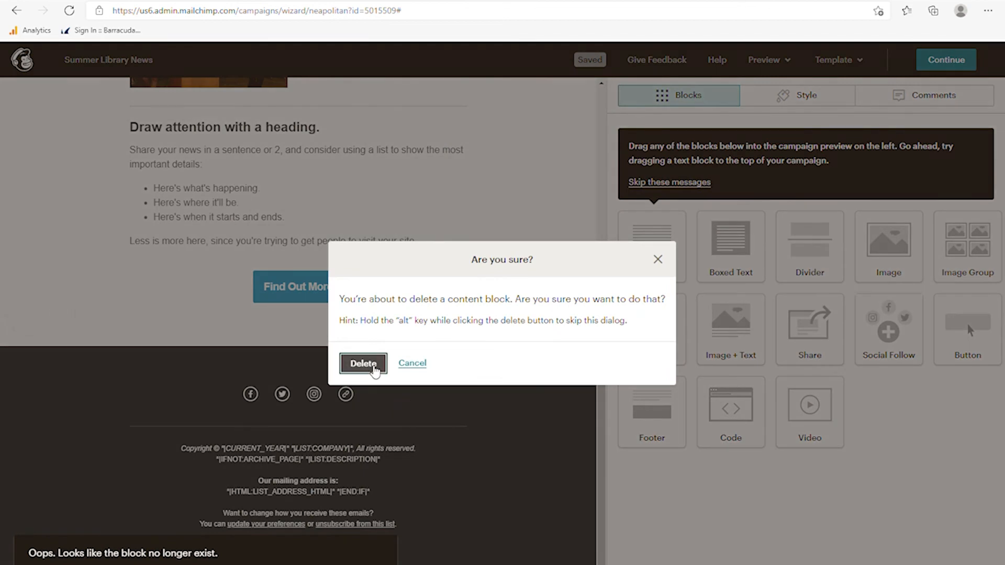
pyautogui.click(374, 368)
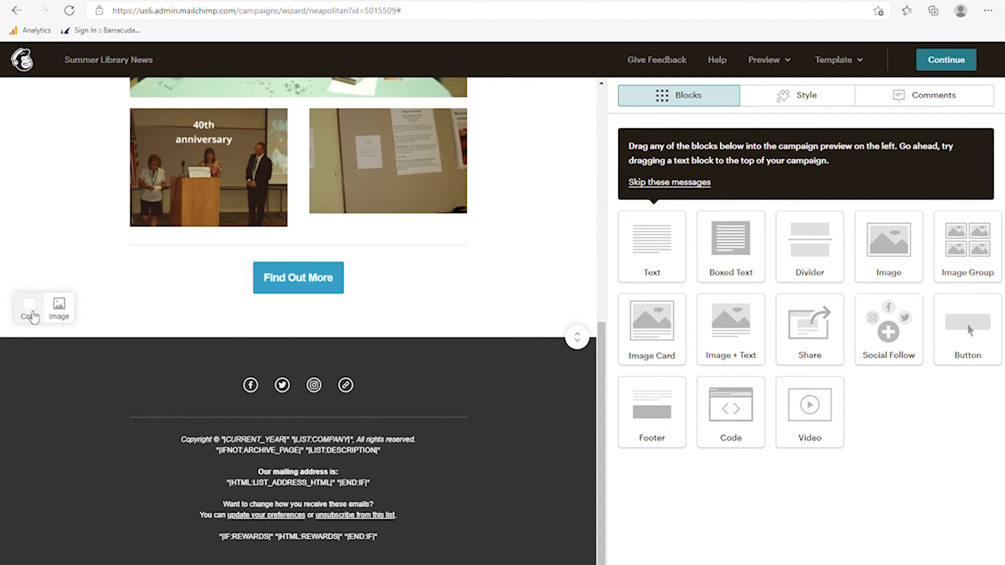
# - Change the photo section's background from white to pale greyish beige #dfdbce
pyautogui.click(30, 309)
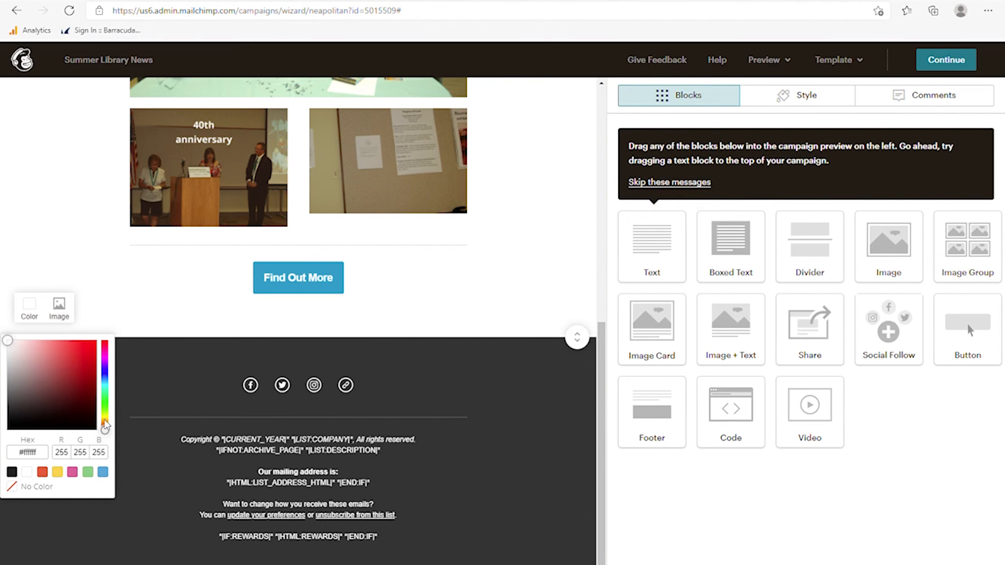
pyautogui.moveTo(105, 428); pyautogui.dragTo(105, 419)
pyautogui.click(40, 350)
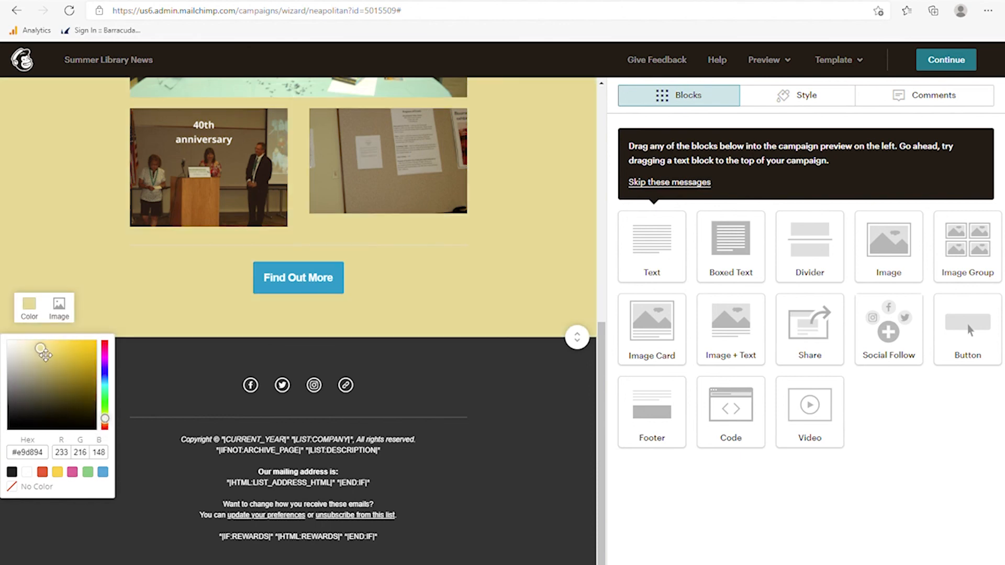
pyautogui.moveTo(44, 355); pyautogui.dragTo(14, 352)
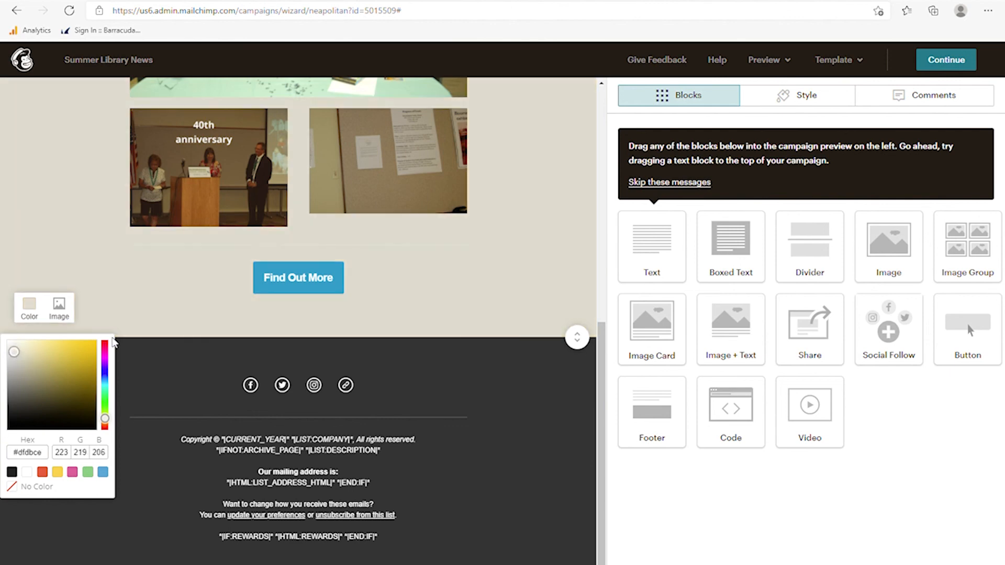
pyautogui.click(121, 271)
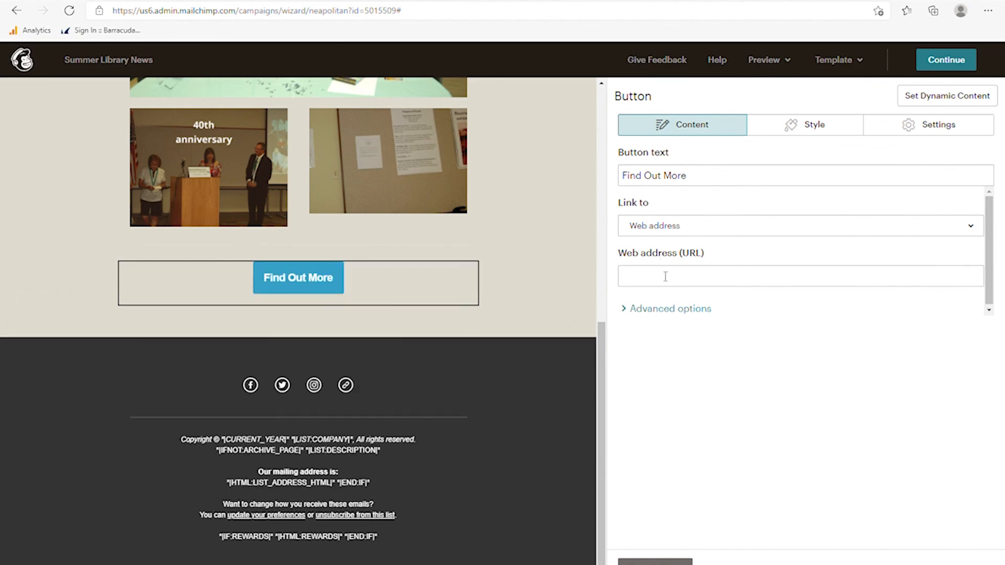
# - Keep the button's link type as Web address and relabel it 'See our upcoming programs!'
pyautogui.click(661, 234)
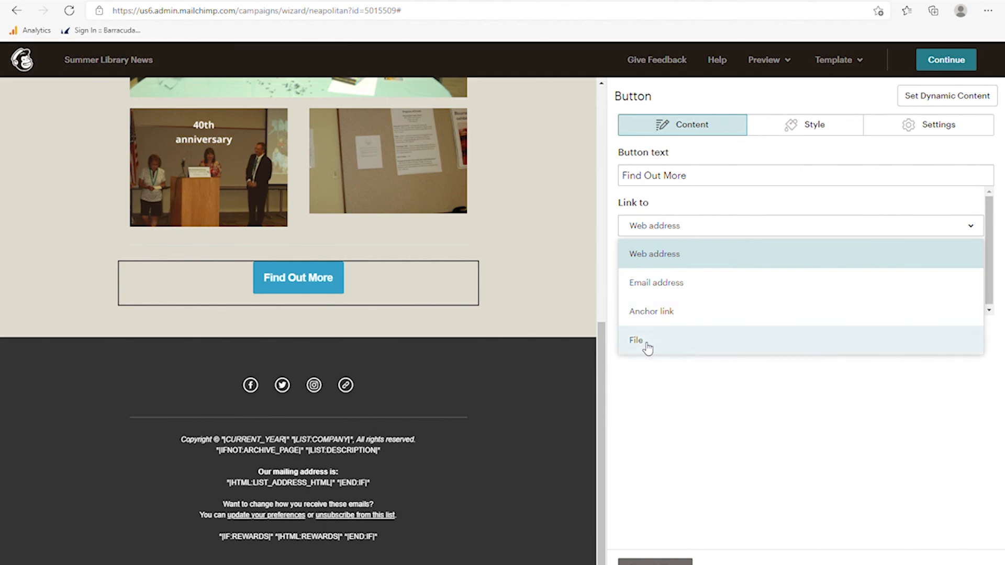
pyautogui.click(685, 259)
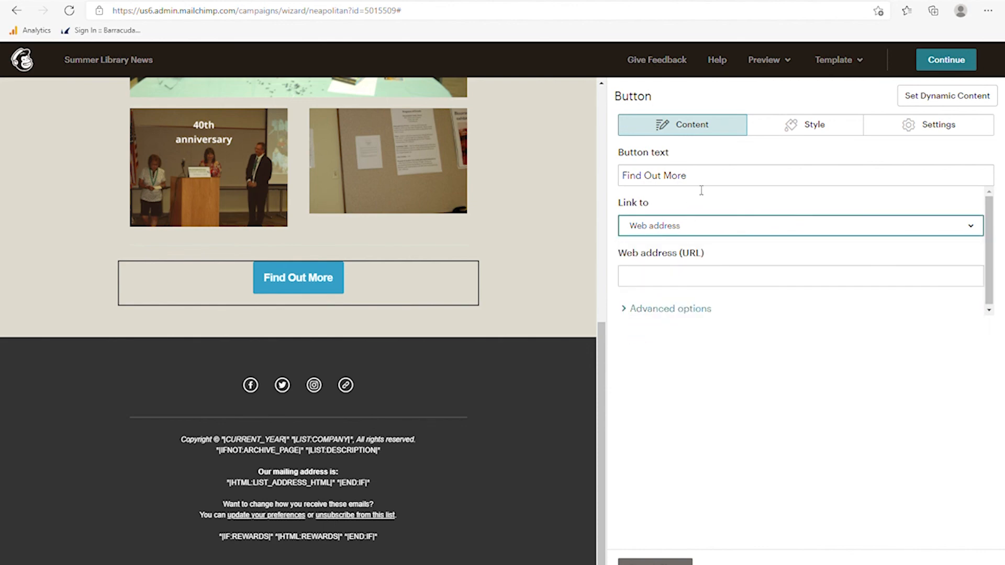
pyautogui.moveTo(699, 184); pyautogui.dragTo(574, 176)
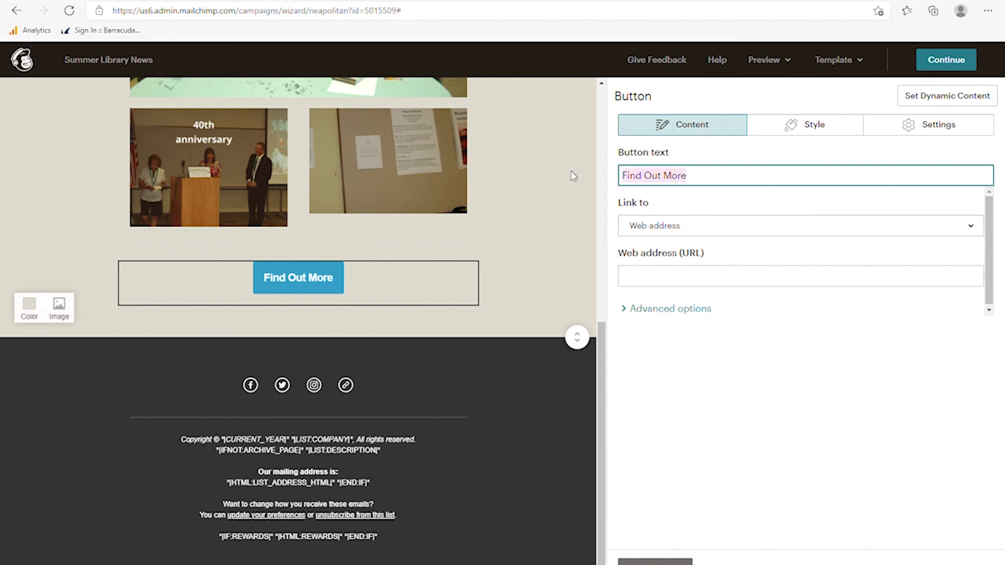
pyautogui.write('See our ')
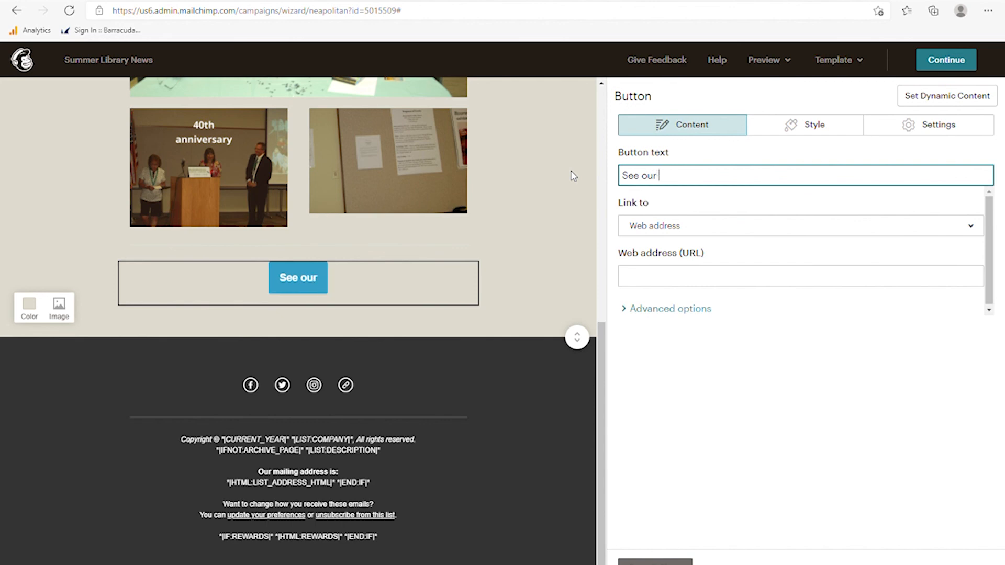
pyautogui.write('upcoming program')
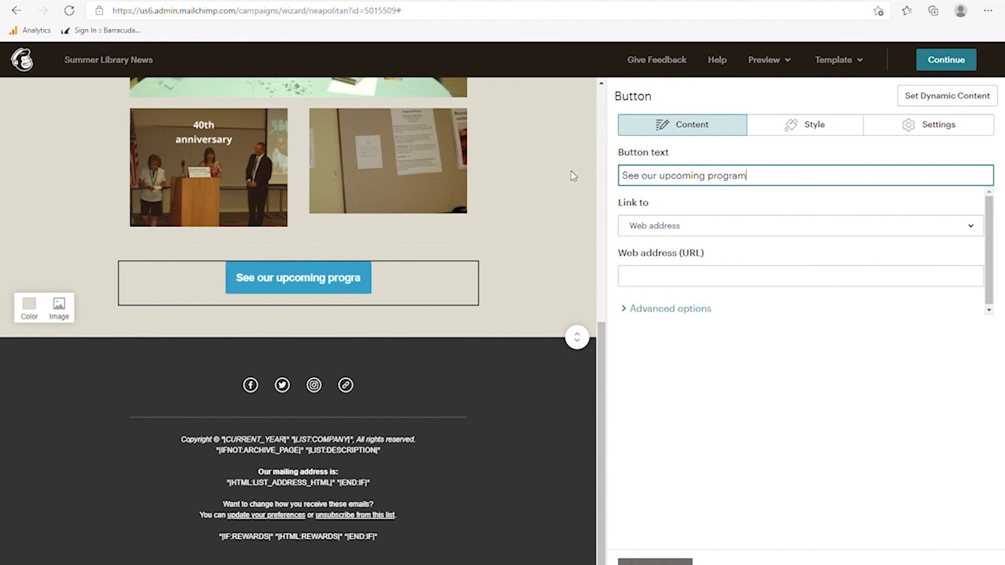
pyautogui.write('s!')
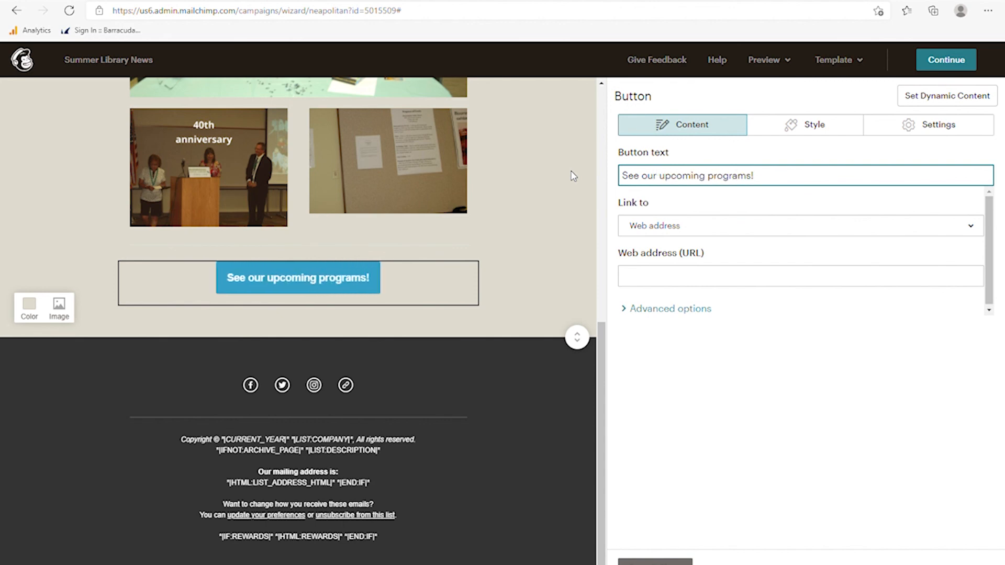
pyautogui.click(669, 284)
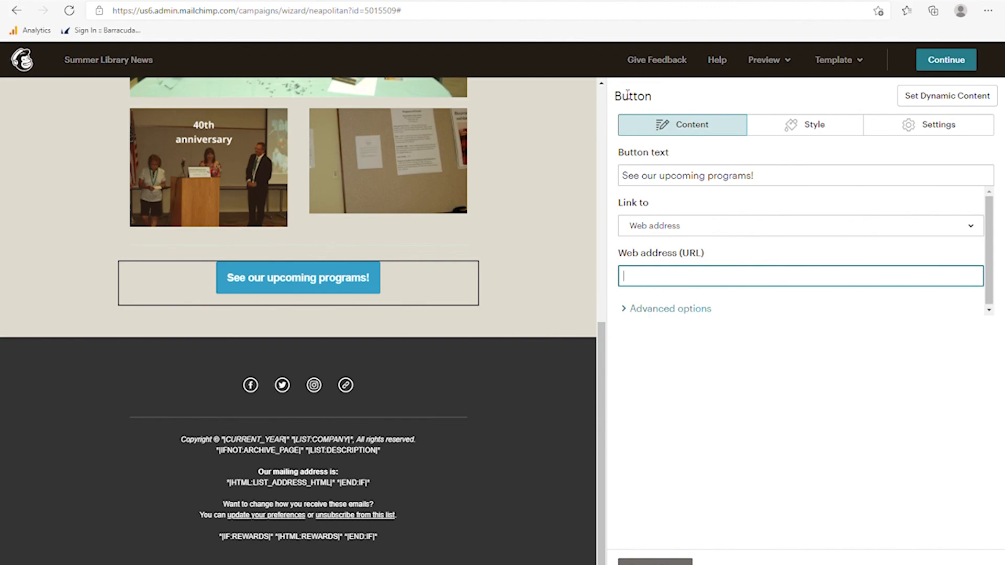
# - Copy the page address of the library website's Programs > Adult Programs event calendar
pyautogui.click(664, 1)
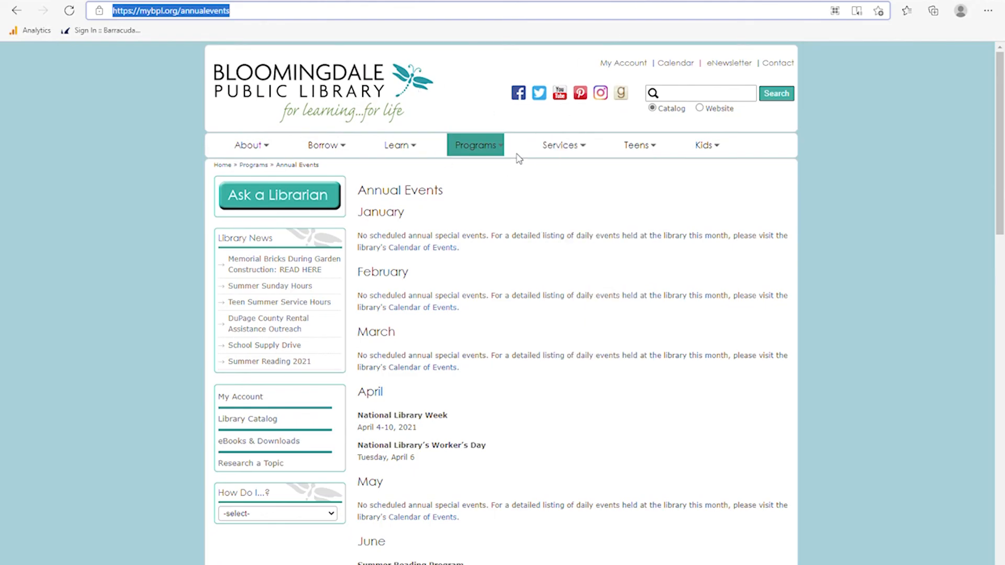
pyautogui.moveTo(495, 151)
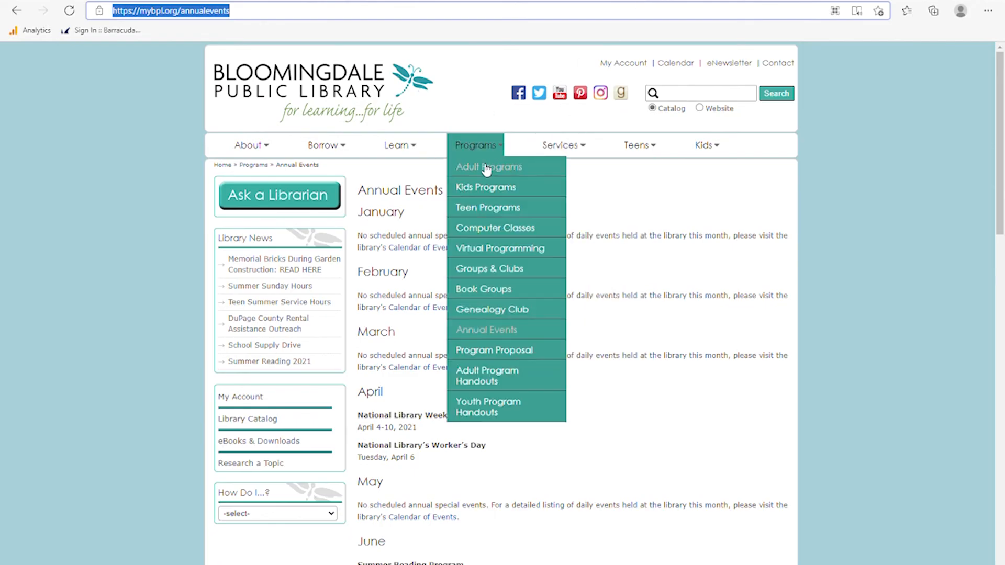
pyautogui.click(486, 169)
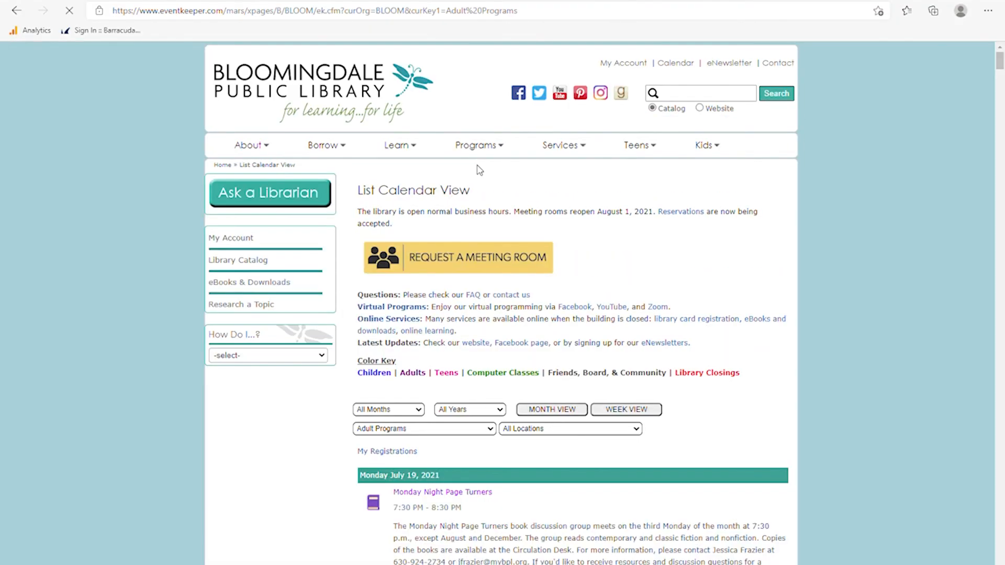
pyautogui.click(258, 15)
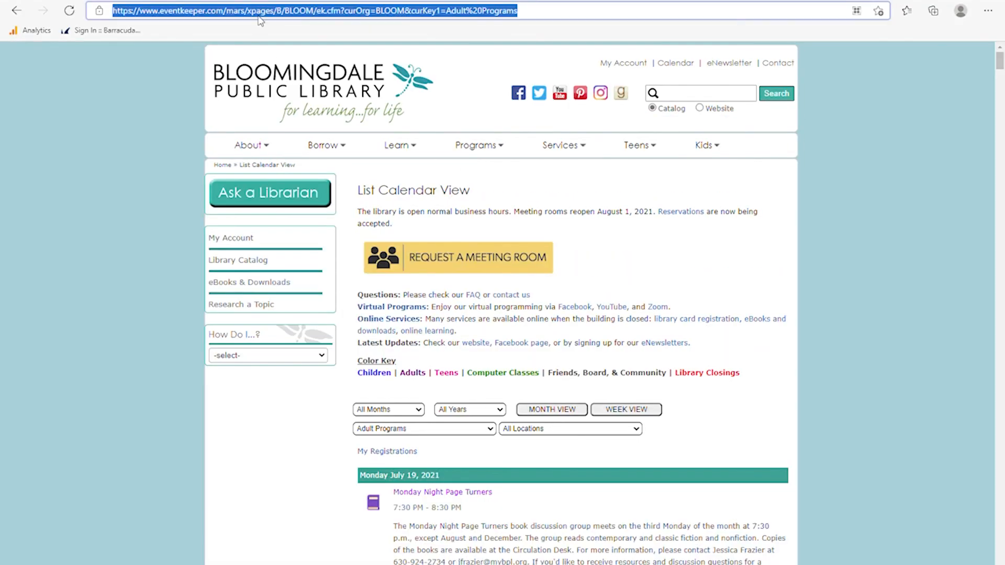
pyautogui.click(365, 0)
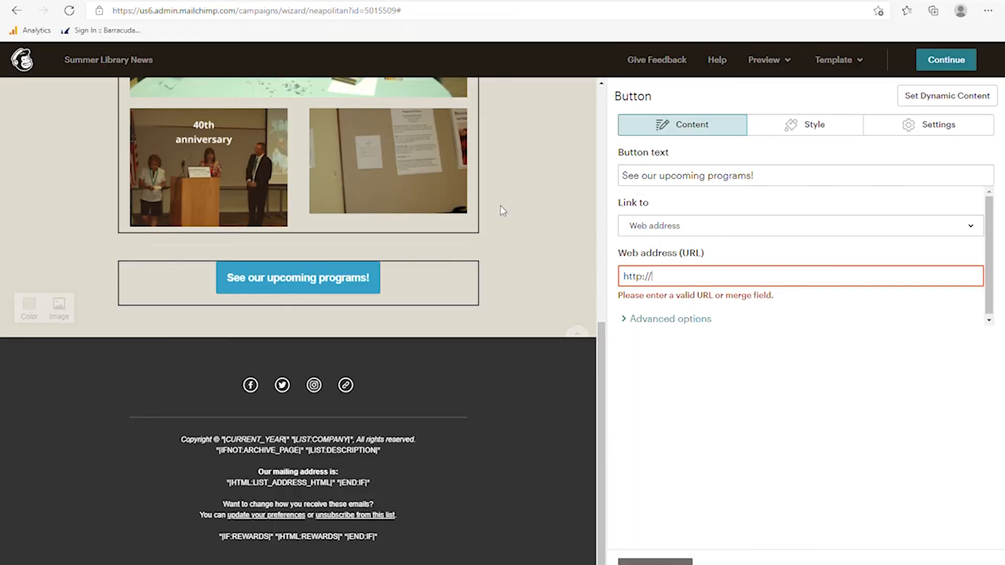
# - Paste the Adult Programs calendar address as the button's URL and close the button settings
pyautogui.hotkey('ctrl', 'v')
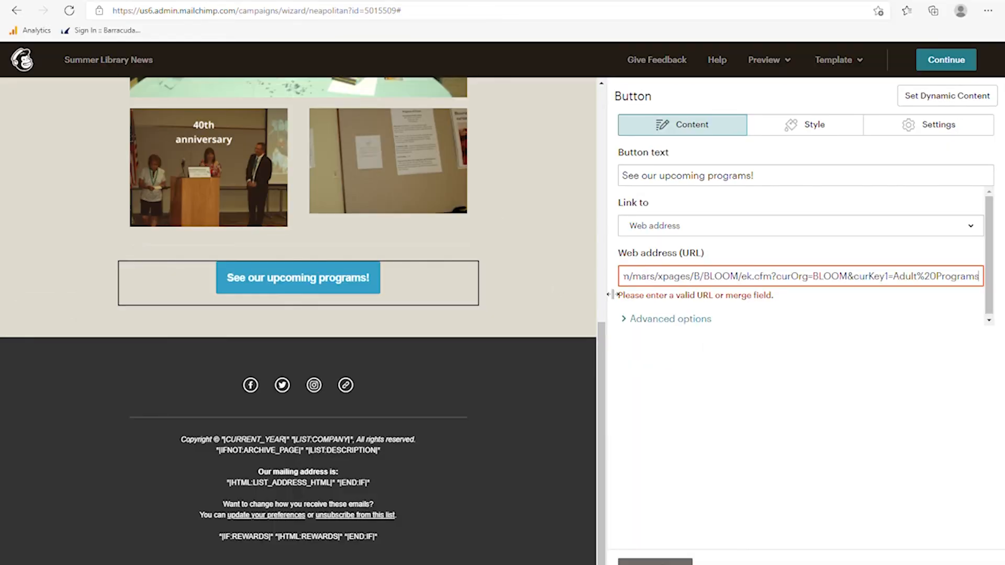
pyautogui.click(619, 299)
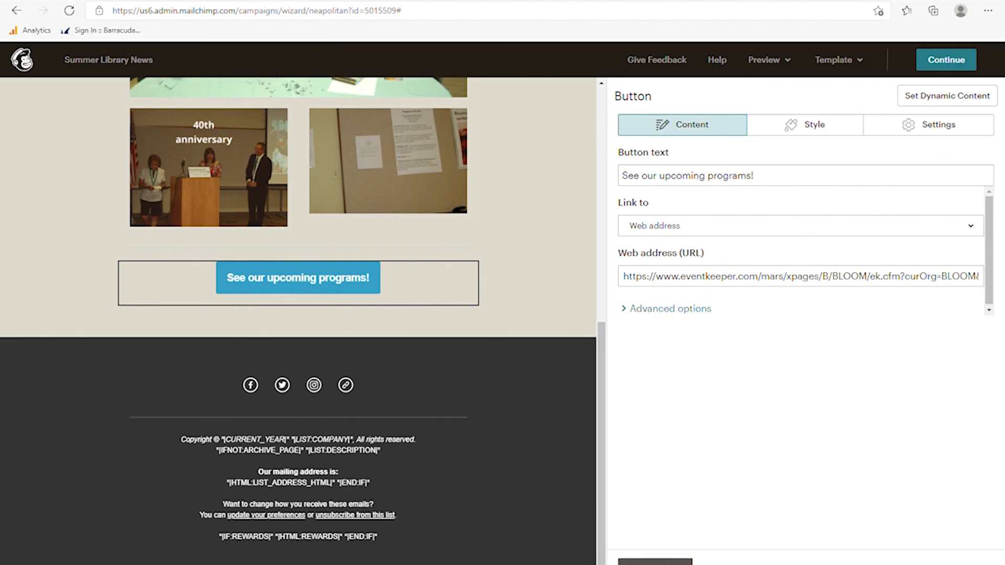
pyautogui.click(655, 562)
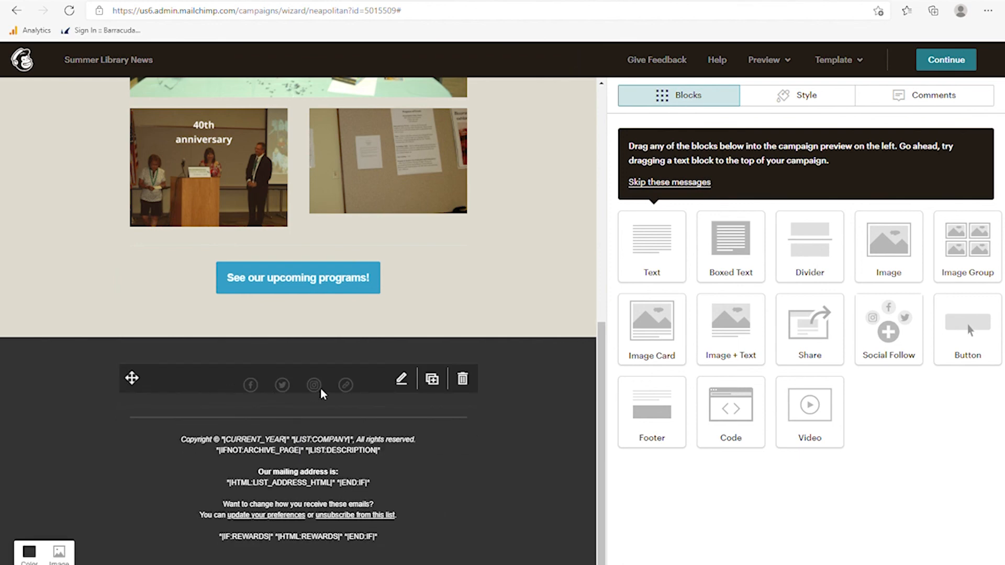
pyautogui.click(402, 381)
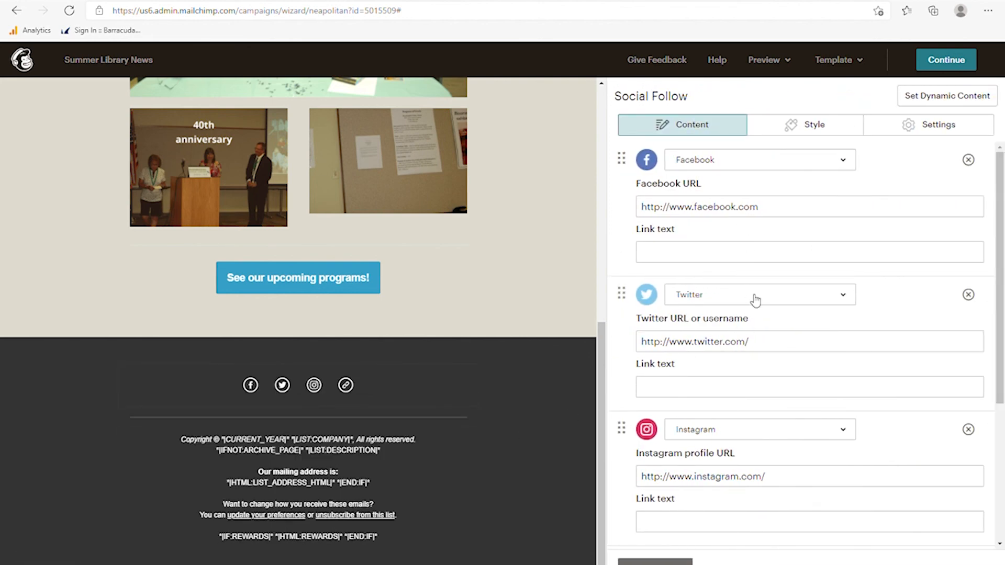
pyautogui.scroll(-3, 754, 296)
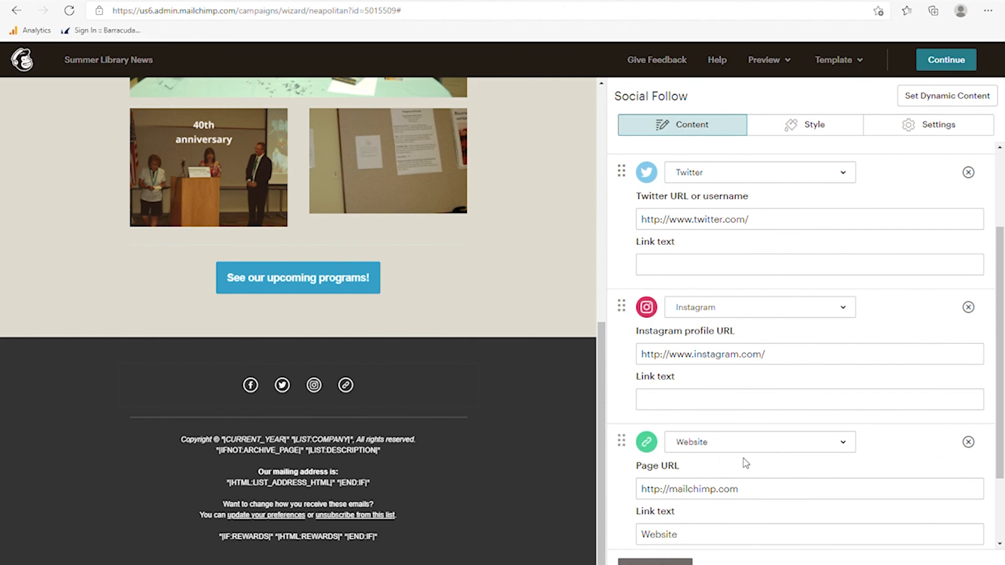
pyautogui.scroll(1, 784, 458)
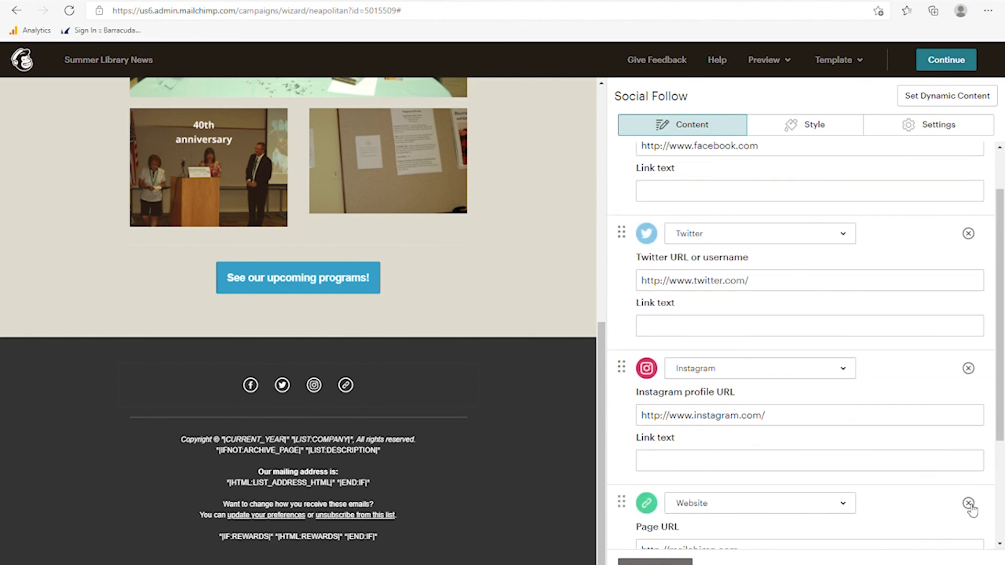
pyautogui.click(968, 368)
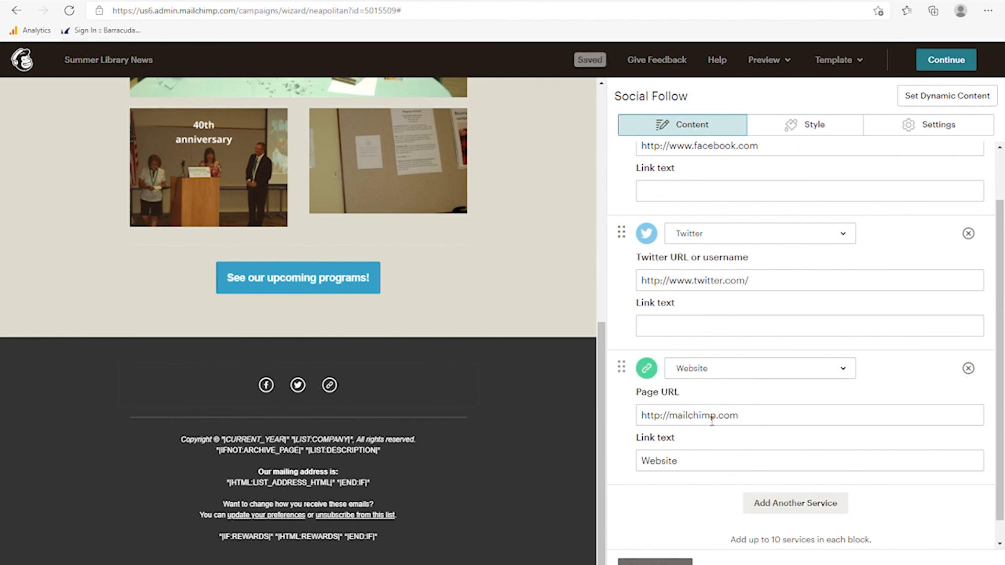
pyautogui.moveTo(771, 422); pyautogui.dragTo(666, 422)
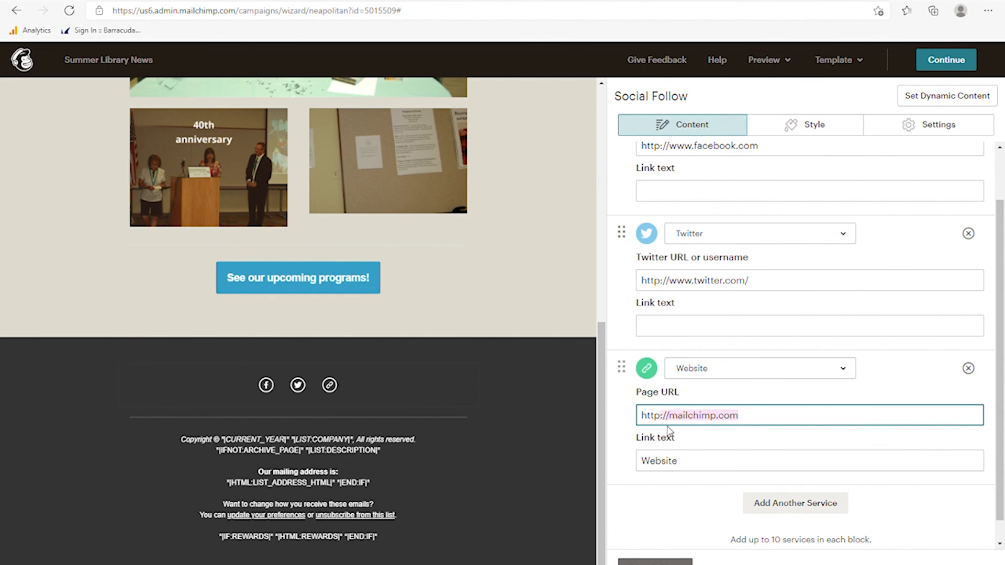
pyautogui.press('BackSpace')
pyautogui.press('BackSpace')
pyautogui.write('s')
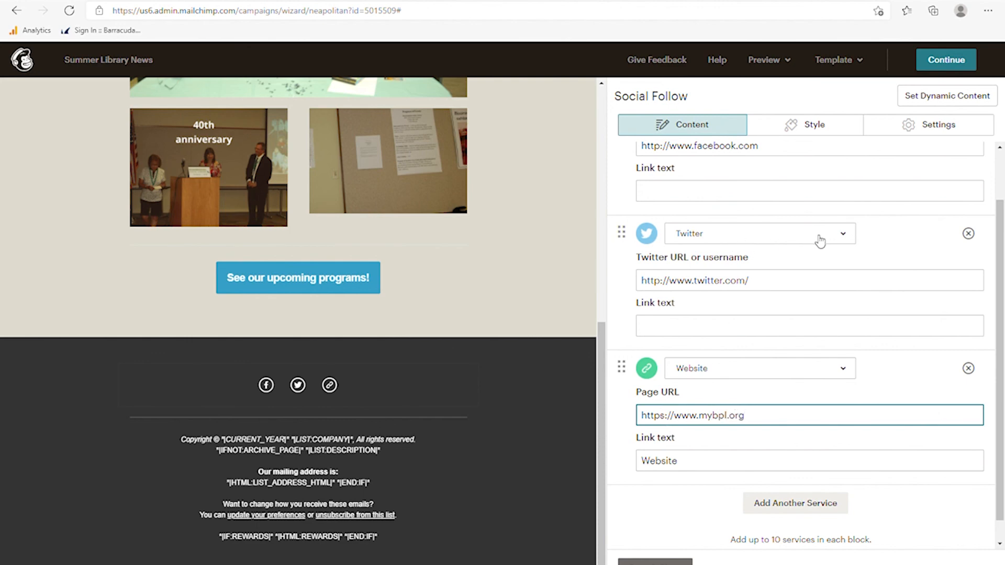
# - Swap the Twitter icon for LinkedIn and Facebook for YouTube, then save the block
pyautogui.click(844, 238)
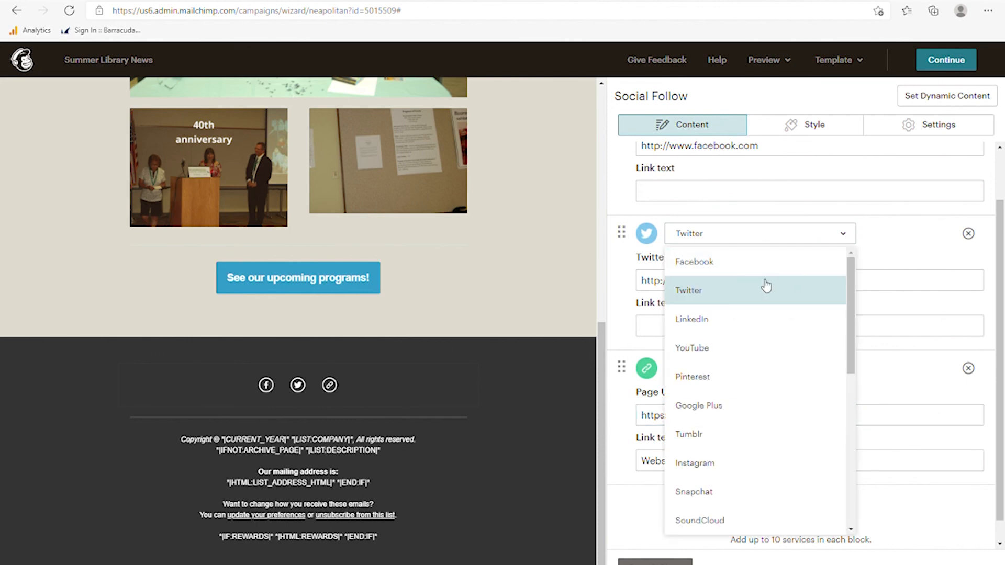
pyautogui.click(729, 320)
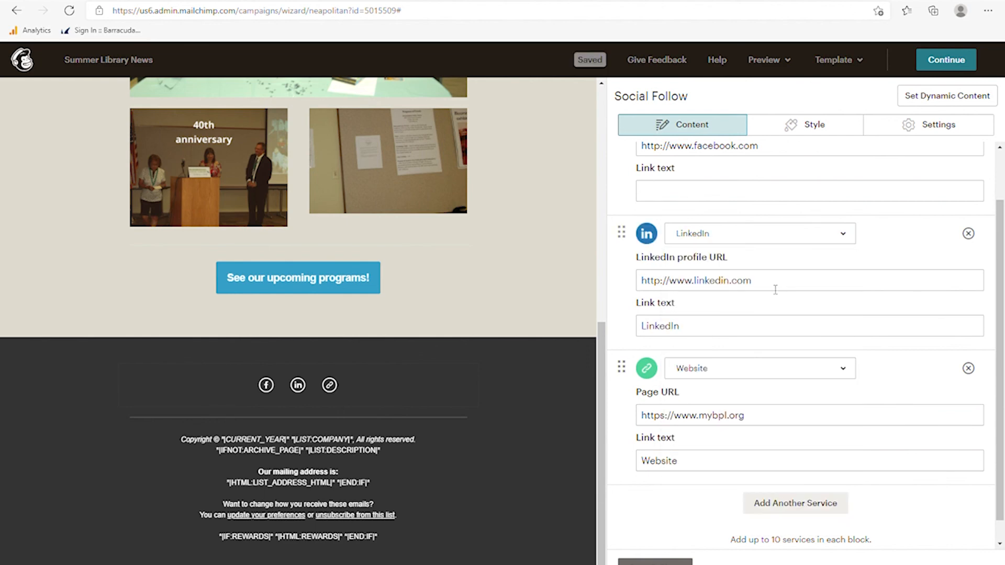
pyautogui.click(757, 284)
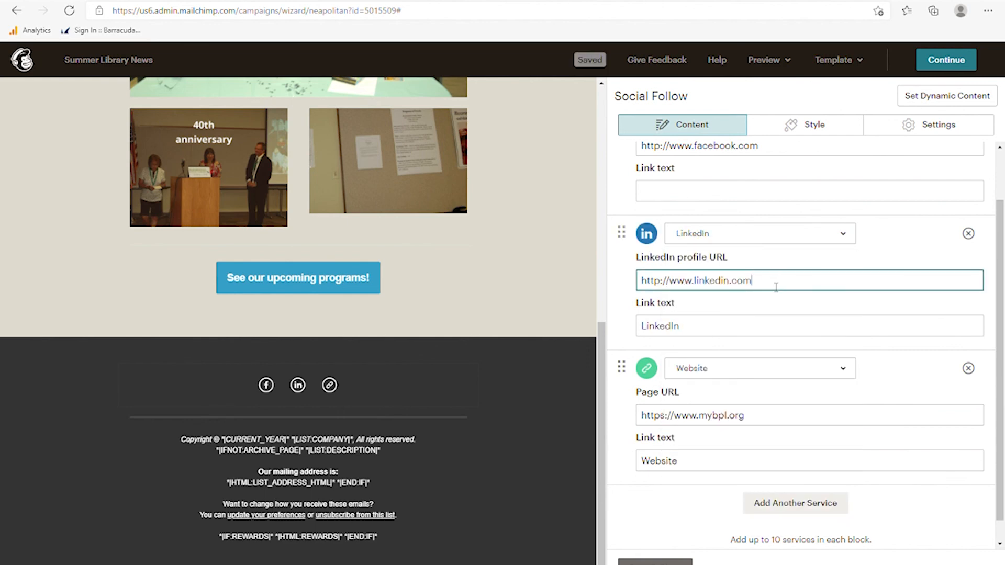
pyautogui.scroll(1, 765, 283)
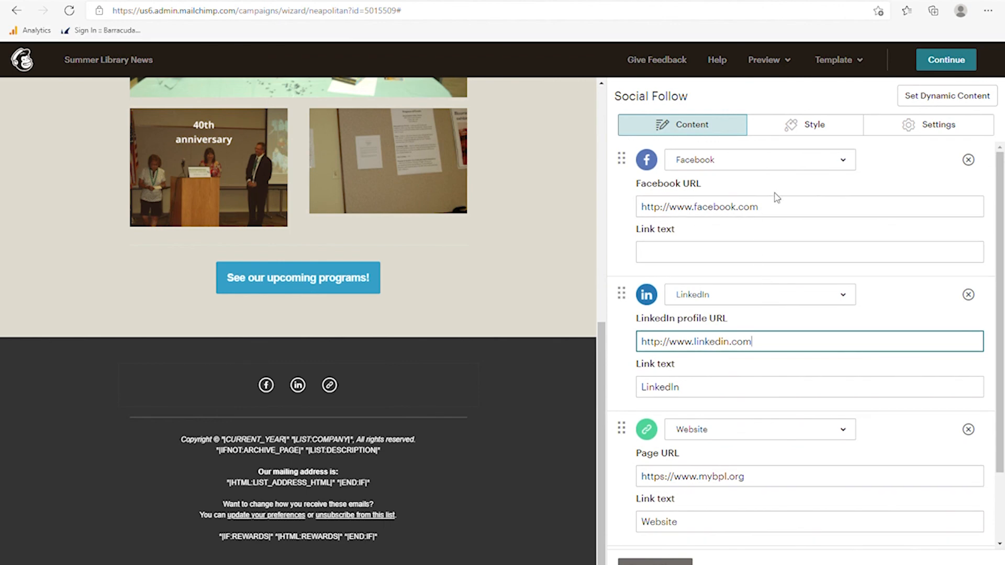
pyautogui.click(843, 161)
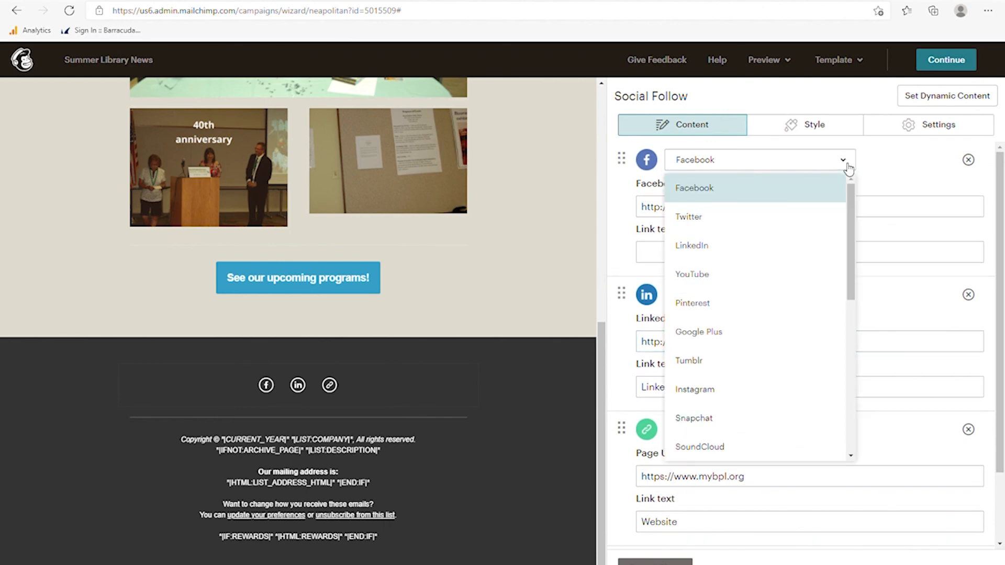
pyautogui.click(712, 283)
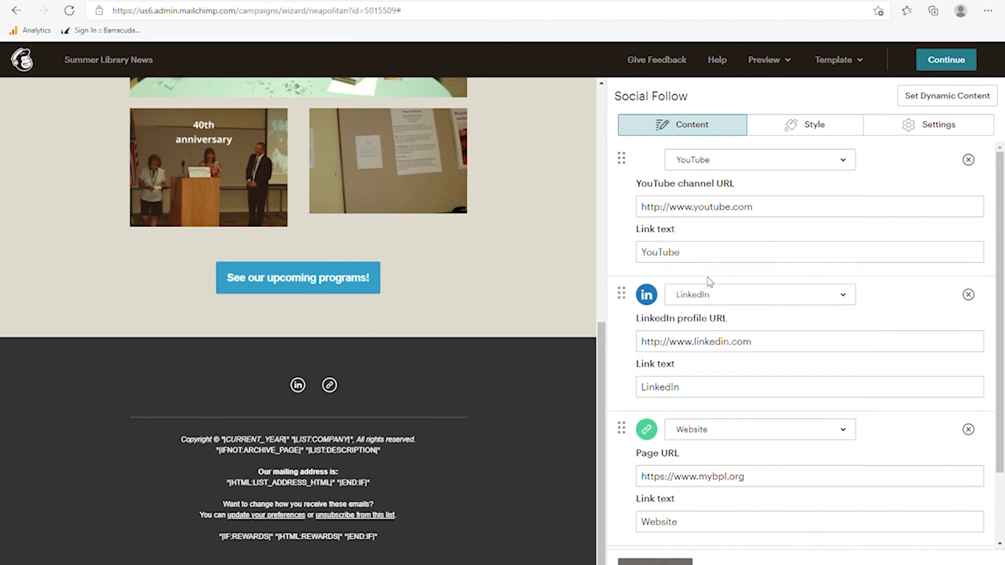
pyautogui.click(770, 216)
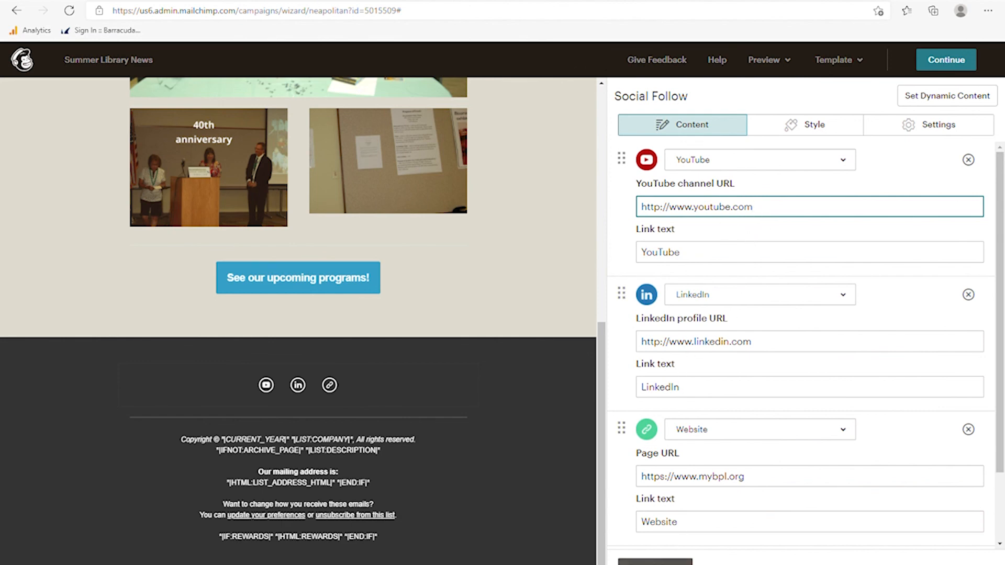
pyautogui.scroll(-2, 807, 419)
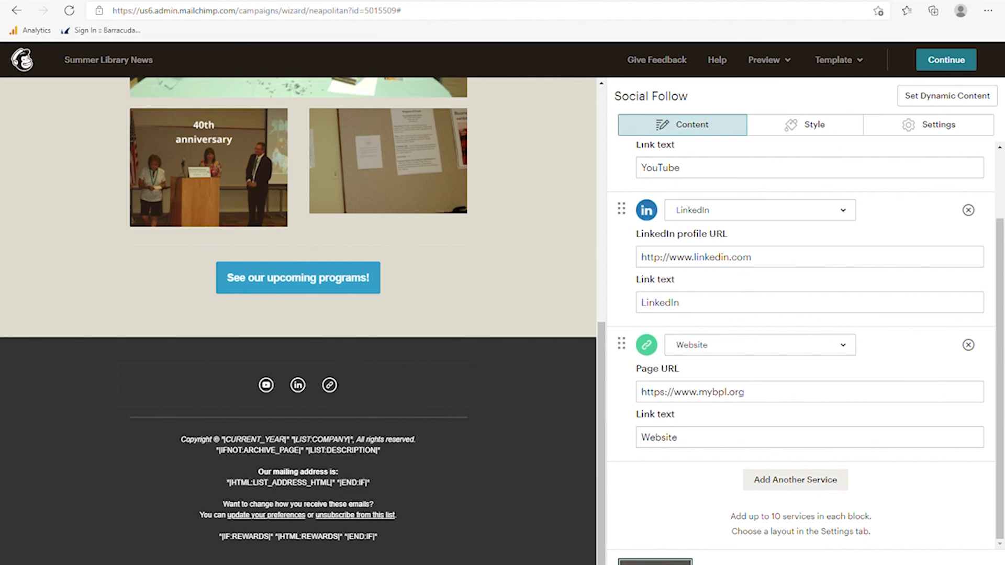
pyautogui.click(655, 562)
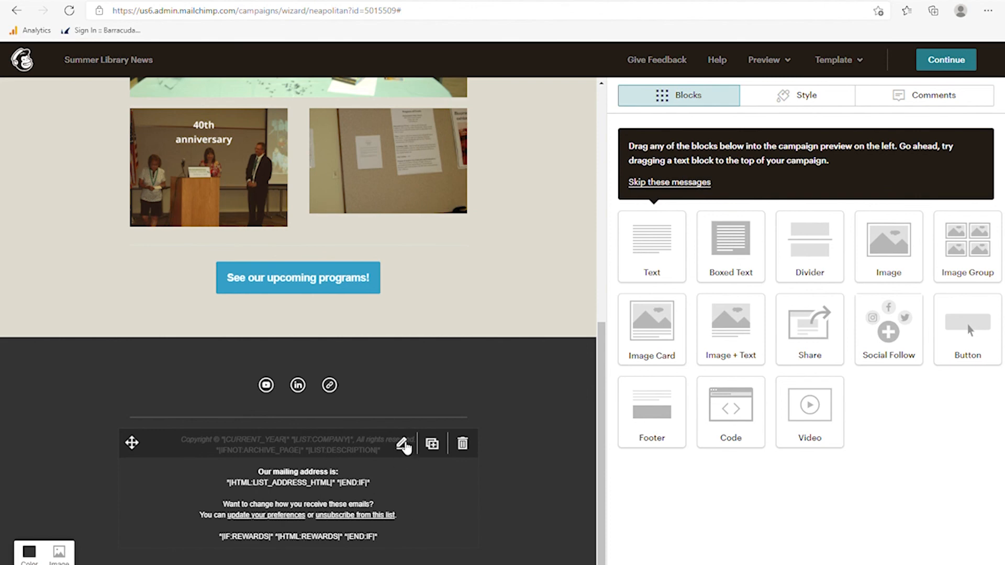
pyautogui.click(401, 444)
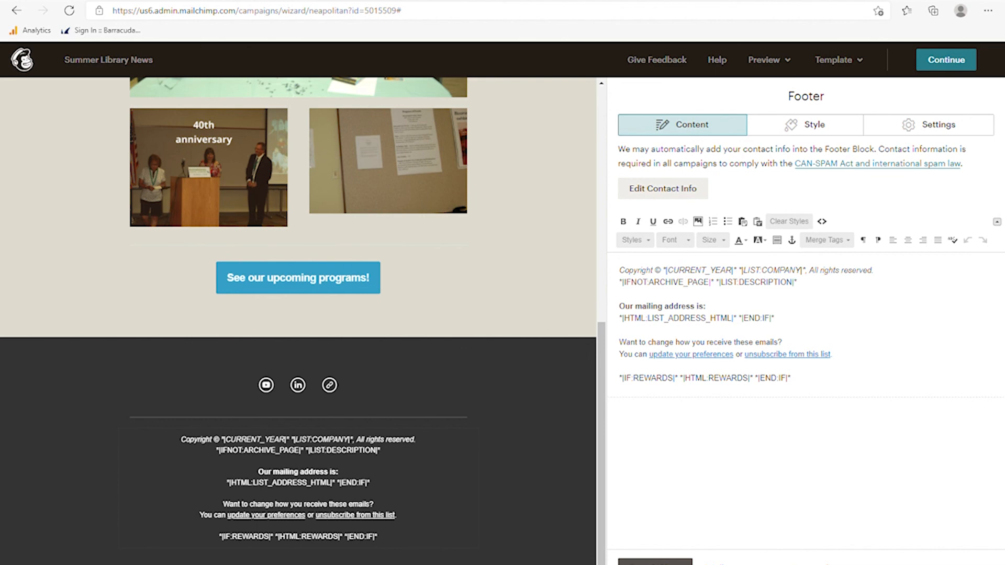
pyautogui.click(655, 561)
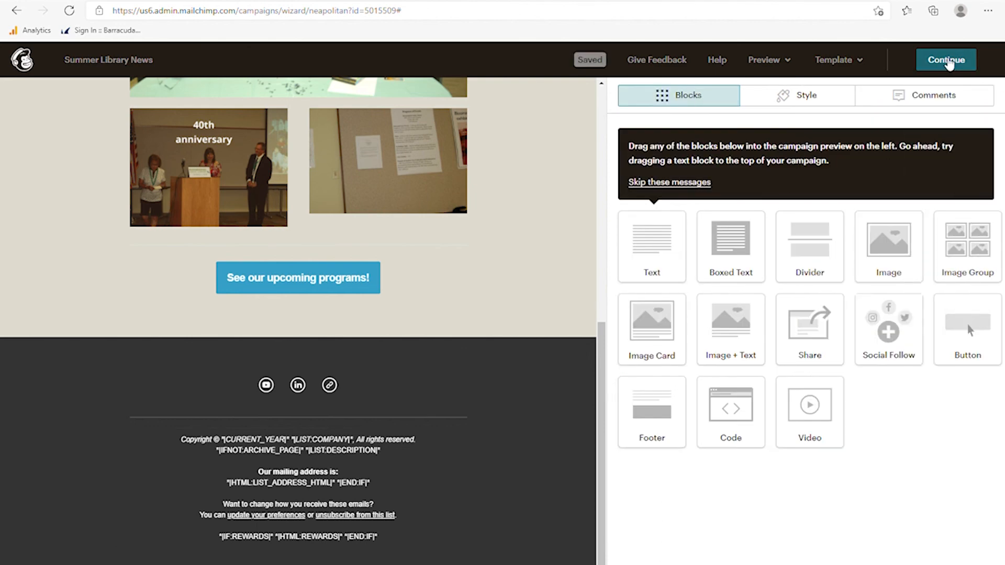
# - Continue past the design and review the campaign checklist to confirm every item is complete
pyautogui.click(949, 62)
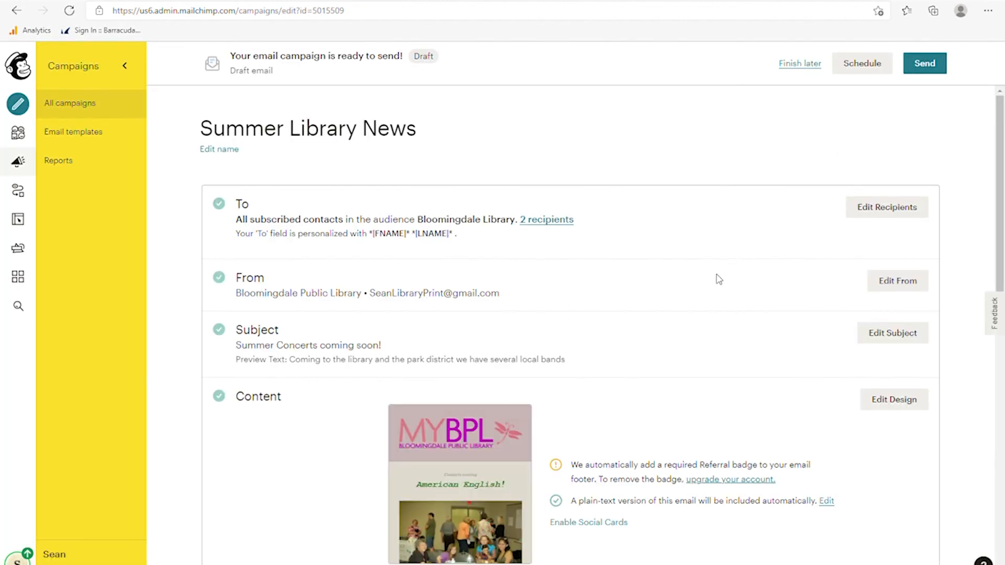
pyautogui.scroll(-4, 665, 319)
pyautogui.scroll(3, 555, 429)
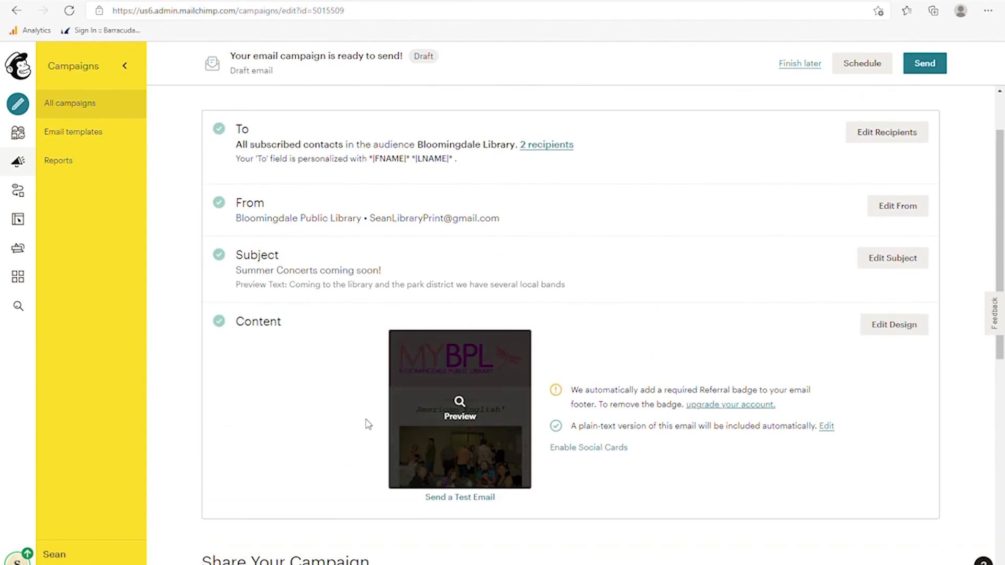
pyautogui.scroll(-2, 426, 443)
pyautogui.scroll(-3, 427, 443)
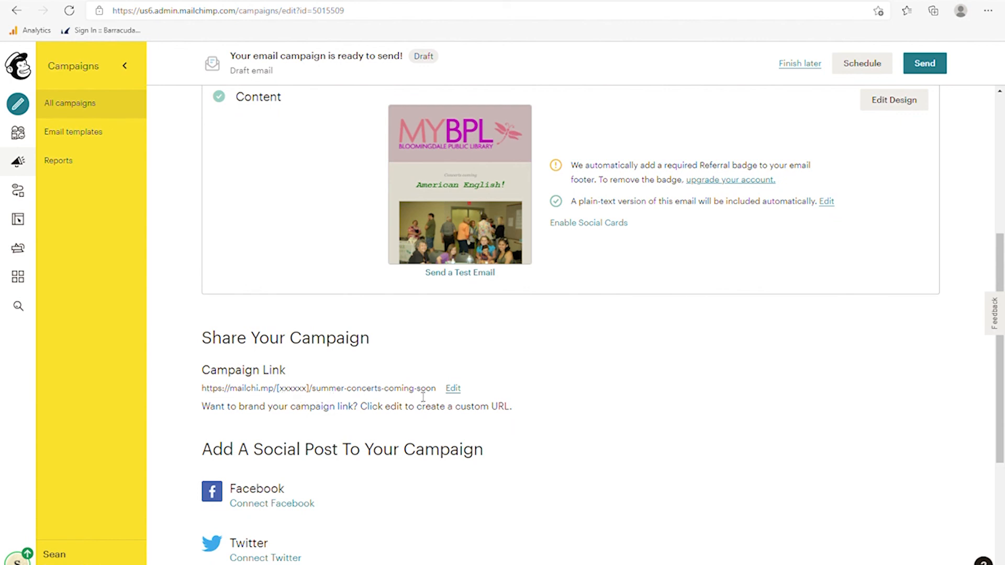
pyautogui.scroll(-3, 441, 410)
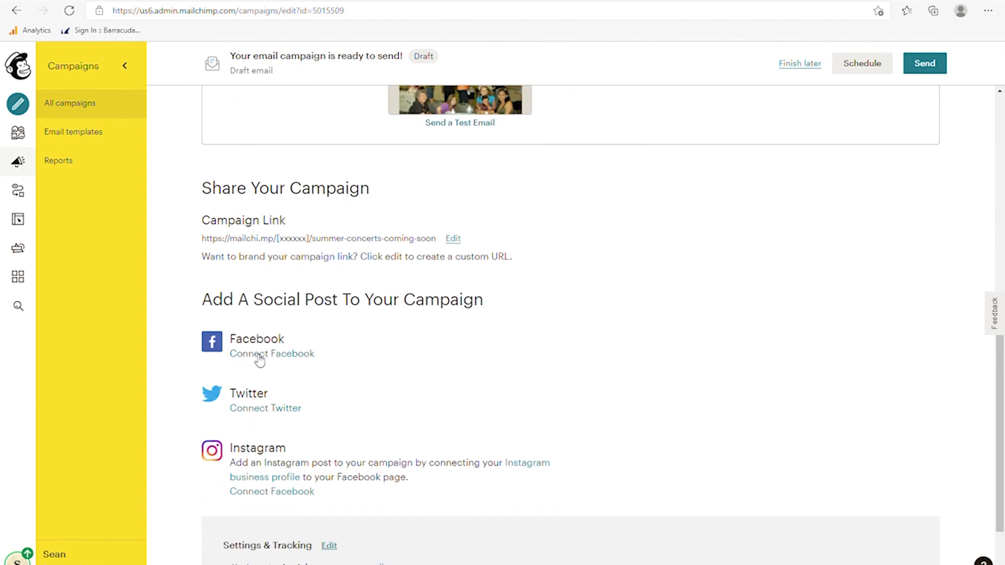
pyautogui.scroll(-2, 474, 431)
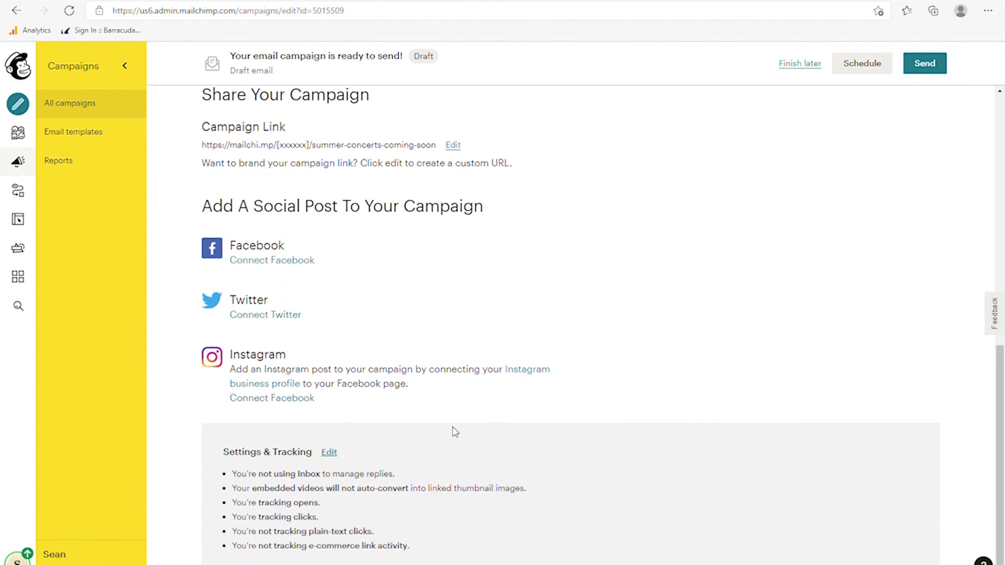
pyautogui.scroll(10, 731, 387)
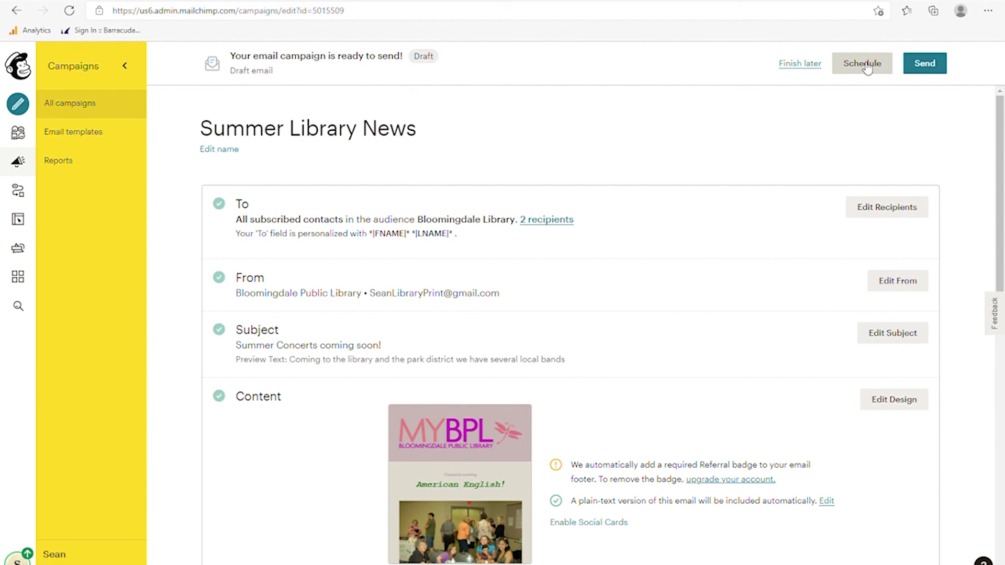
# - Send Summer Library News now from the review dialog to the 2 Bloomingdale Library subscribers
pyautogui.click(926, 65)
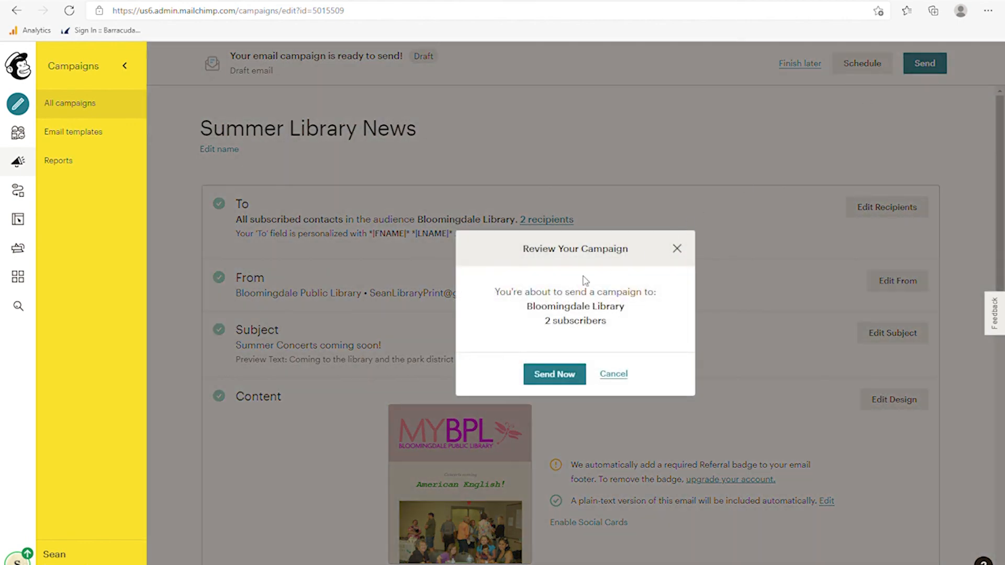
pyautogui.click(554, 374)
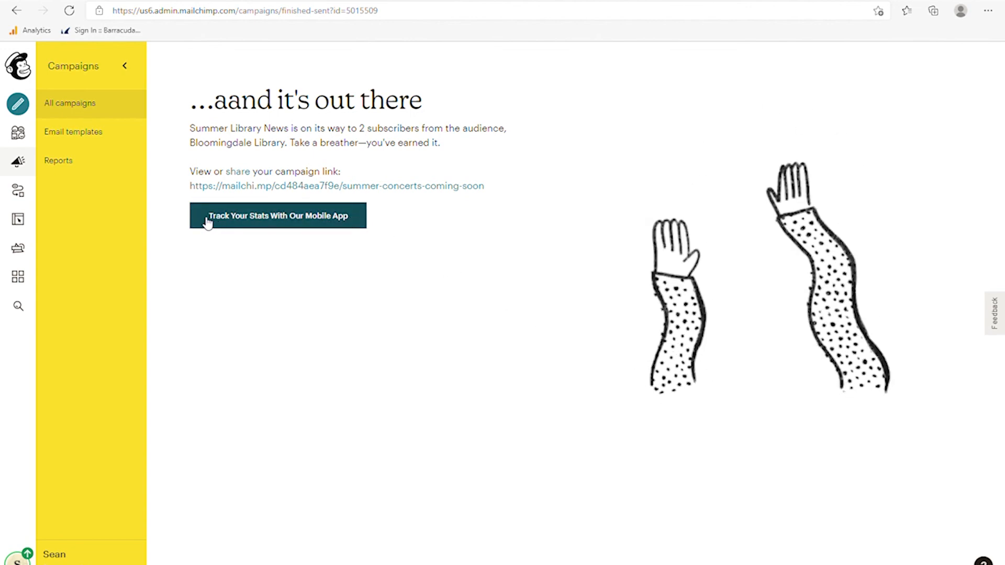
# - Check the campaigns list for Summer Library News' Sending status and view Library News' extra actions
pyautogui.click(17, 161)
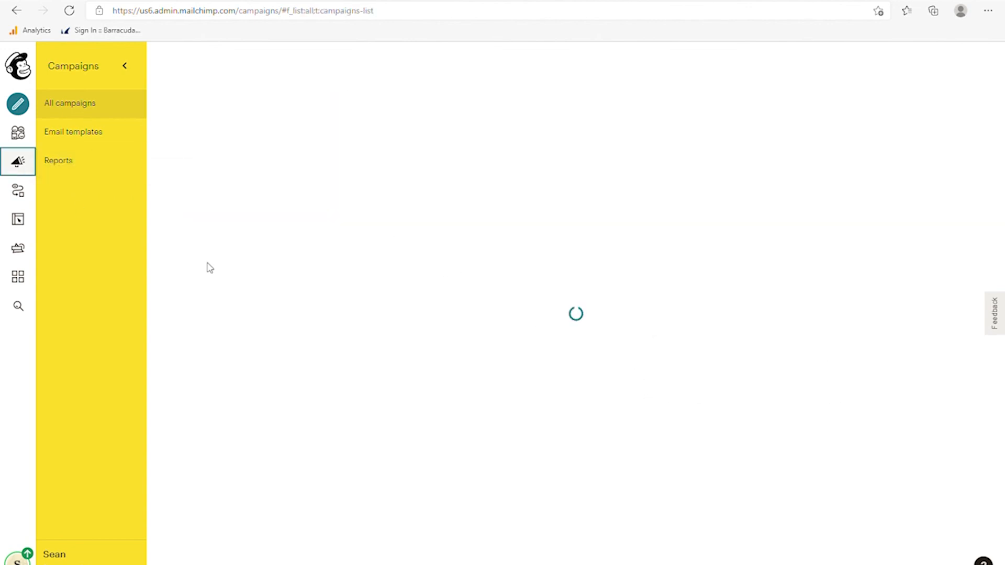
pyautogui.scroll(-3, 550, 306)
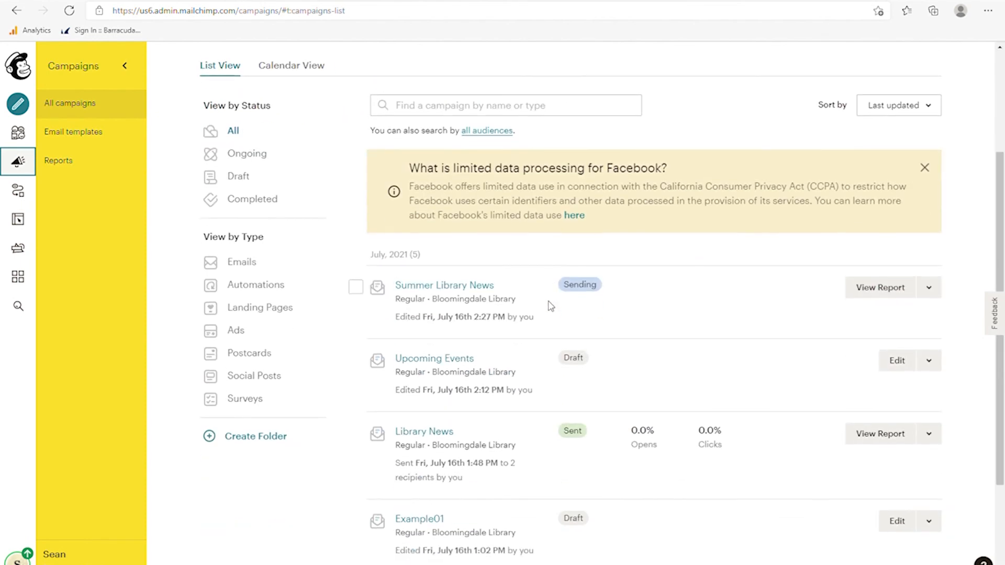
pyautogui.scroll(-2, 582, 262)
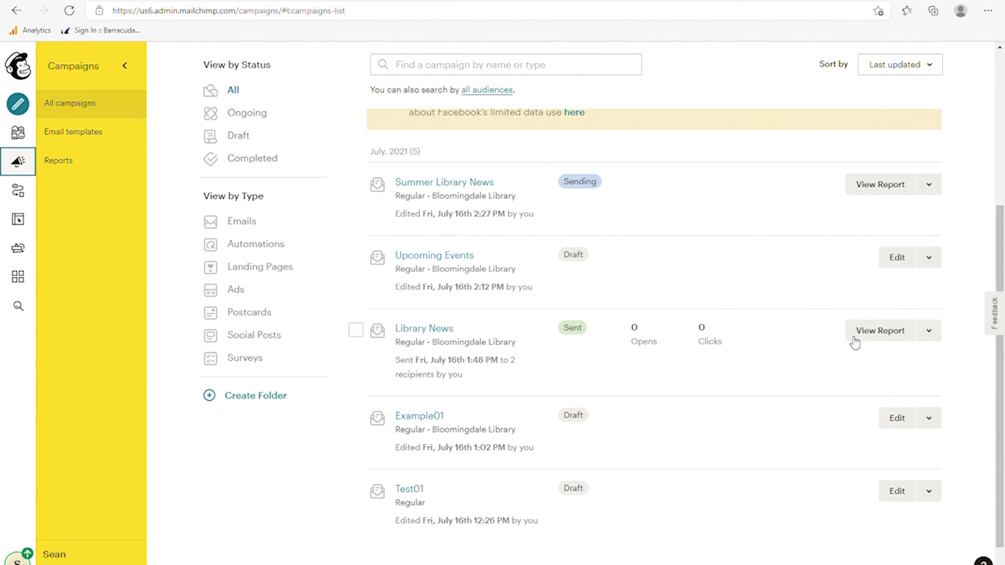
pyautogui.click(931, 337)
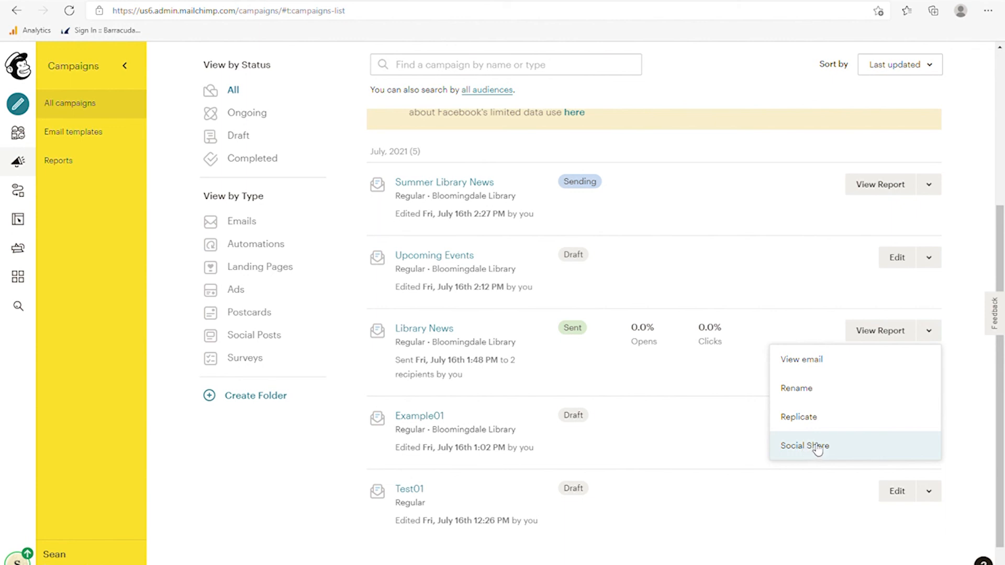
pyautogui.scroll(-1, 709, 354)
pyautogui.scroll(5, 709, 355)
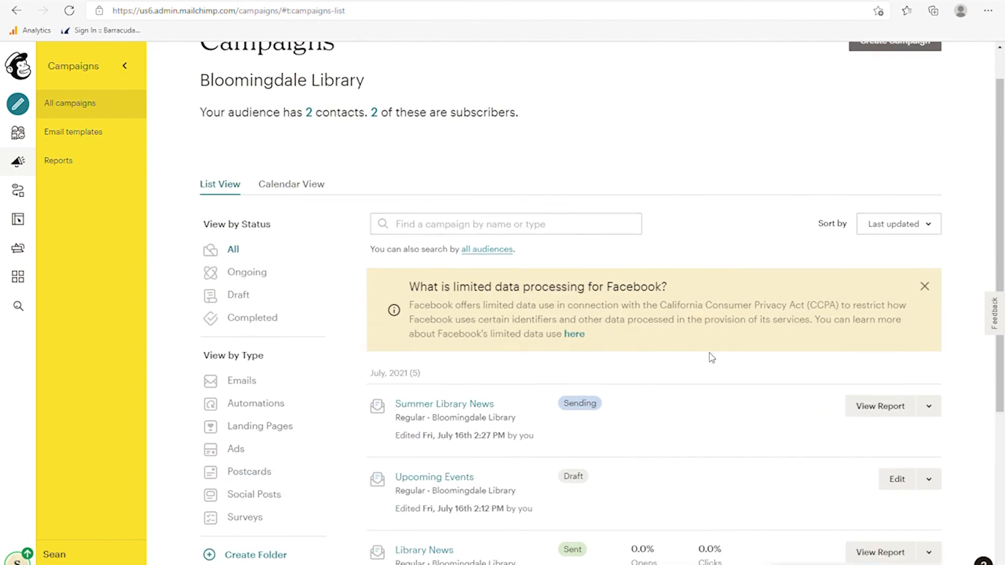